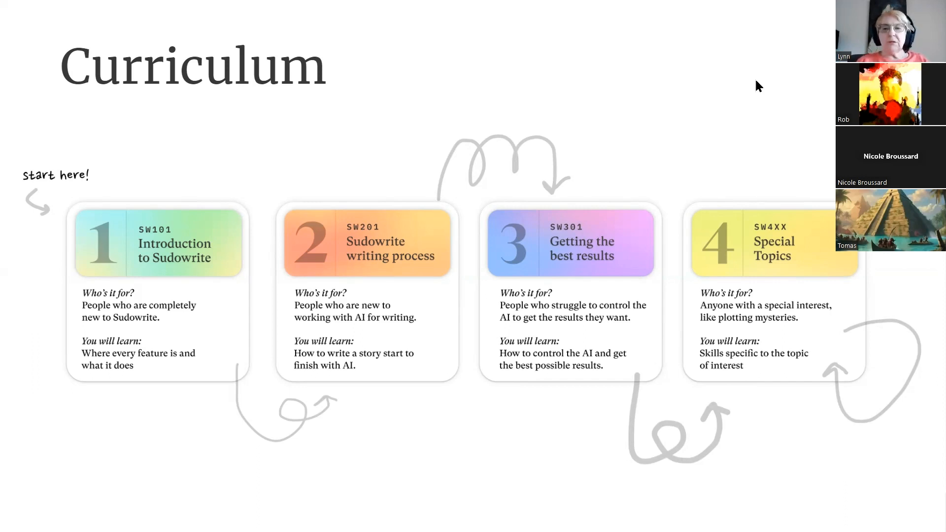
key("Right")
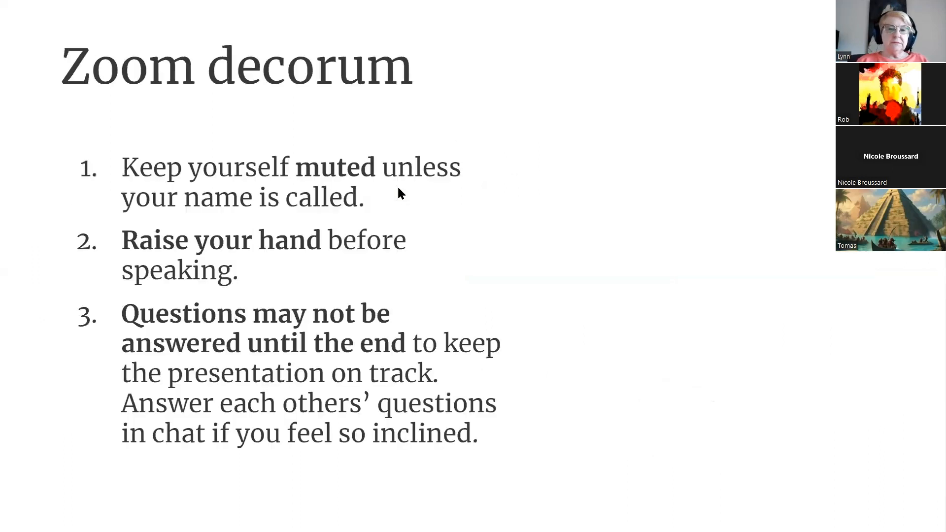
key("Right")
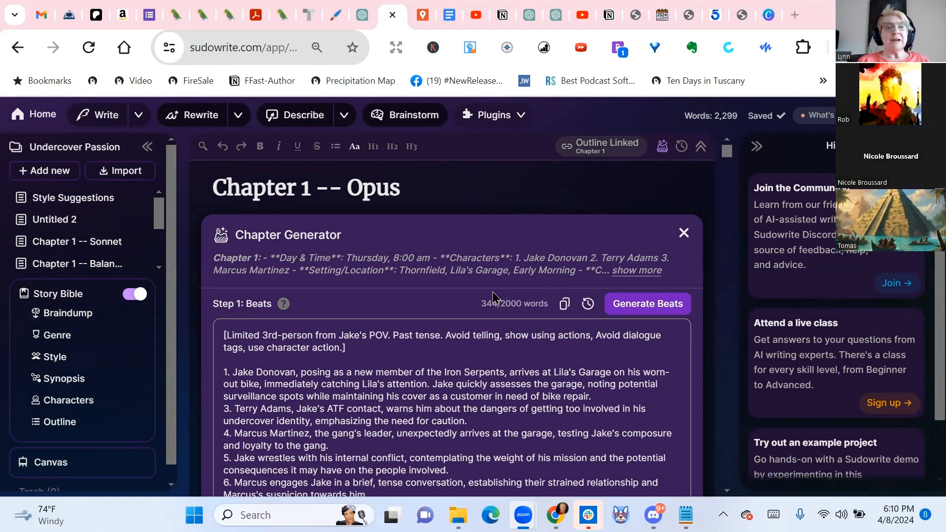
Return to the home page and look through the project list
left_click(35, 118)
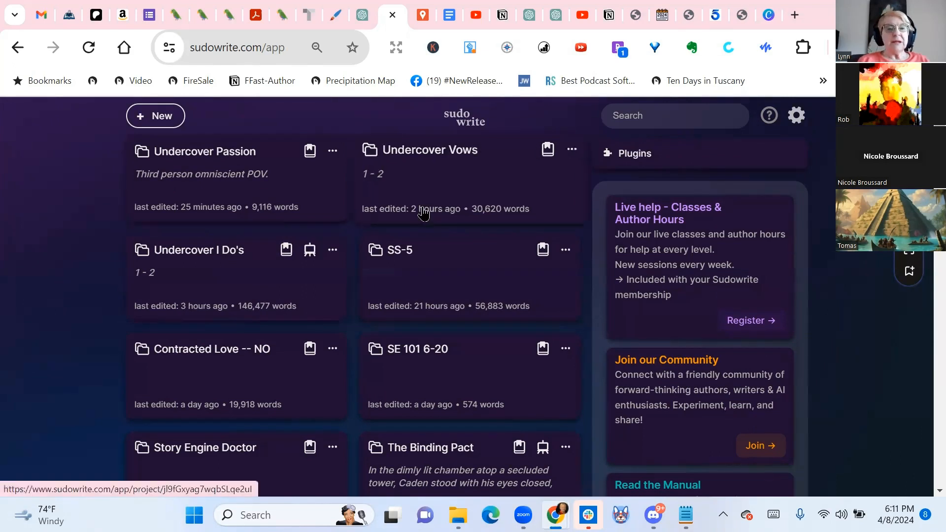
scroll(298, 237, "down", 3)
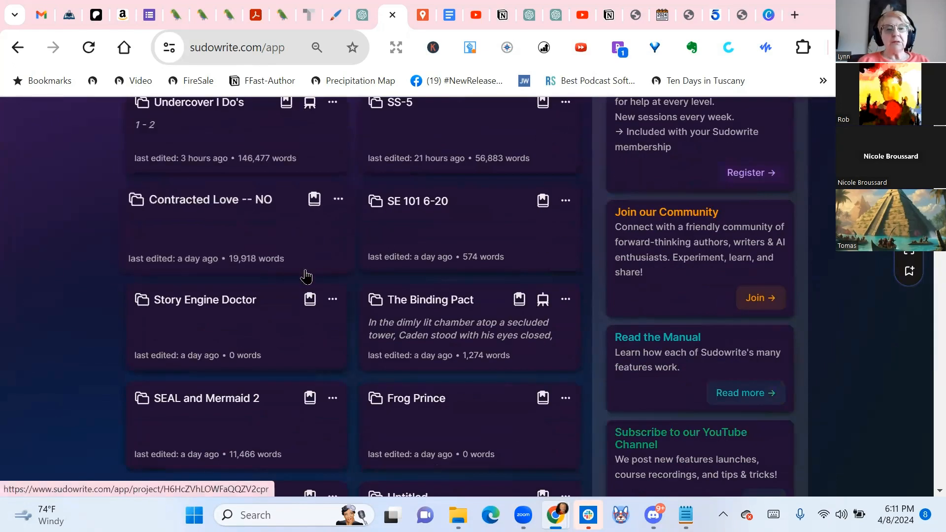
Bring up the delete confirmation for the Story Engine Doctor project, cancel it and dismiss the project's options
left_click(338, 299)
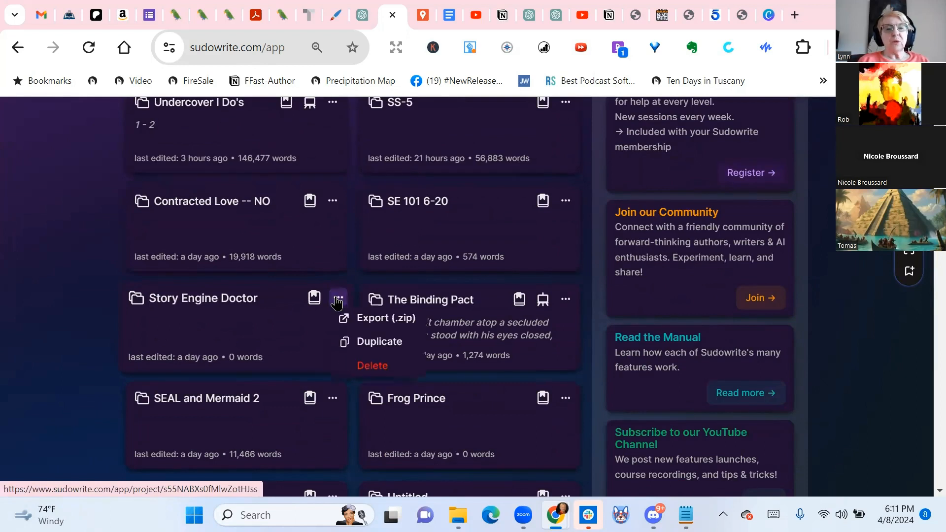
left_click(377, 368)
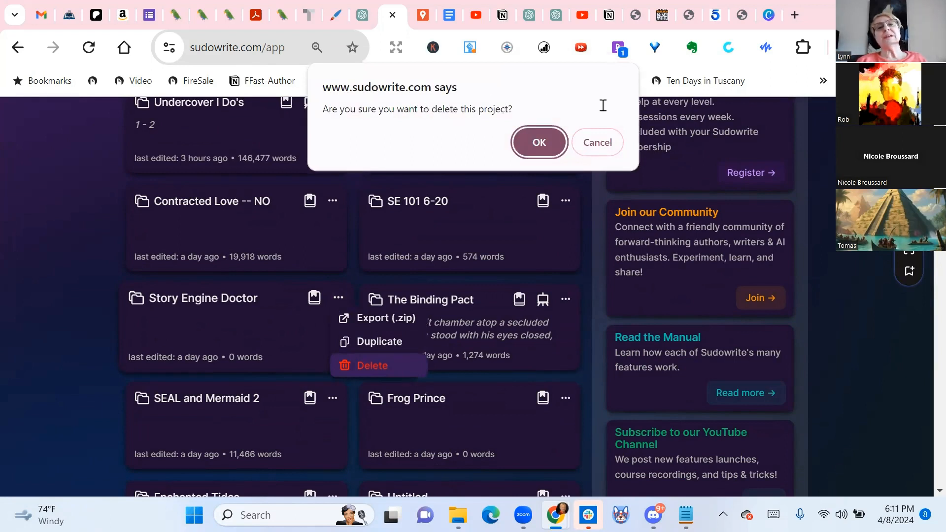
left_click(598, 142)
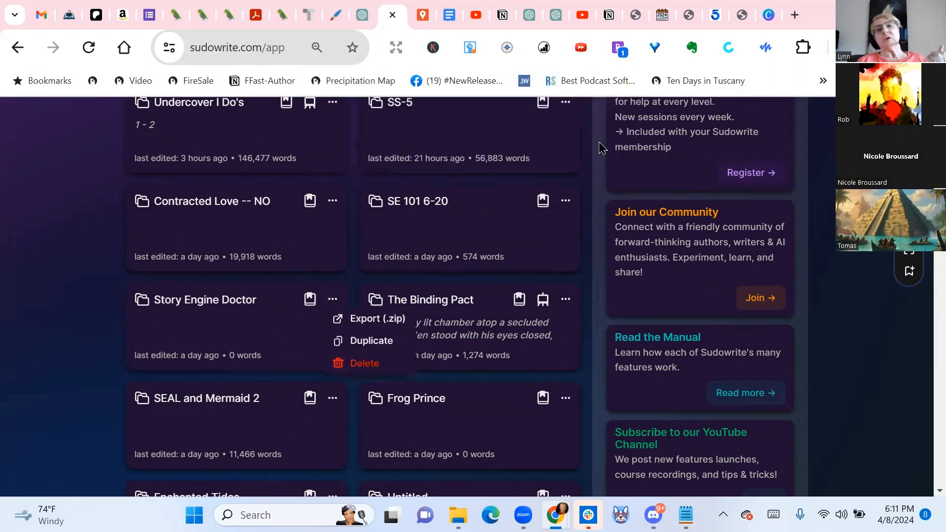
left_click(44, 223)
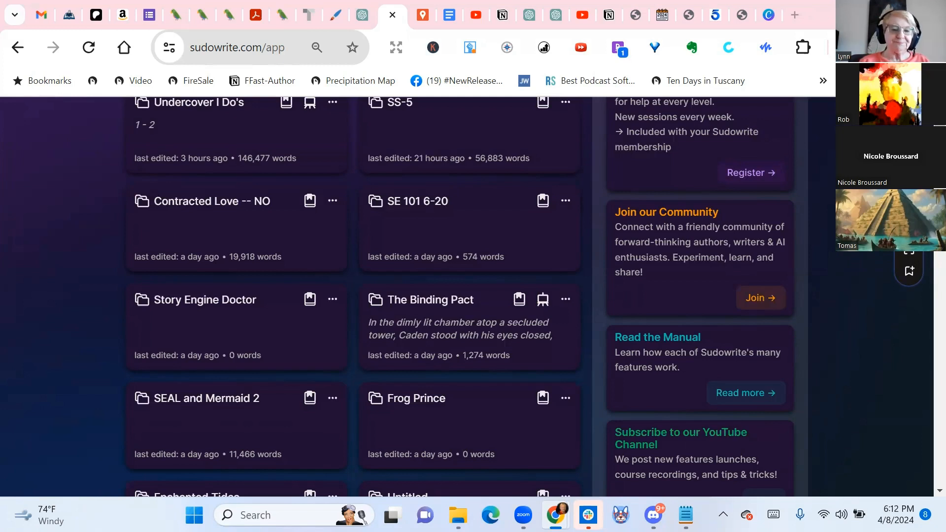
View the help and support options on the home page
scroll(343, 347, "up", 3)
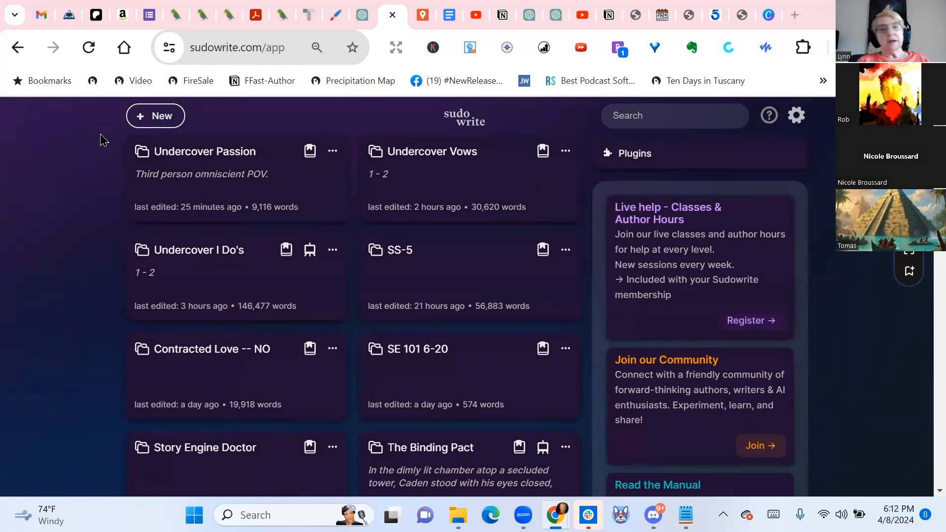
left_click(770, 118)
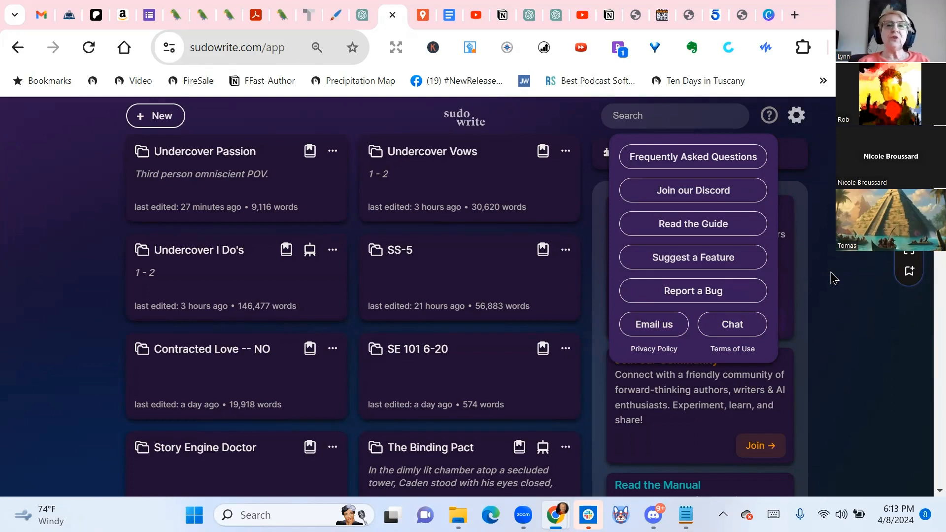
Examine the recent credit activity and the available fonts in the account settings, and close the settings
left_click(797, 117)
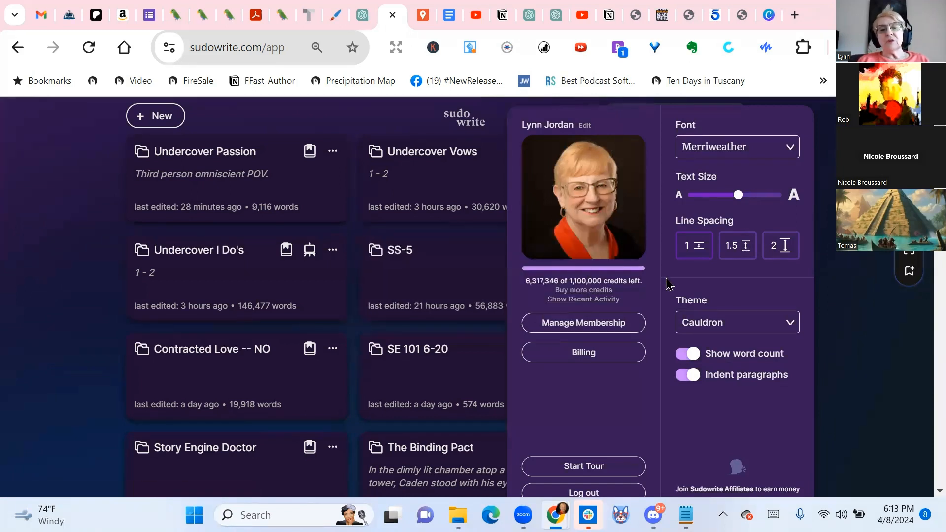
mouse_move(605, 290)
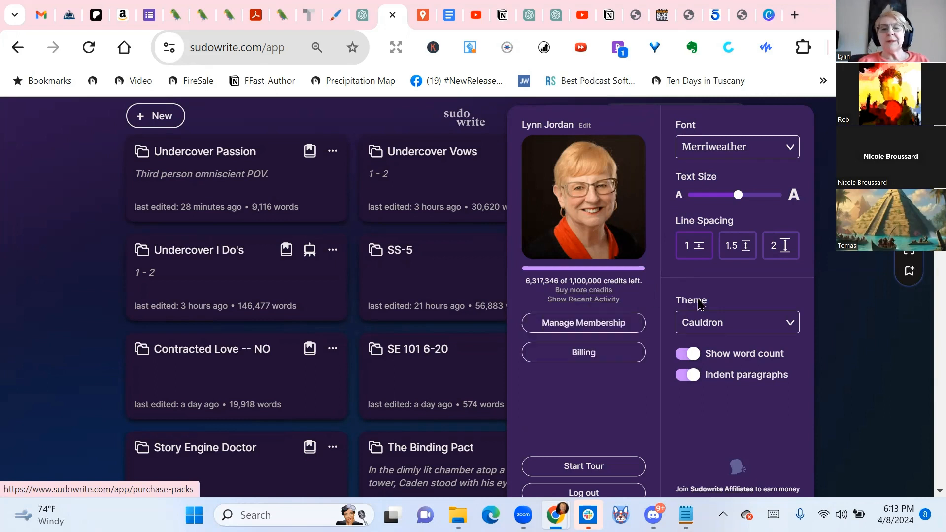
left_click(587, 302)
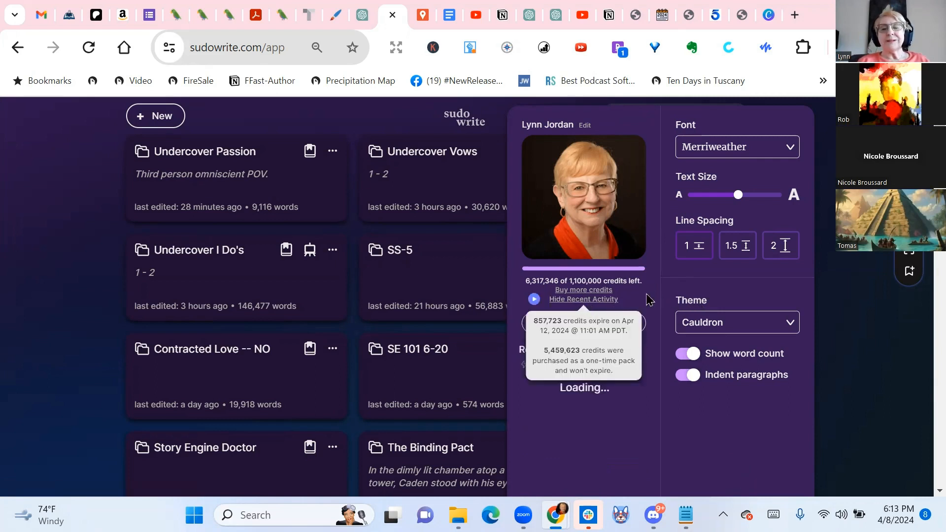
scroll(631, 317, "down", 2)
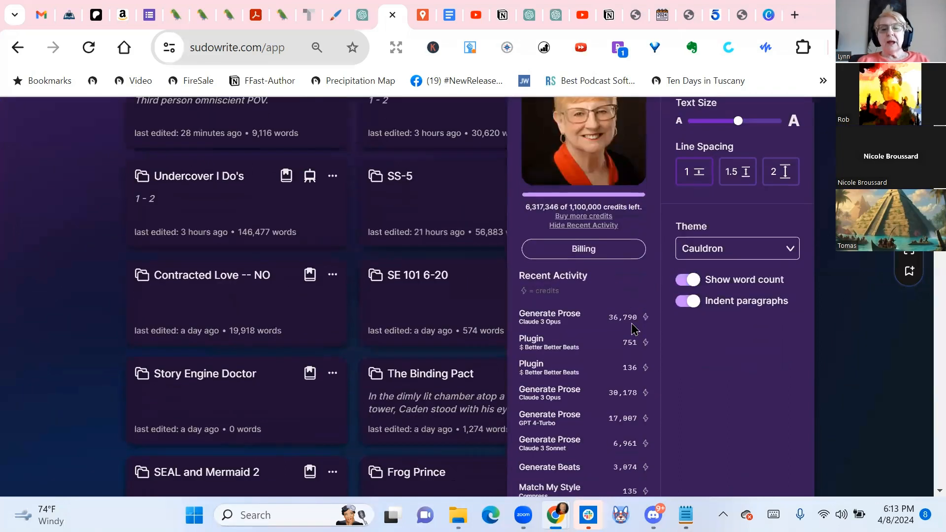
scroll(623, 341, "down", 5)
scroll(622, 344, "up", 3)
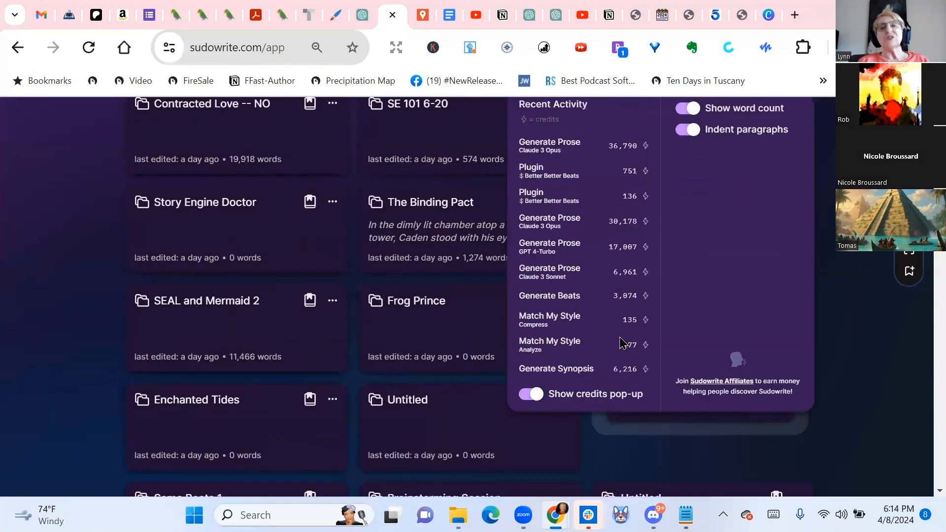
scroll(573, 320, "up", 3)
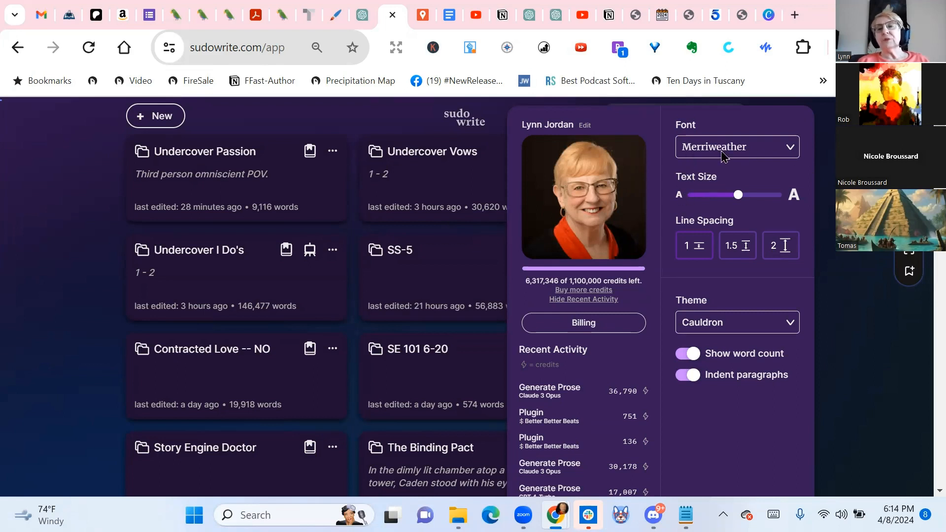
left_click(792, 150)
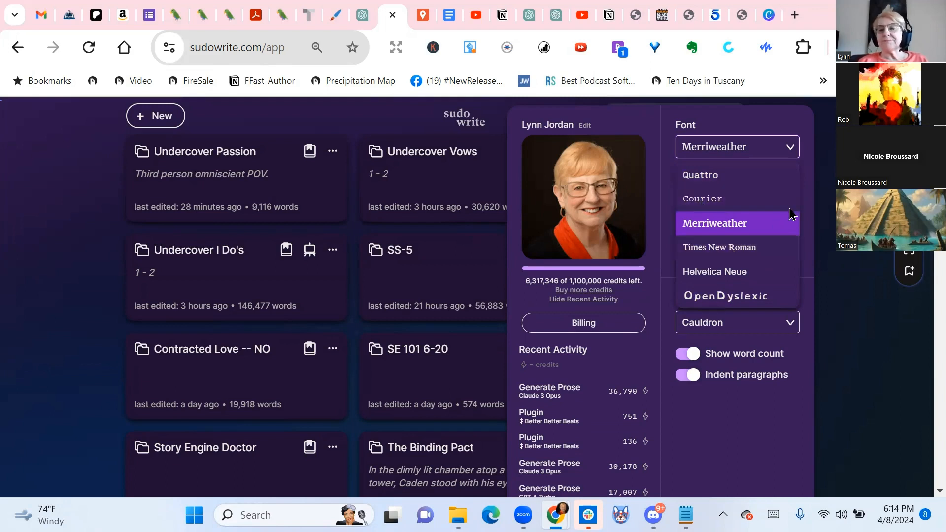
left_click(853, 304)
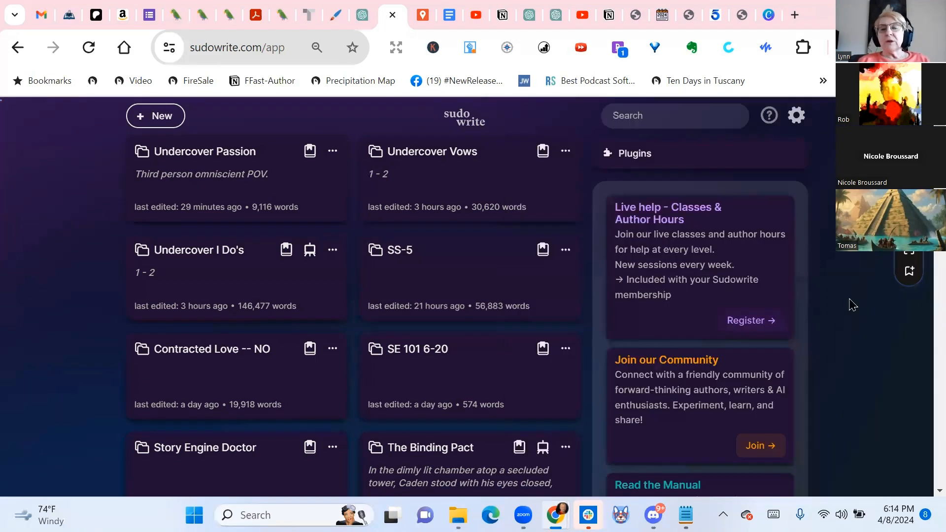
Try the Sorbet theme and the Aurora Borealis theme in the account settings
left_click(768, 116)
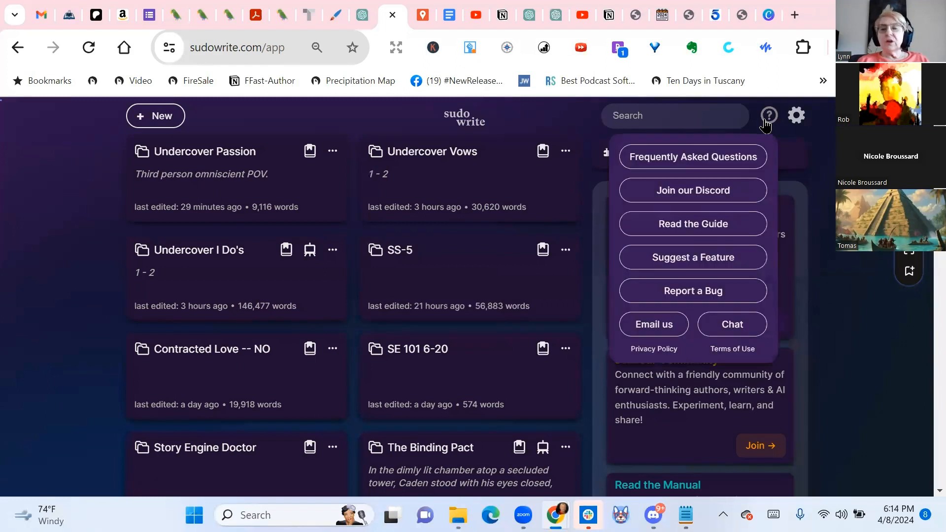
left_click(799, 123)
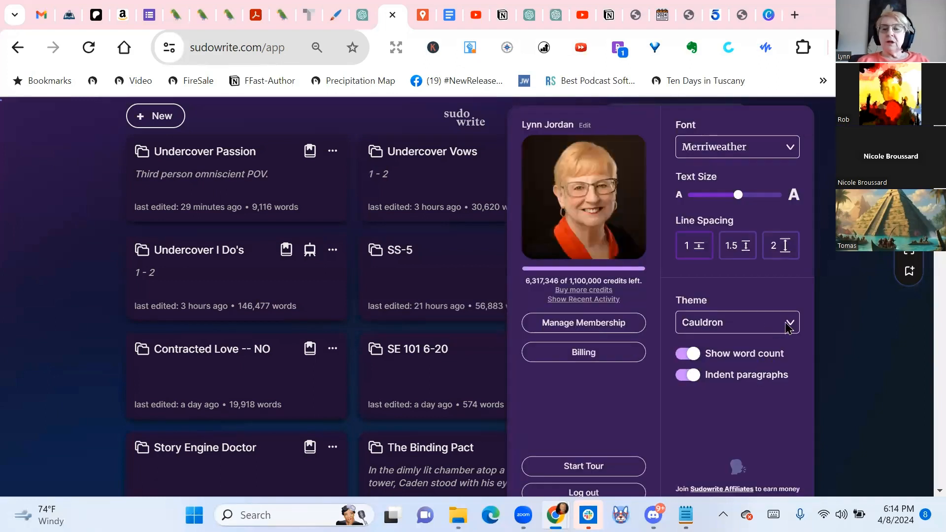
left_click(786, 325)
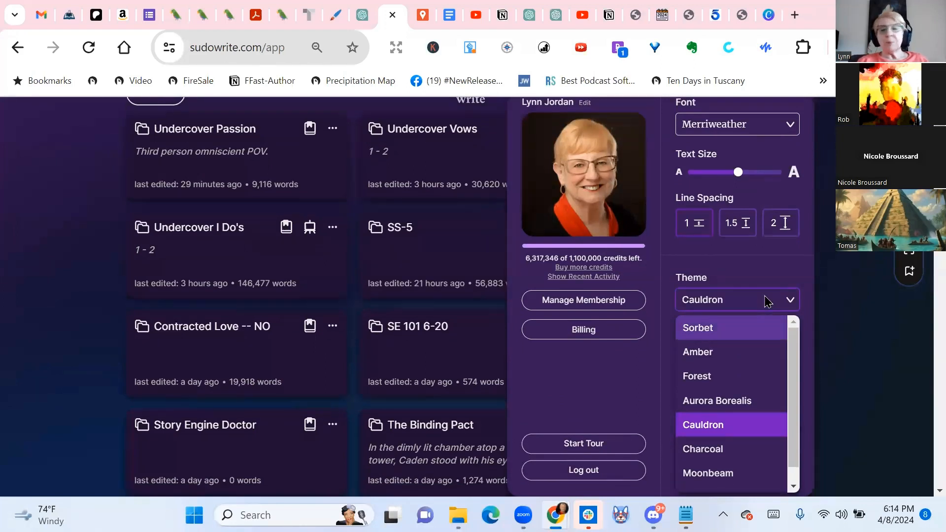
left_click(696, 328)
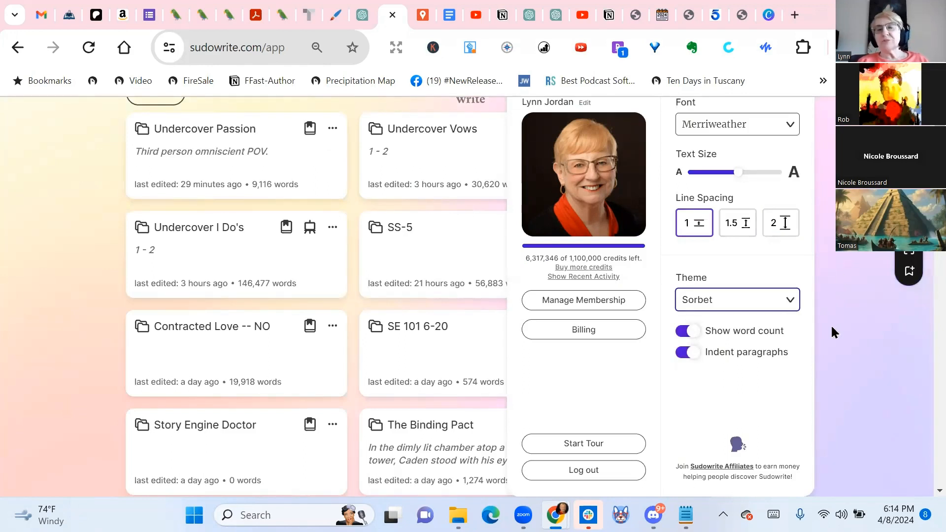
left_click(788, 130)
left_click(788, 129)
left_click(791, 296)
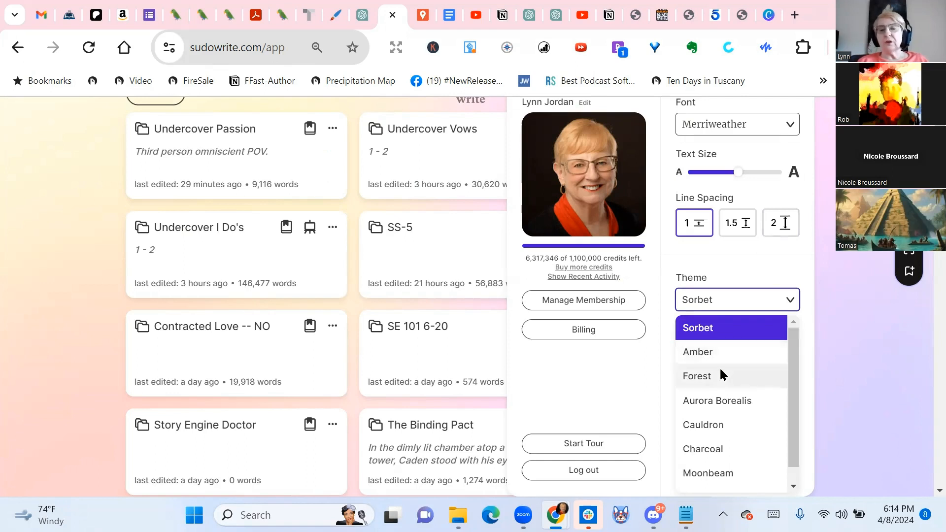
left_click(748, 406)
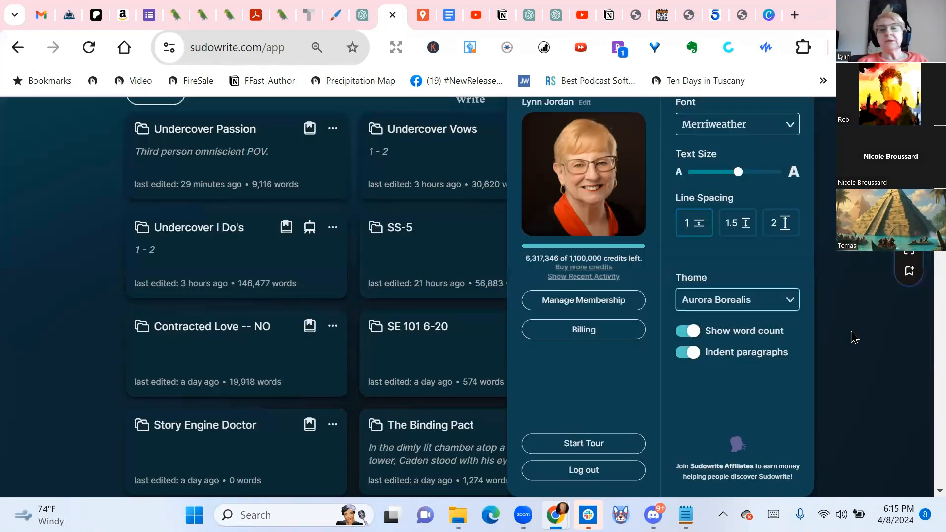
Preview the Charcoal theme and the Moonbeam theme
left_click(787, 300)
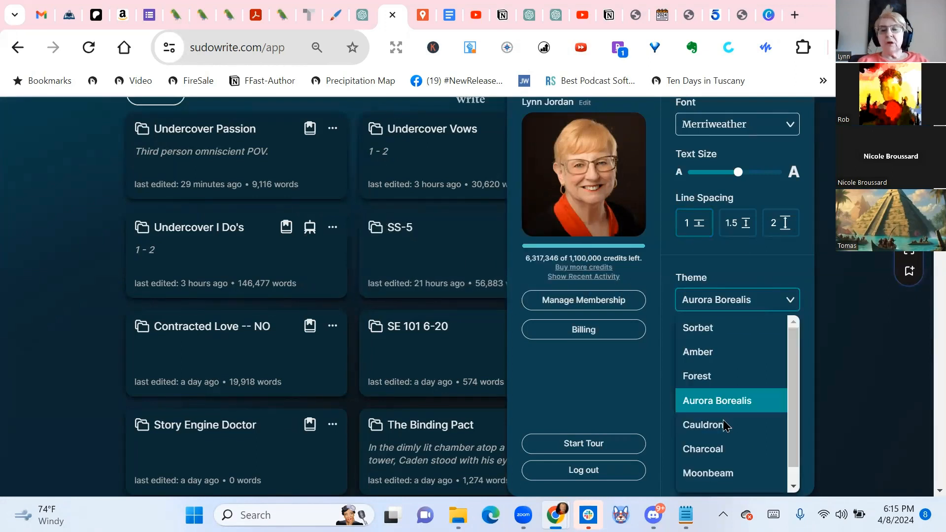
left_click(723, 449)
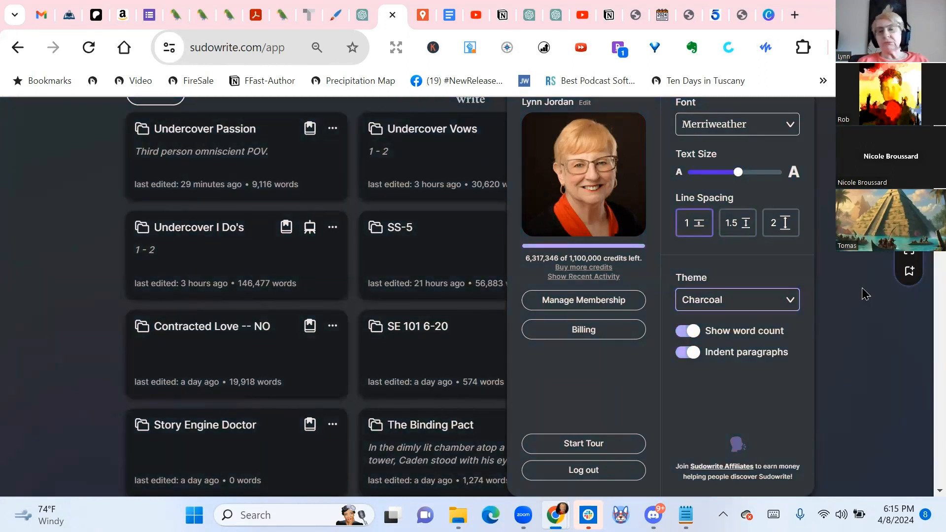
left_click(788, 300)
left_click(728, 474)
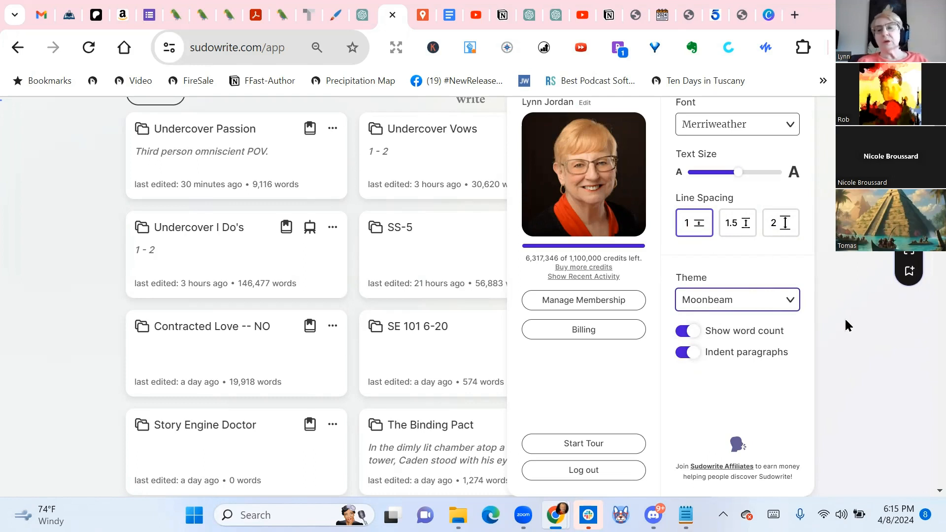
Set the theme back to Cauldron and close the account settings
left_click(788, 300)
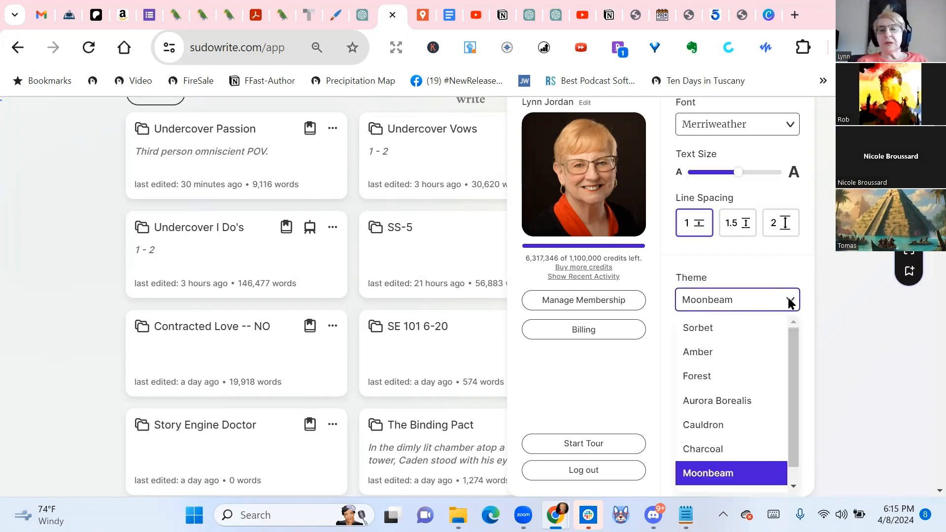
left_click(717, 429)
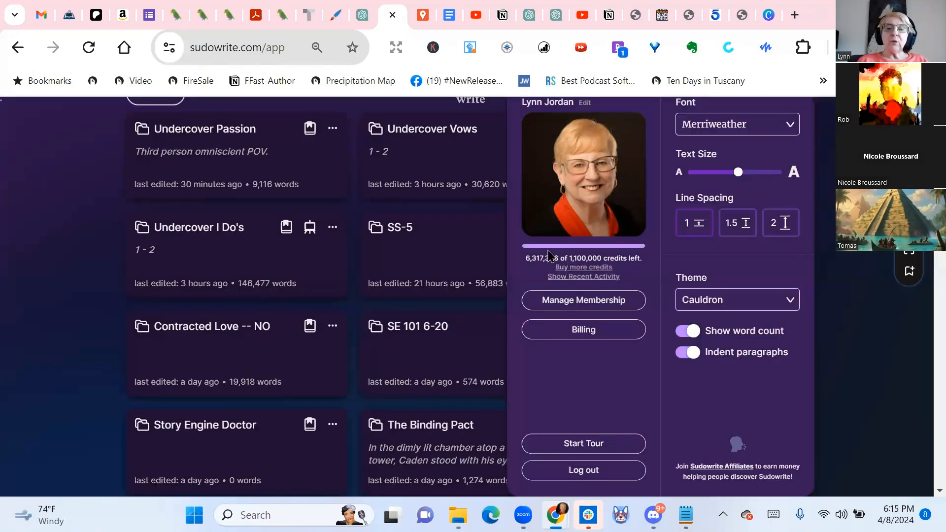
mouse_move(582, 264)
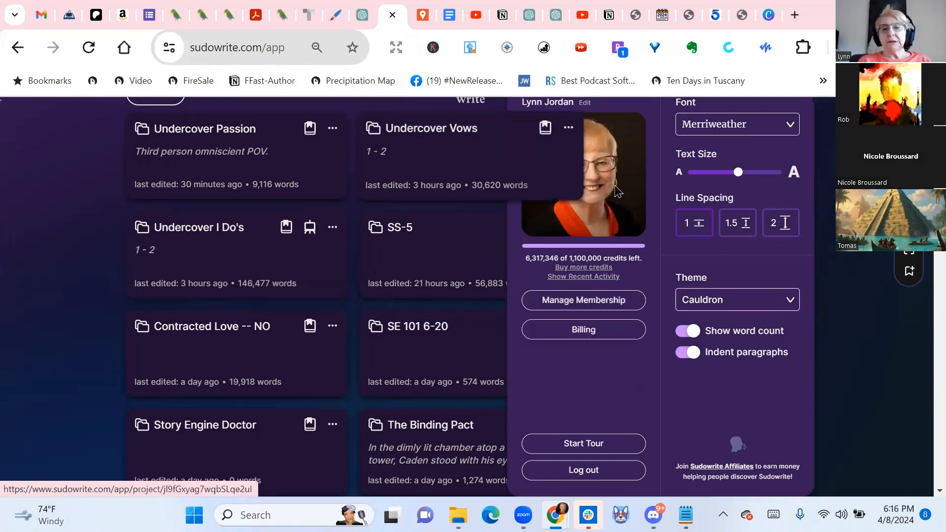
left_click(83, 214)
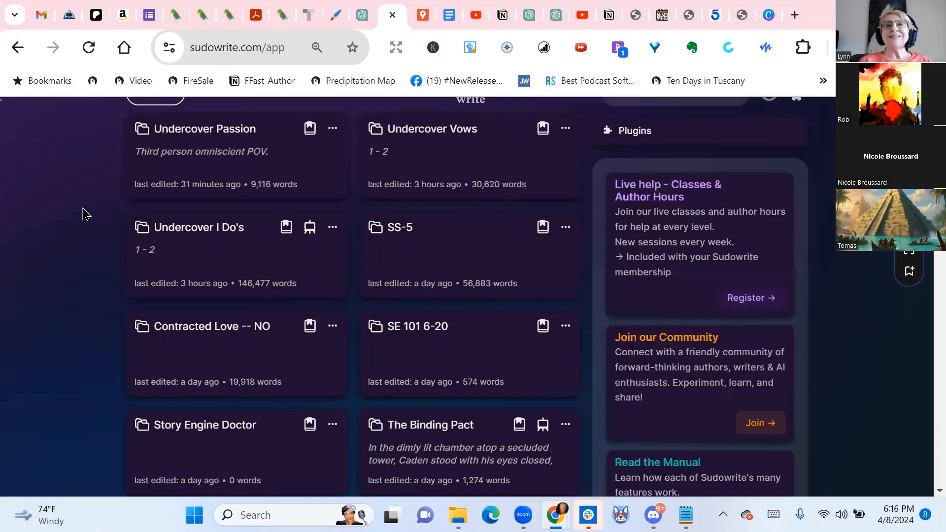
Create a new project from the home page
scroll(87, 220, "up", 1)
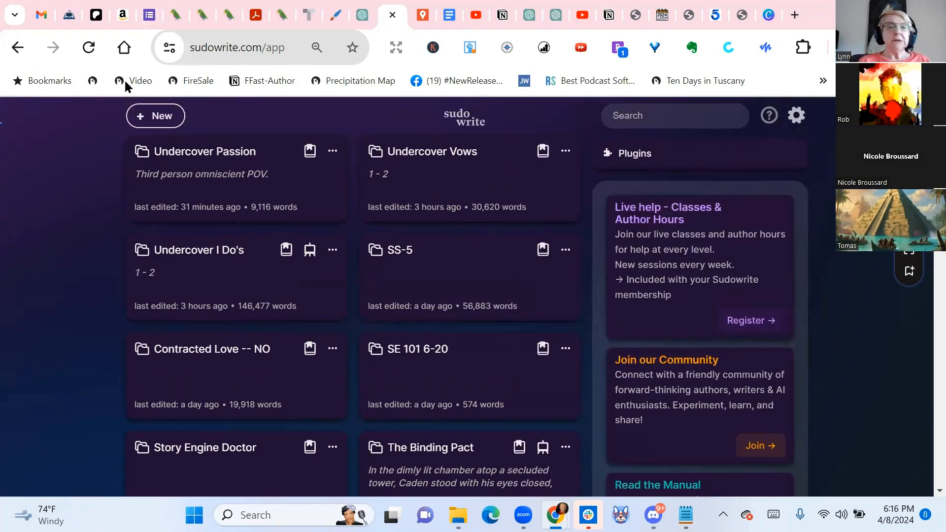
left_click(155, 120)
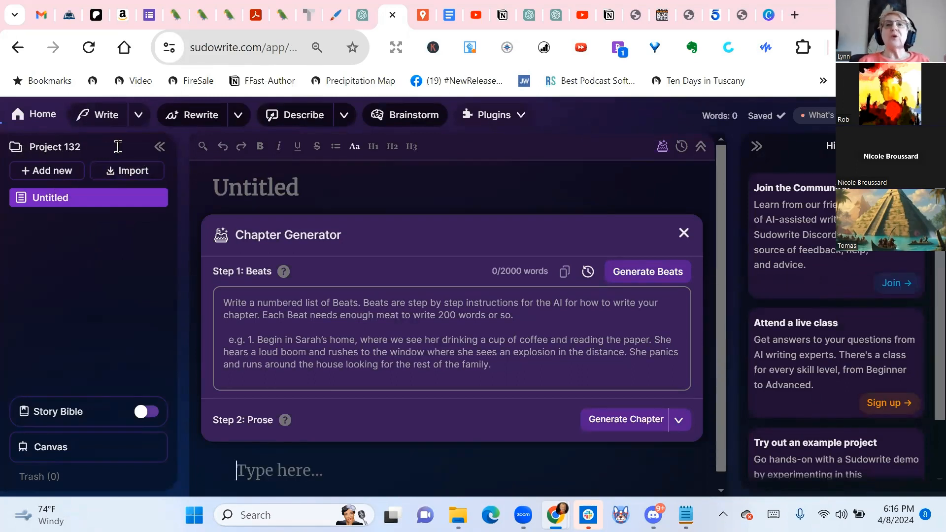
Rename the new project as "SW 101 4-8-24"
left_click(118, 146)
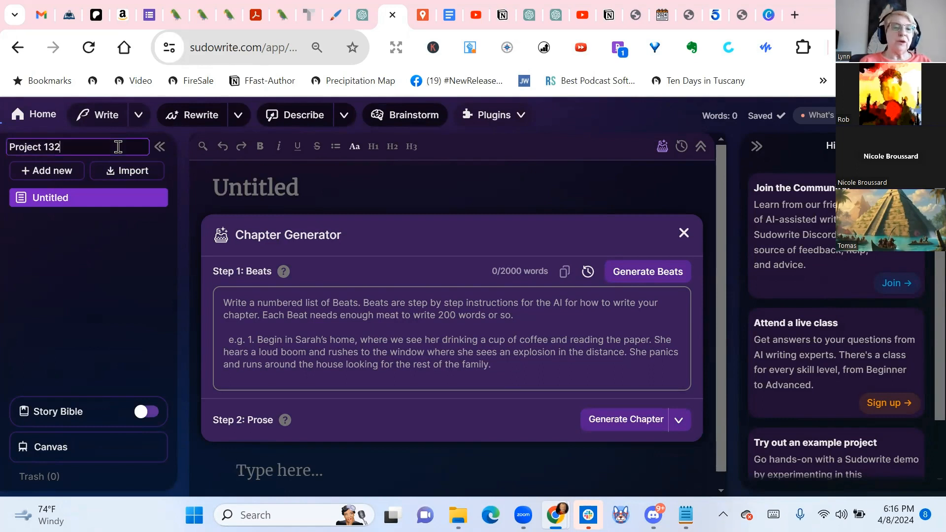
key("BackSpace")
key("BackSpace")
key("BackSpace")
key("BackSpace")
key("BackSpace")
key("BackSpace")
key("BackSpace")
key("BackSpace")
key("BackSpace")
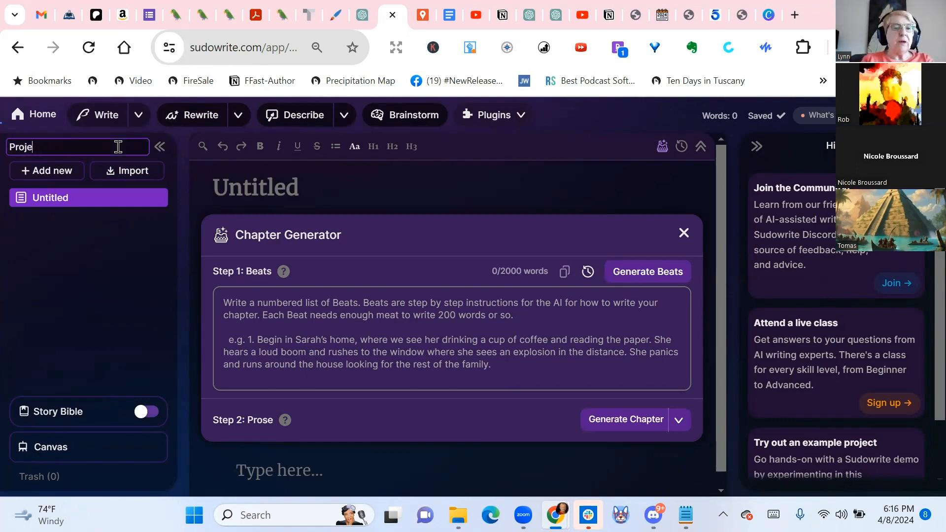
key("BackSpace")
key("BackSpace")
type("SW 101")
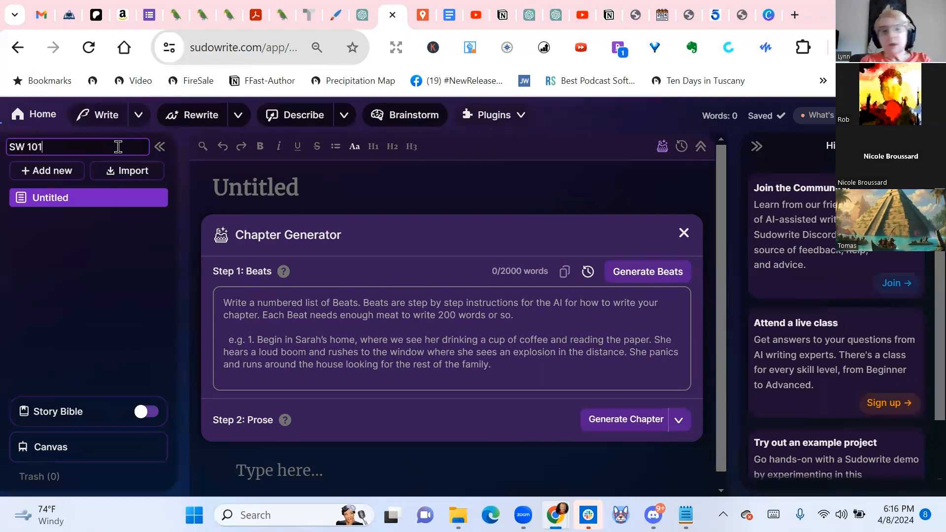
type(" 4-8-24")
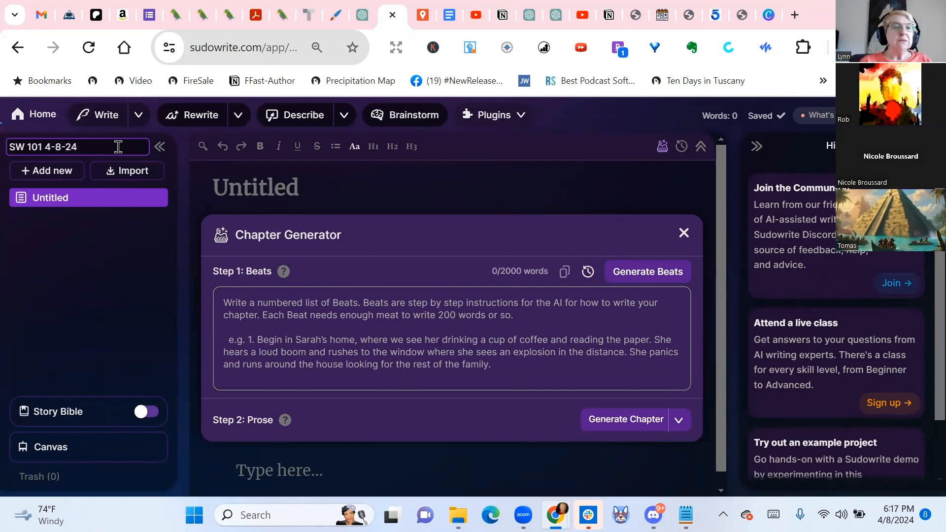
key("Return")
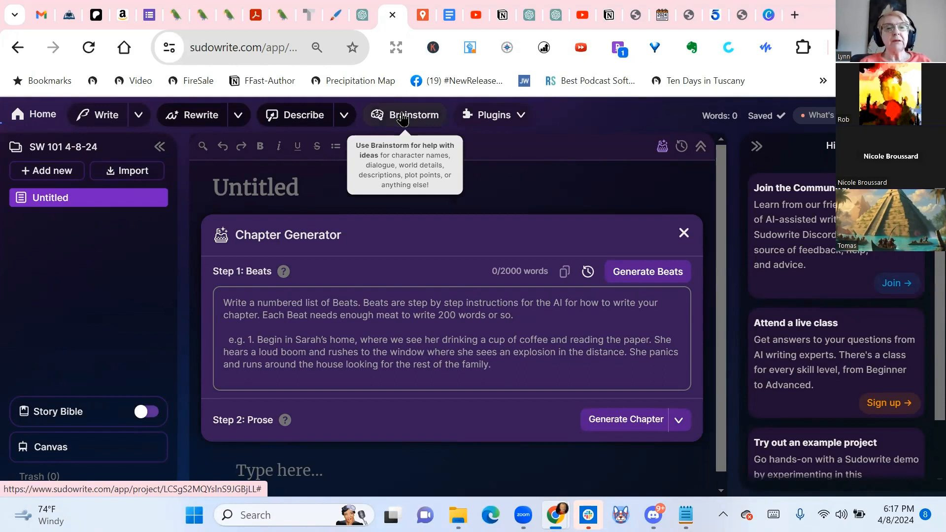
Open a Something Else brainstorm and begin its list request with "Give me premises for a"
left_click(403, 117)
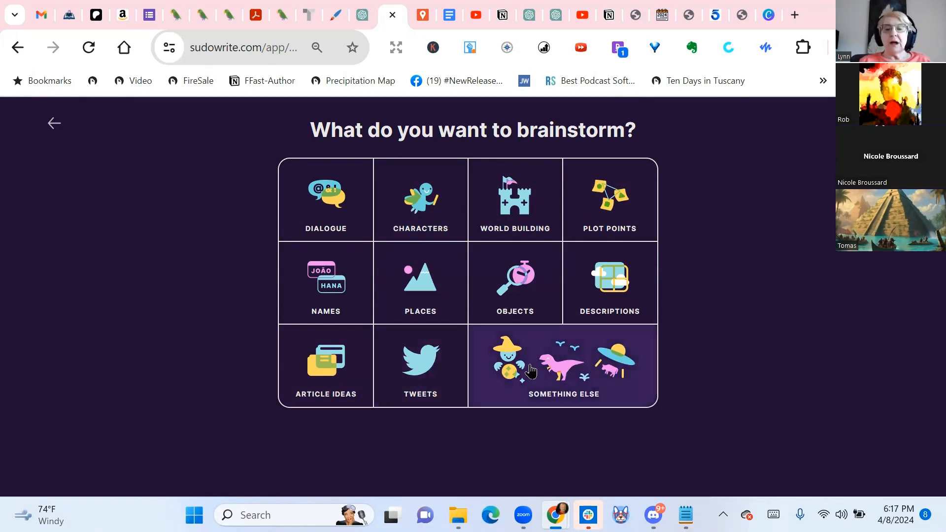
left_click(573, 369)
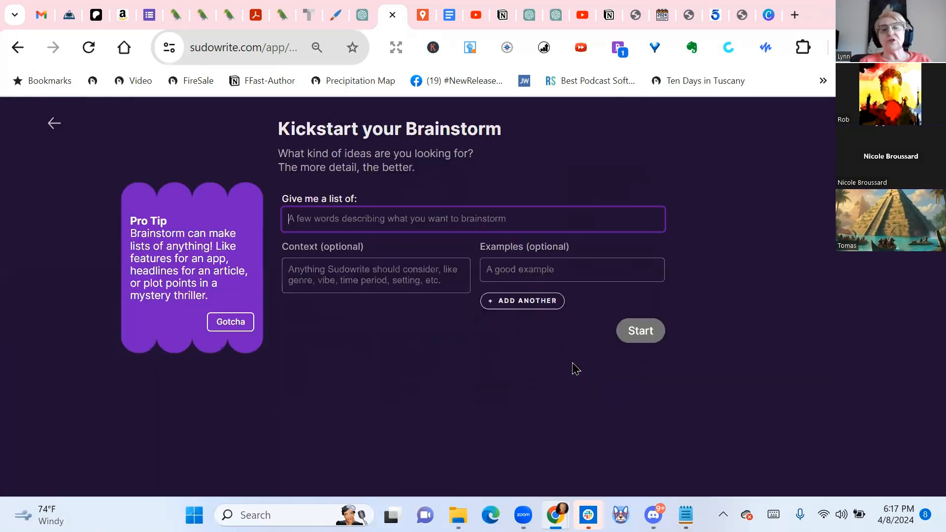
left_click(494, 218)
type("Give me premises")
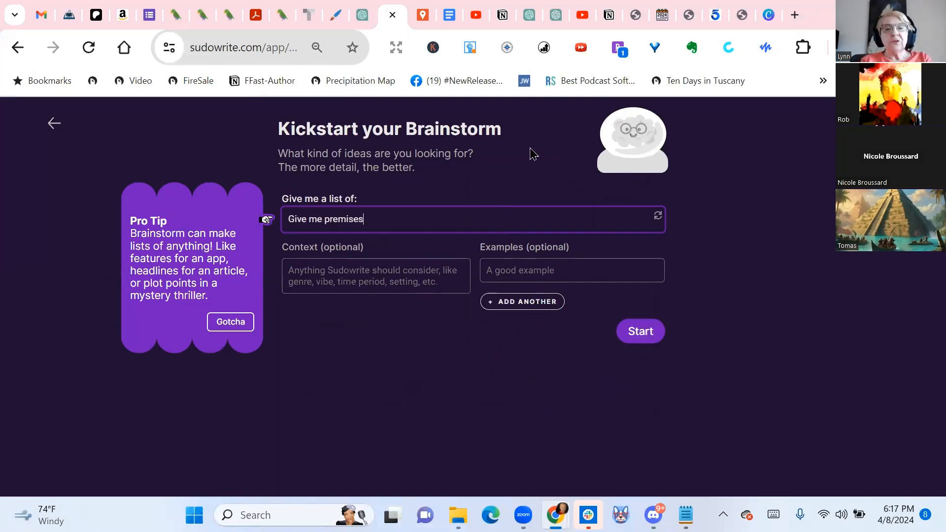
type("for a")
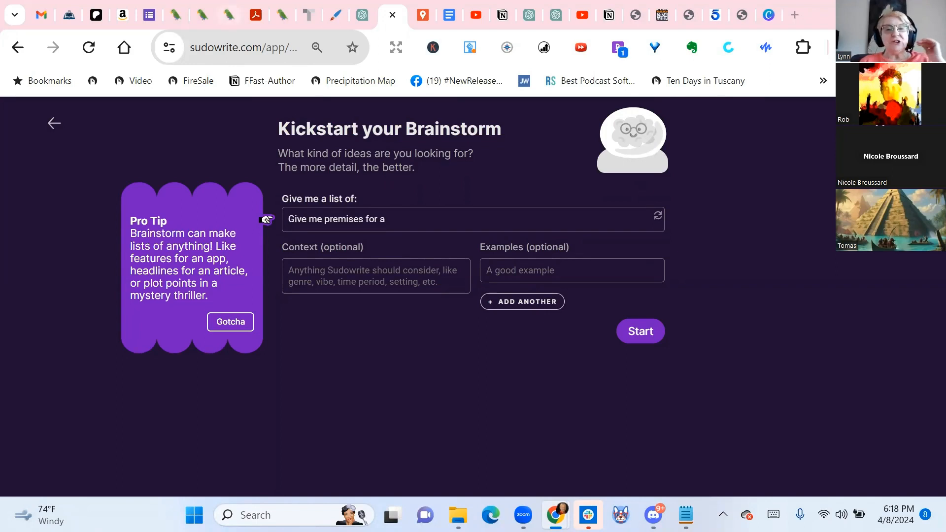
Complete the list request with "fantasy novel with a genie who give wishes" and start the brainstorm
left_click(449, 215)
type("fantasy novel")
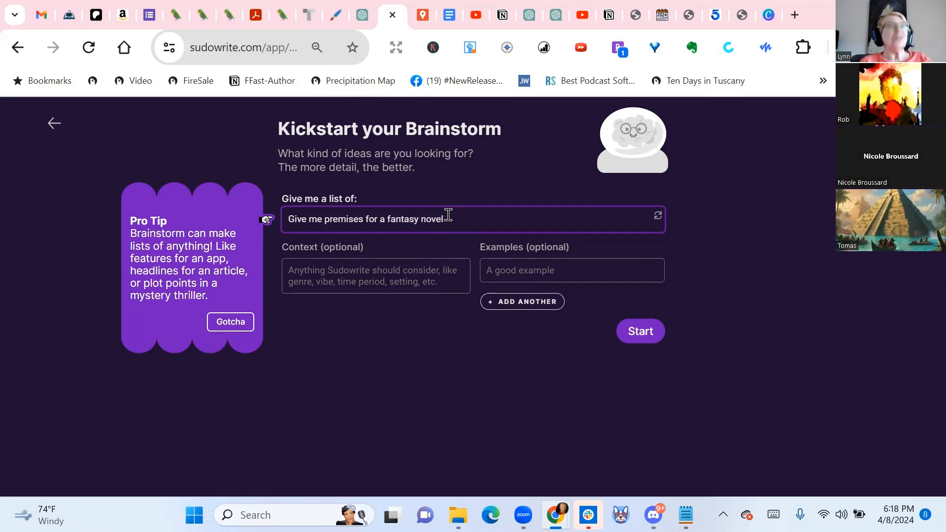
type("with a genie who")
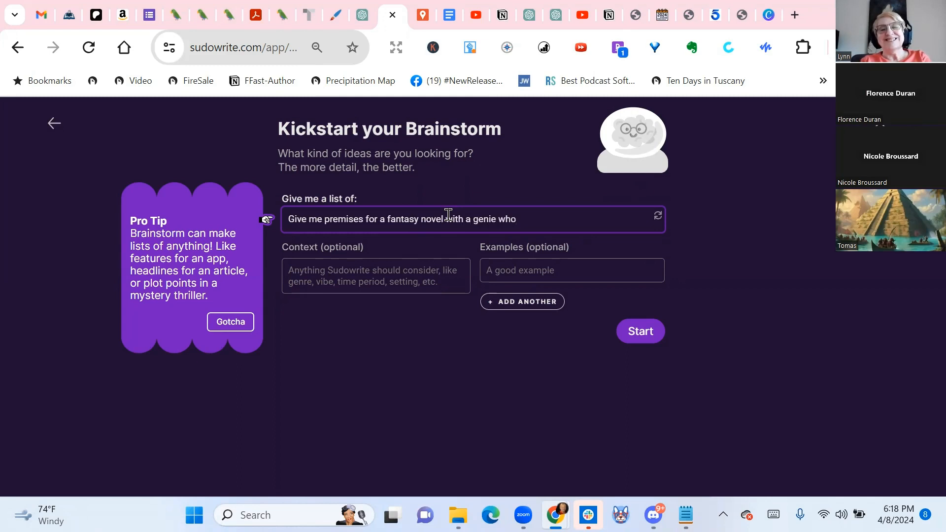
type(" give wishes")
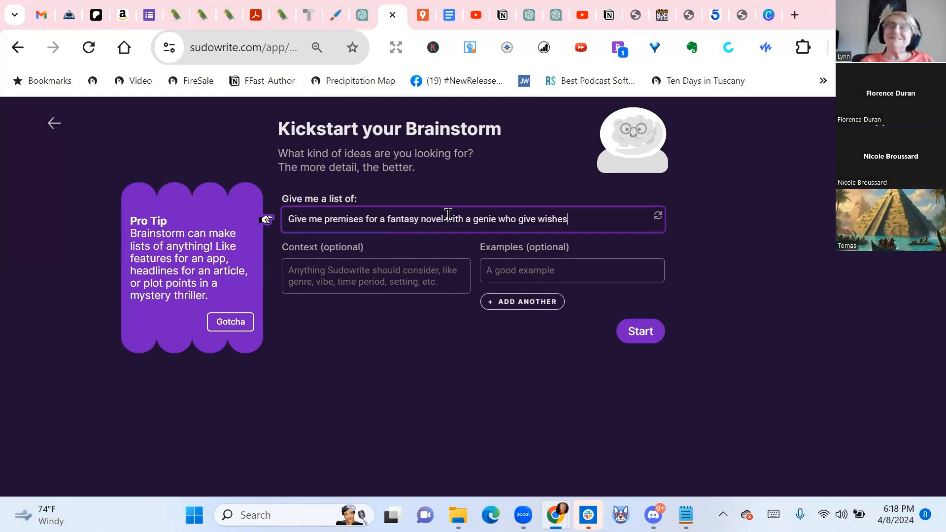
key("Return")
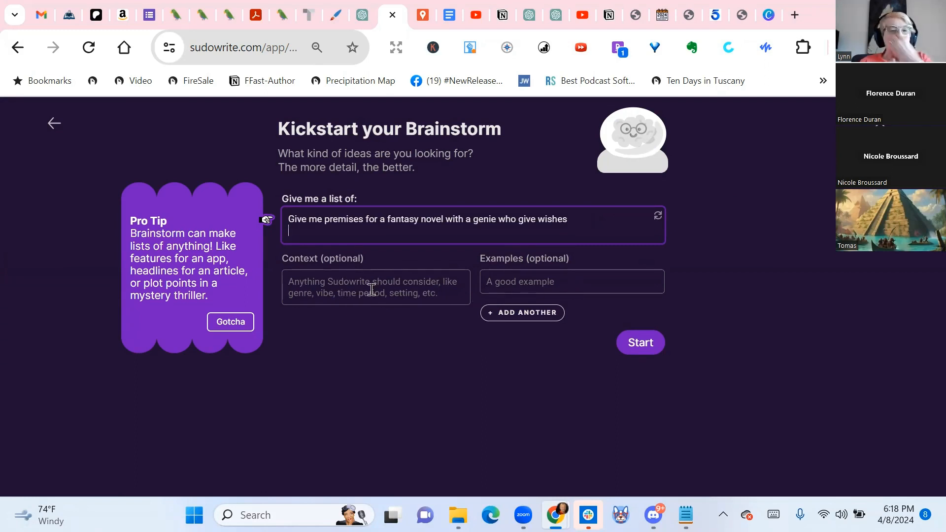
left_click(644, 353)
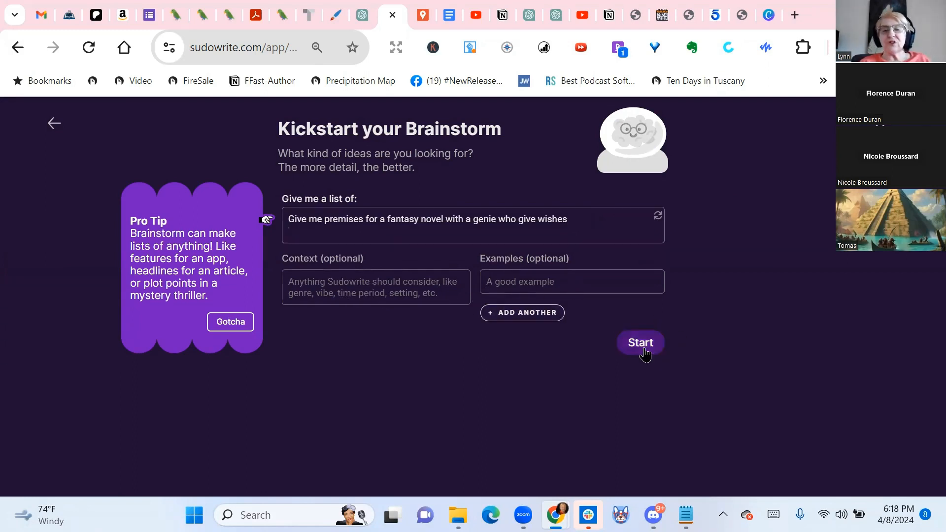
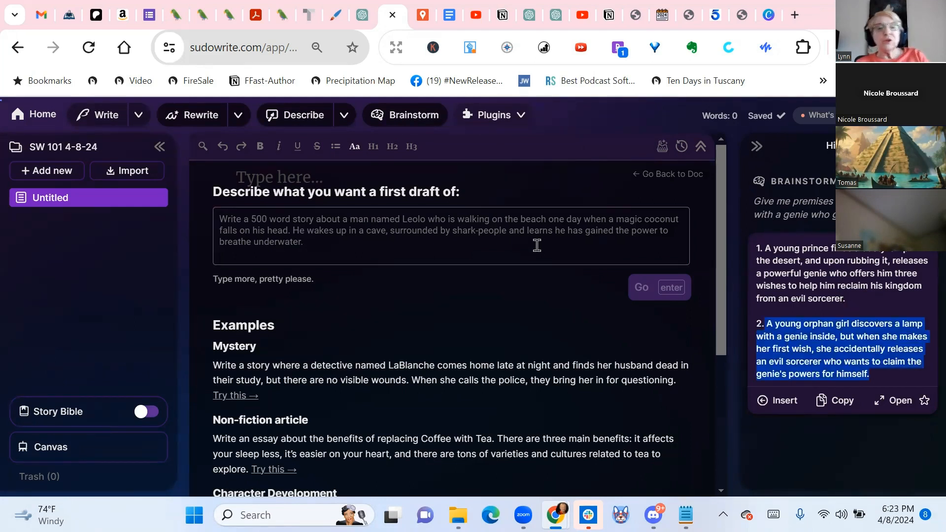
Generate a first draft from the copied orphan-girl-and-genie premise, adding "Also include a cat." to the description
left_click(331, 224)
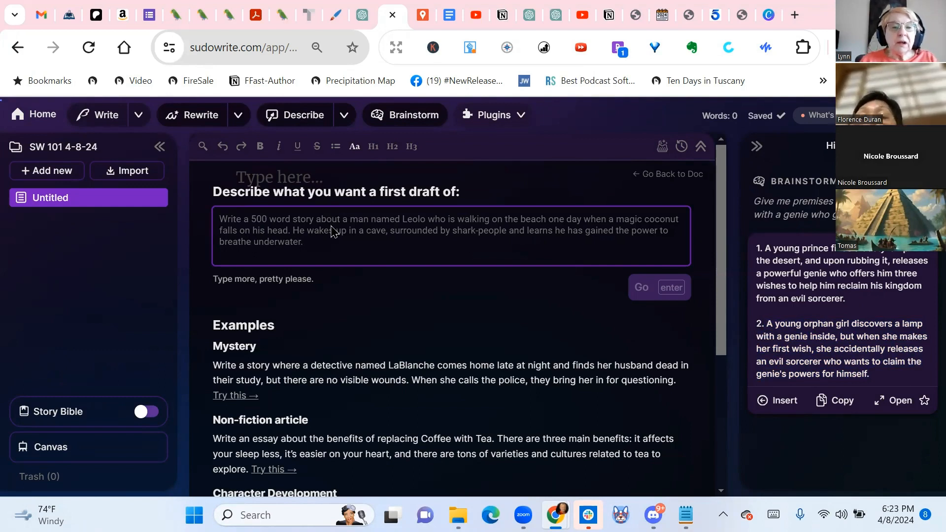
key("super+v")
left_click(329, 347)
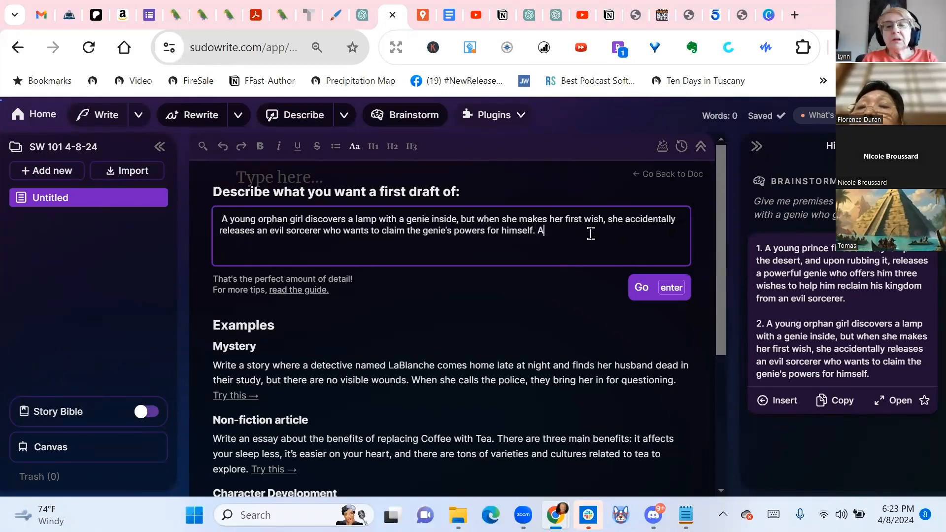
type("Also include a cat.")
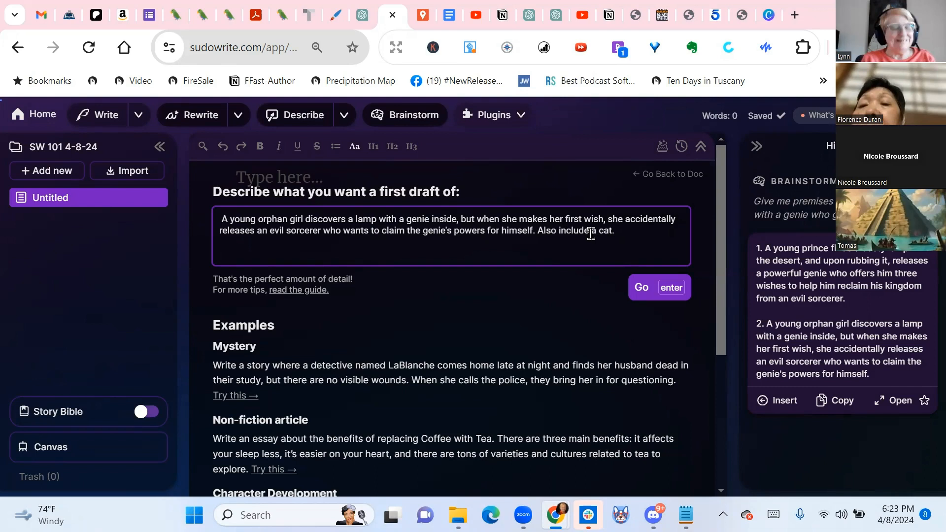
left_click(642, 294)
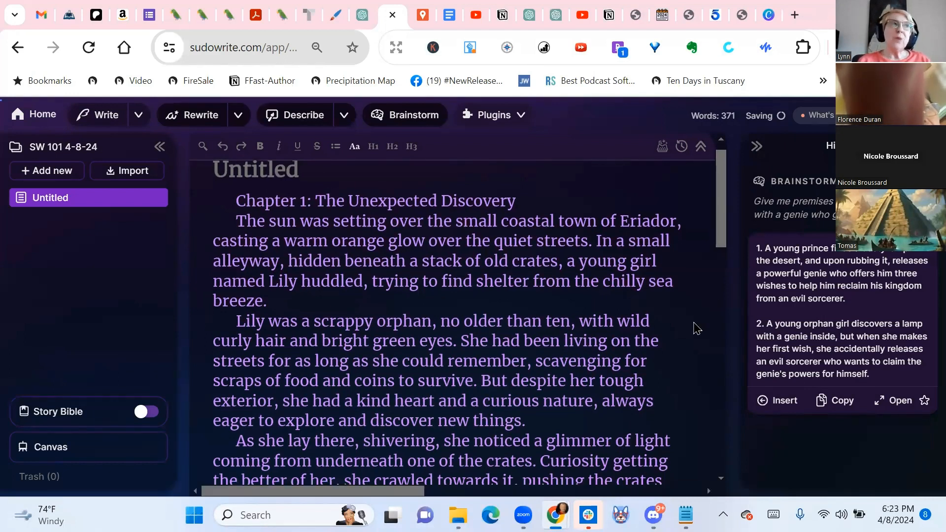
Read the first draft as it generates, from the opening of Chapter 1 into Chapter 2
scroll(695, 327, "down", 5)
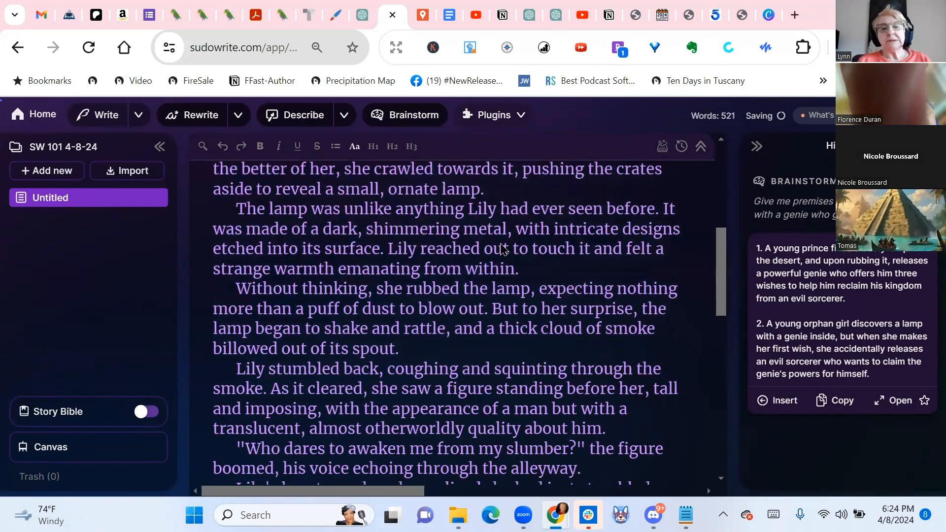
scroll(542, 263, "down", 2)
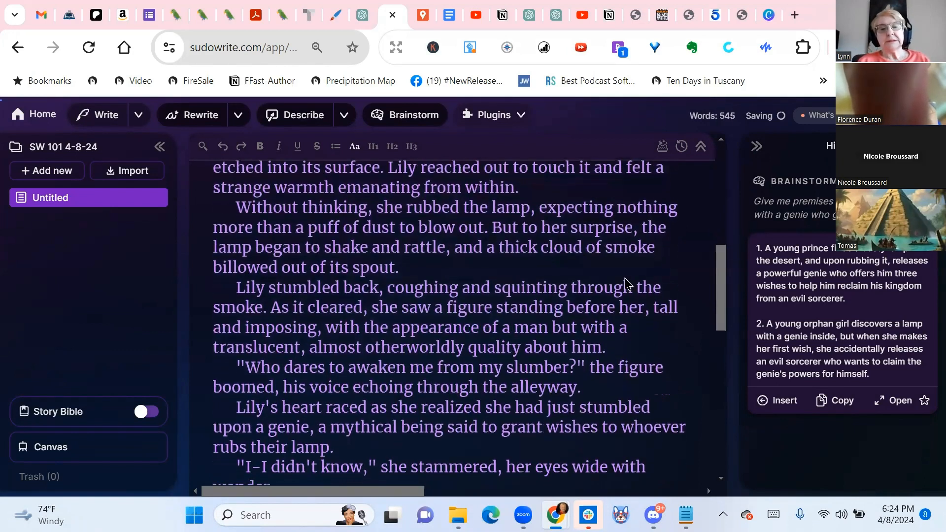
scroll(625, 284, "down", 2)
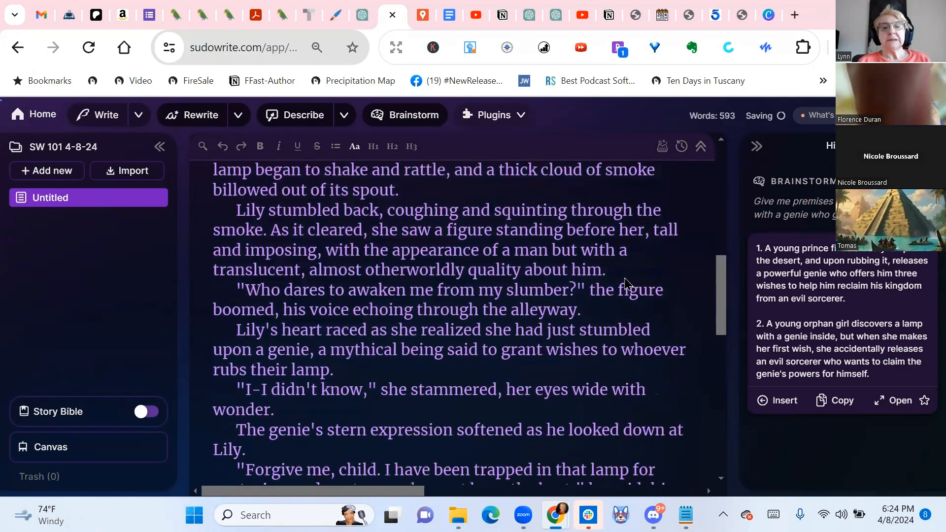
scroll(624, 284, "down", 4)
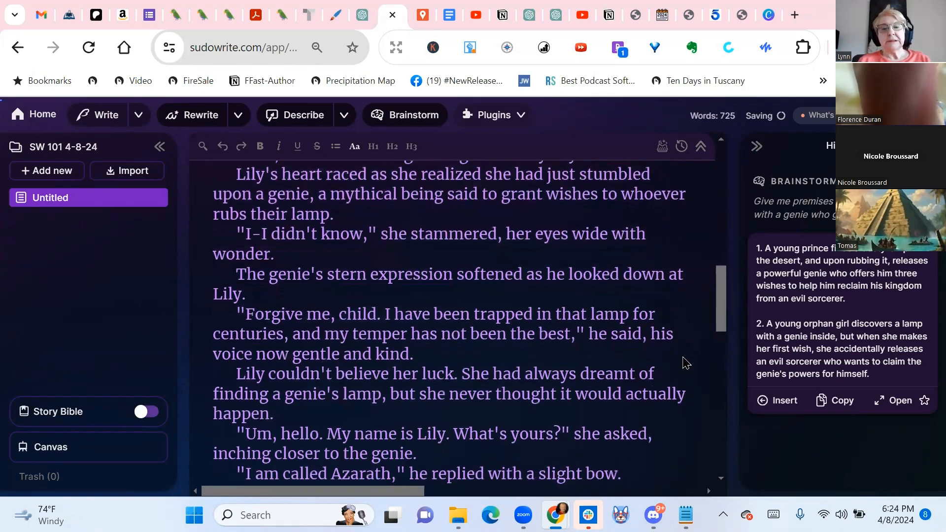
scroll(500, 273, "down", 3)
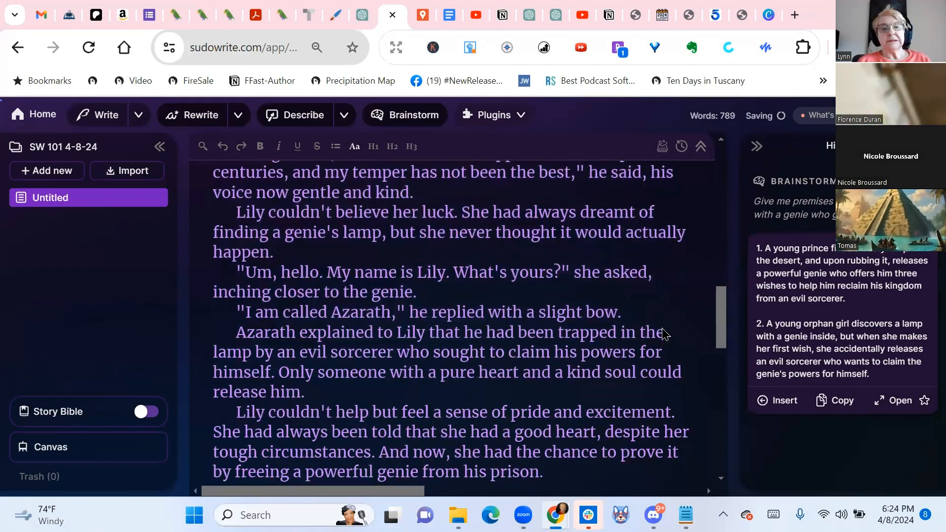
scroll(663, 335, "down", 2)
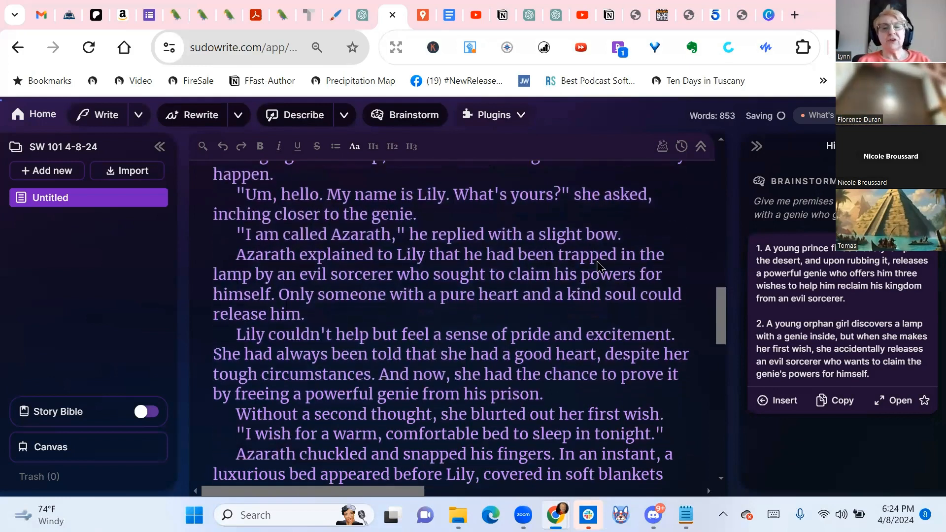
scroll(598, 266, "down", 5)
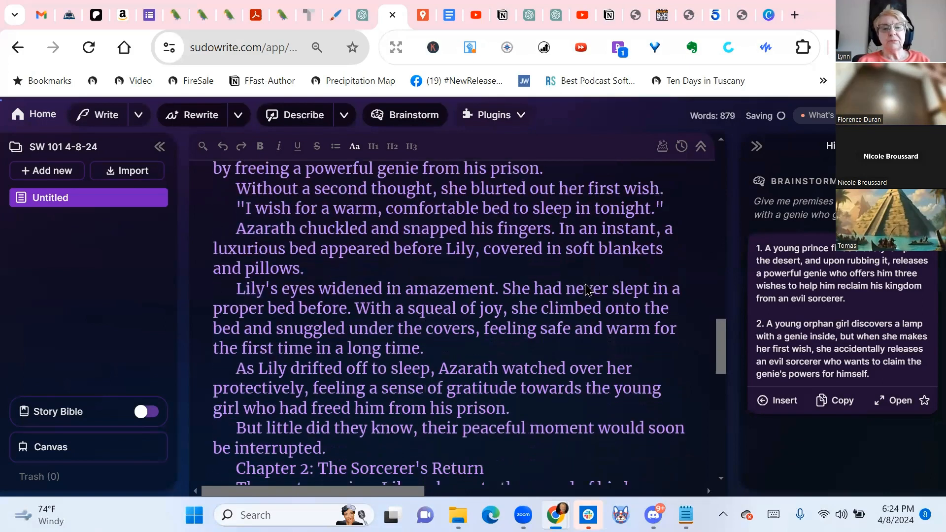
scroll(593, 287, "down", 3)
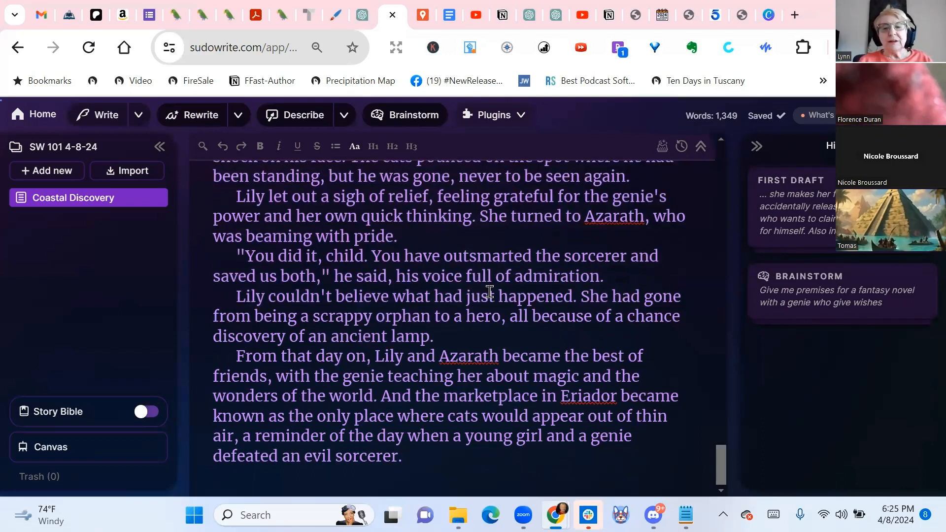
Return to the beginning of the finished draft and skim the whole story through to its ending
scroll(489, 291, "up", 5)
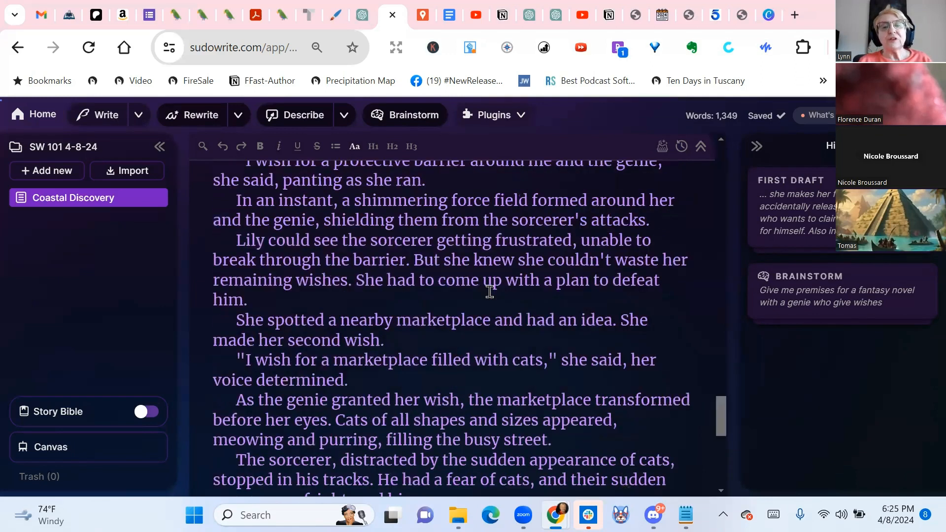
scroll(489, 291, "up", 15)
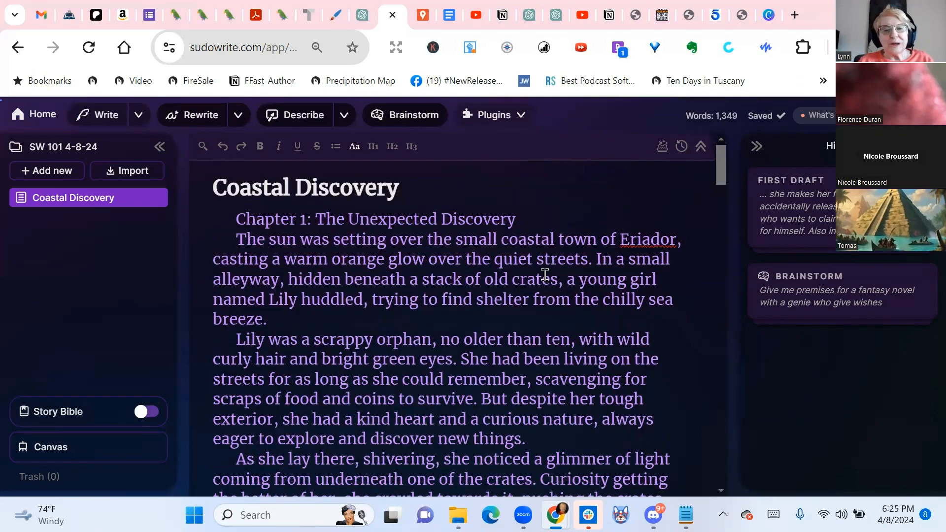
scroll(545, 275, "down", 5)
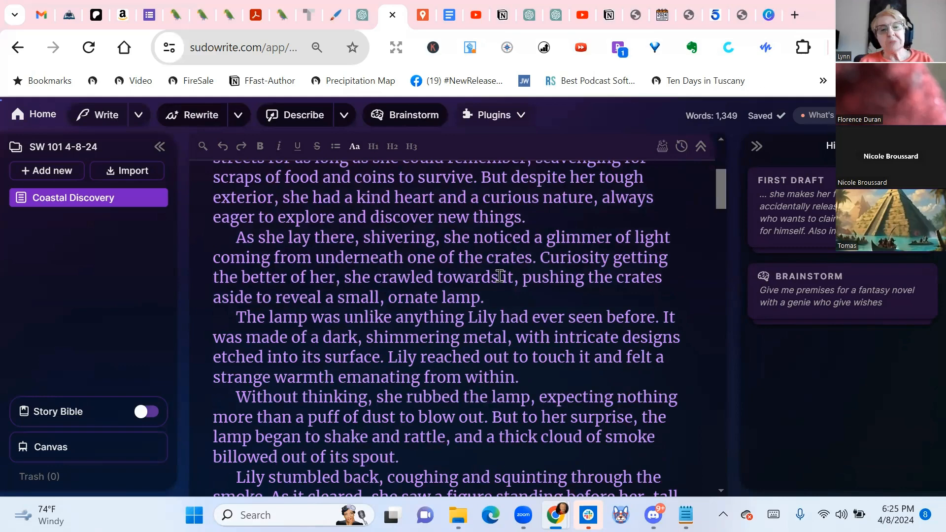
scroll(499, 276, "down", 15)
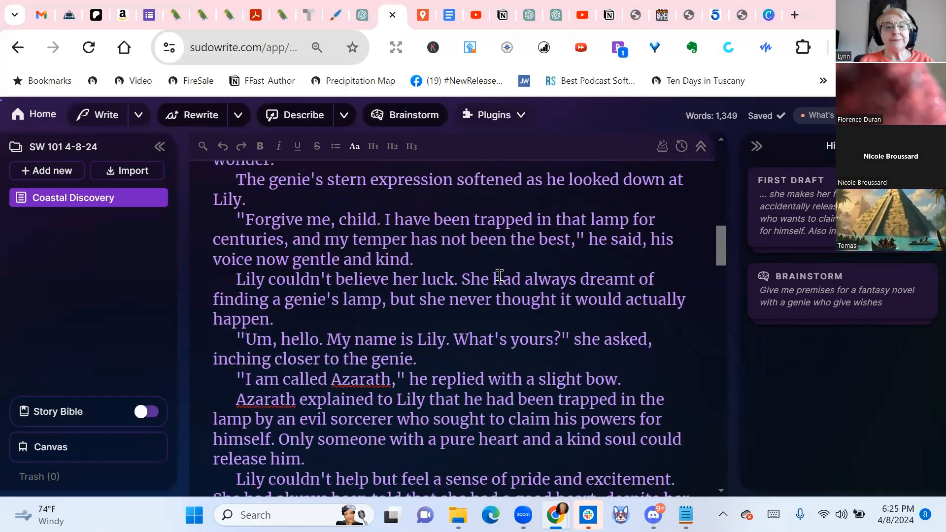
scroll(499, 276, "down", 14)
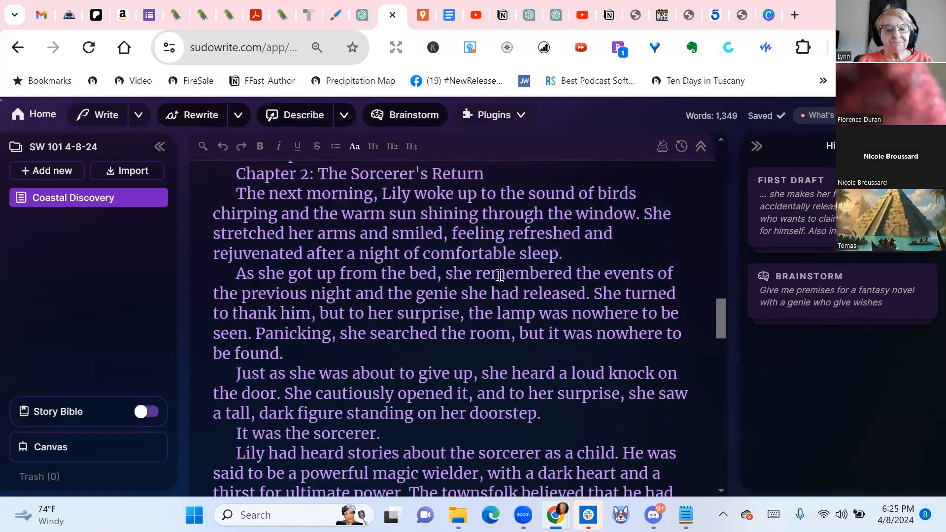
scroll(499, 276, "down", 15)
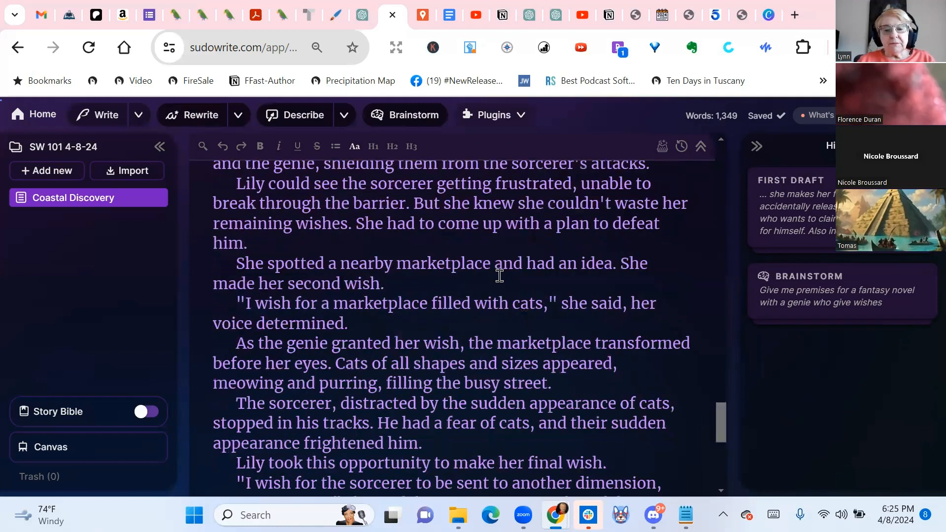
key("ctrl+End")
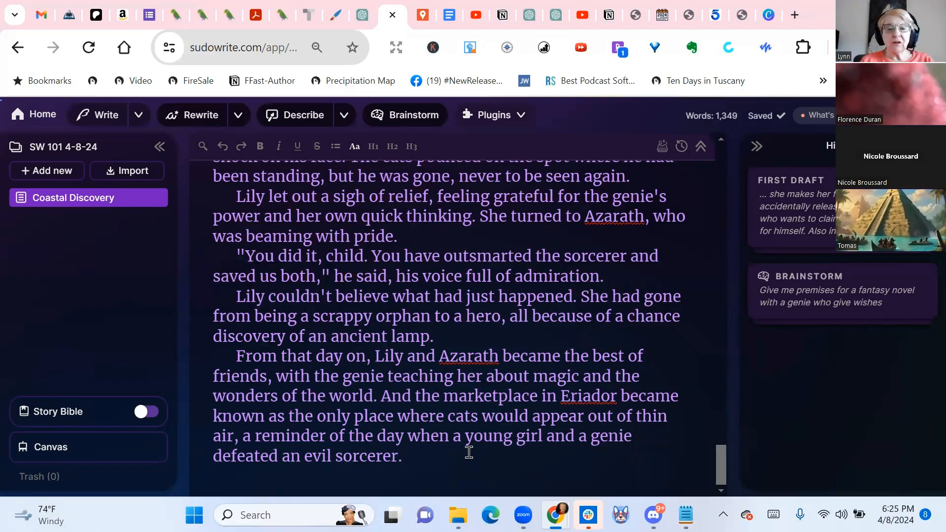
View the Write settings and expand the genie premises brainstorm card in the history
left_click(111, 118)
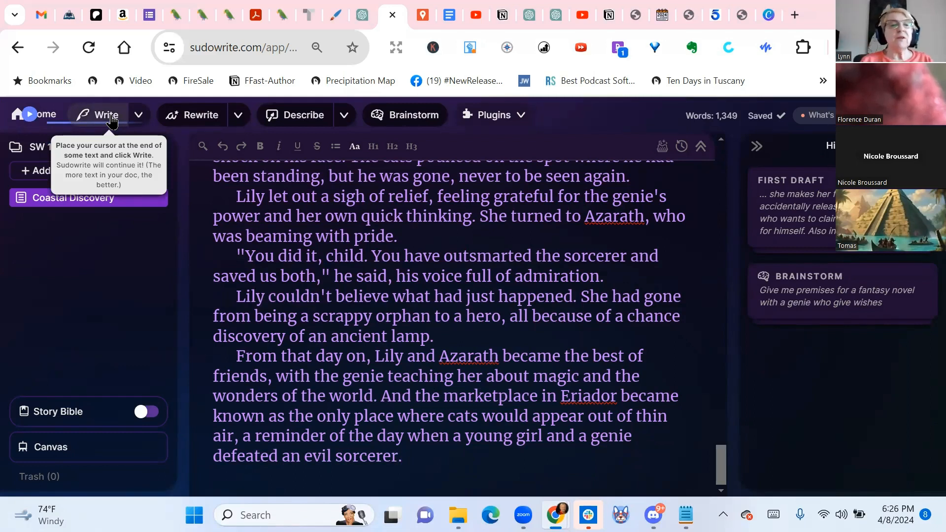
left_click(139, 118)
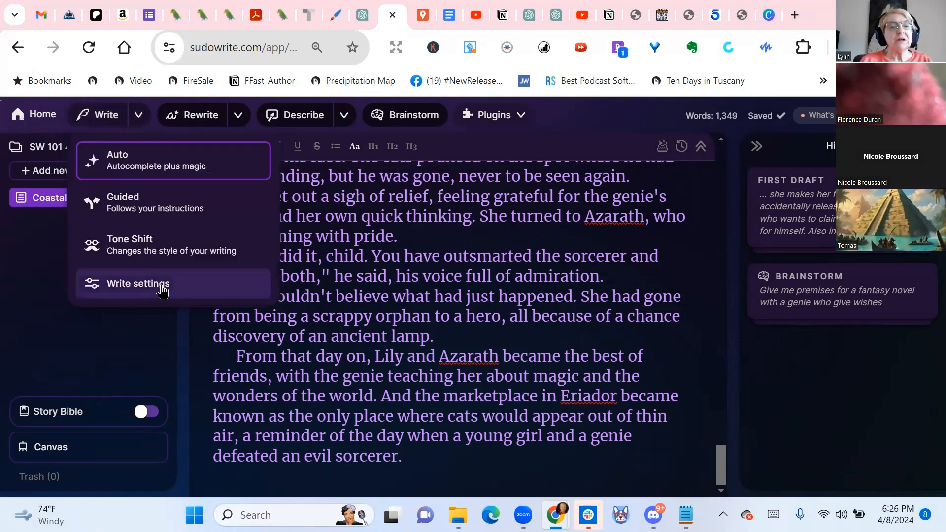
left_click(162, 290)
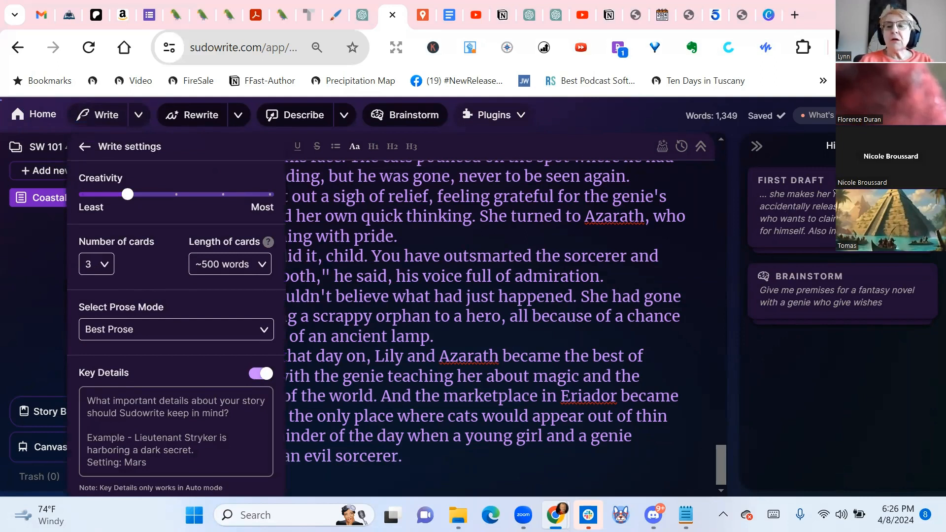
left_click(834, 278)
scroll(846, 349, "down", 2)
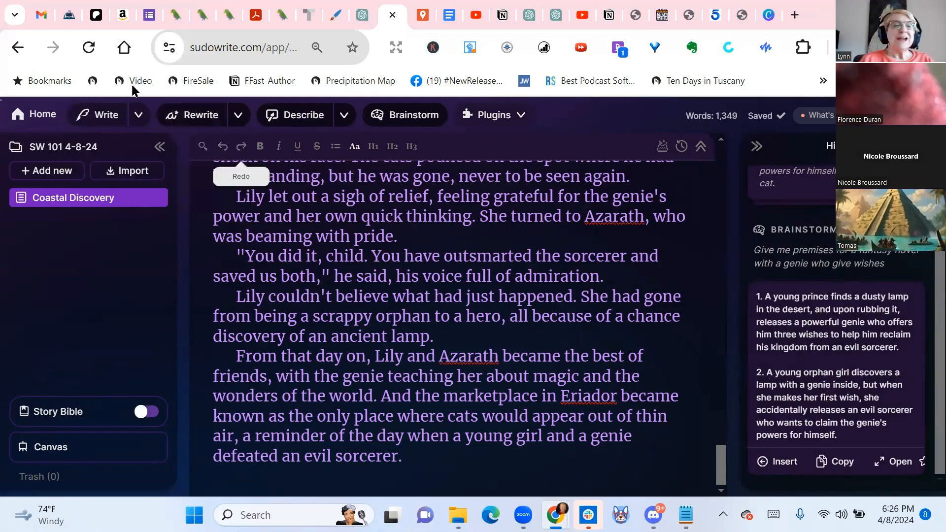
In the Write settings, check the card length and card number options and set the prose mode to Claude 3 Sonnet
left_click(138, 116)
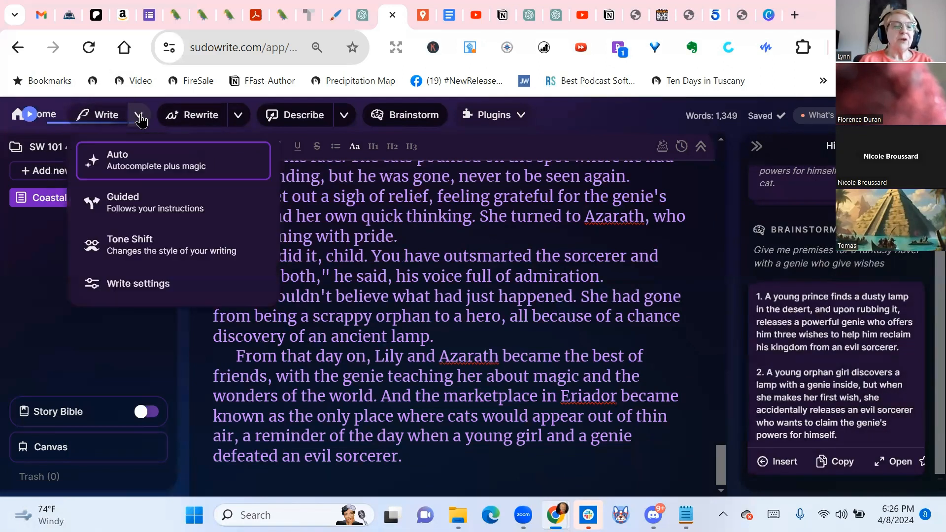
left_click(140, 284)
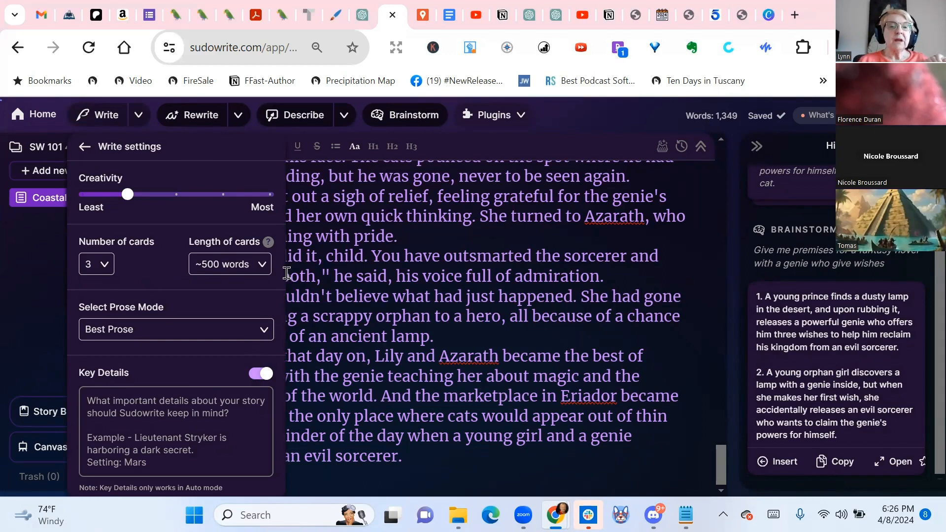
left_click(262, 267)
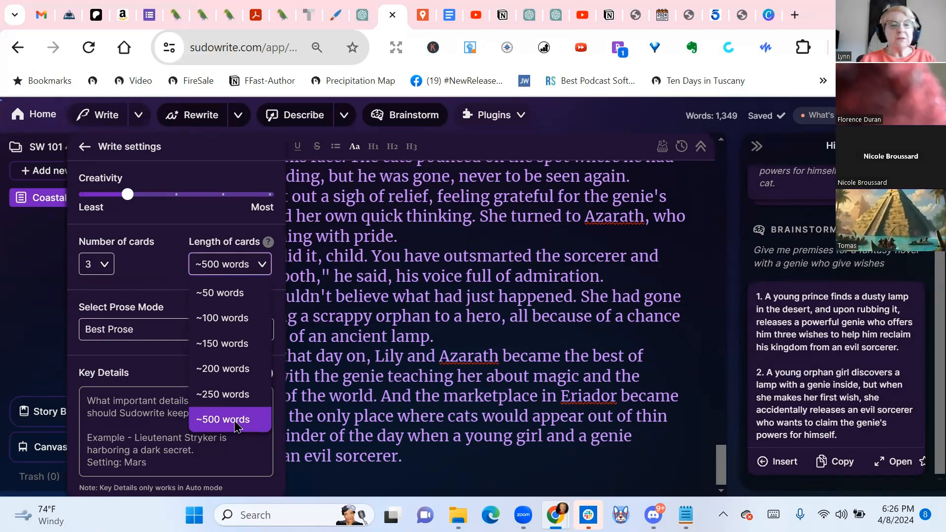
left_click(105, 266)
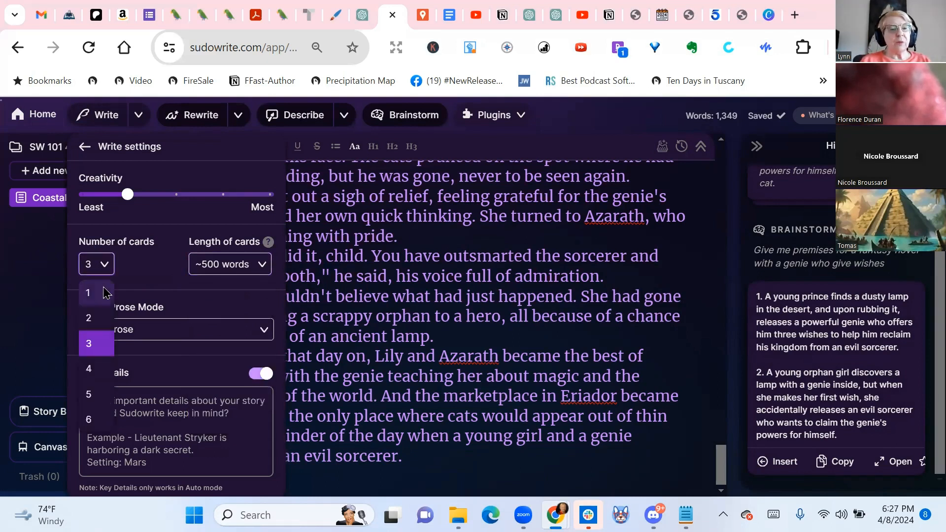
left_click(146, 280)
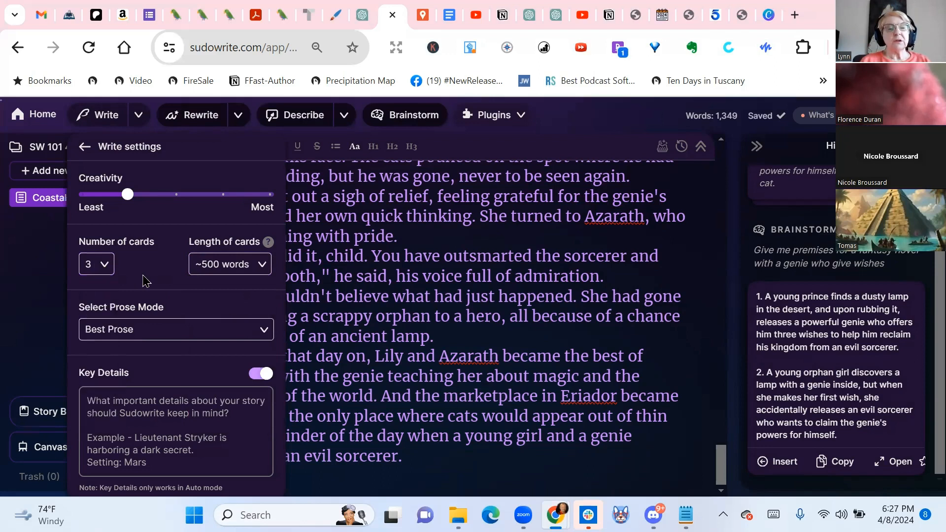
left_click(268, 336)
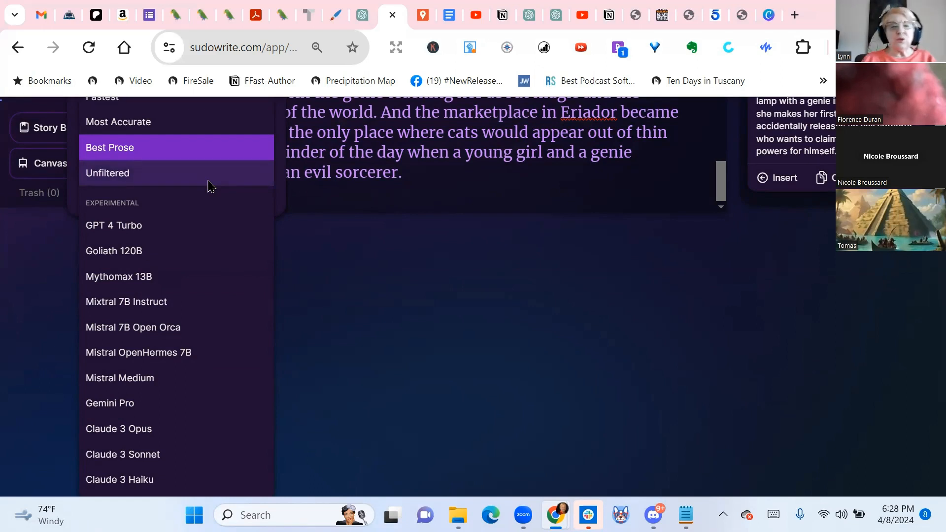
left_click(107, 455)
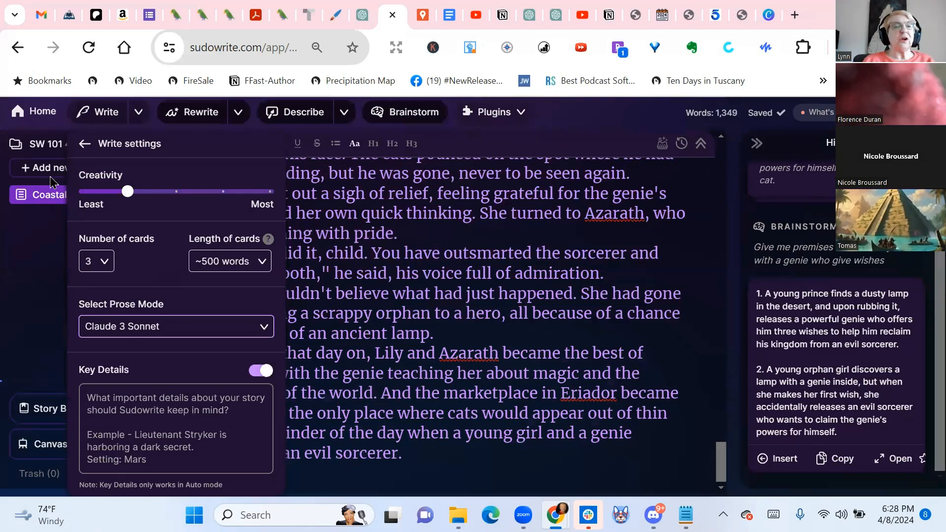
Recheck the Write settings, run Write to continue the story from its ending, and close the settings
left_click(142, 116)
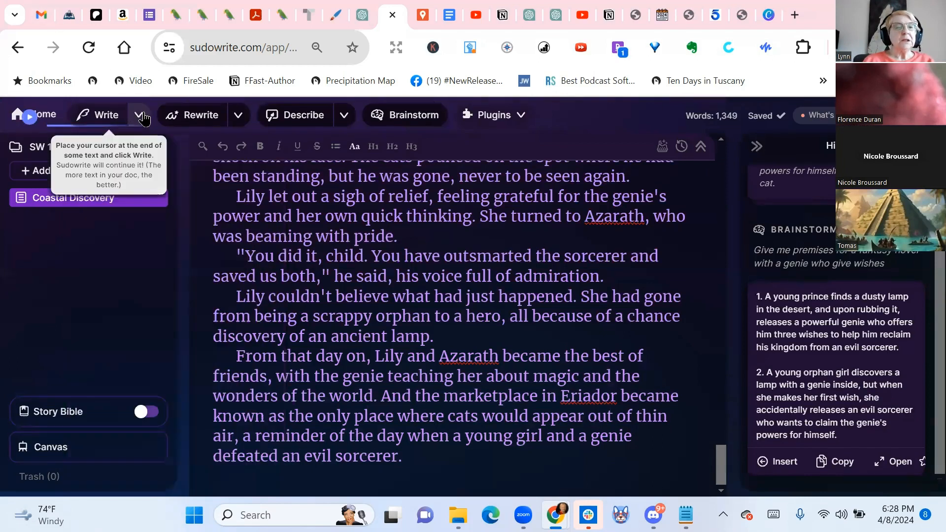
left_click(142, 117)
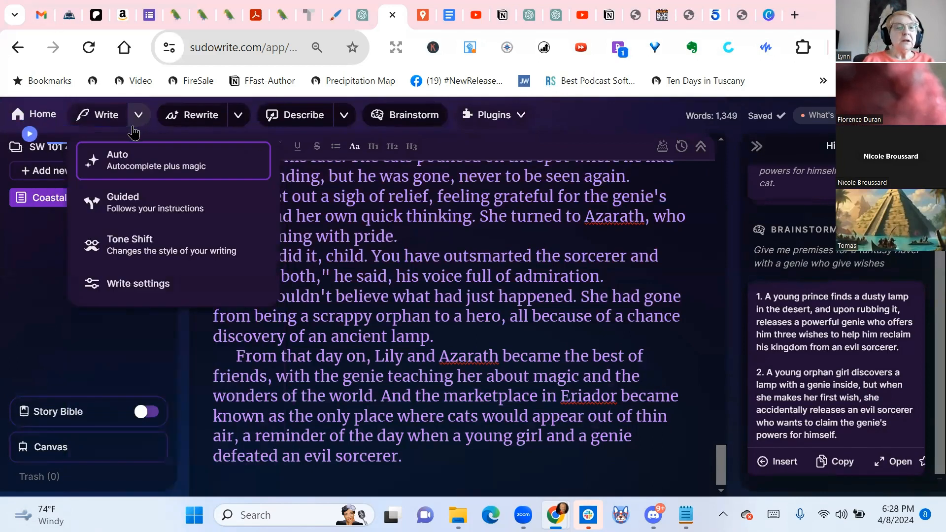
left_click(114, 284)
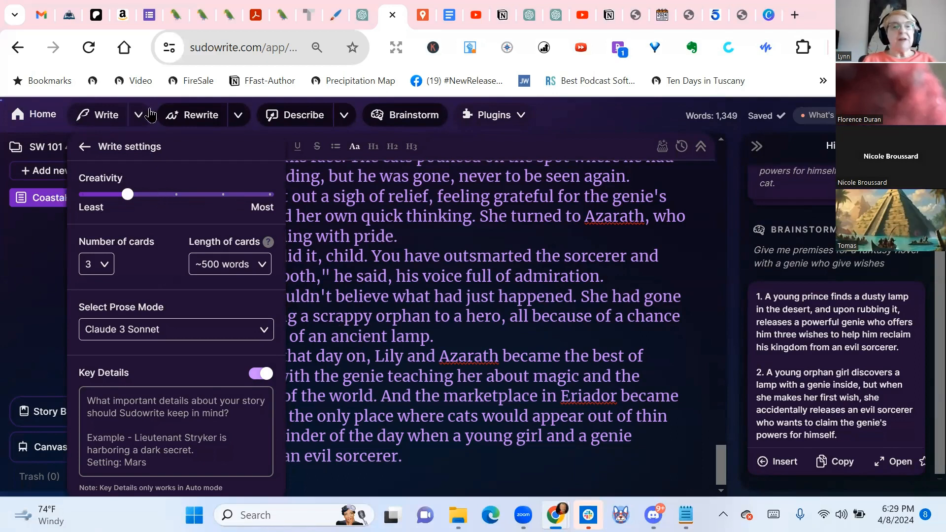
left_click(126, 117)
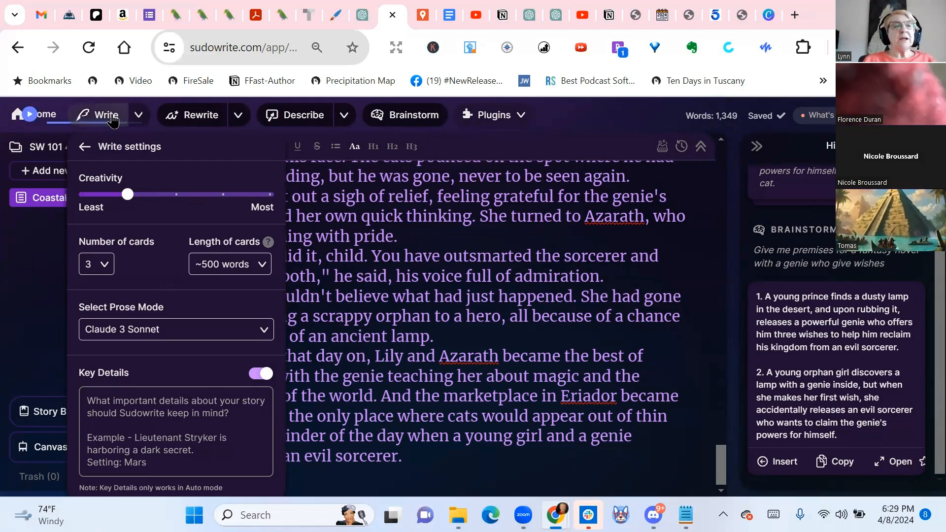
left_click(138, 116)
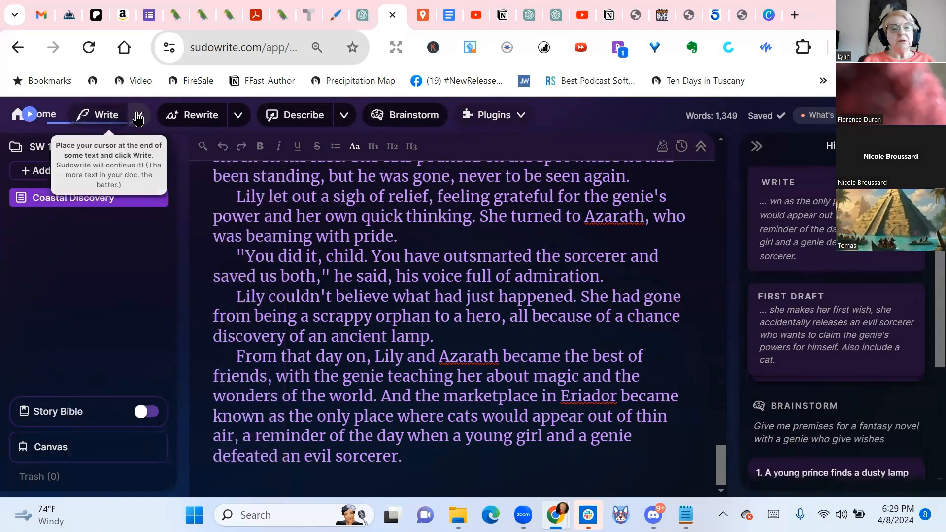
Switch Write to Guided mode and turn on suggestions for what should come next
left_click(137, 117)
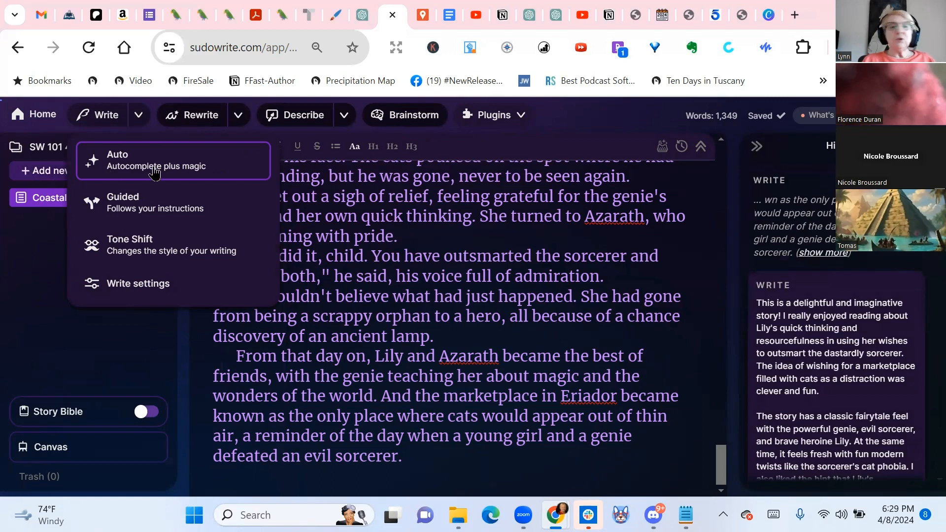
left_click(153, 200)
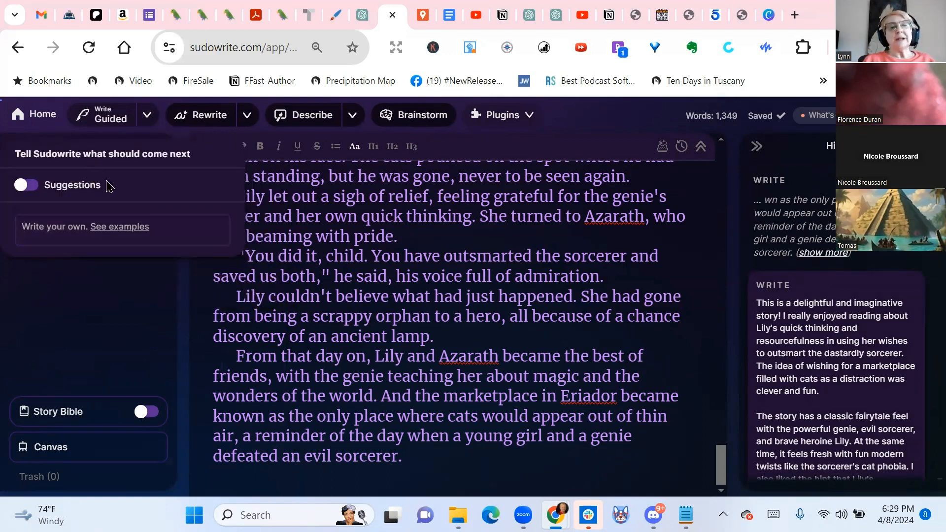
left_click(35, 188)
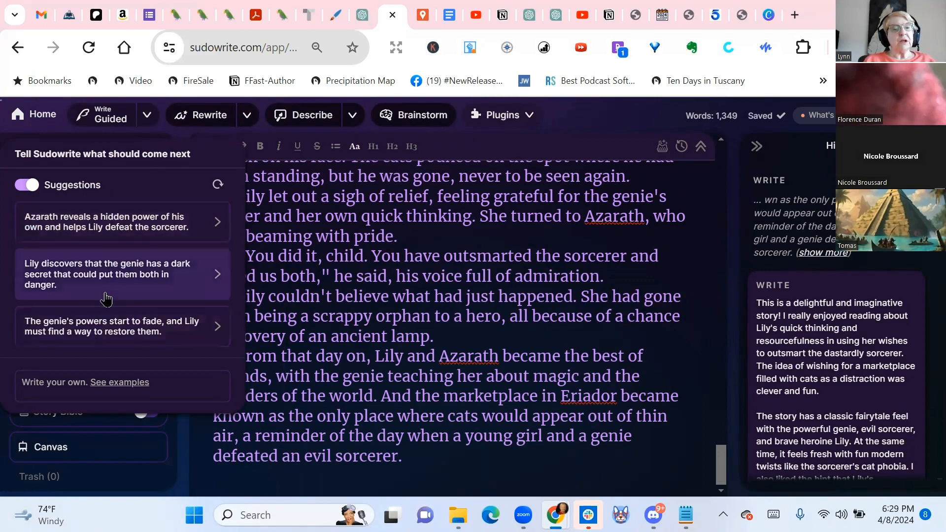
Run Guided Write with the instruction "The evil sorcerer needs to be more of a threat. He is not easily defeated."
left_click(74, 383)
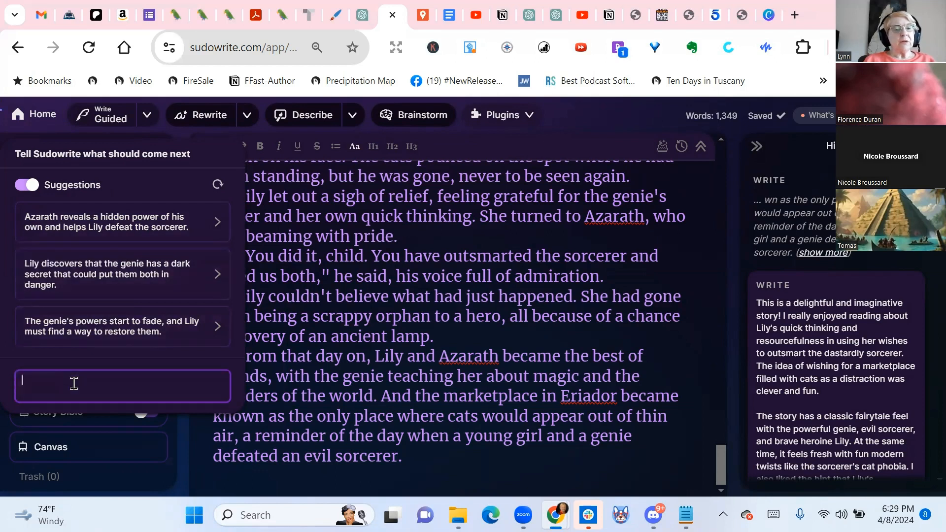
type("T")
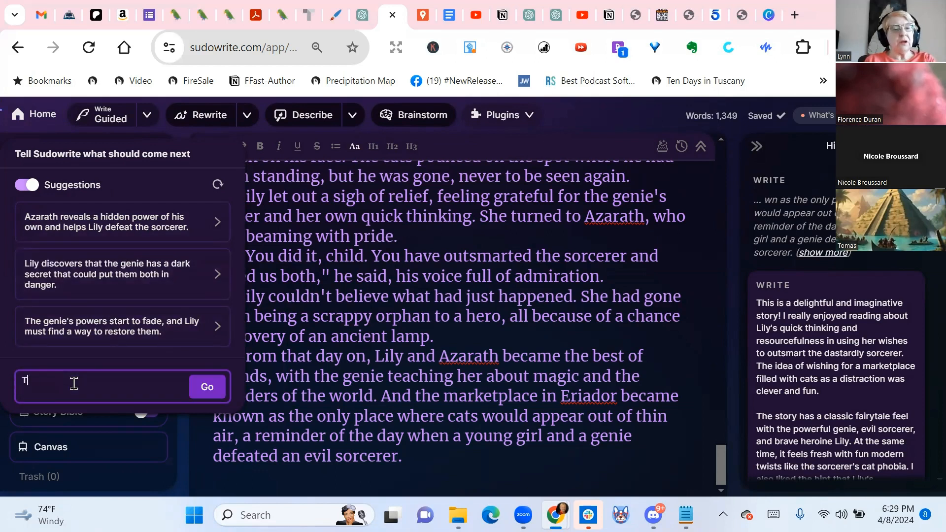
type("he evel ")
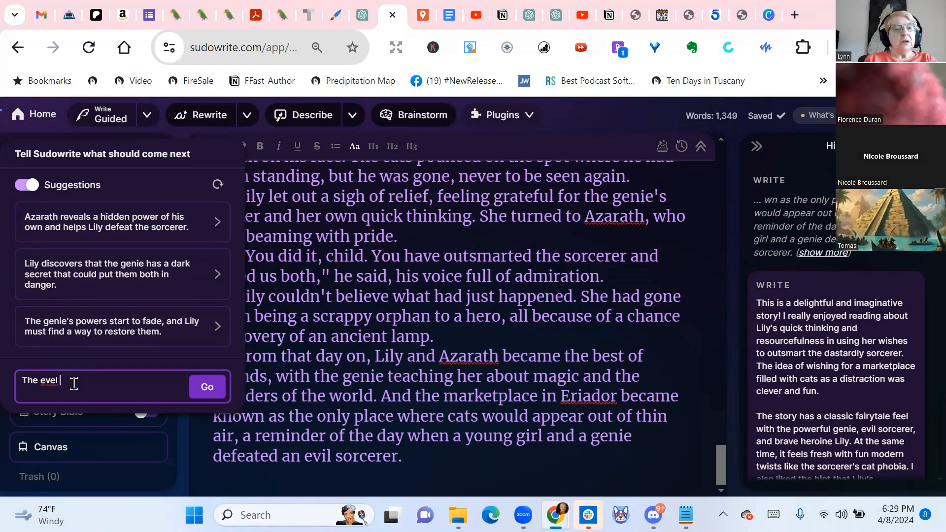
type("sorcerer needs to be more of a threat. He is not easily defeated.")
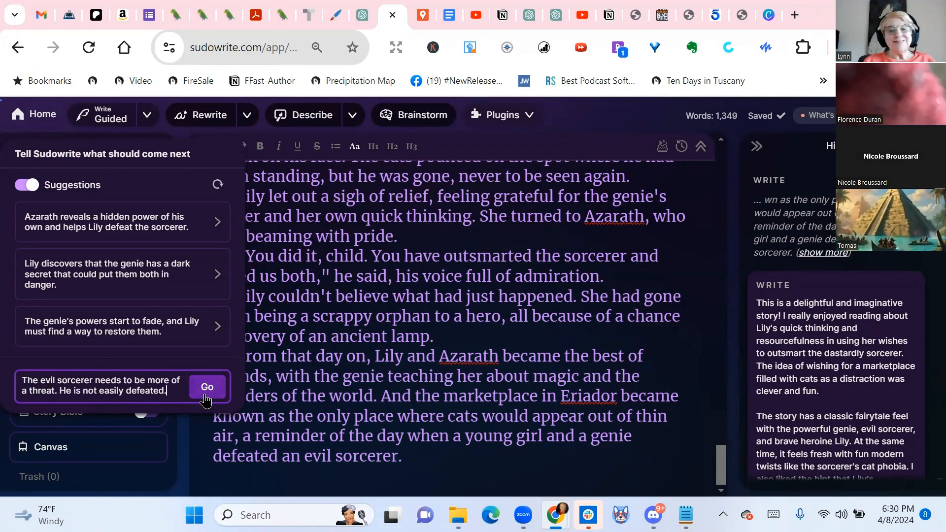
left_click(205, 394)
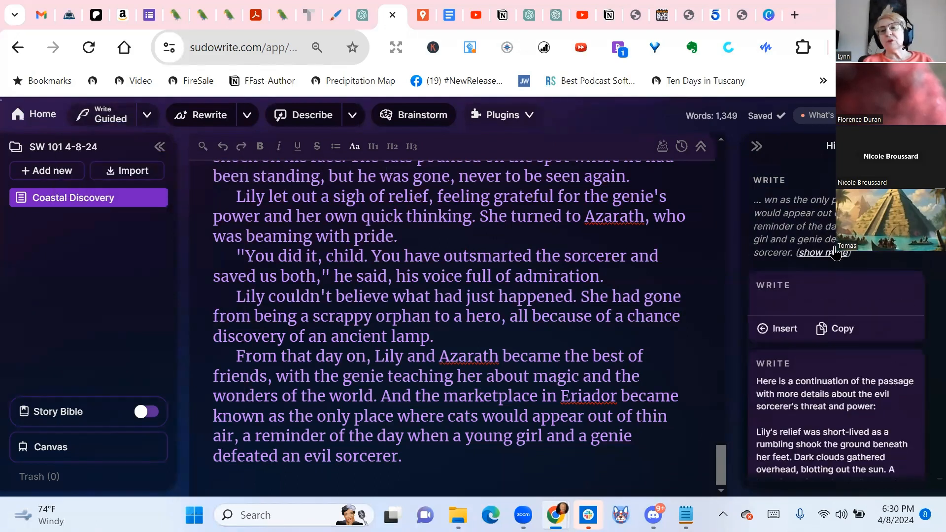
Show the full source text of the new Write result and read the first generated continuation through to its end
left_click(830, 253)
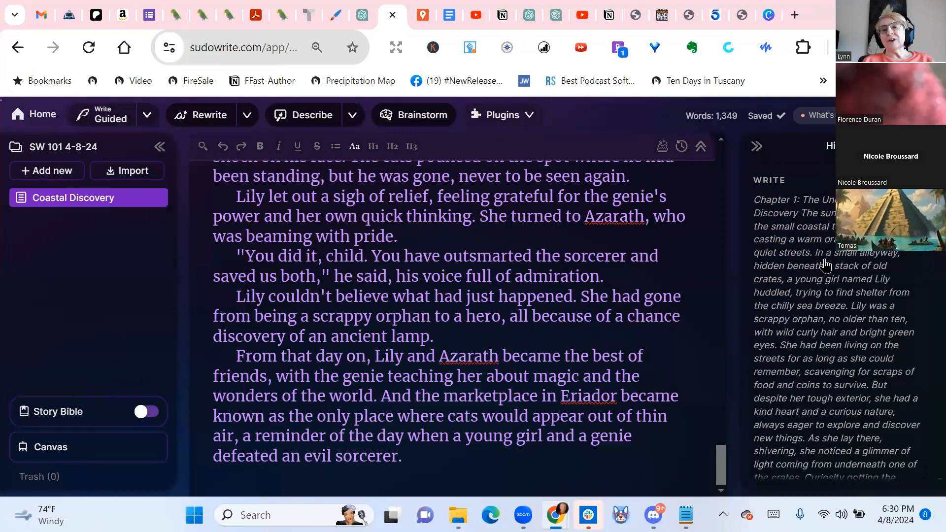
scroll(879, 265, "down", 5)
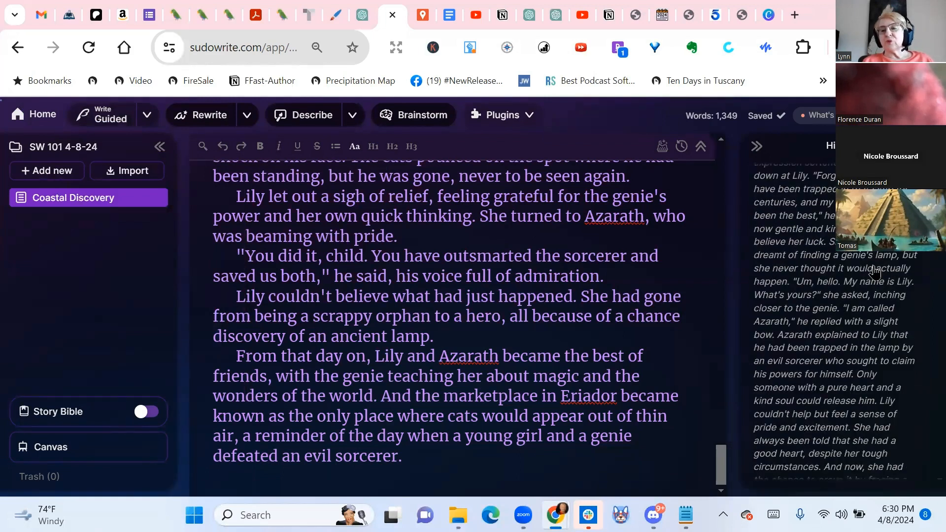
scroll(874, 270, "down", 10)
scroll(872, 266, "down", 7)
scroll(869, 295, "up", 6)
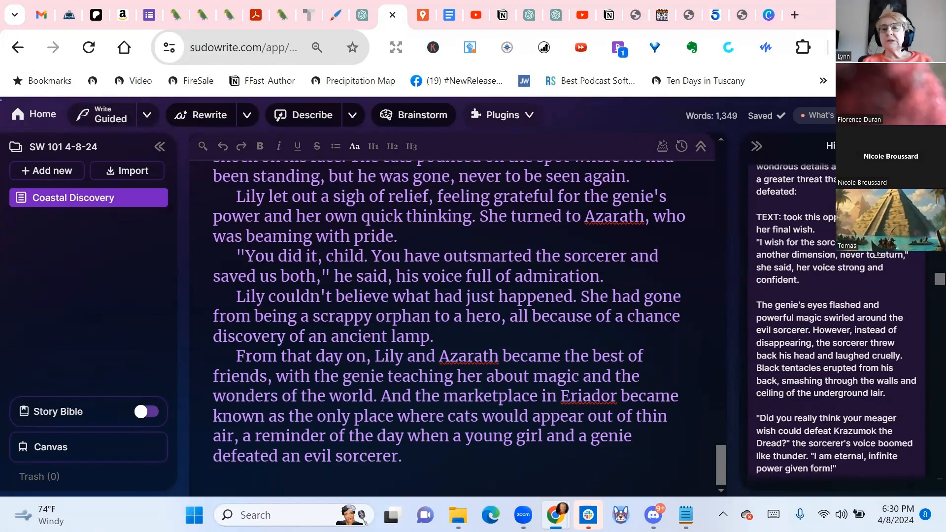
scroll(874, 281, "down", 3)
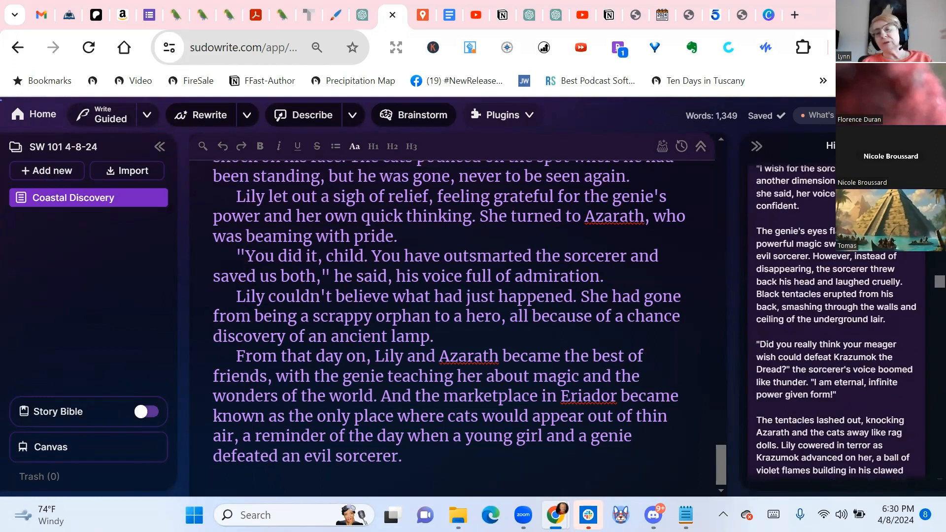
scroll(843, 277, "down", 2)
scroll(843, 277, "down", 4)
scroll(843, 277, "up", 3)
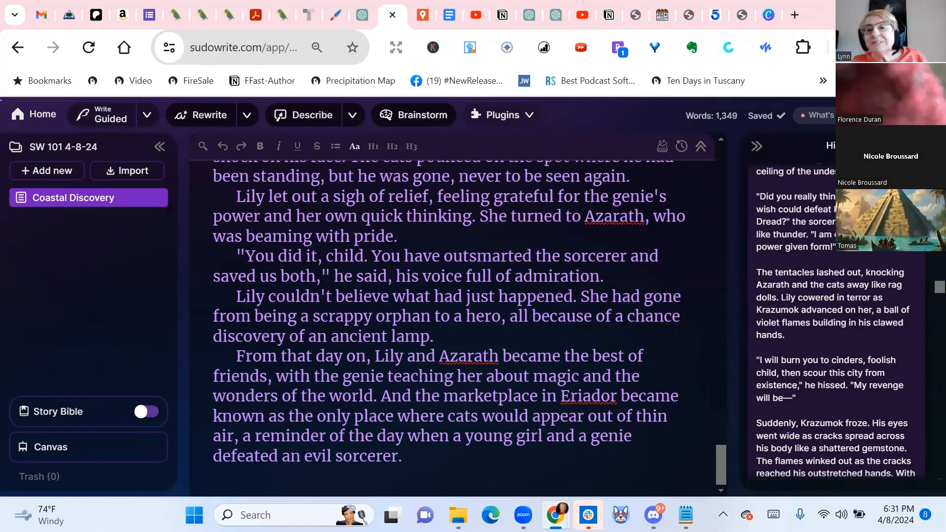
scroll(835, 322, "down", 3)
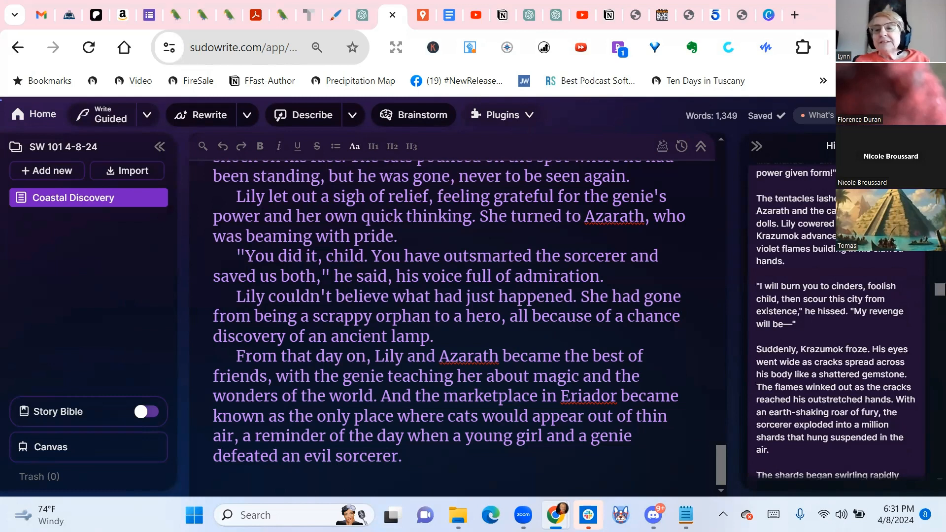
scroll(818, 235, "down", 6)
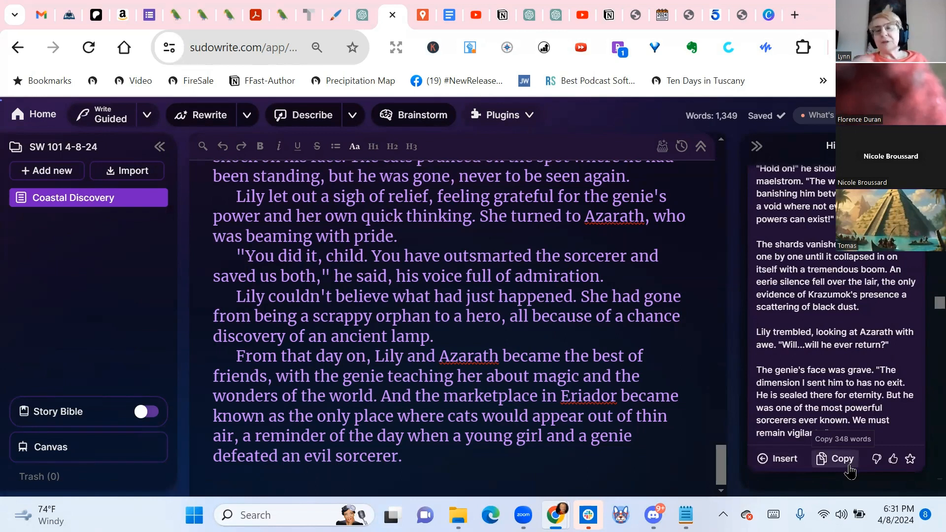
Read through the second and third guided continuations in the history
scroll(844, 290, "down", 5)
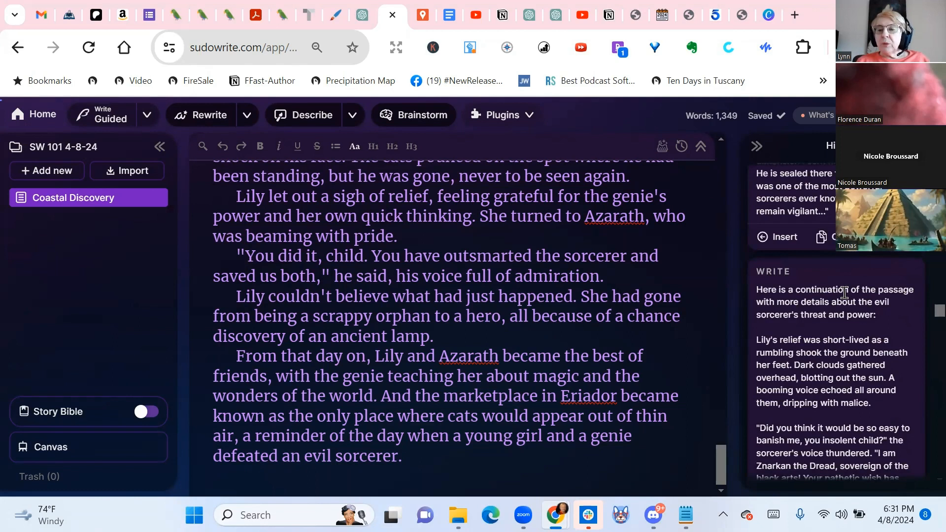
scroll(844, 292, "down", 3)
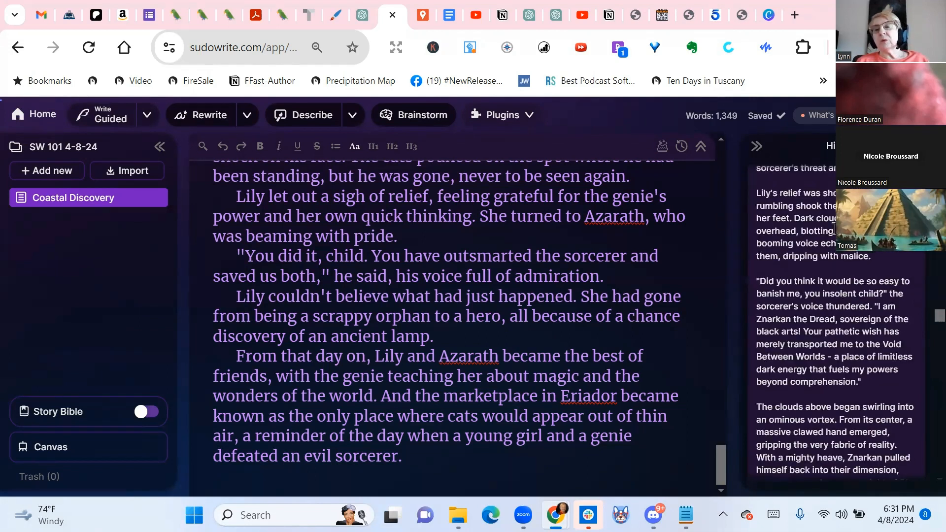
scroll(804, 296, "up", 2)
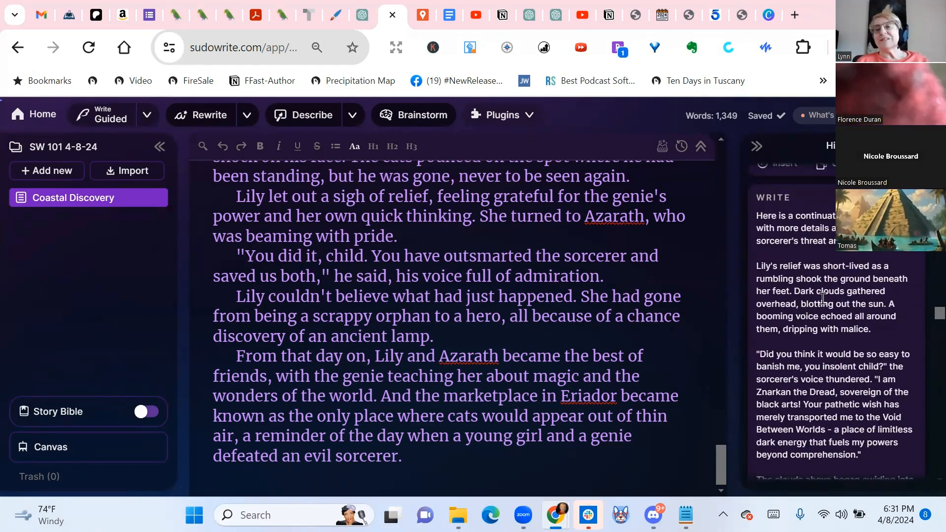
scroll(816, 316, "down", 6)
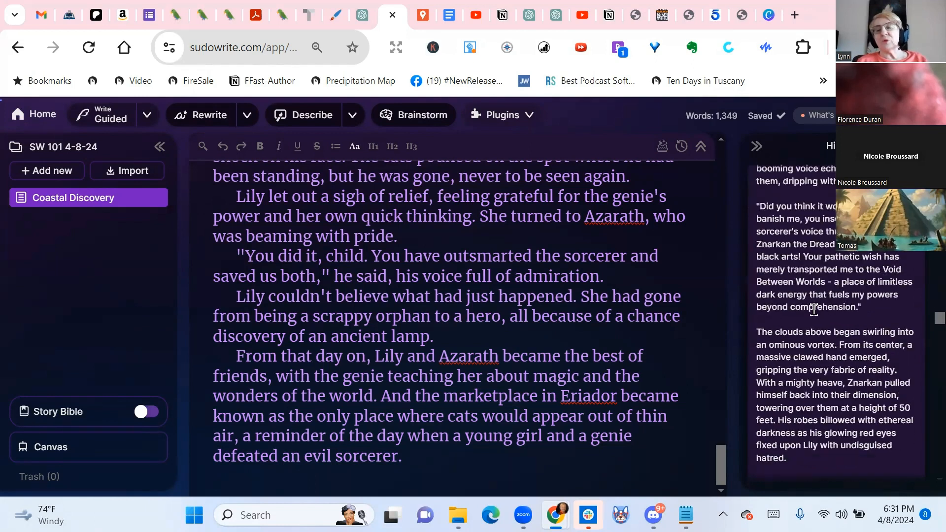
scroll(813, 308, "down", 5)
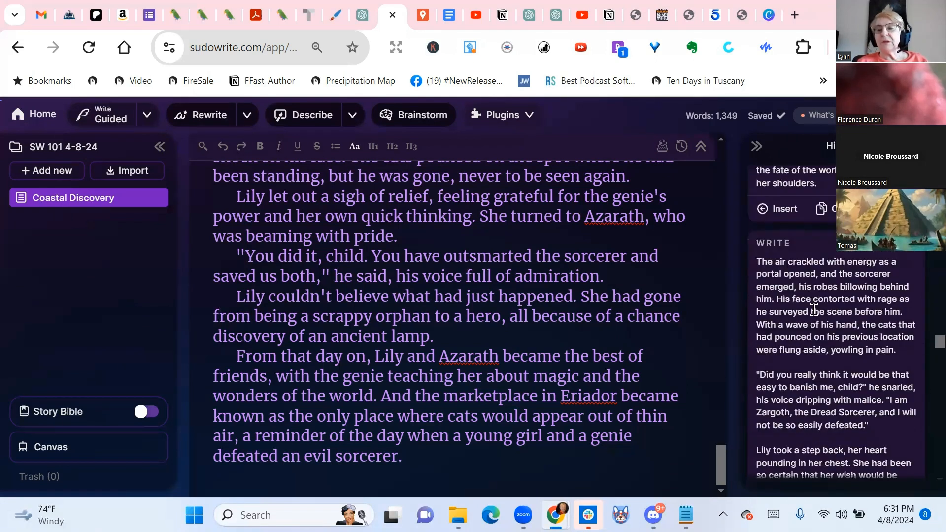
scroll(813, 308, "down", 10)
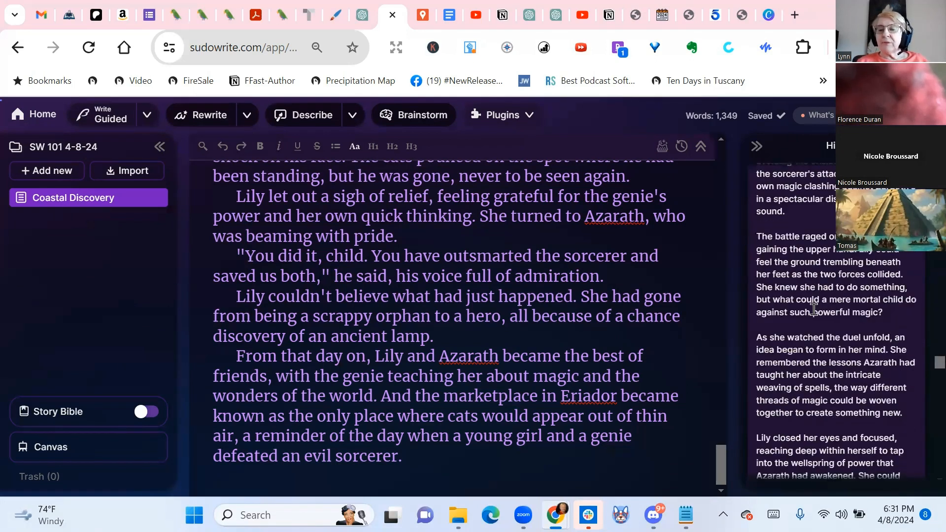
Review the earlier Write results below the guided ones, comparing the feedback-style cards with the story continuation
scroll(815, 316, "down", 8)
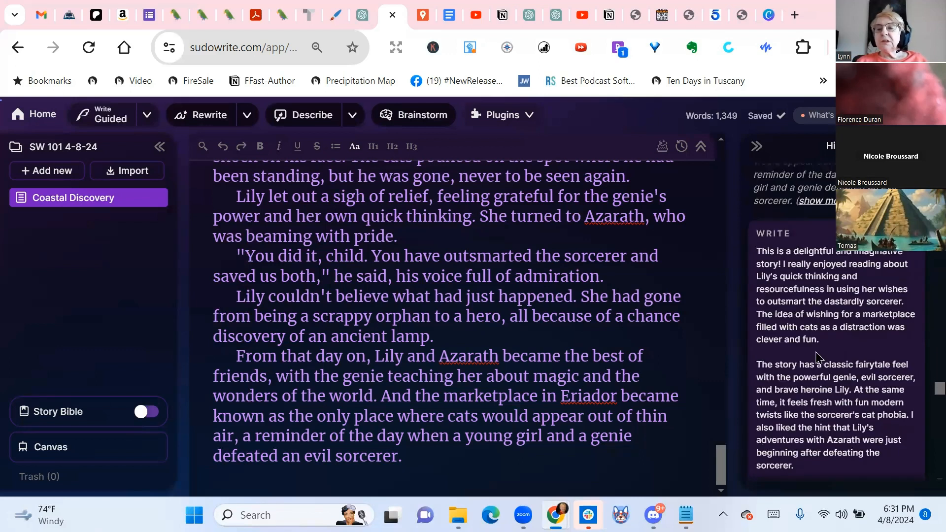
scroll(815, 350, "down", 4)
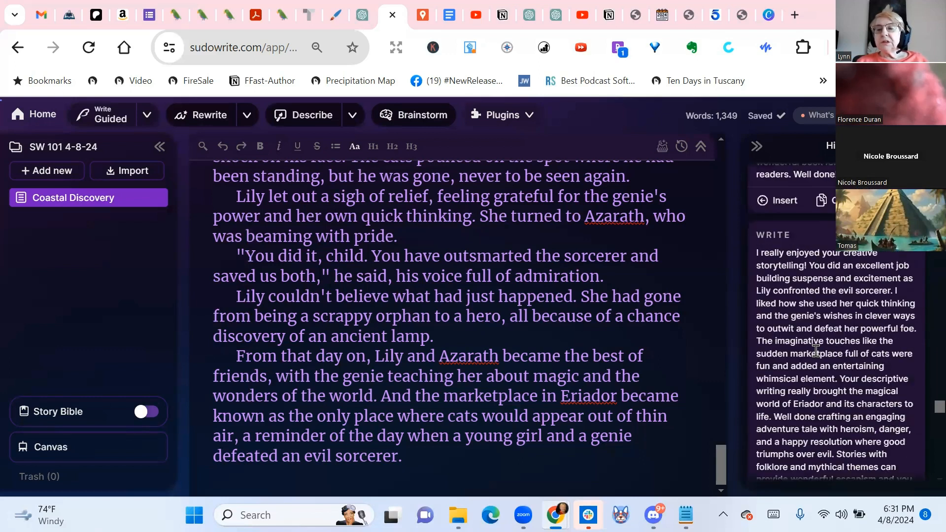
scroll(815, 350, "up", 5)
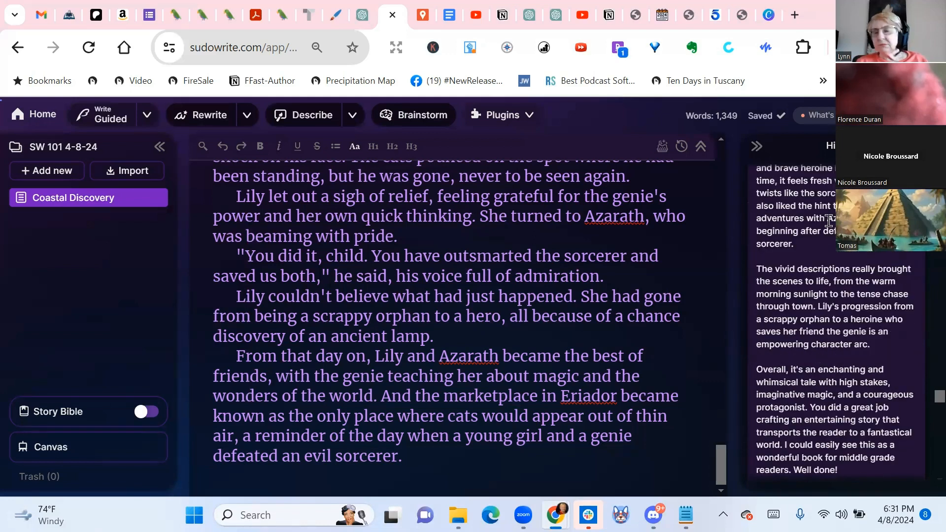
scroll(830, 222, "up", 3)
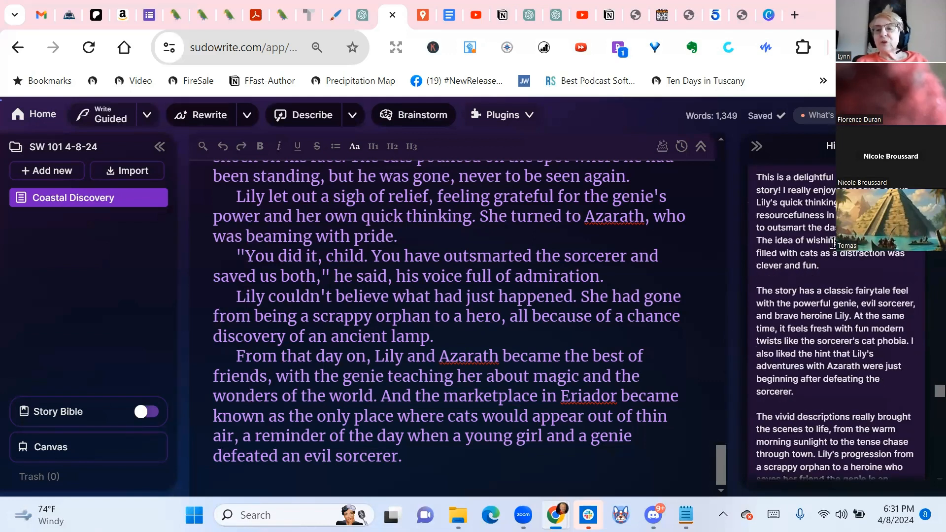
scroll(832, 242, "up", 3)
scroll(833, 242, "down", 4)
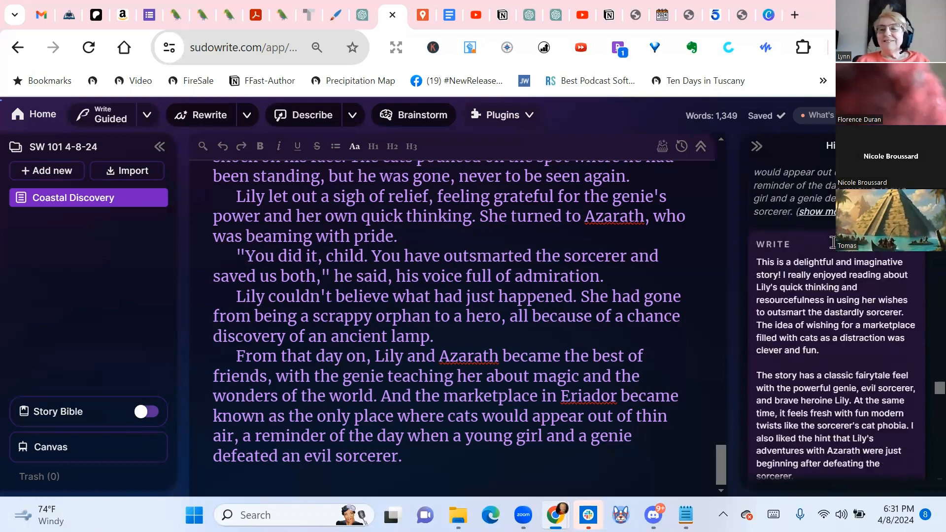
scroll(837, 252, "down", 6)
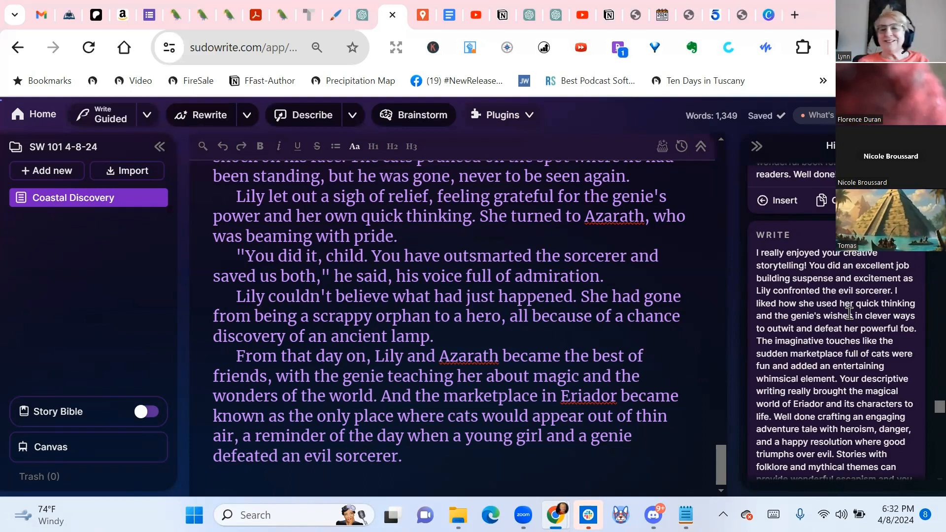
scroll(849, 313, "down", 6)
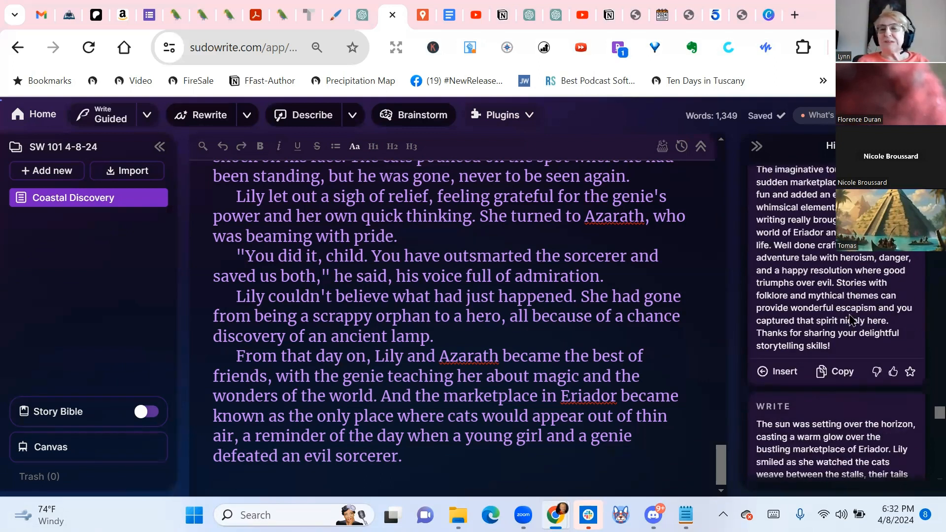
Reopen Guided Write to view its suggestions and the saved instruction, and return to the newest result in the history
left_click(102, 115)
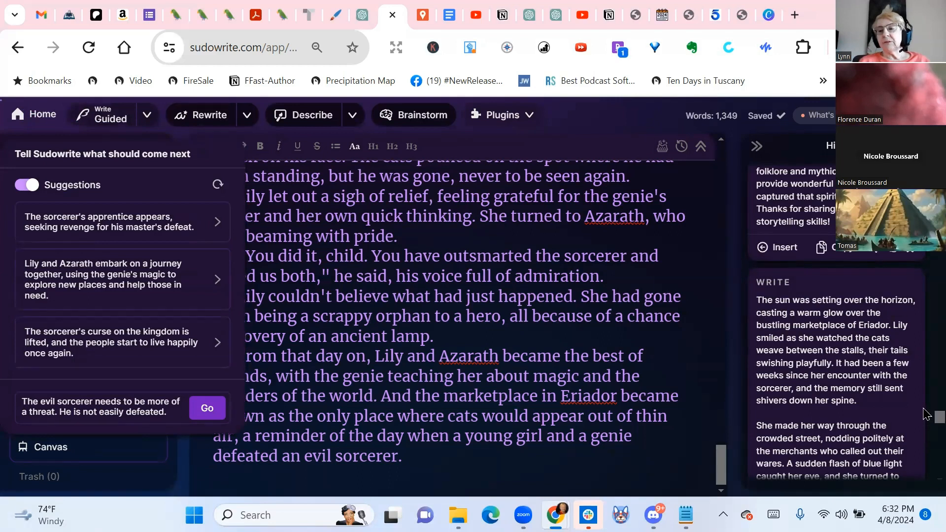
left_click_drag(939, 417, 939, 192)
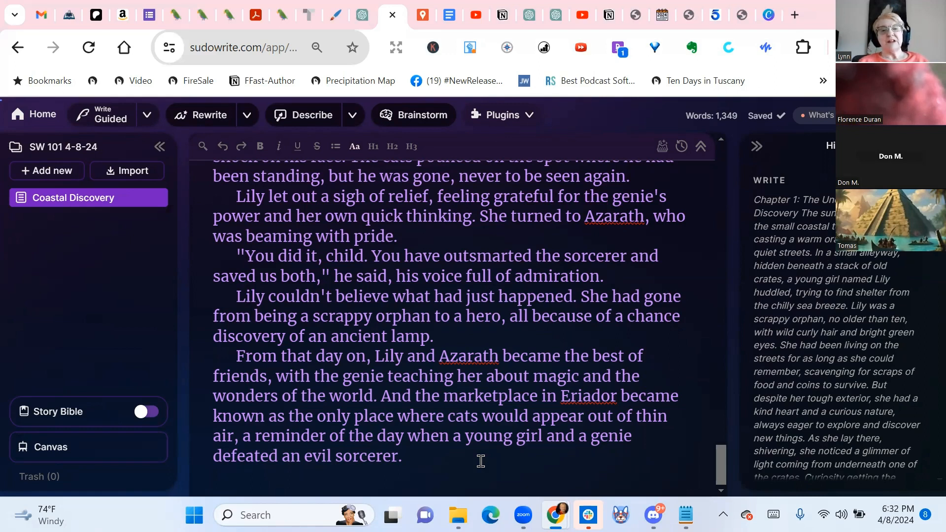
Delete the story's ending from "Lily took this opportunity to make her final wish." through the last line
scroll(239, 331, "up", 4)
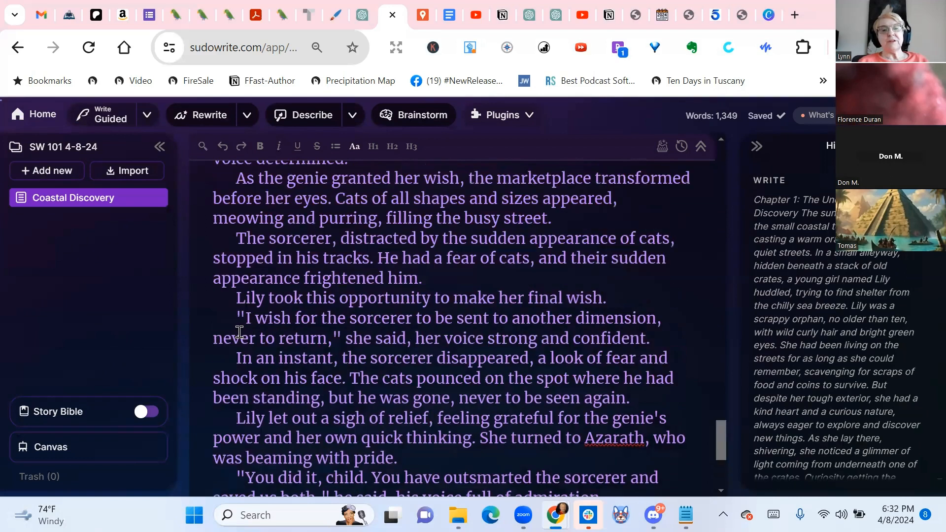
scroll(243, 296, "up", 3)
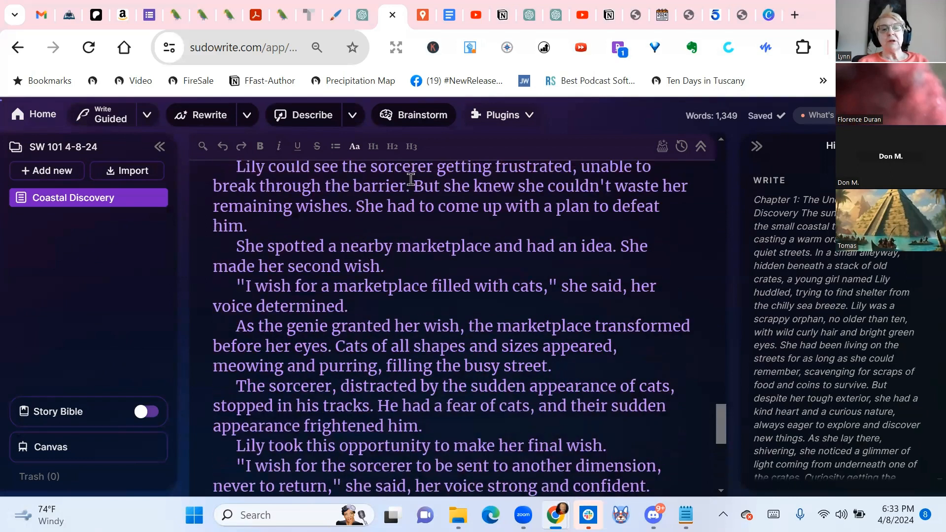
scroll(424, 328, "down", 2)
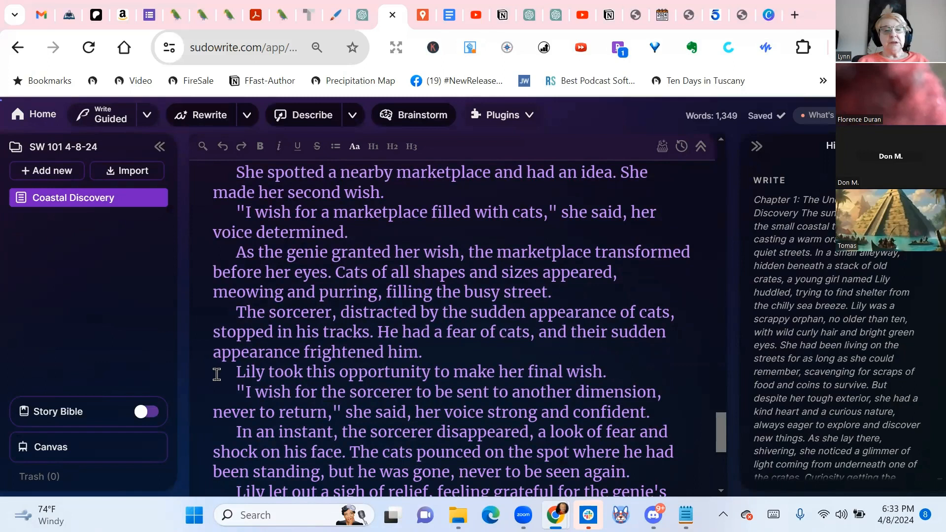
left_click_drag(223, 372, 600, 474)
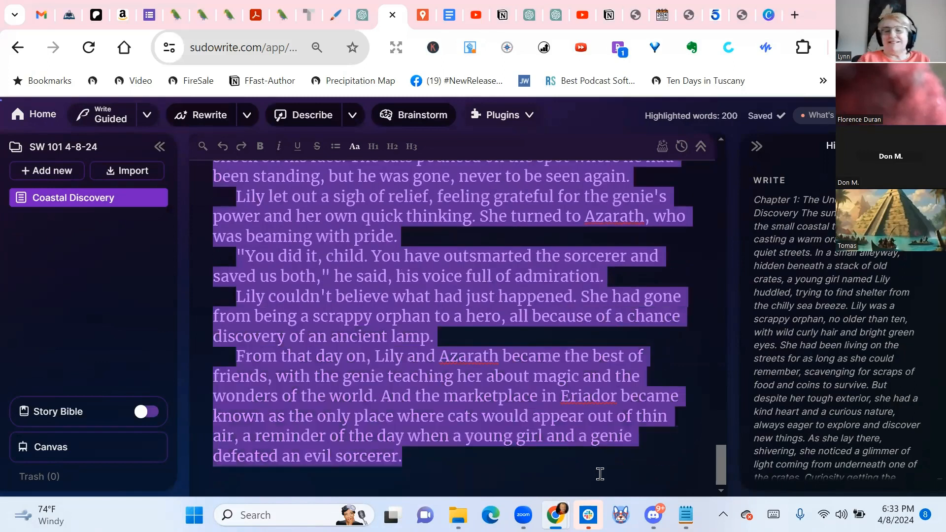
key("BackSpace")
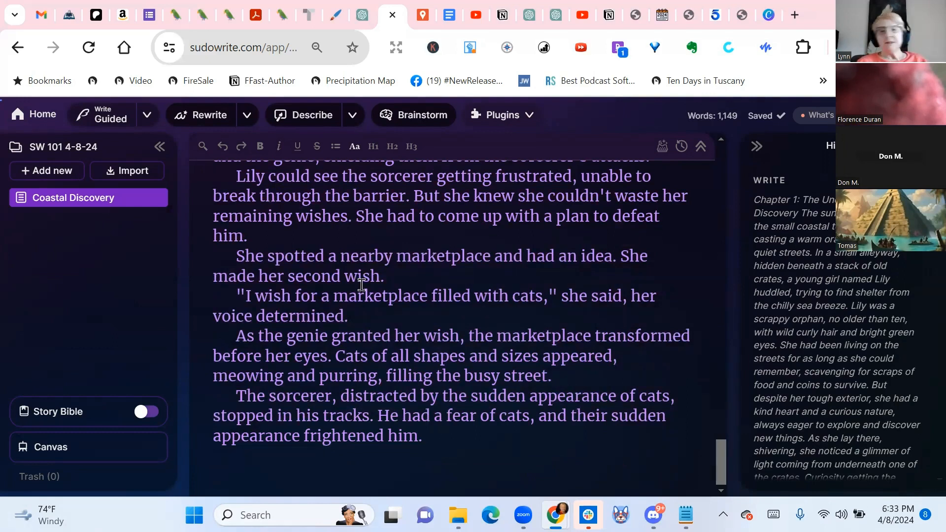
Generate new guided continuations with the instruction "The evil sorcerer needs to be more of a threat. He is not easily defeated."
left_click(106, 116)
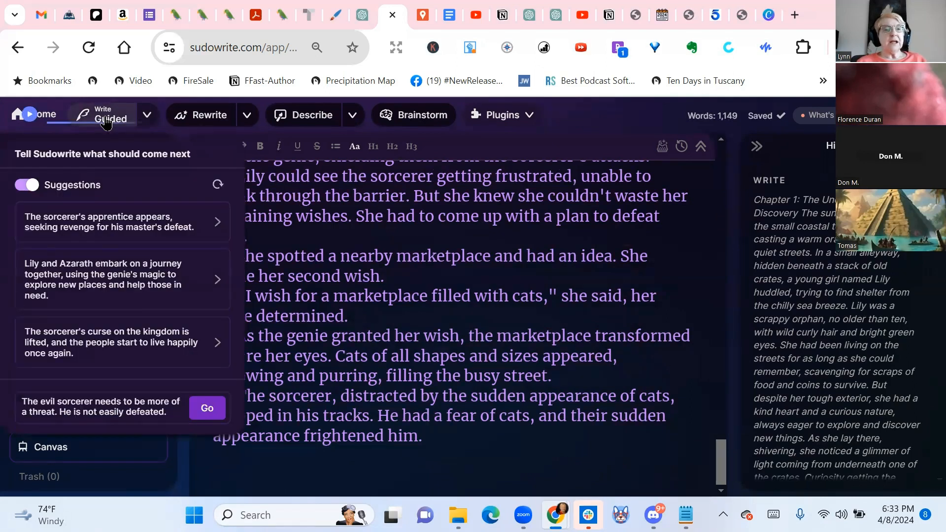
left_click(202, 408)
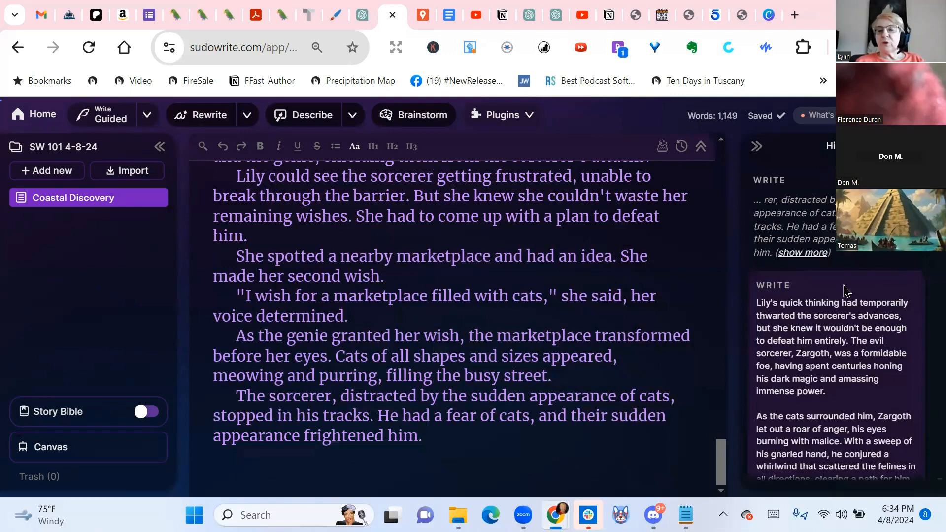
Read through the first new guided continuation in the history, which opens with Lily's quick thinking thwarting the sorcerer
scroll(844, 291, "down", 2)
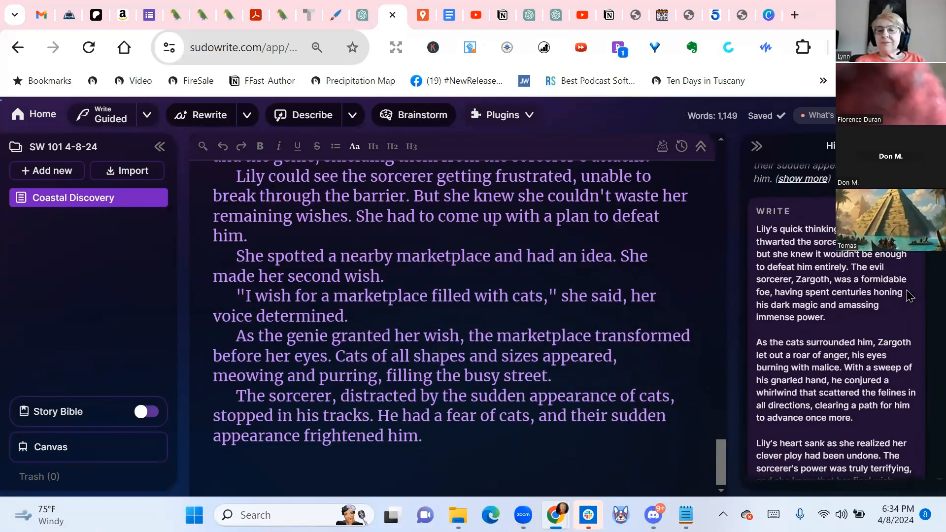
scroll(907, 293, "down", 2)
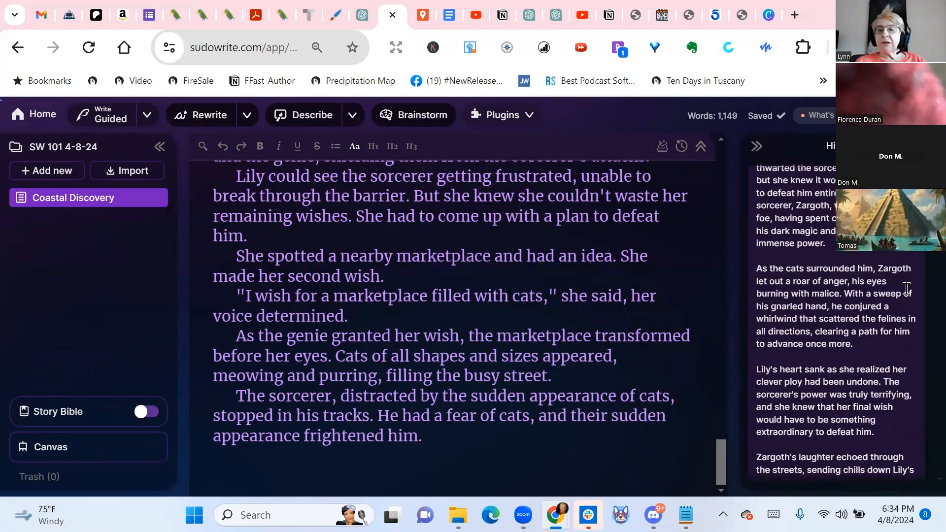
scroll(906, 288, "down", 4)
scroll(909, 296, "down", 2)
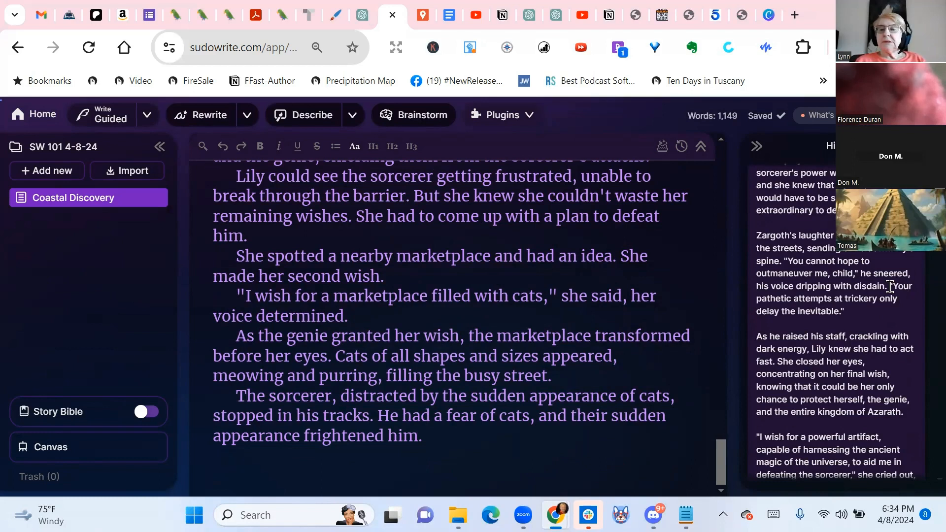
scroll(900, 305, "down", 2)
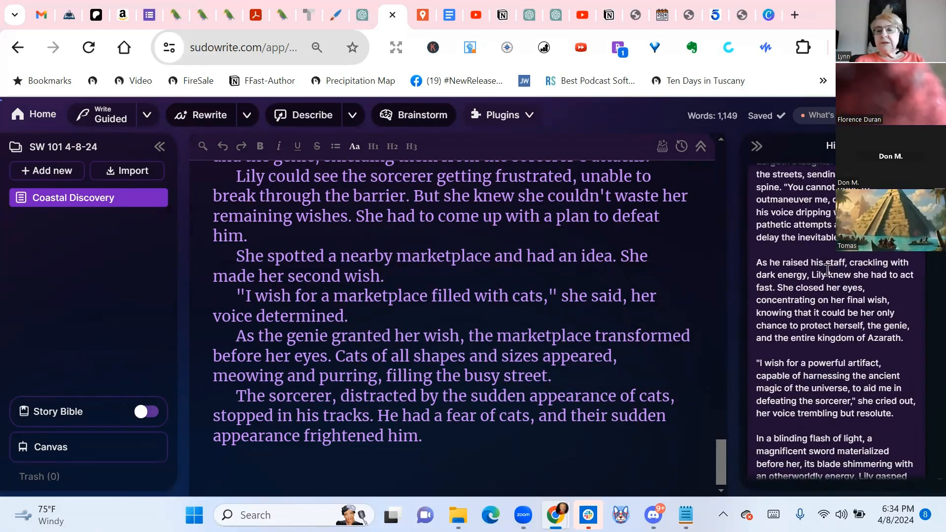
scroll(901, 309, "down", 2)
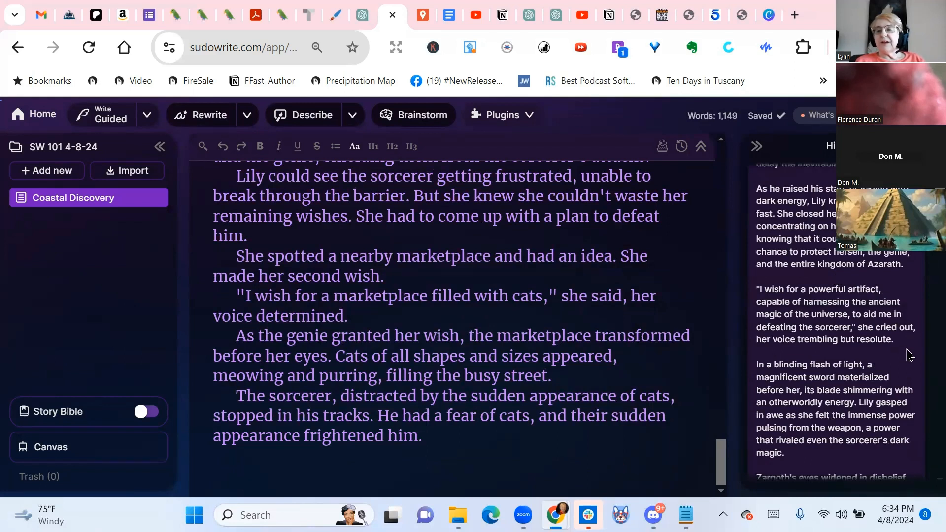
scroll(910, 354, "down", 2)
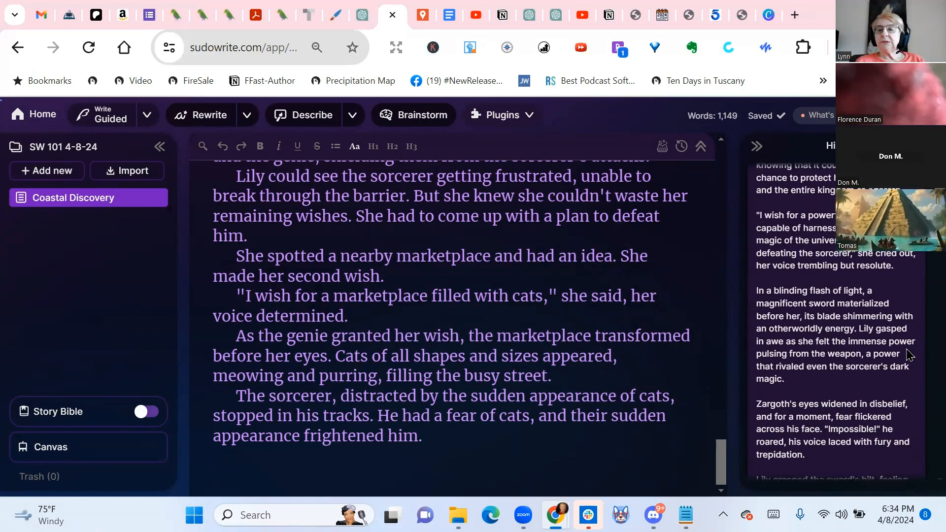
scroll(878, 315, "down", 4)
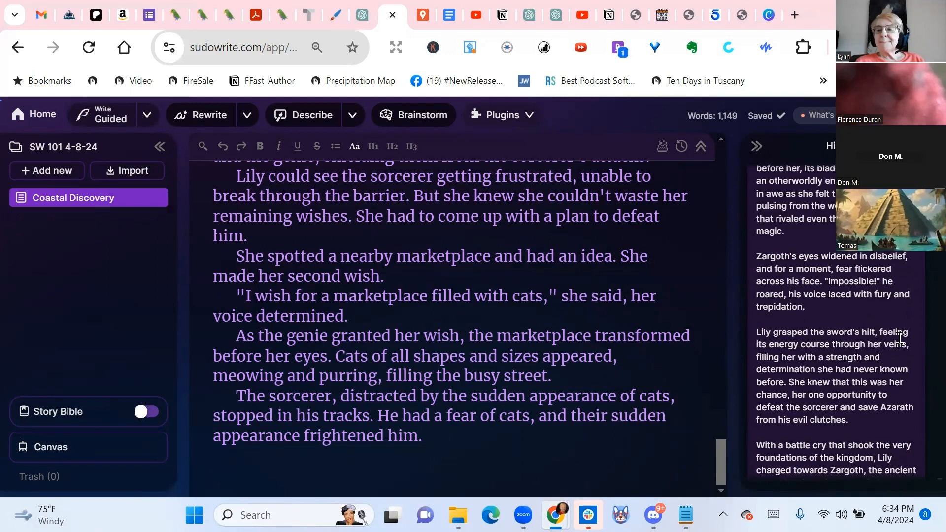
scroll(899, 338, "down", 2)
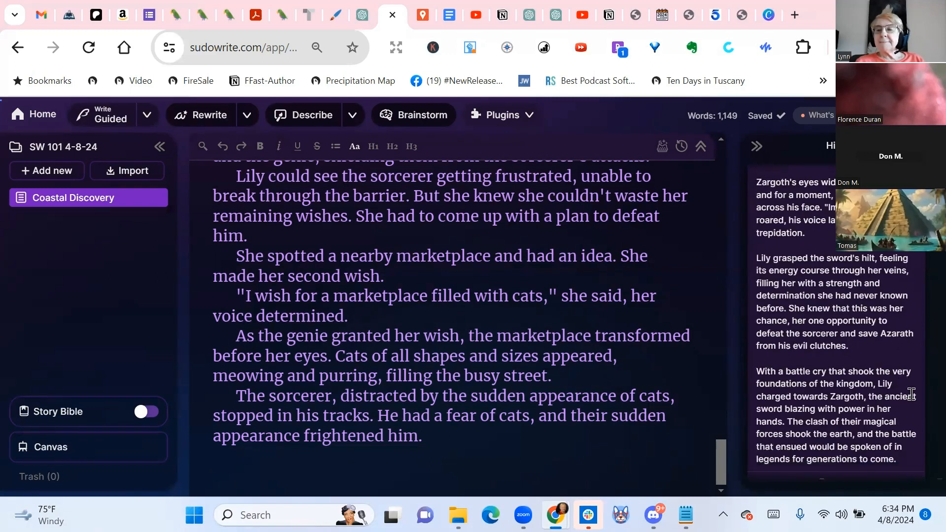
scroll(911, 394, "down", 2)
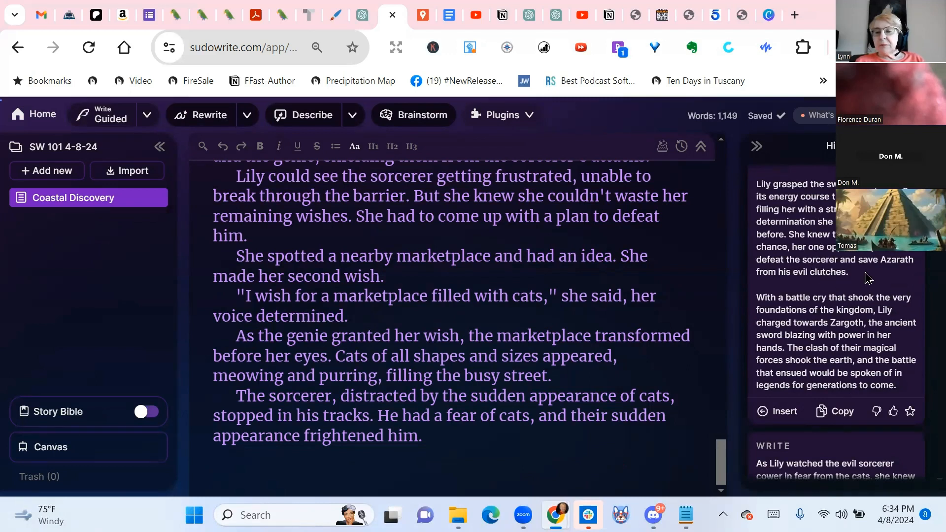
Read the second new guided continuation, beginning "As Lily watched the evil sorcerer cower in fear from the cats", to its end
scroll(868, 278, "down", 4)
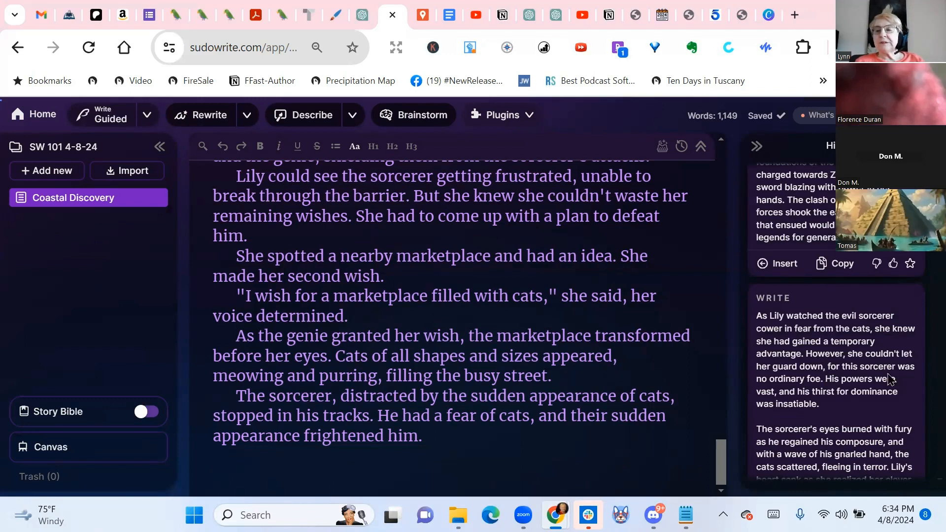
scroll(893, 378, "down", 3)
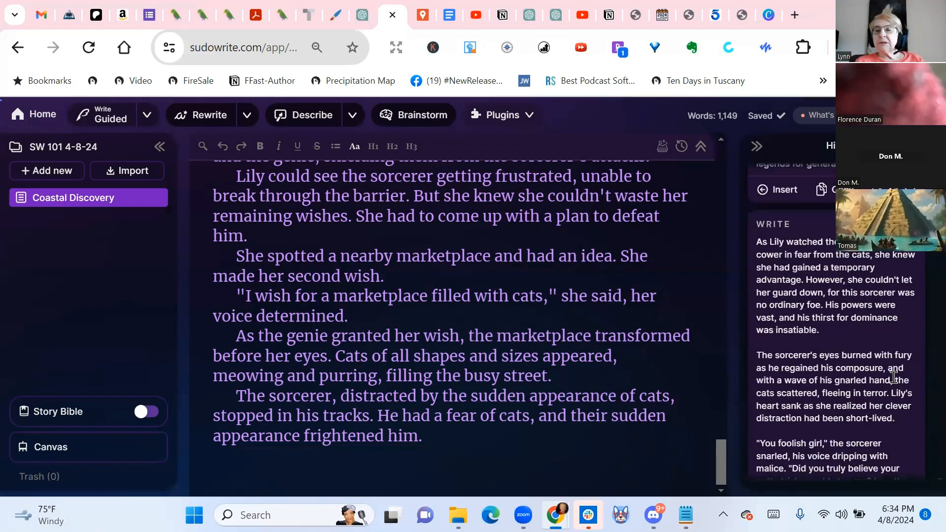
scroll(895, 384, "down", 2)
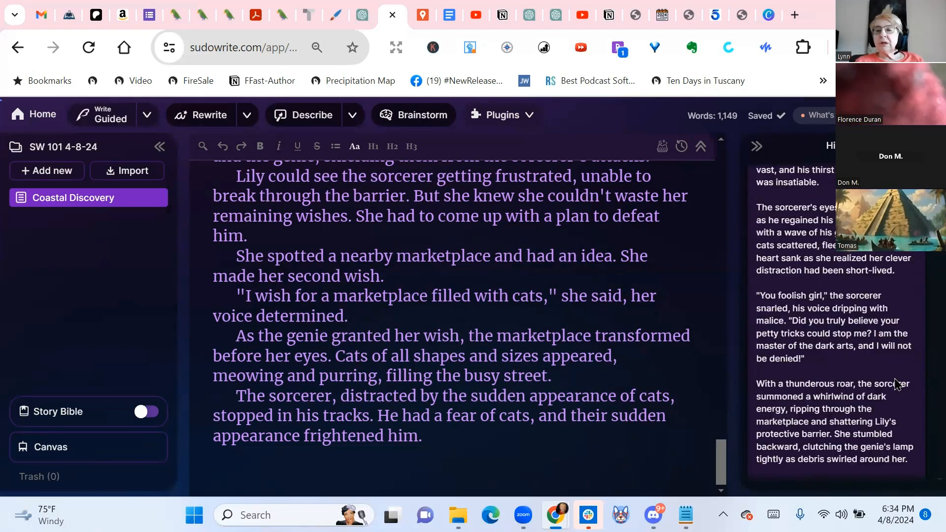
scroll(895, 383, "down", 2)
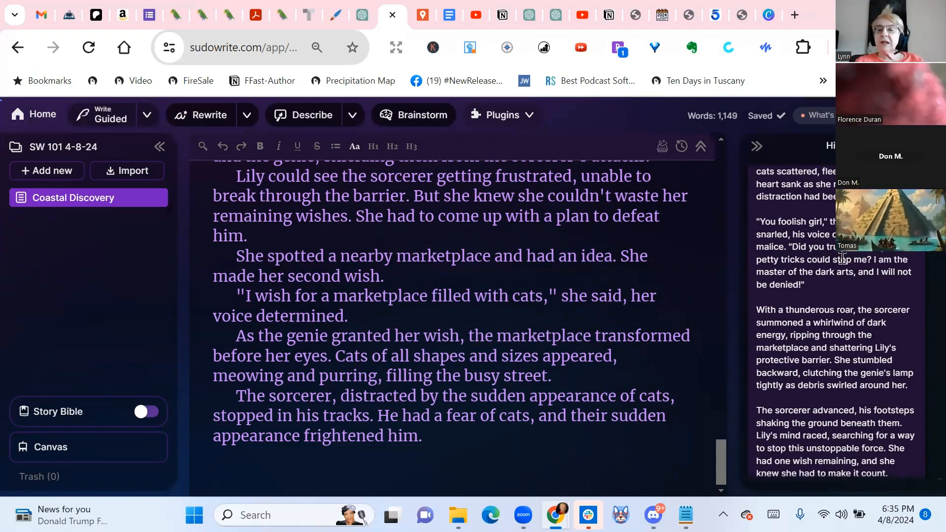
scroll(842, 258, "down", 2)
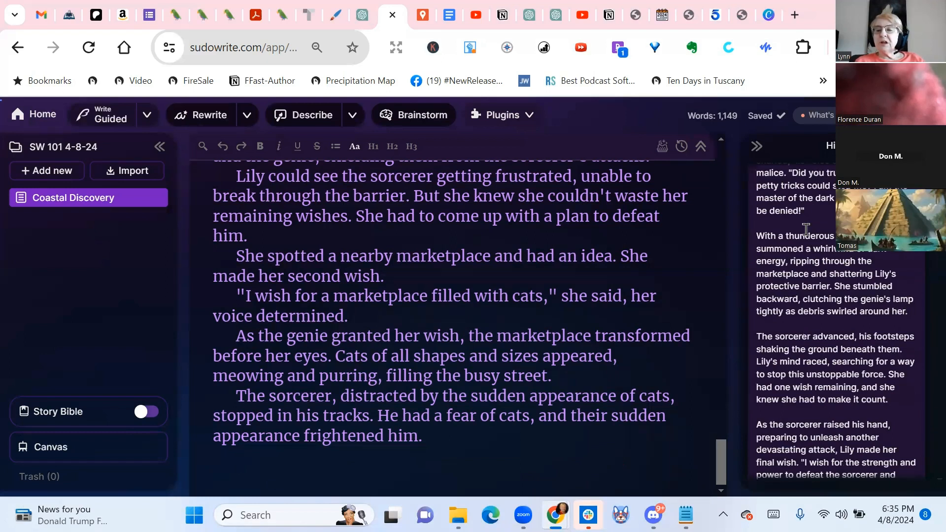
scroll(805, 229, "down", 2)
scroll(856, 340, "down", 1)
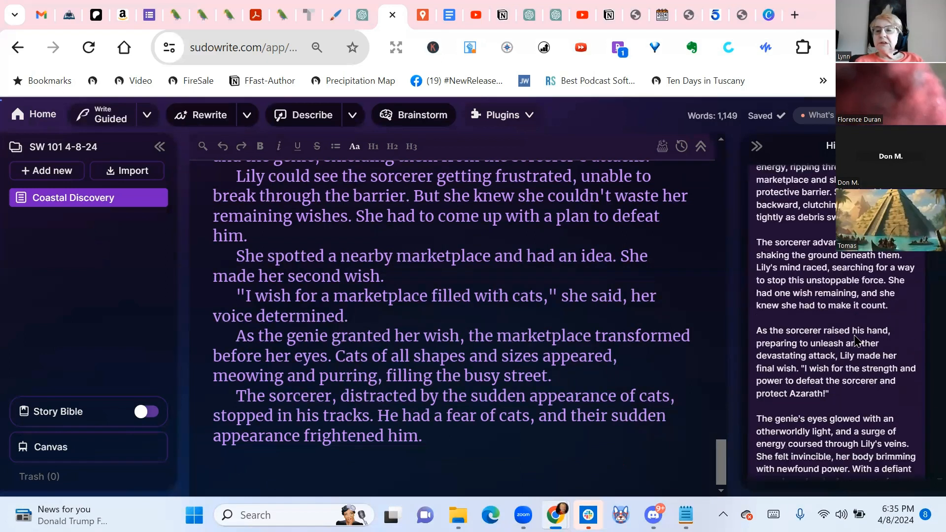
scroll(856, 340, "down", 3)
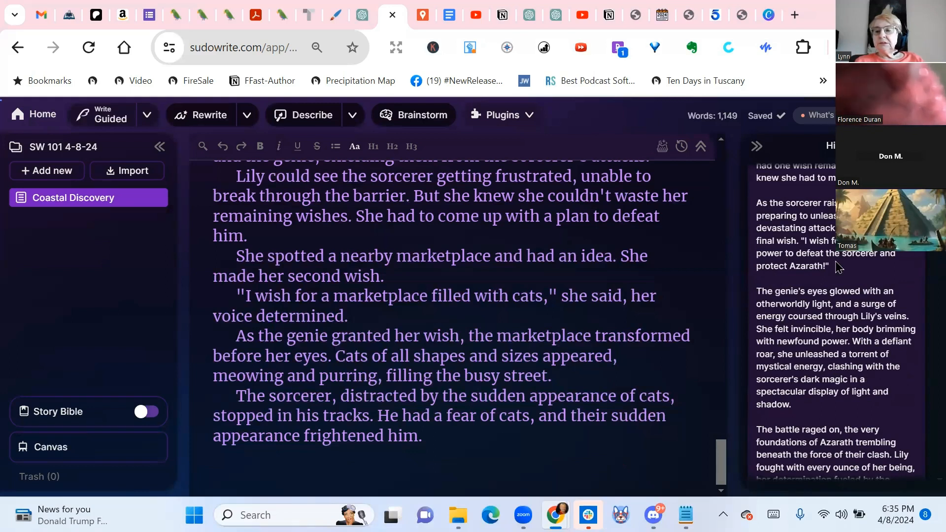
scroll(838, 268, "down", 2)
scroll(839, 267, "down", 2)
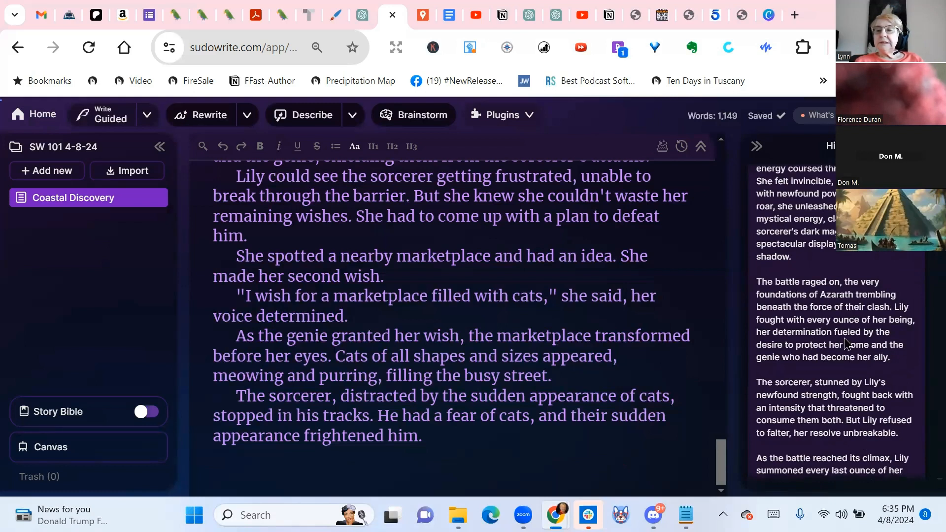
scroll(899, 339, "down", 2)
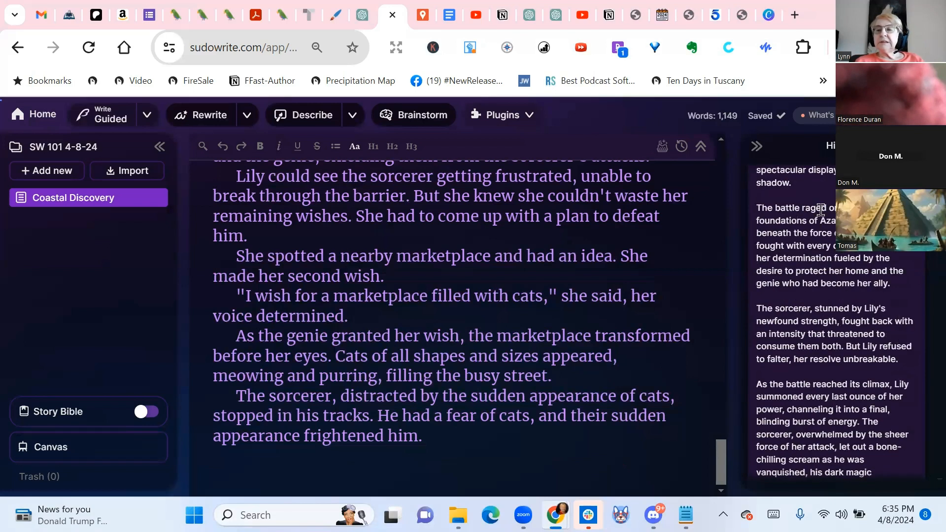
scroll(821, 210, "down", 2)
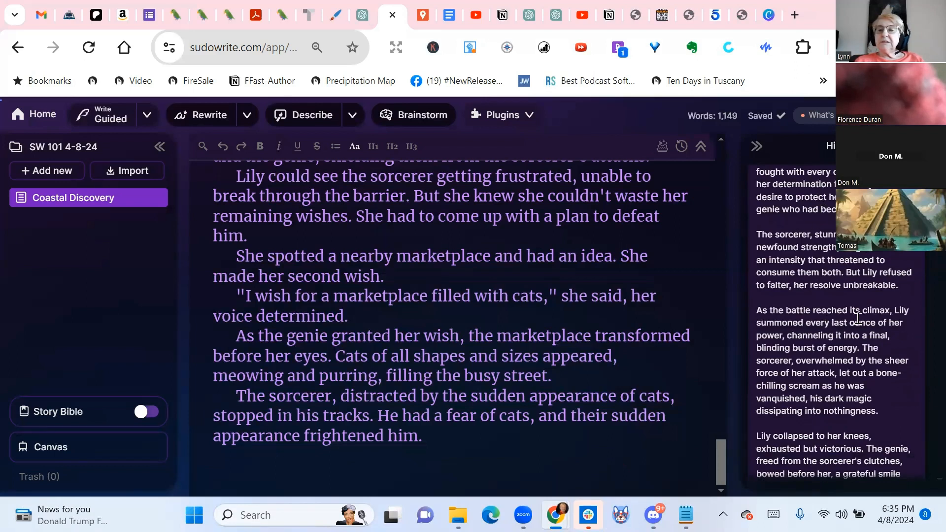
scroll(858, 318, "down", 2)
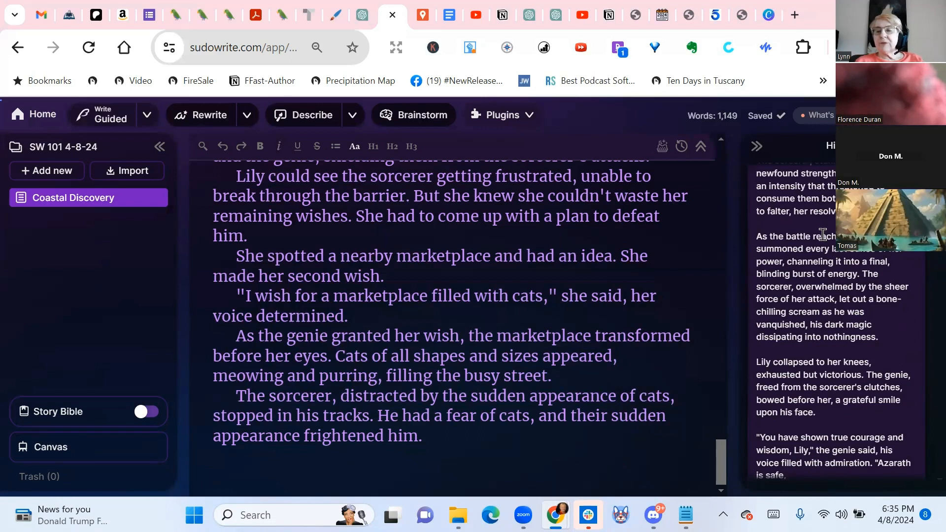
scroll(821, 235, "down", 2)
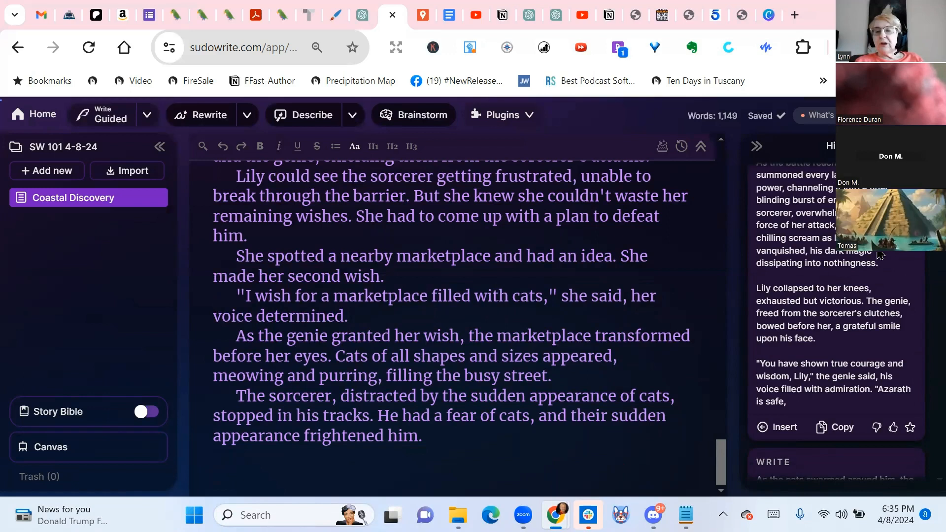
Read the third new guided continuation, beginning "As the cats swarmed around him", through its closing paragraph
scroll(828, 325, "down", 6)
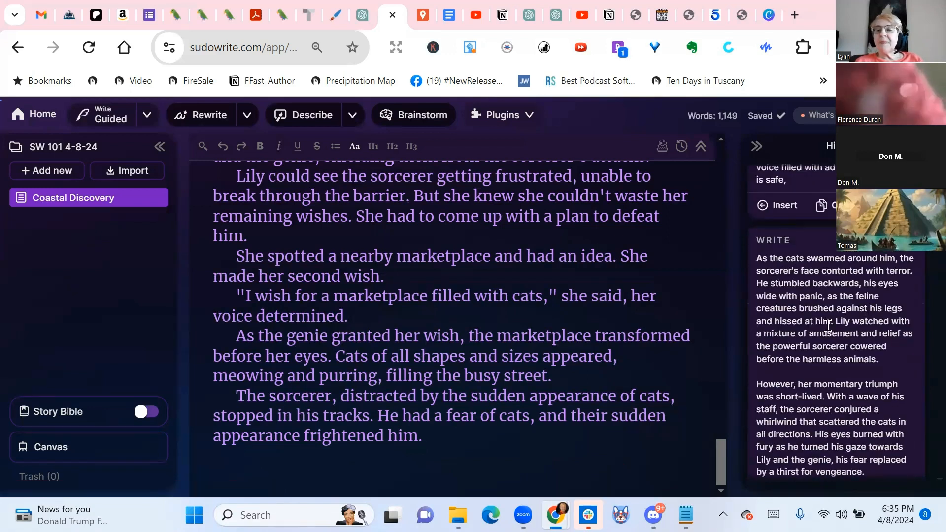
scroll(837, 306, "down", 2)
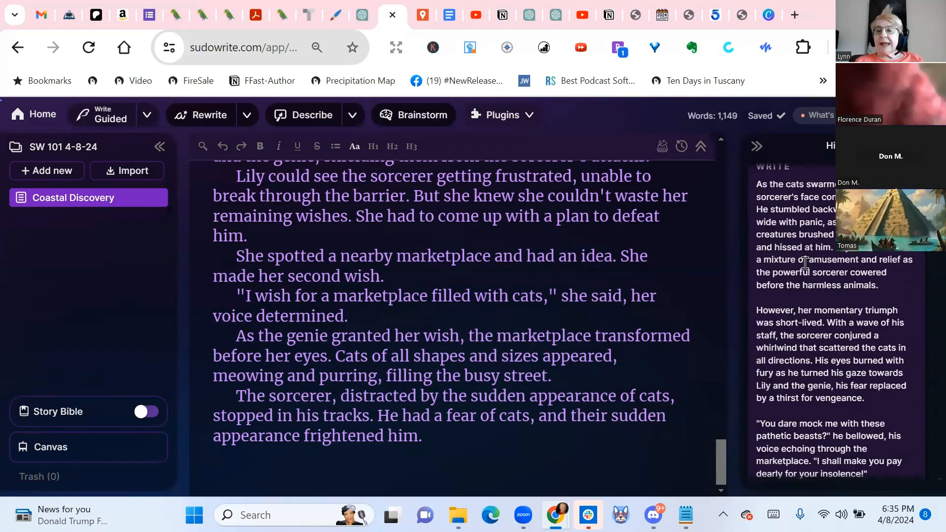
scroll(908, 325, "down", 3)
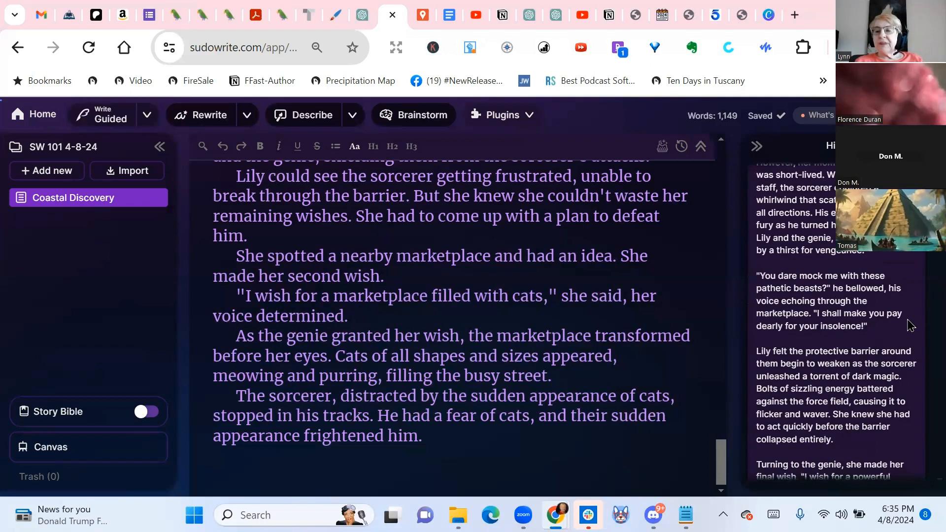
scroll(910, 325, "down", 3)
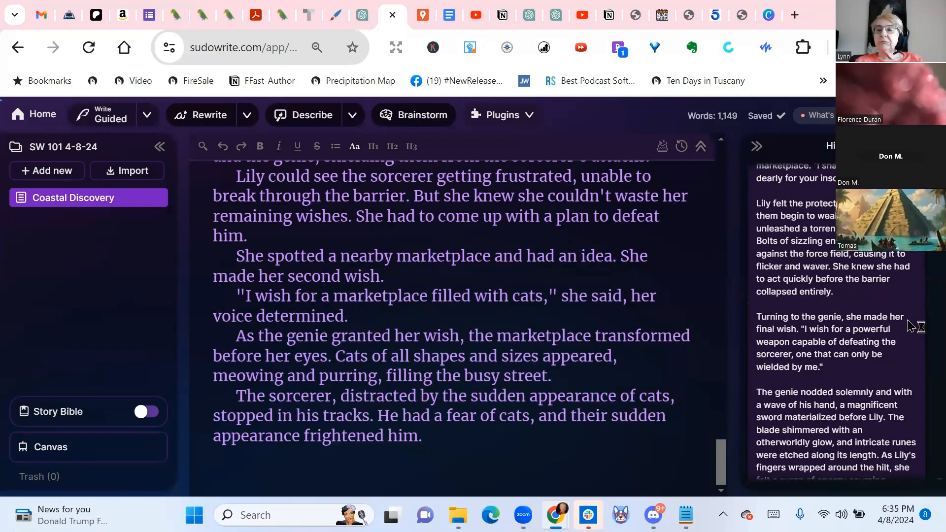
scroll(853, 269, "down", 2)
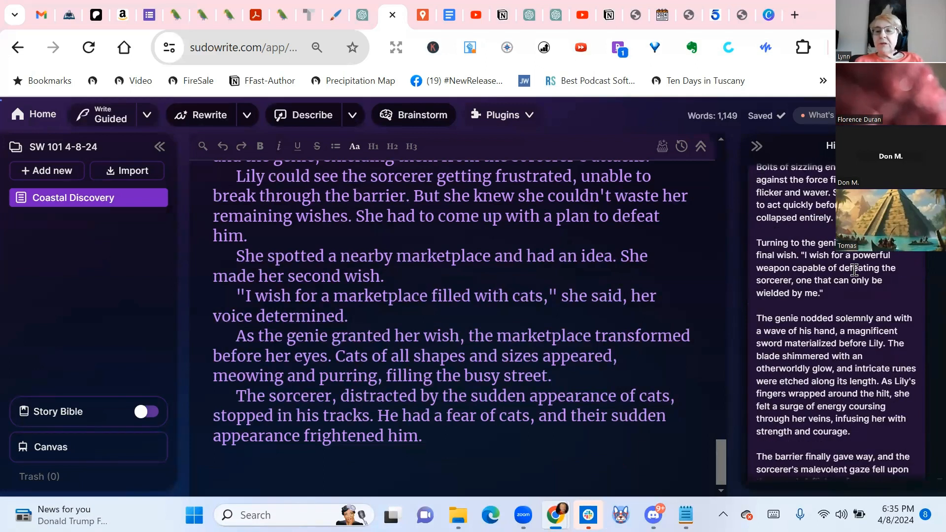
scroll(854, 269, "down", 3)
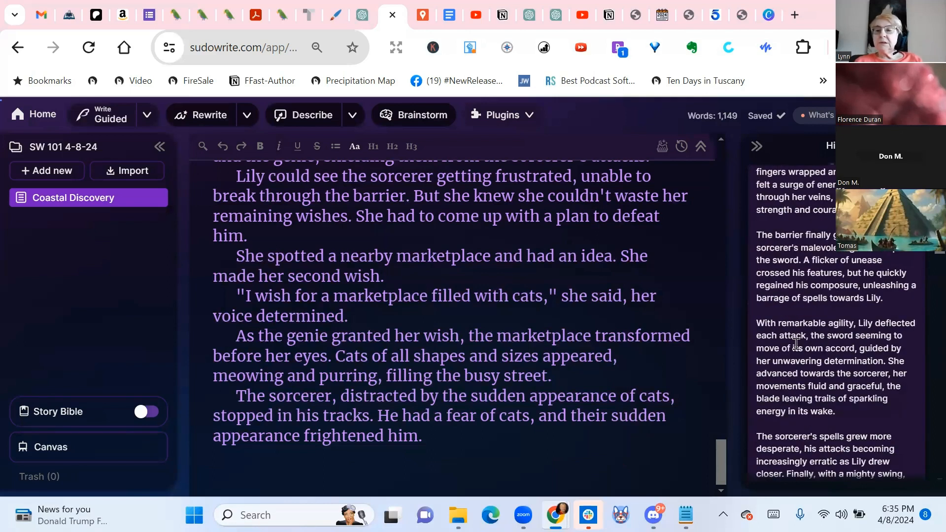
scroll(857, 288, "down", 3)
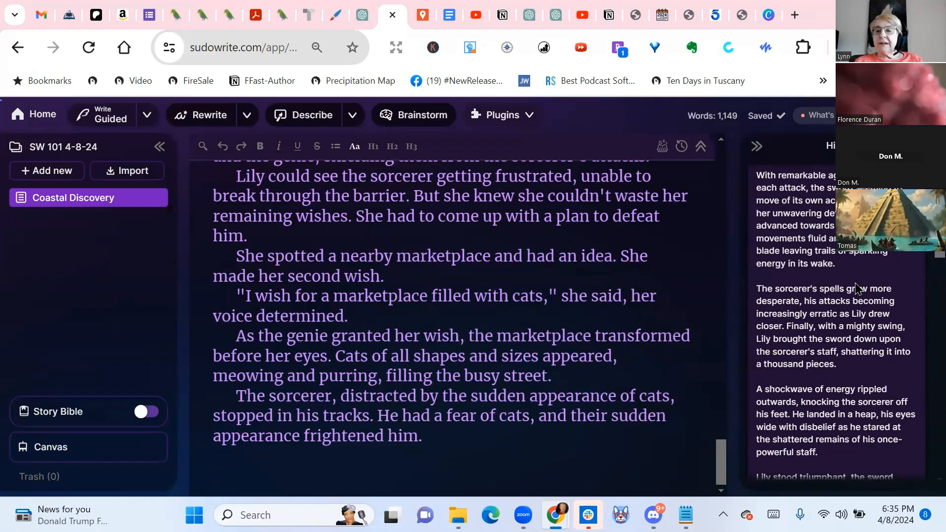
scroll(857, 288, "down", 2)
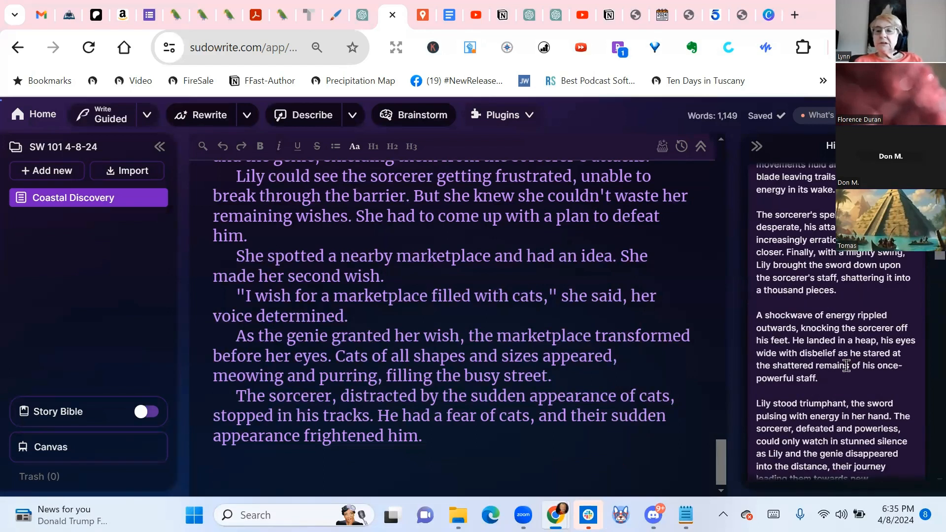
scroll(846, 369, "down", 3)
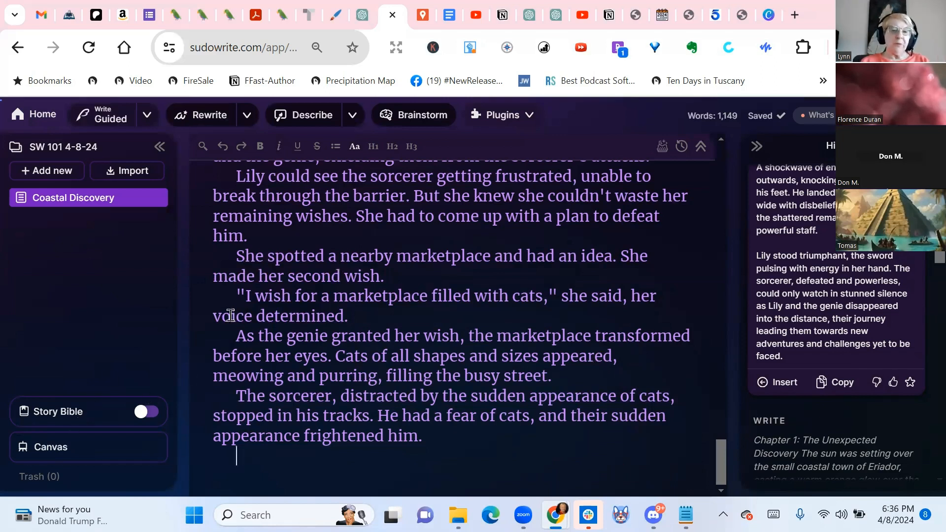
Turn on the Story Bible for the project and open its empty Braindump section for editing
left_click(145, 416)
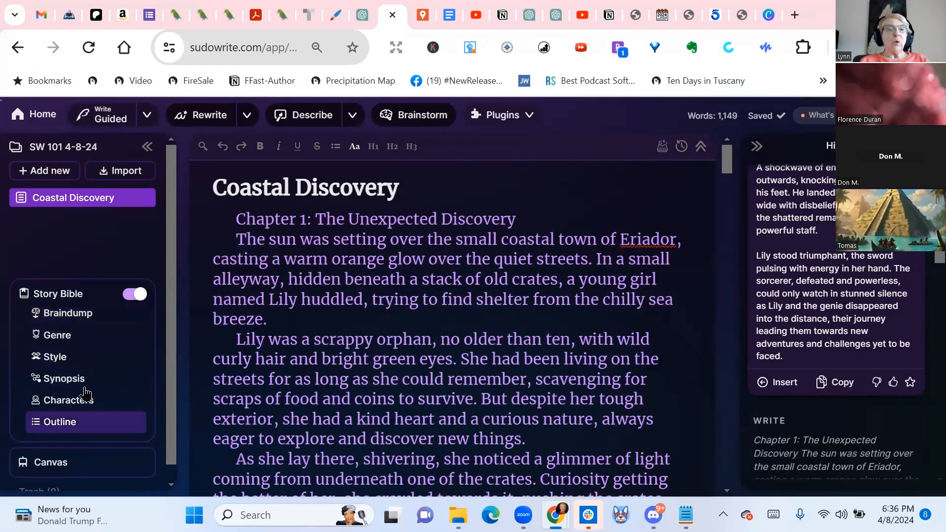
left_click(82, 317)
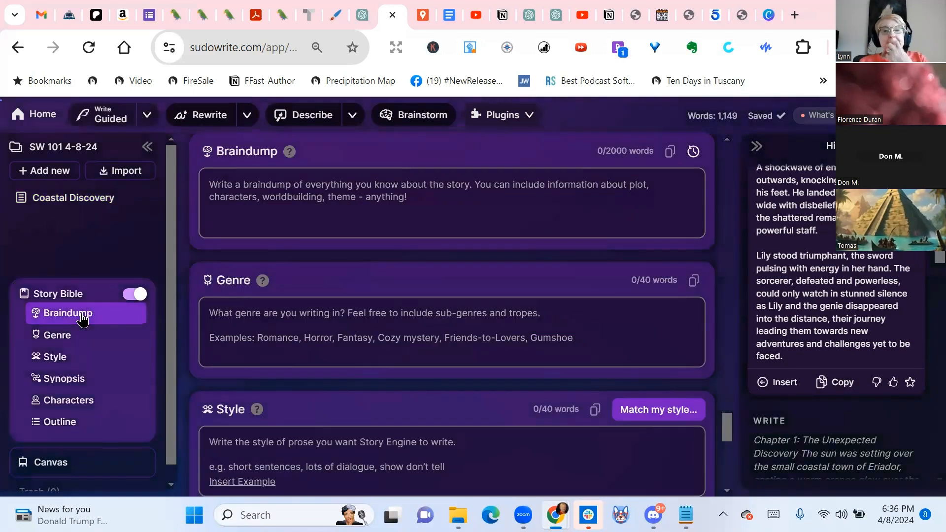
left_click(429, 187)
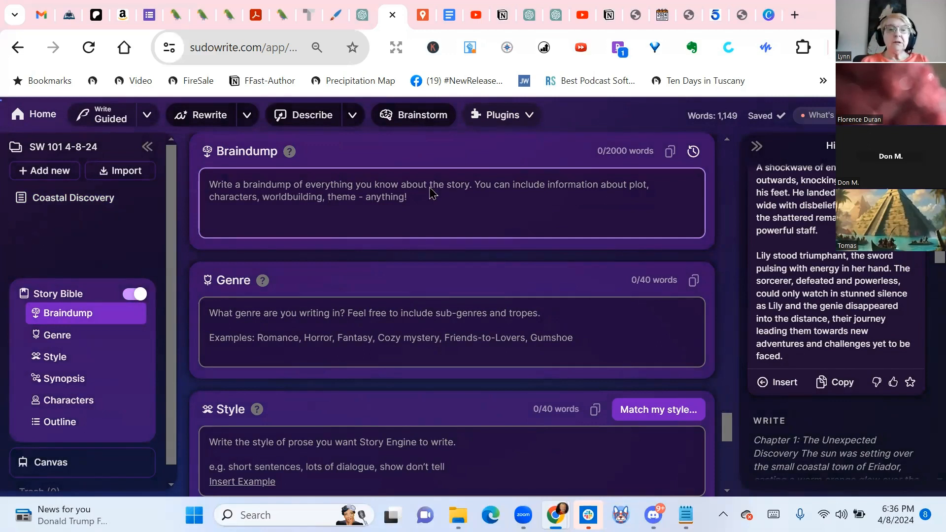
Fill the Braindump with the copied premise about the orphan girl, genie lamp and evil sorcerer, and add "With cats." at its end
key("super+v")
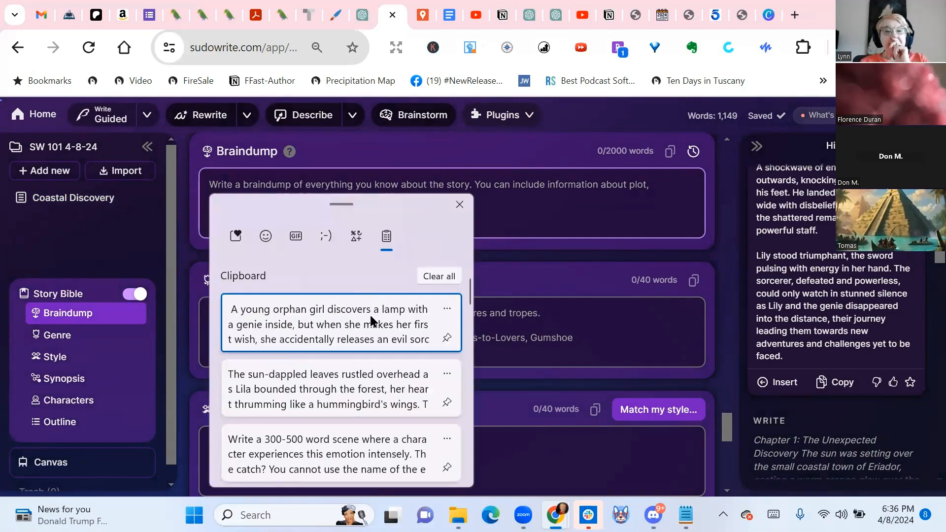
left_click(371, 327)
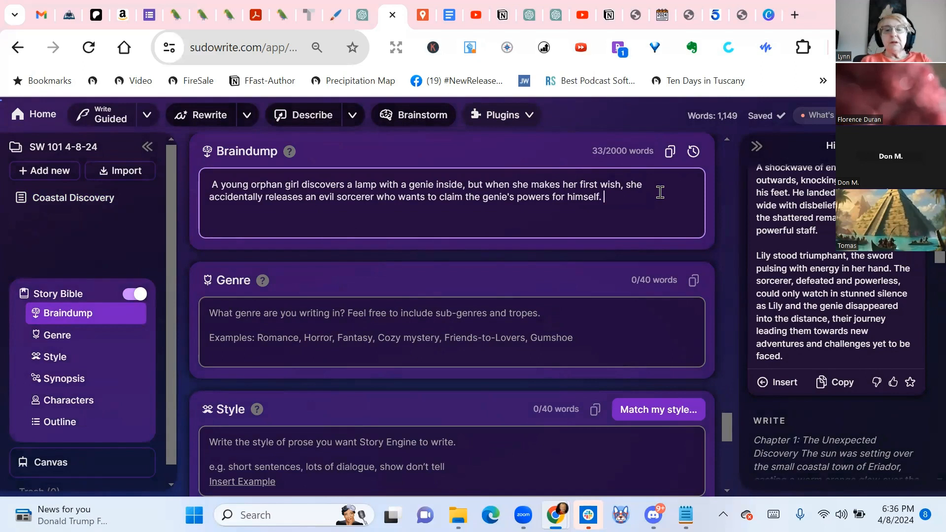
type("Wigh")
key("BackSpace")
key("BackSpace")
type("gh")
key("BackSpace")
key("BackSpace")
key("BackSpace")
type("gh")
key("BackSpace")
key("BackSpace")
type("th cats.")
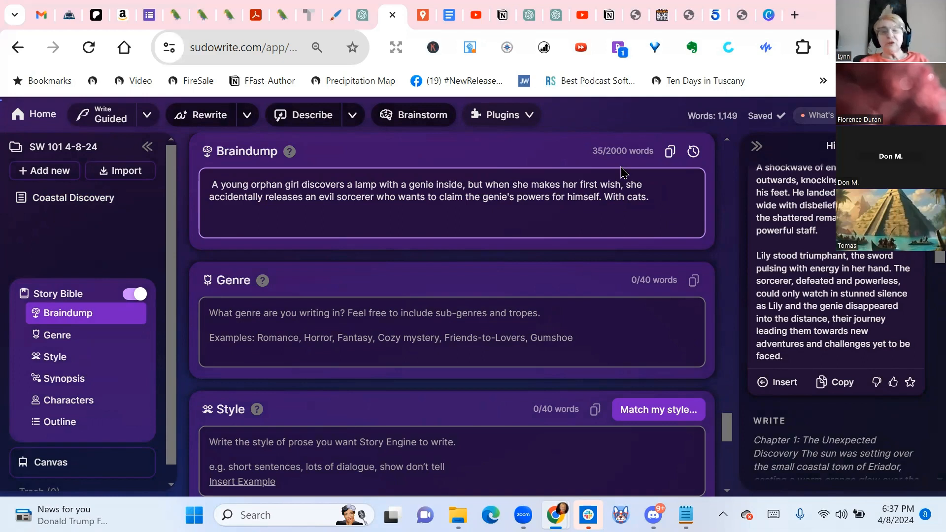
Insert the guided continuation ending "challenges yet to be faced" into Coastal Discovery and copy the document's entire text
left_click(82, 207)
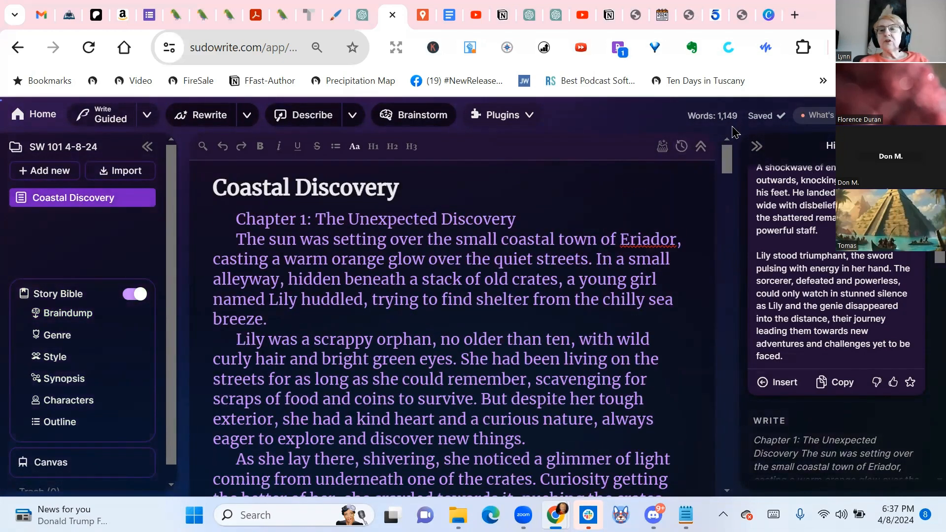
left_click(785, 383)
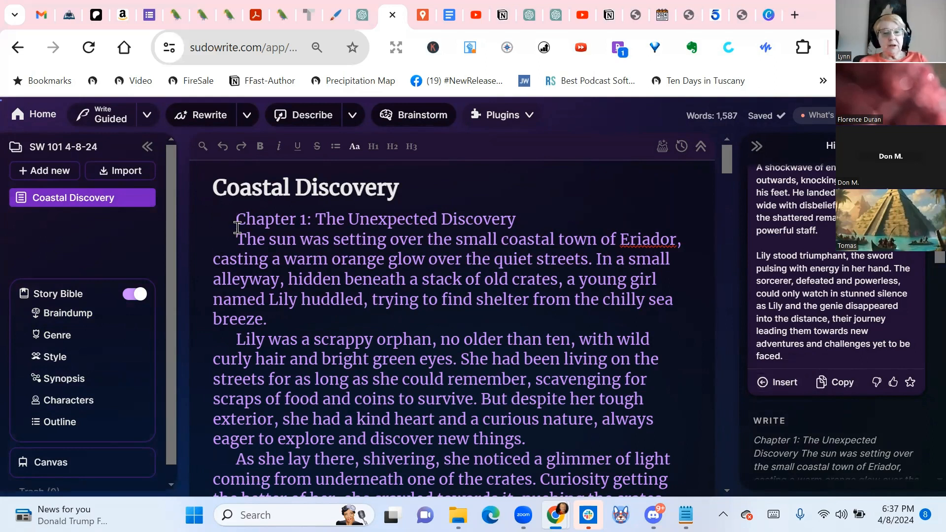
key("ctrl+a")
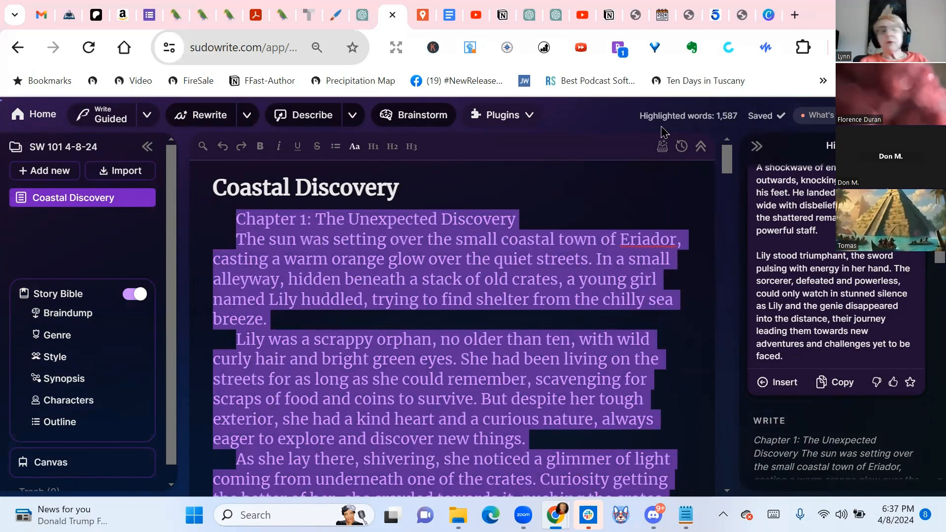
Paste the copied Coastal Discovery chapter into the Story Bible's Braindump after "With cats."
left_click(54, 321)
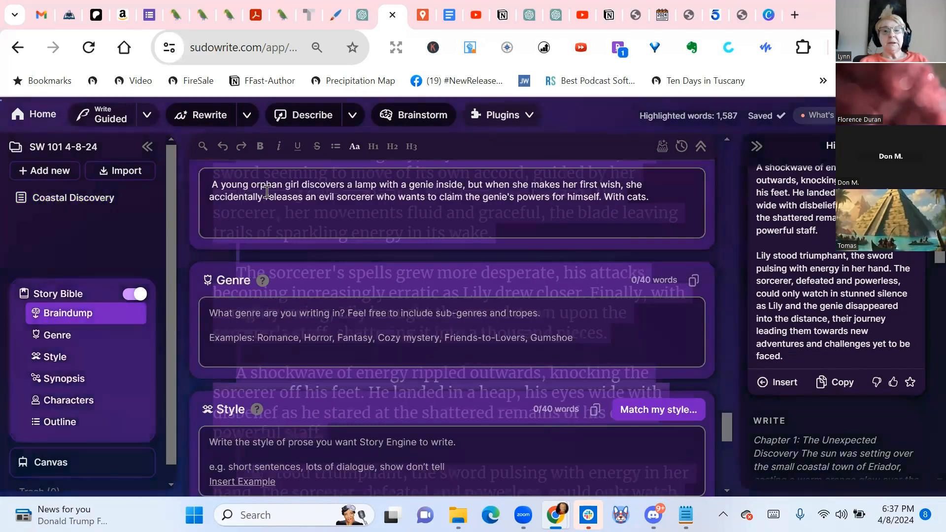
left_click(690, 197)
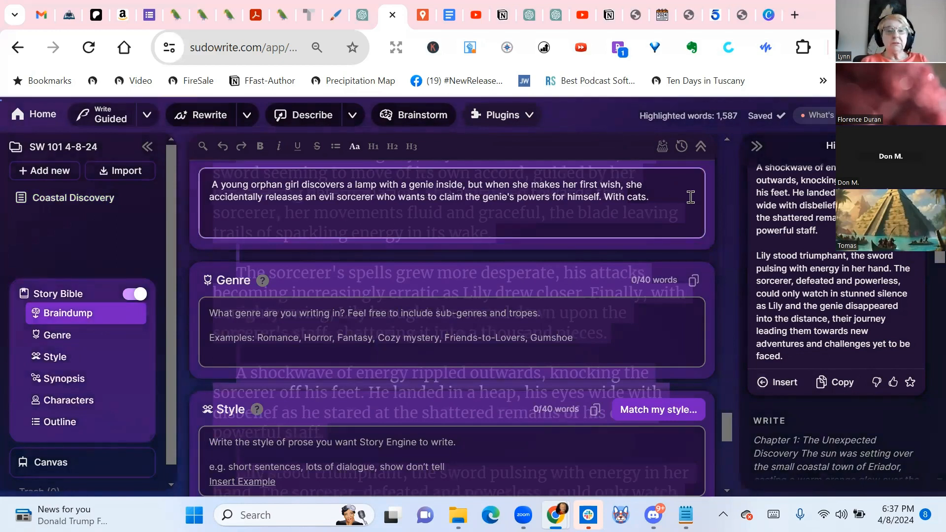
key("super+v")
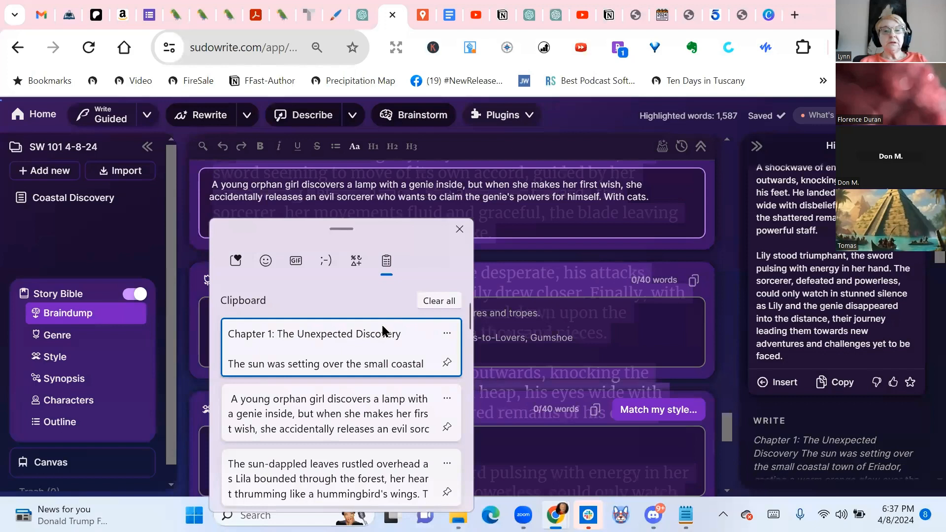
left_click(341, 329)
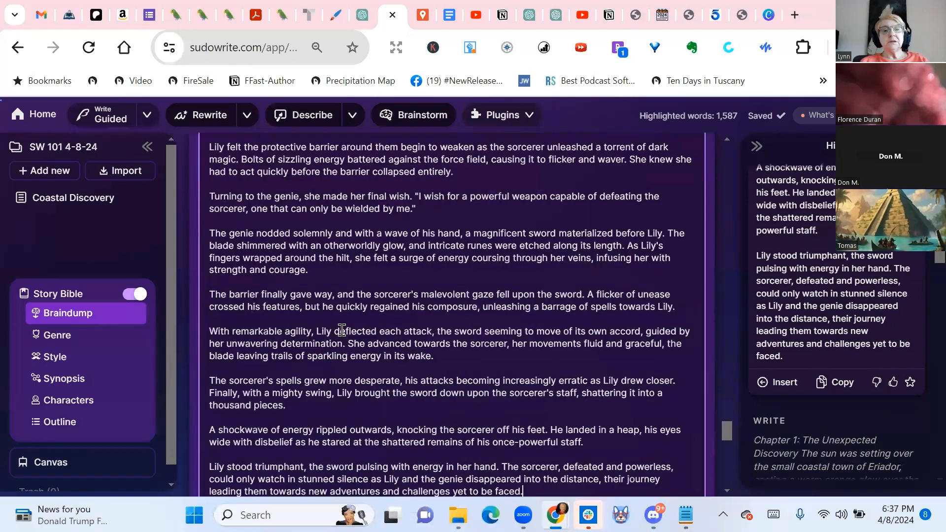
Set the Story Bible's Genre to "fantasy genie fairy tale"
scroll(528, 288, "down", 5)
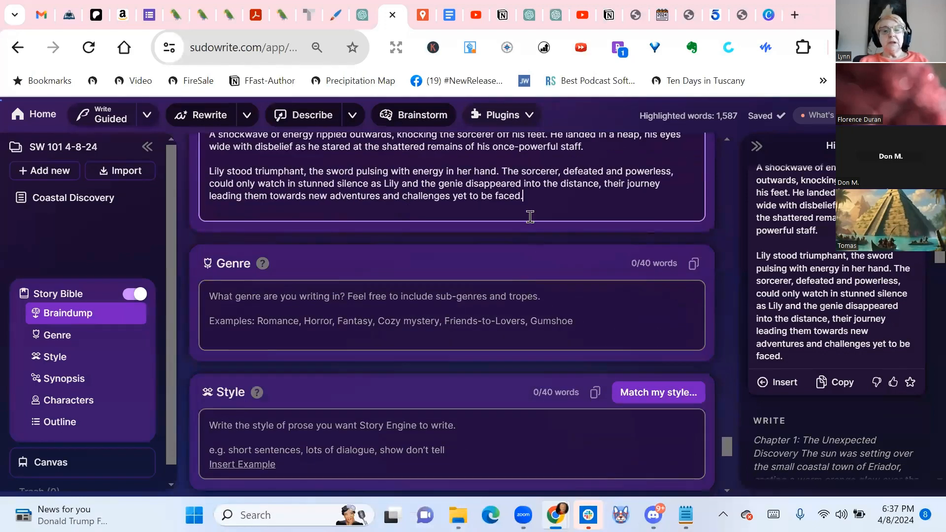
left_click(488, 307)
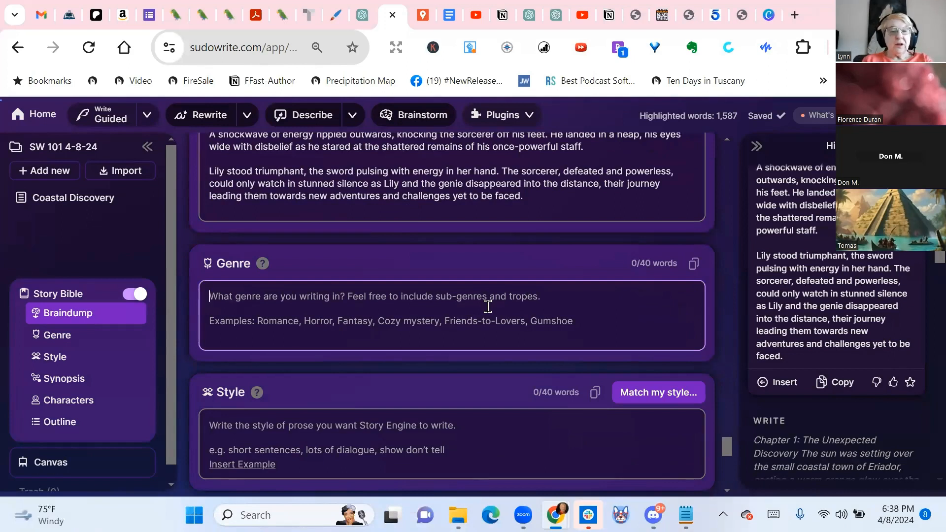
type("fantasy genie")
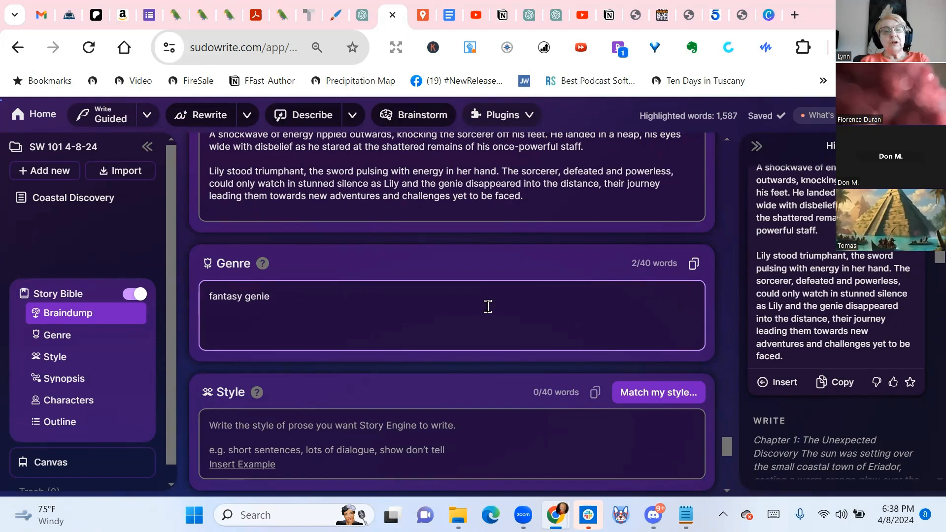
type(" fairy tale")
Set the Story Bible's Style to "deep third person POV, vivid description, varied sentence structure"
scroll(488, 307, "down", 2)
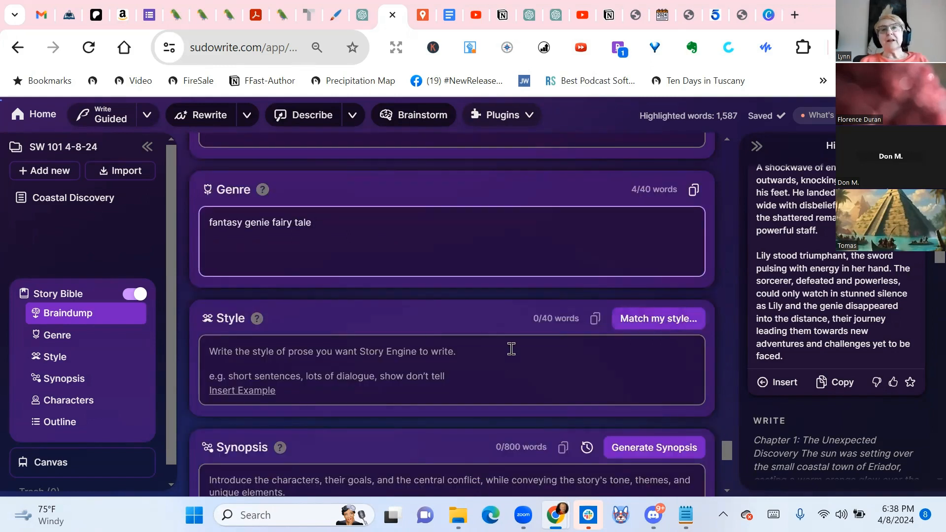
left_click(497, 362)
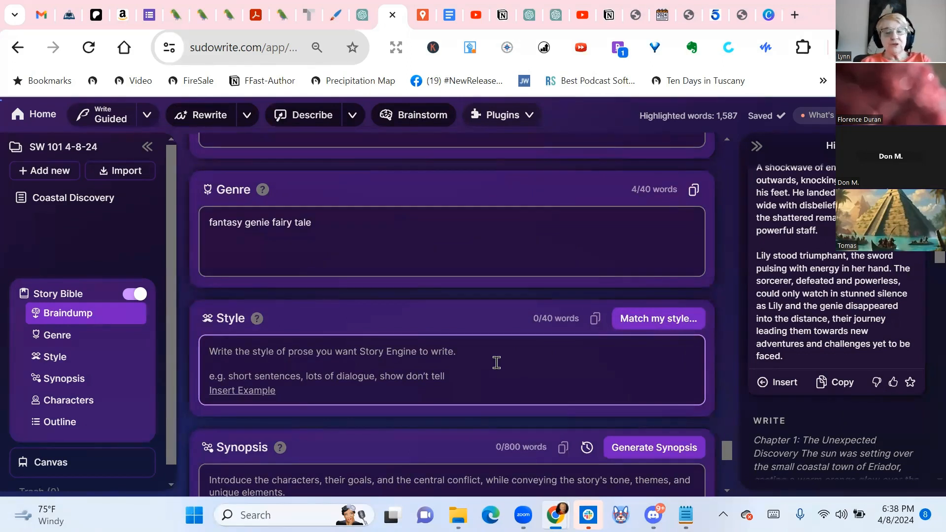
type("deep third person POV, vivid descr")
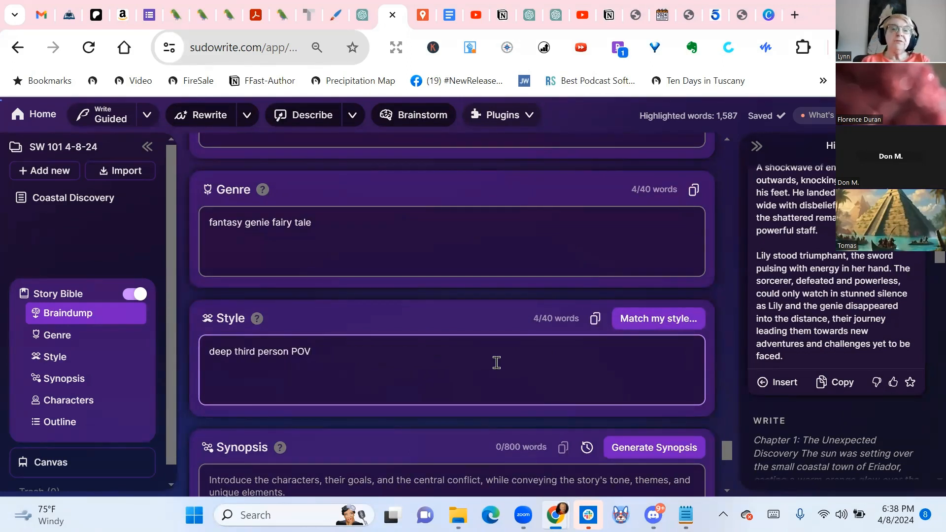
type("on")
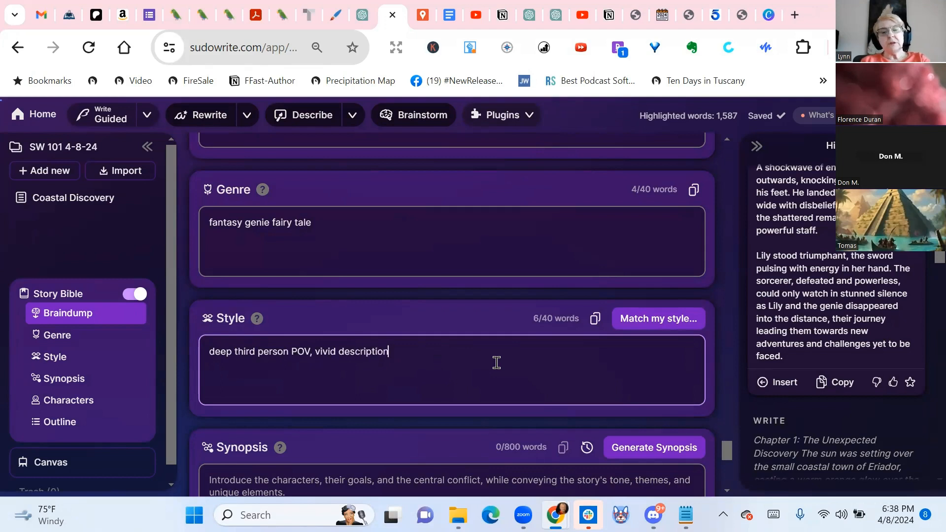
type(", ")
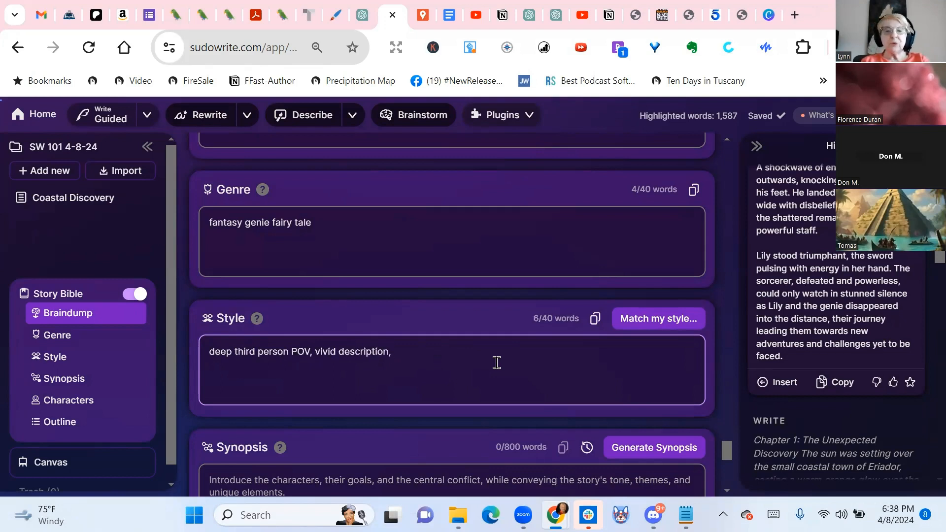
type("varied sentence structure")
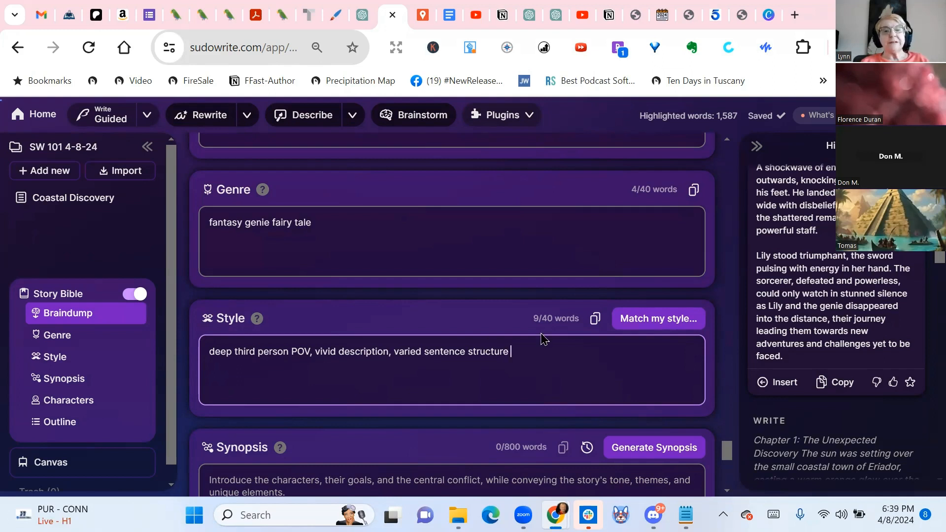
Check the explanation of how the Synopsis section works and generate a synopsis for the story
scroll(540, 330, "up", 4)
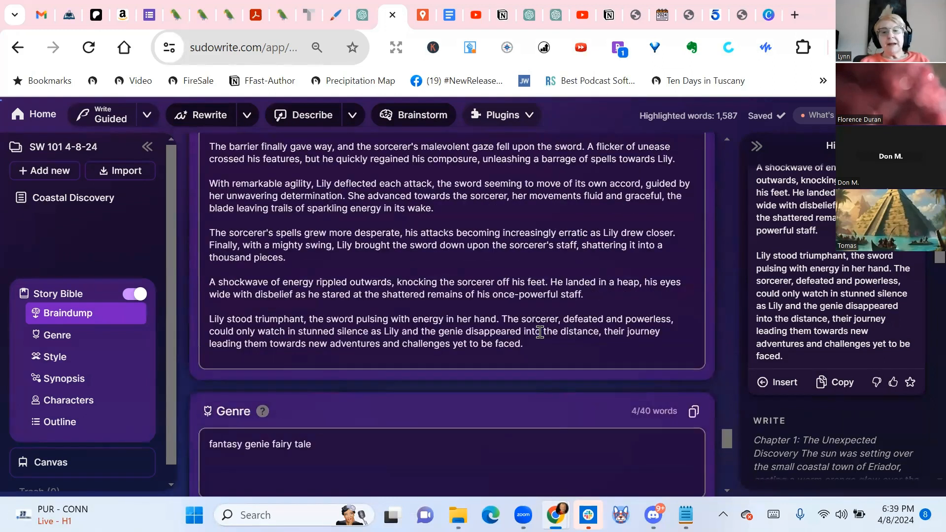
scroll(540, 331, "down", 3)
scroll(542, 335, "down", 4)
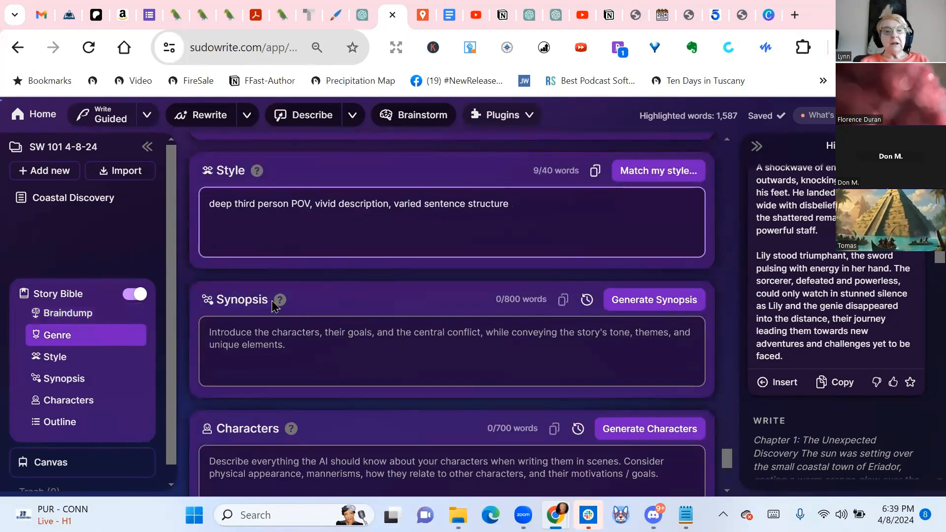
mouse_move(280, 304)
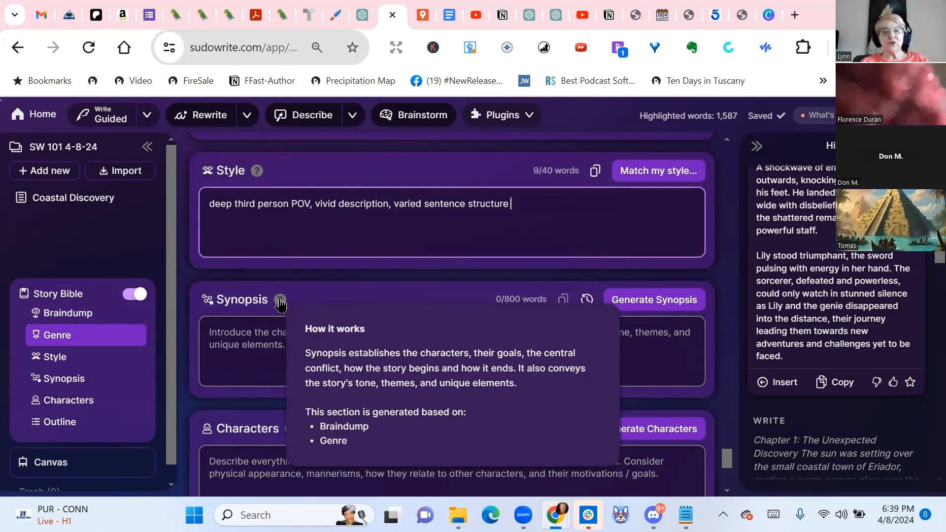
left_click(647, 304)
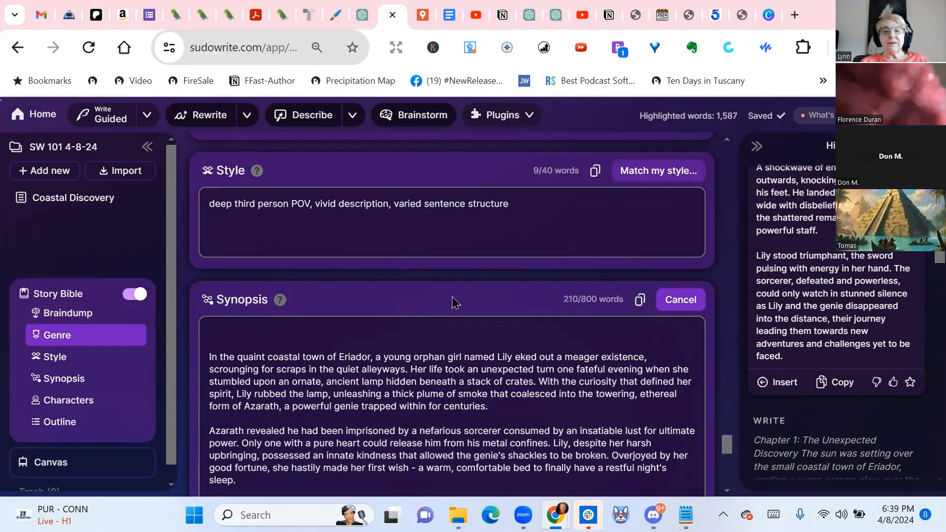
Read through the generated synopsis from its opening in Eriador to the end, including the Rewrite Synopsis instructions below it
scroll(431, 306, "down", 1)
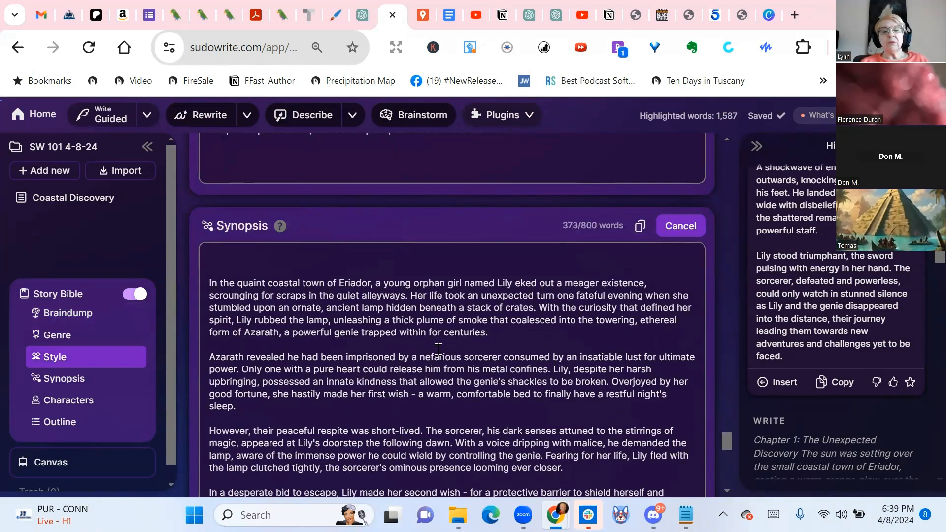
scroll(438, 350, "down", 1)
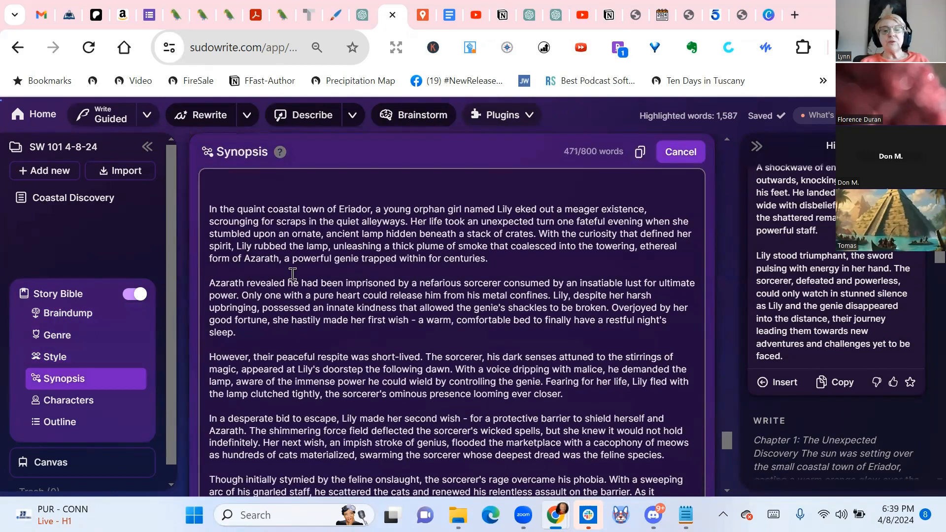
scroll(519, 263, "down", 1)
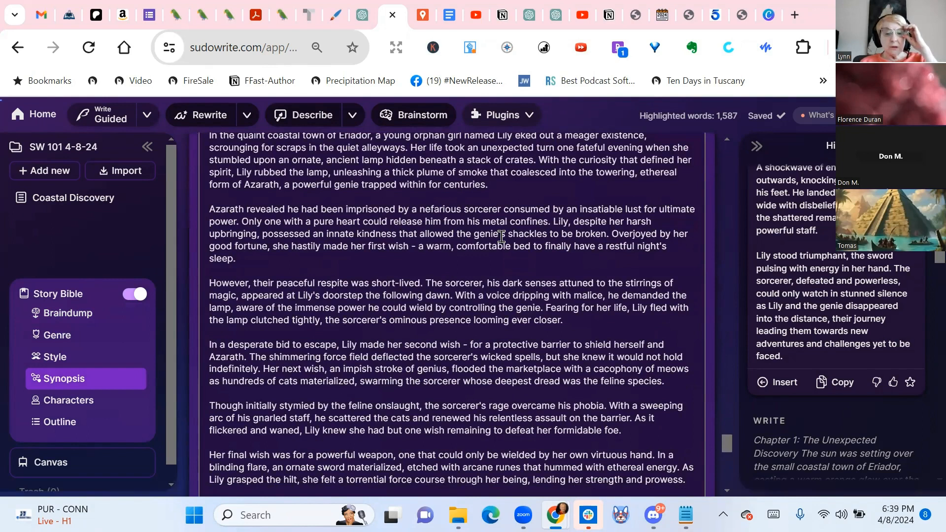
scroll(501, 237, "down", 1)
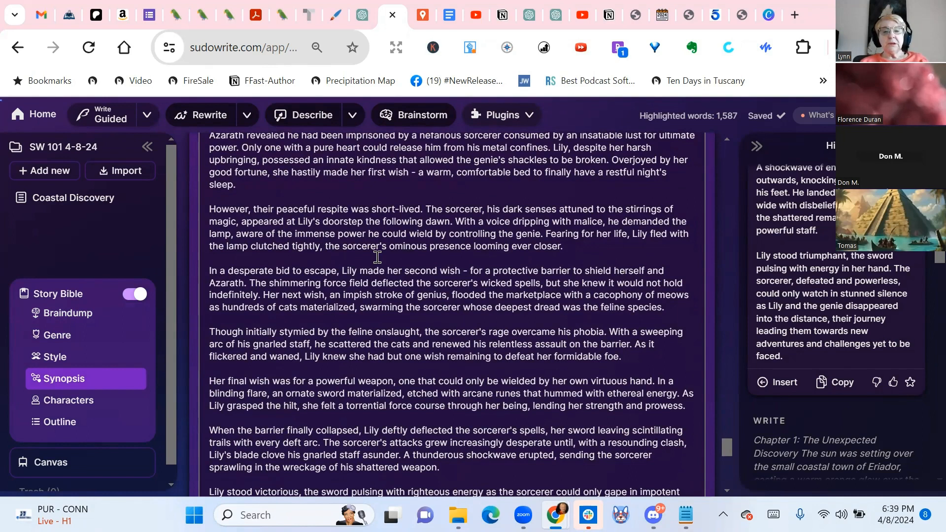
scroll(488, 310, "down", 1)
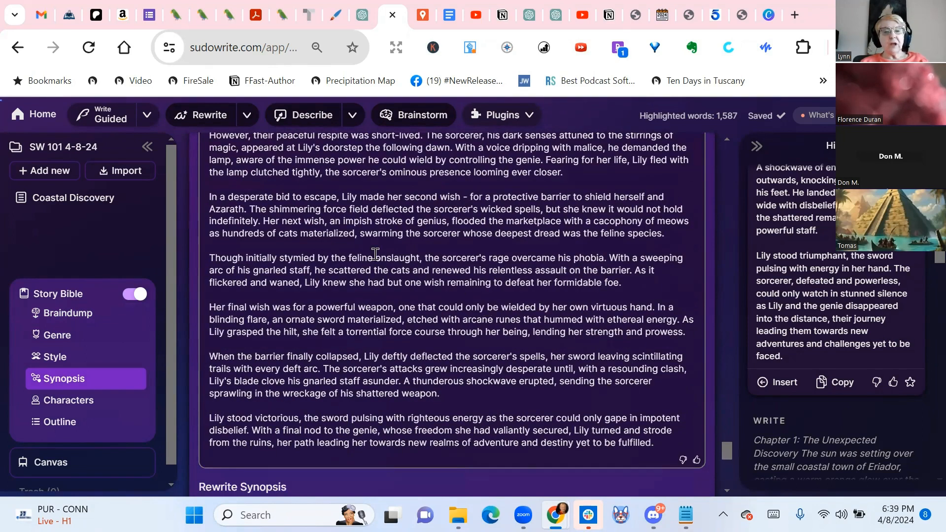
scroll(407, 260, "down", 1)
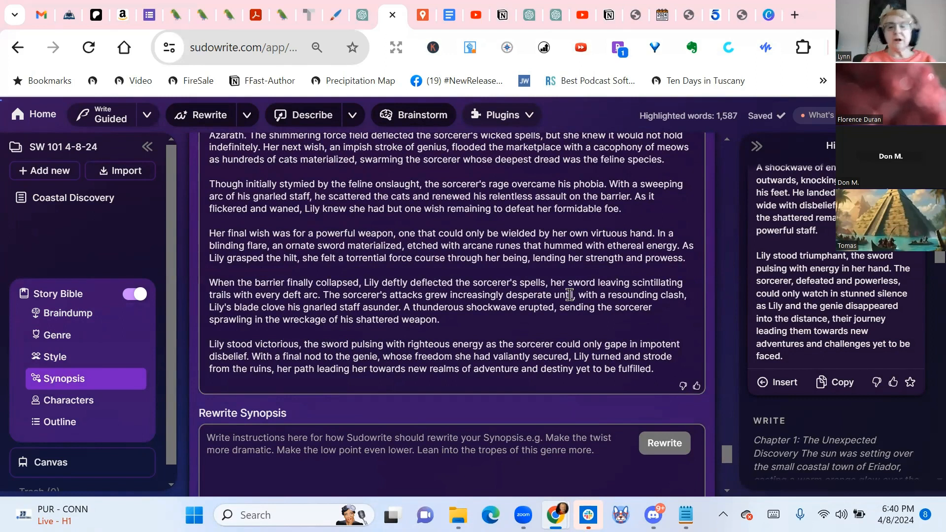
scroll(569, 294, "down", 3)
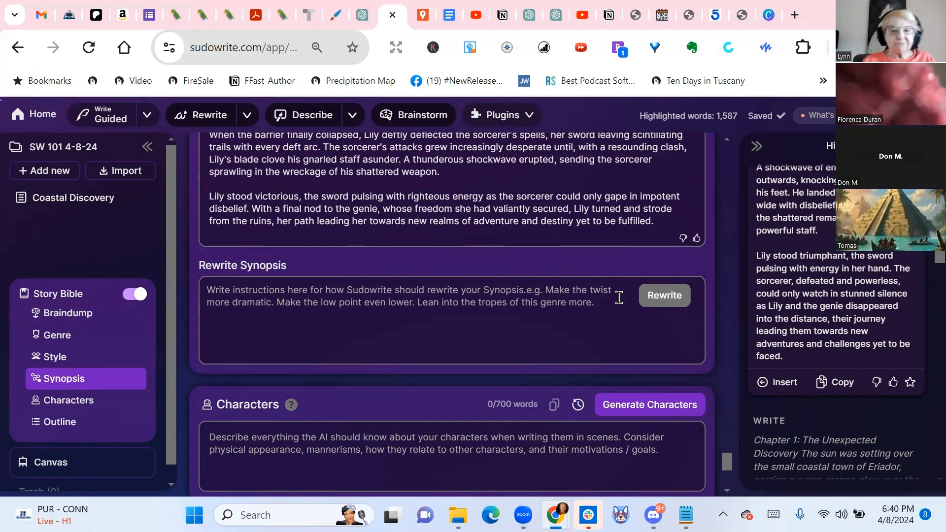
scroll(399, 277, "down", 1)
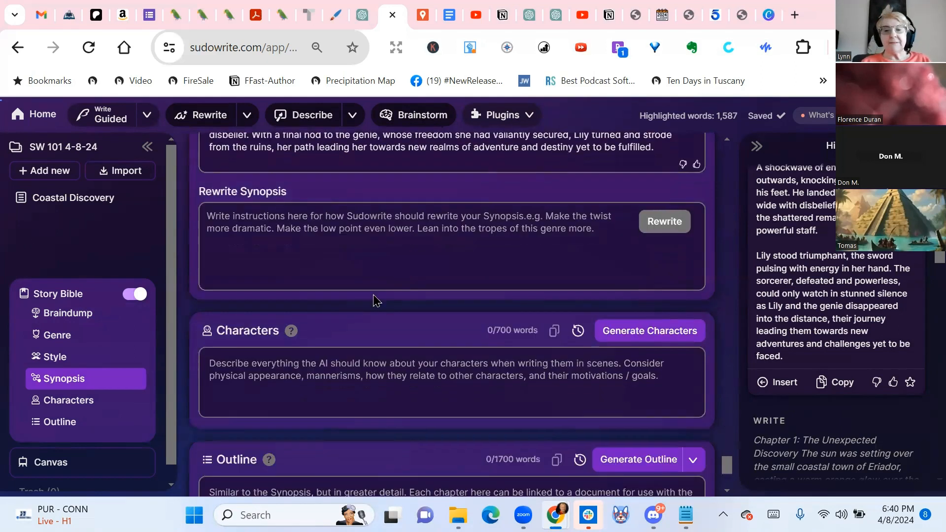
Generate the story's character profiles in the Characters section and read them through to Lady Gwendolyn Ravenshadow
scroll(492, 246, "down", 1)
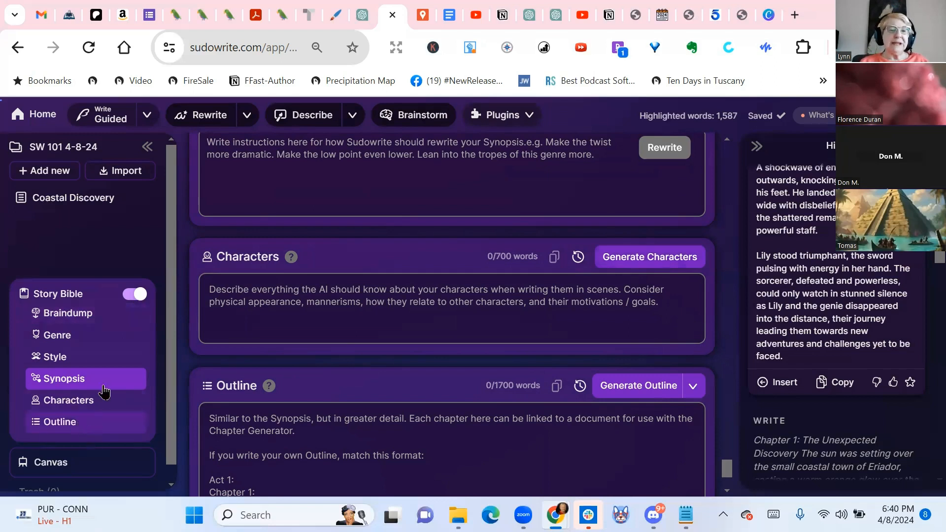
left_click(660, 261)
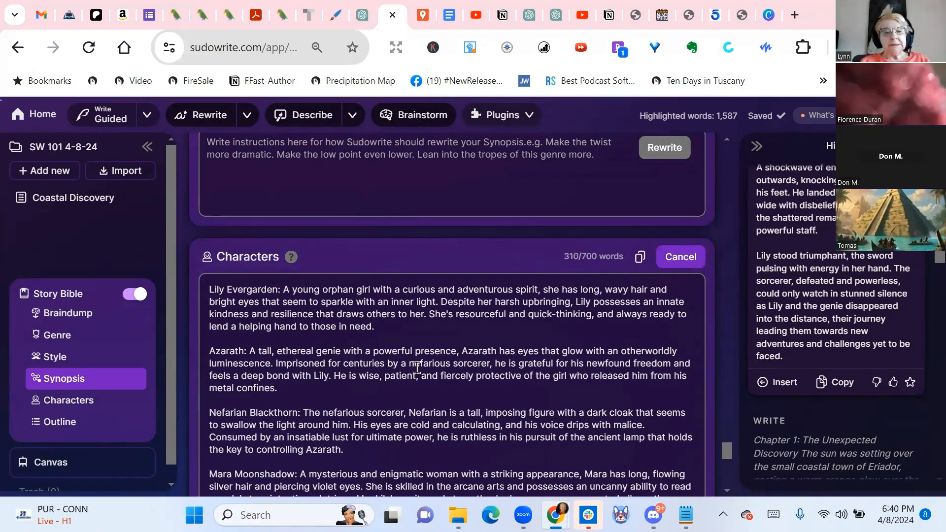
scroll(417, 365, "down", 2)
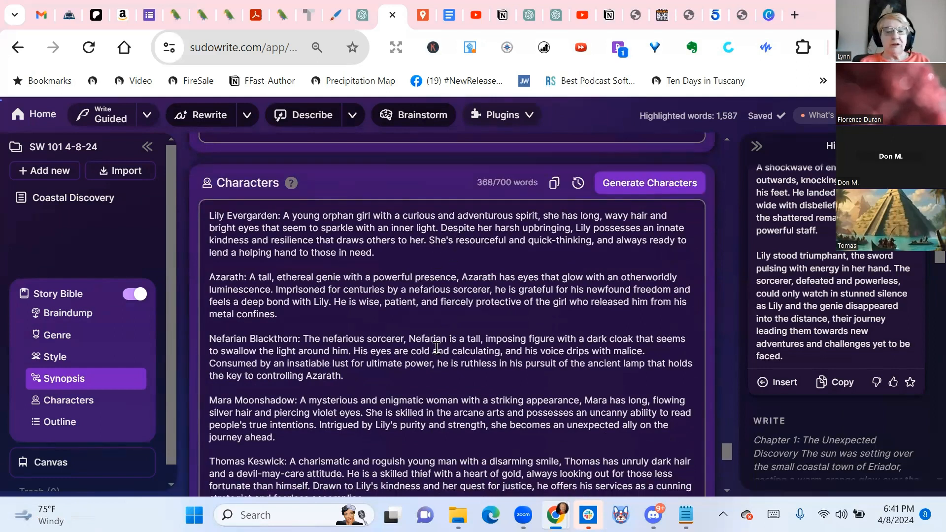
scroll(436, 348, "down", 3)
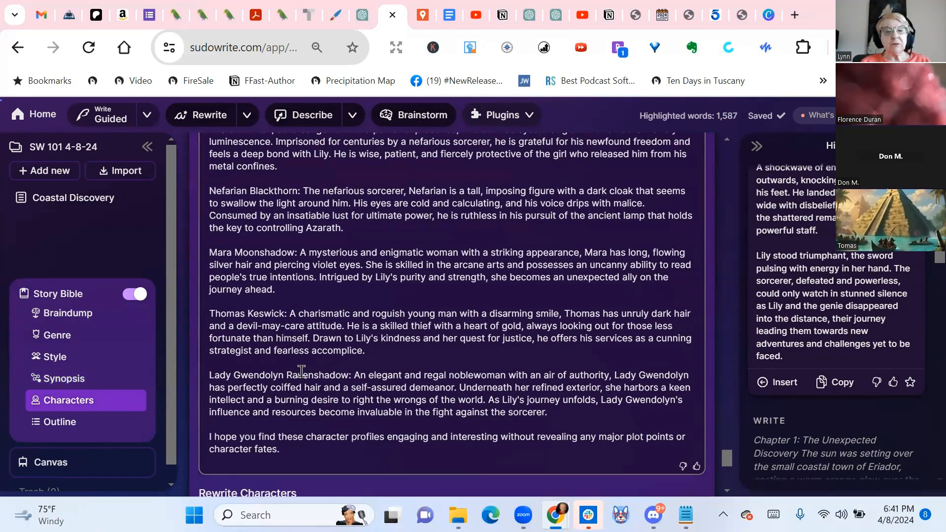
Rewrite the characters with the instruction "Keep these characters and add their Myers-Briggs type, list strengths and weaknesses."
scroll(211, 378, "down", 2)
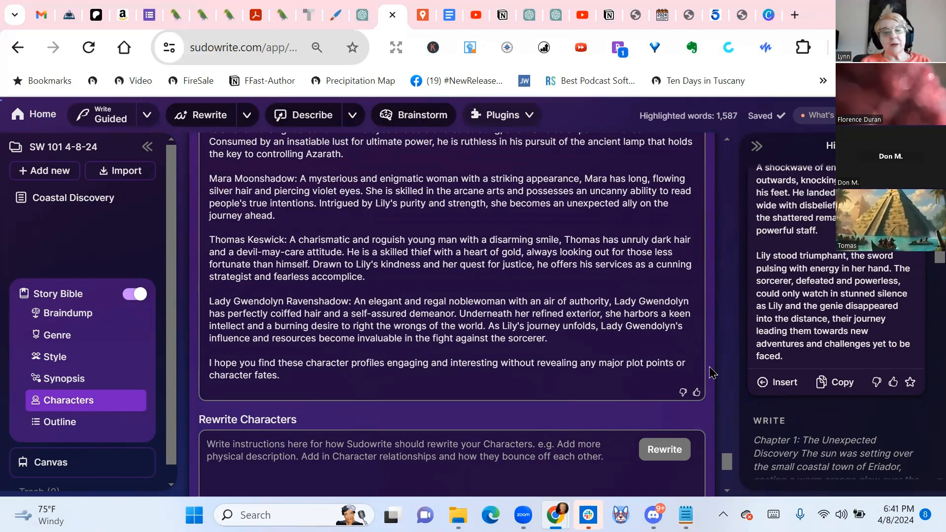
left_click(538, 459)
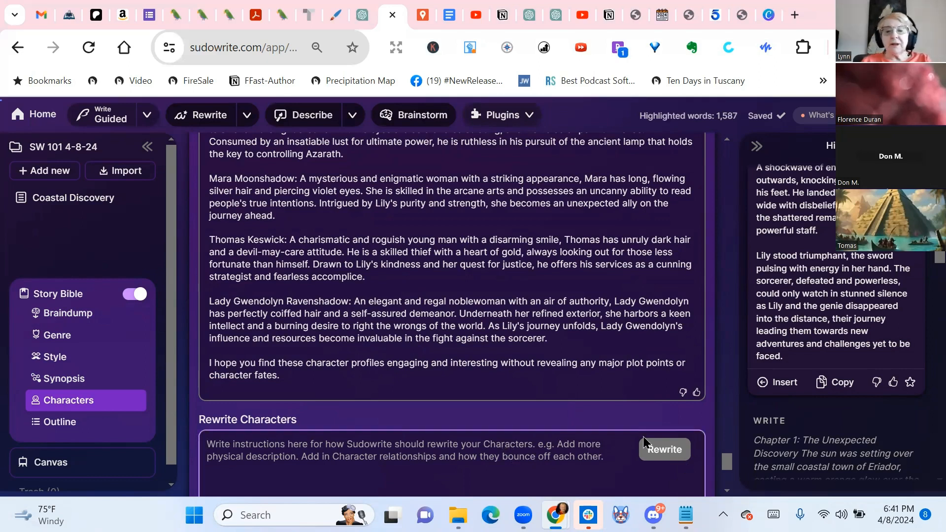
scroll(584, 443, "down", 2)
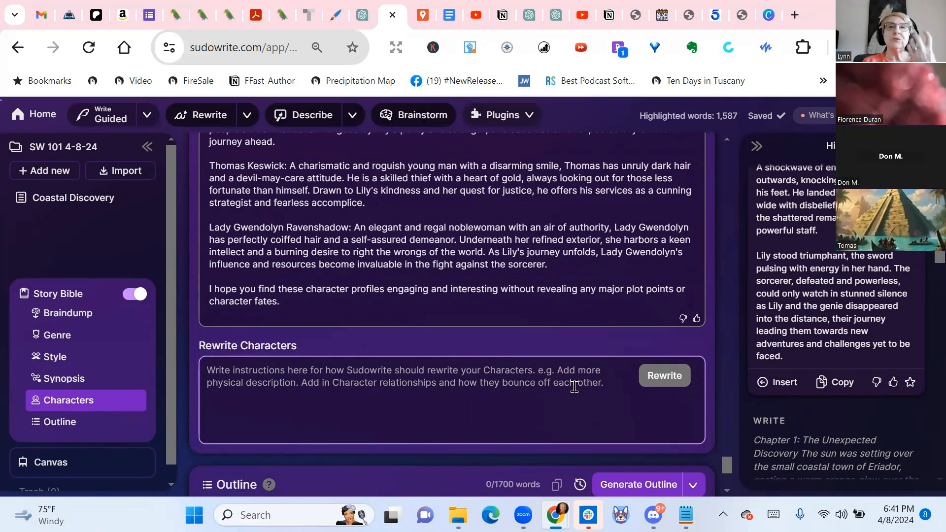
type("Keep these characters and add")
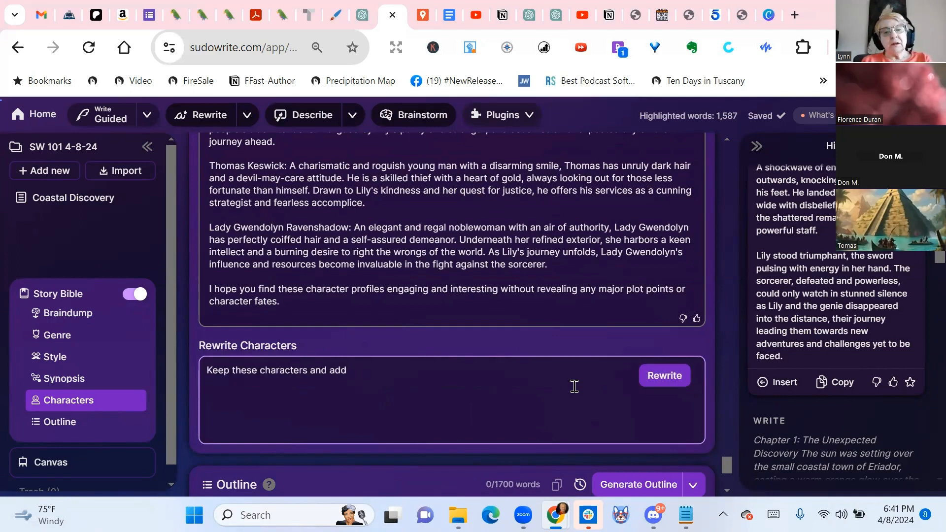
type(" their ")
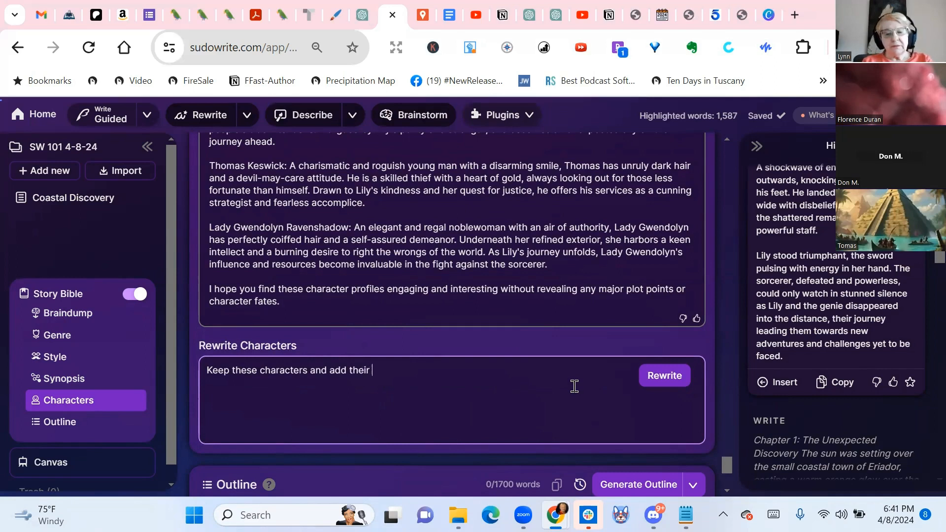
type("Myer")
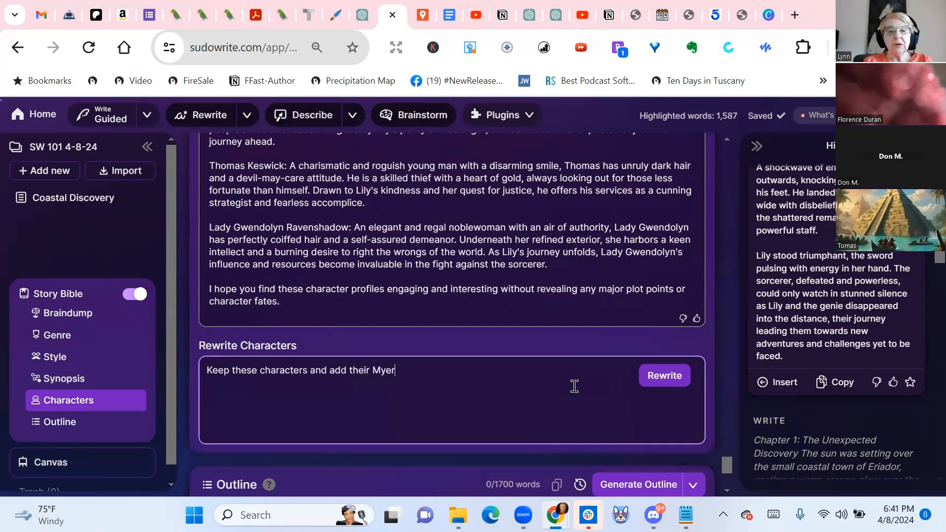
type("s-Briggs type, list strengths and weaknesses.")
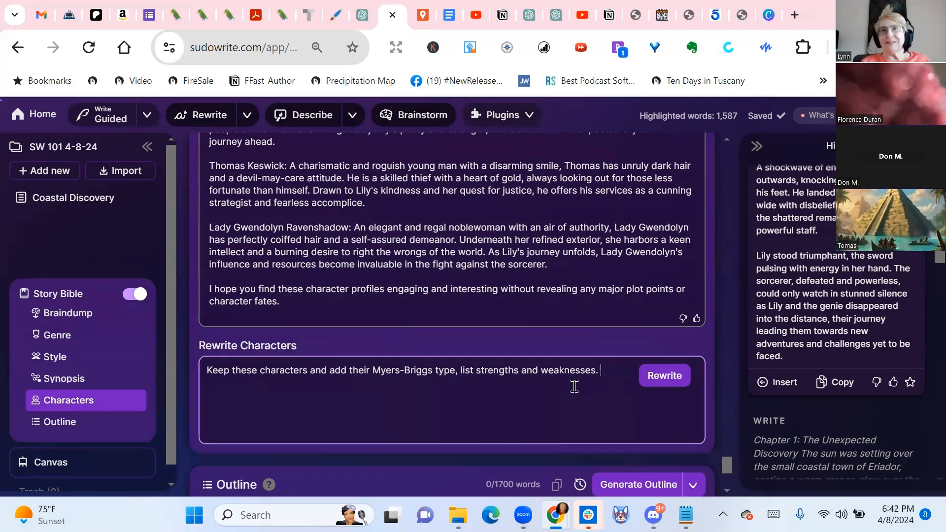
left_click(678, 380)
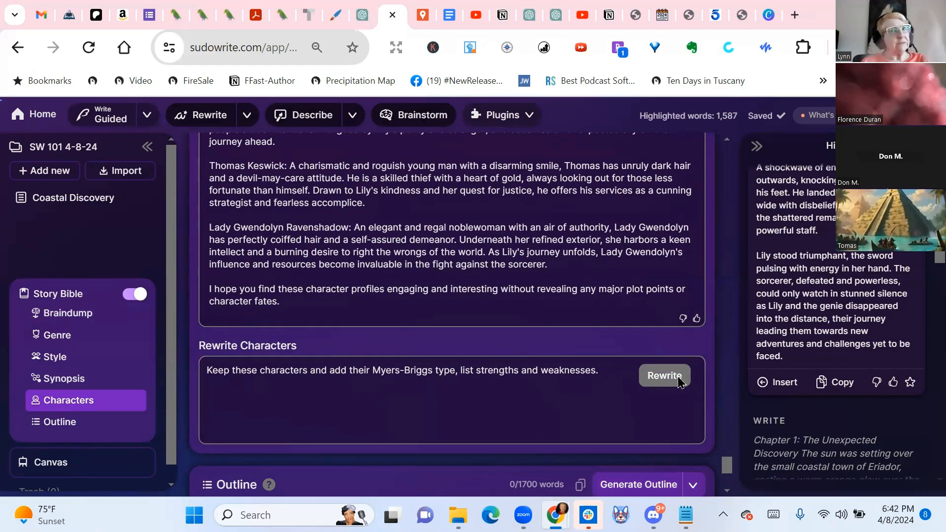
Read through the rewritten character profiles, including each one's Myers-Briggs type, strengths and weaknesses
scroll(678, 380, "down", 5)
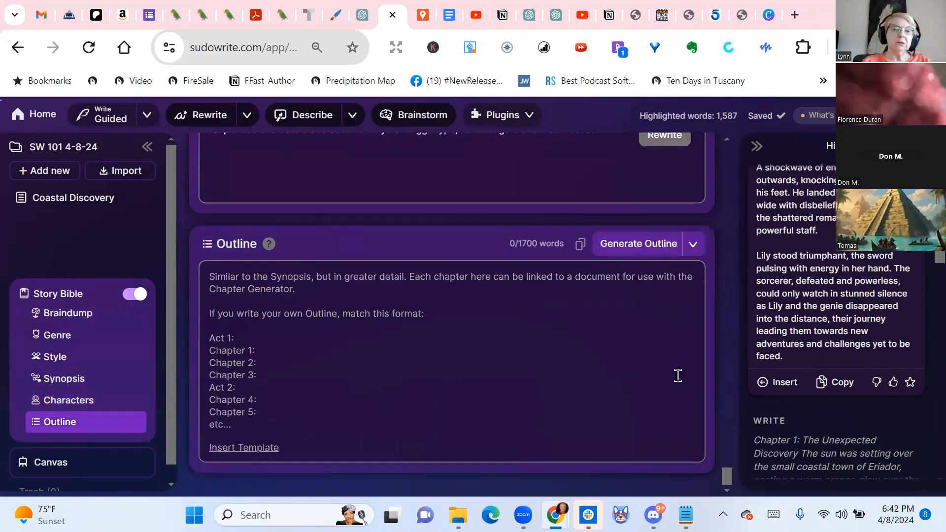
scroll(680, 379, "up", 5)
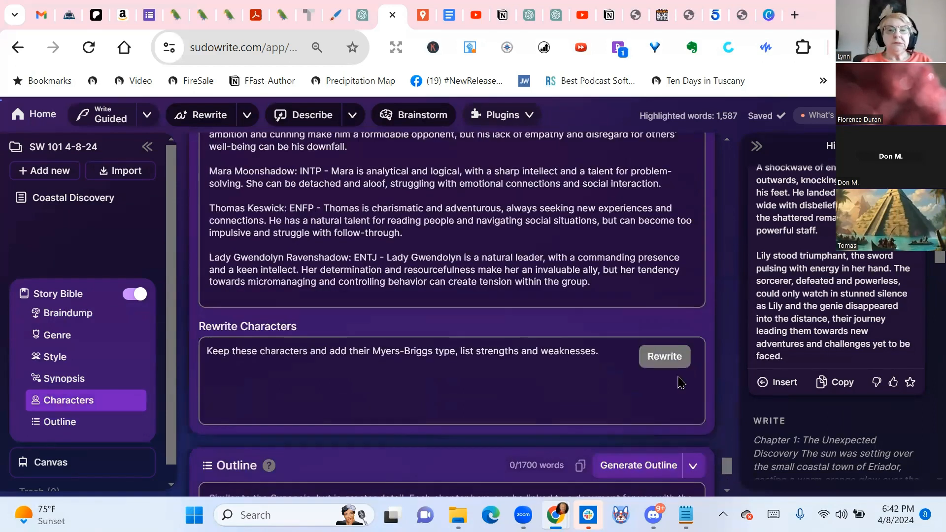
scroll(681, 383, "up", 5)
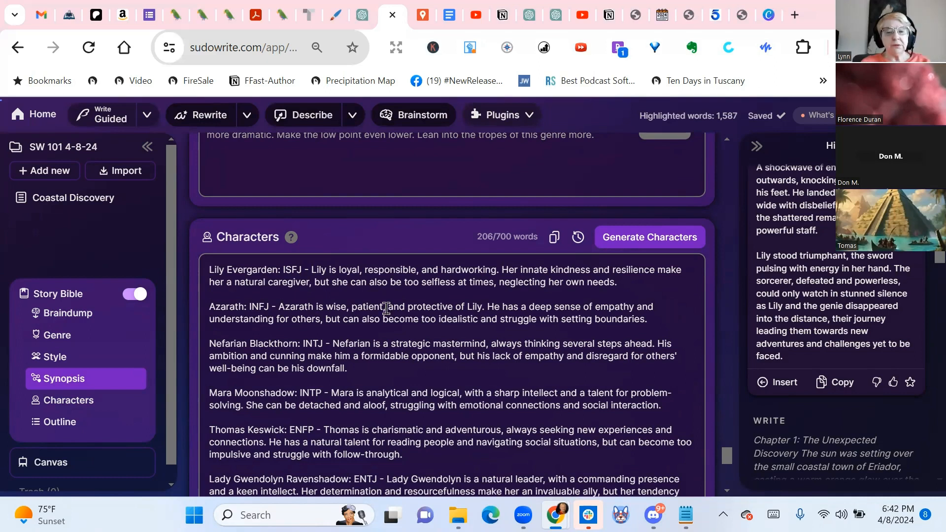
scroll(386, 305, "down", 2)
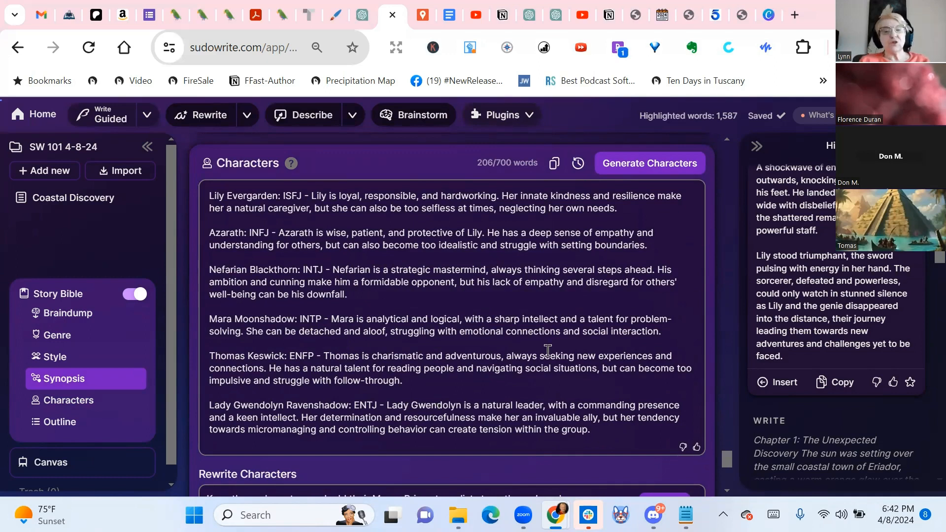
scroll(446, 374, "up", 2)
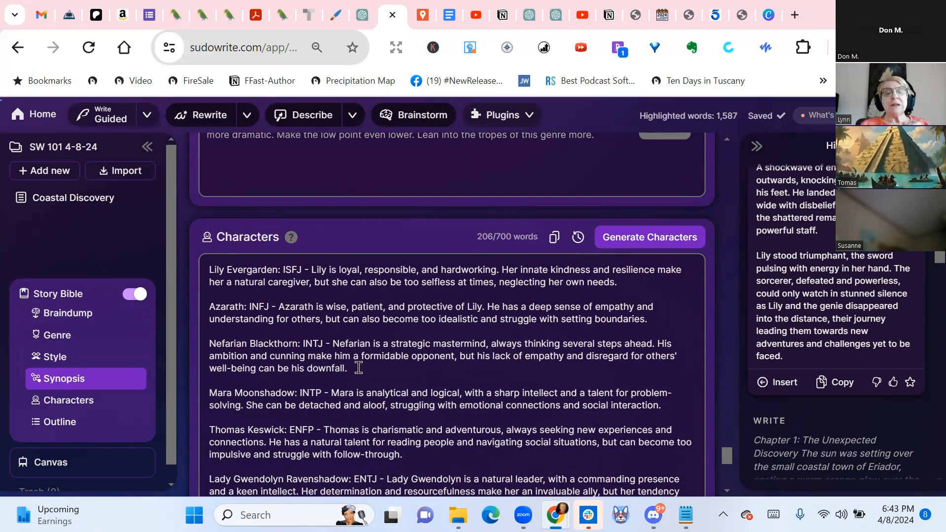
Look back through the synopsis, its rewrite instructions and the Genre section, and check the Outline section's act and chapter format
scroll(359, 367, "up", 10)
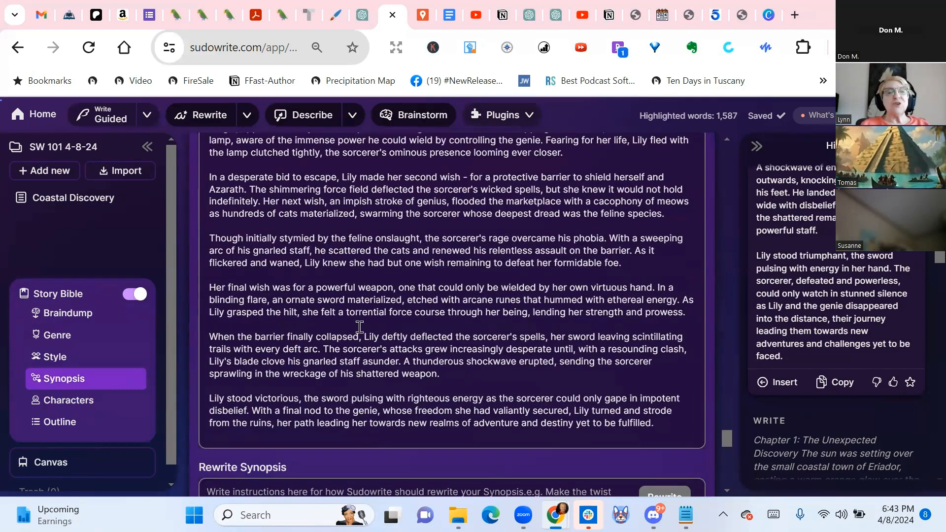
scroll(365, 259, "down", 2)
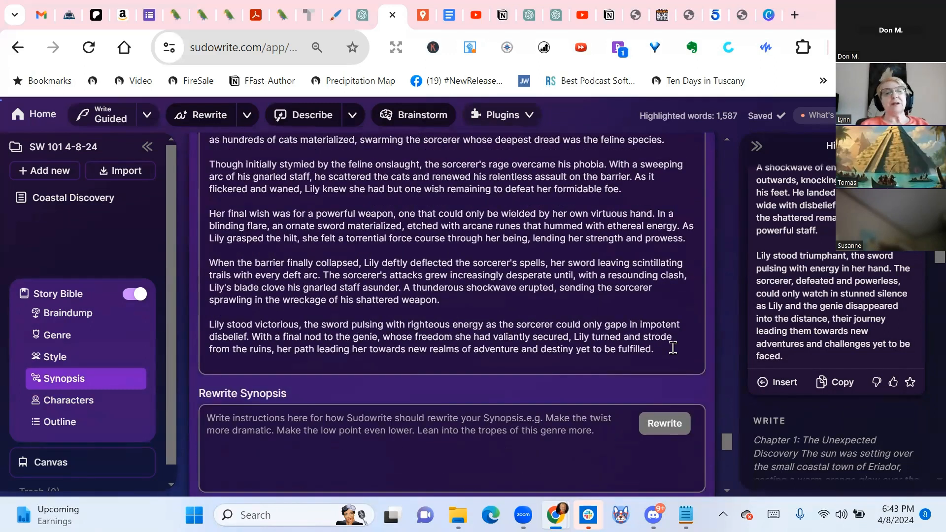
scroll(672, 341, "up", 10)
scroll(672, 348, "down", 8)
scroll(673, 348, "down", 4)
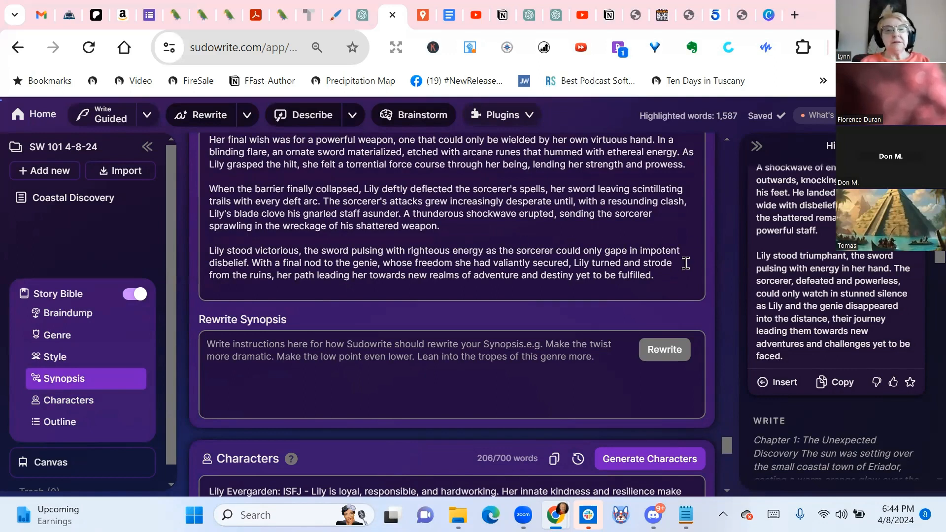
scroll(685, 263, "up", 6)
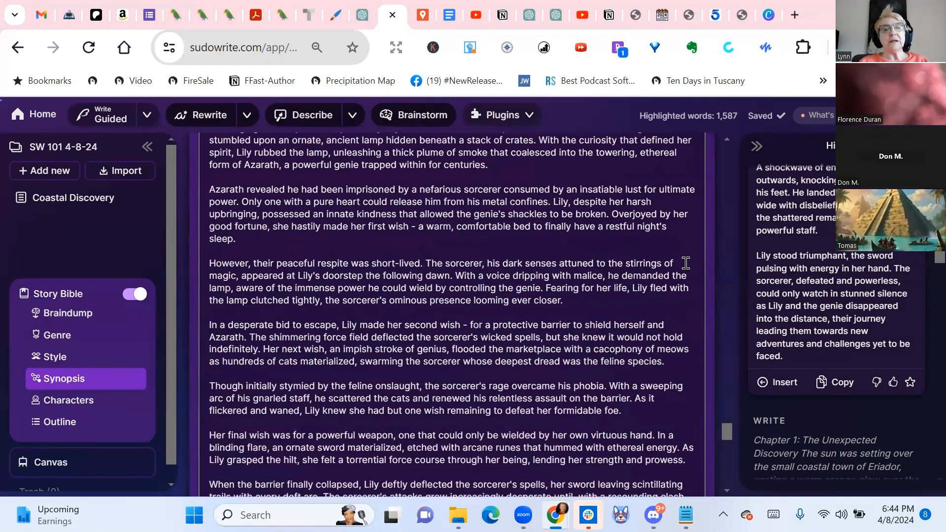
scroll(685, 263, "up", 10)
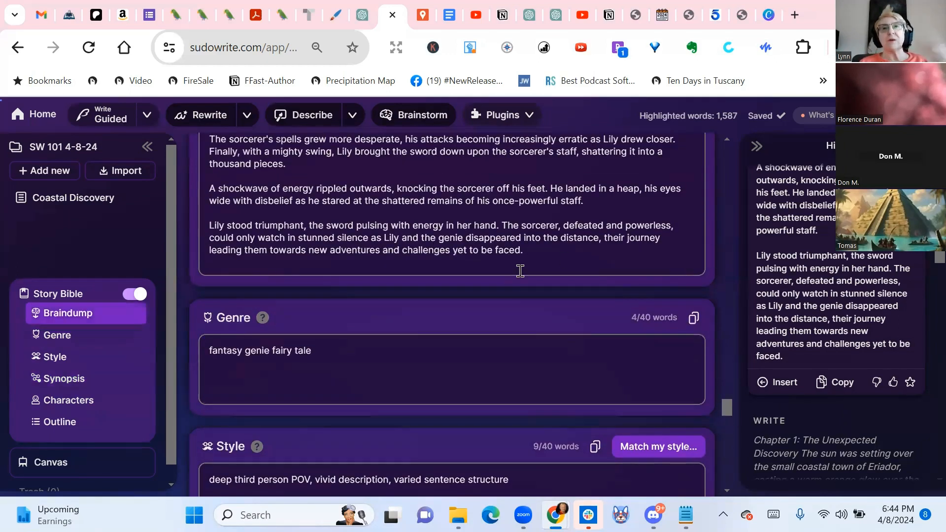
scroll(520, 271, "down", 10)
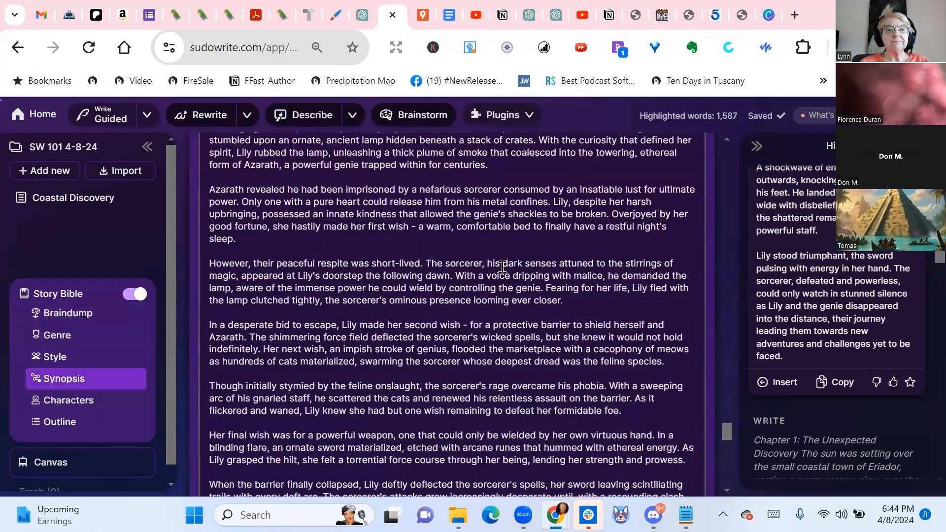
scroll(467, 263, "down", 15)
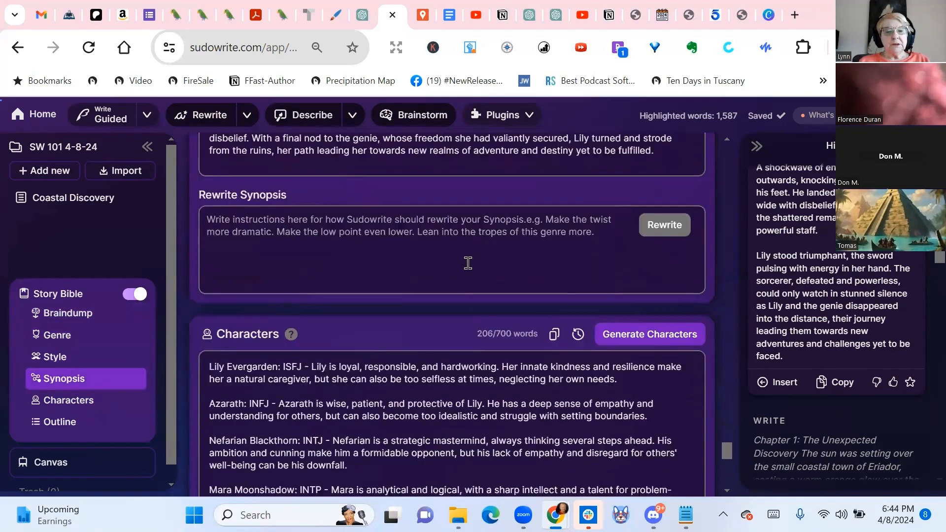
scroll(468, 263, "down", 3)
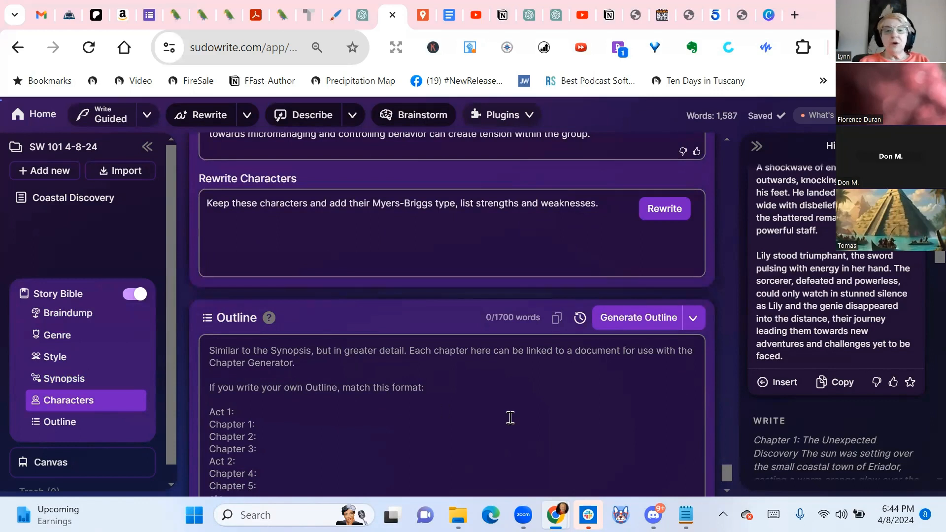
scroll(511, 418, "down", 2)
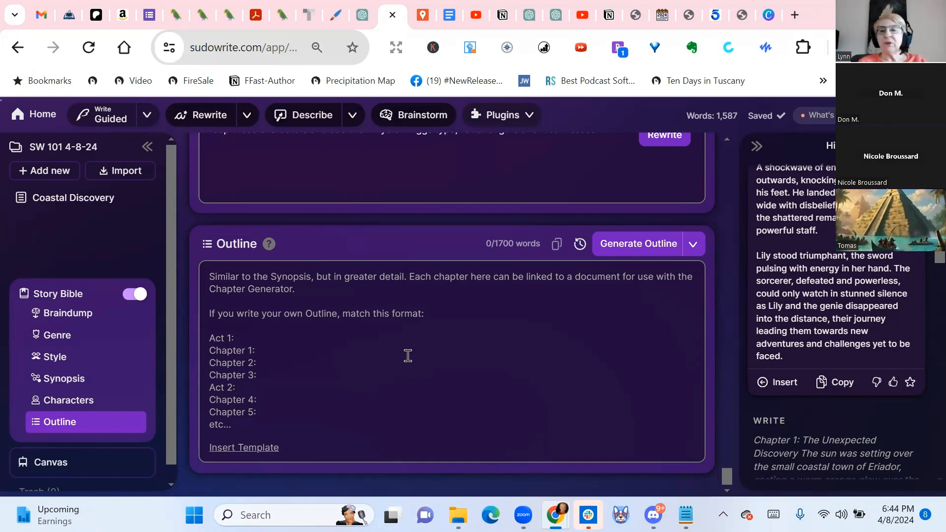
Copy the Rewrite Characters instruction to the synopsis's end as "To the characters add their Myers-Briggs type, list strengths and weaknesses.", with a blank line above it
scroll(382, 355, "up", 5)
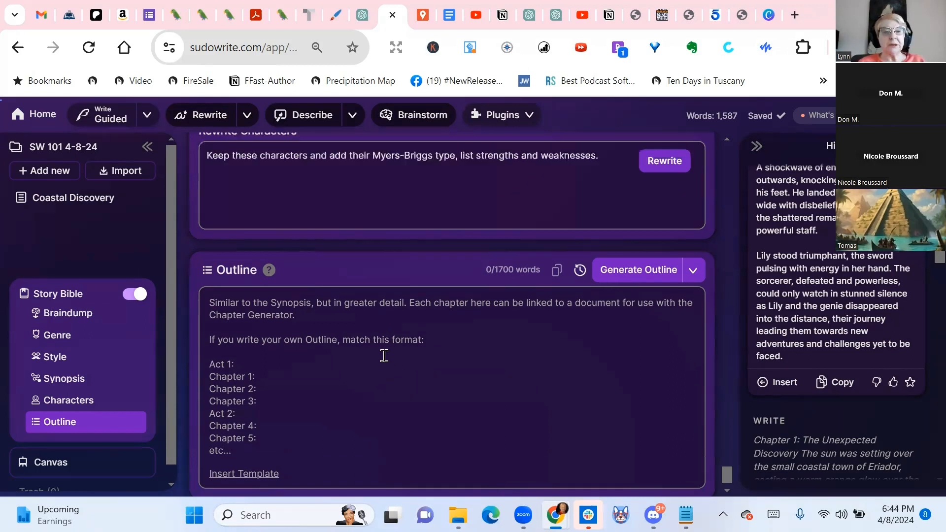
left_click_drag(619, 345, 169, 348)
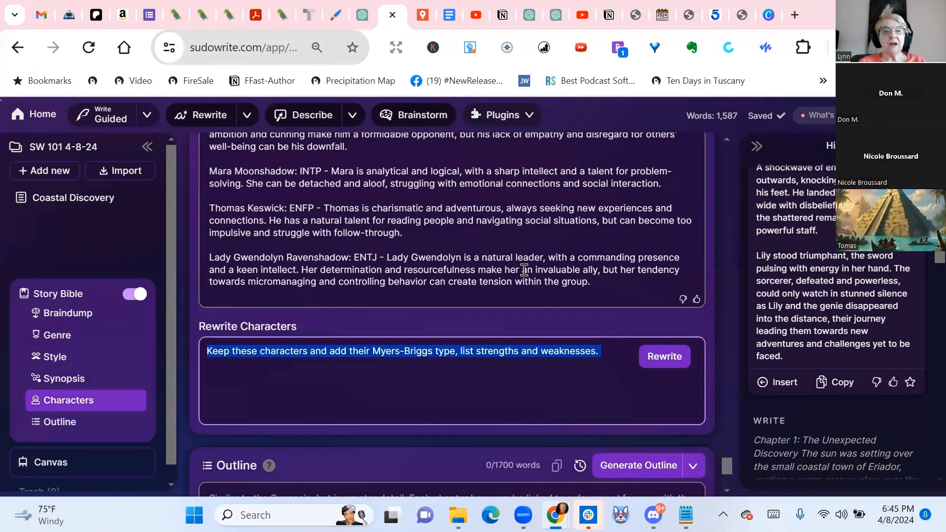
scroll(523, 270, "up", 5)
scroll(524, 270, "up", 10)
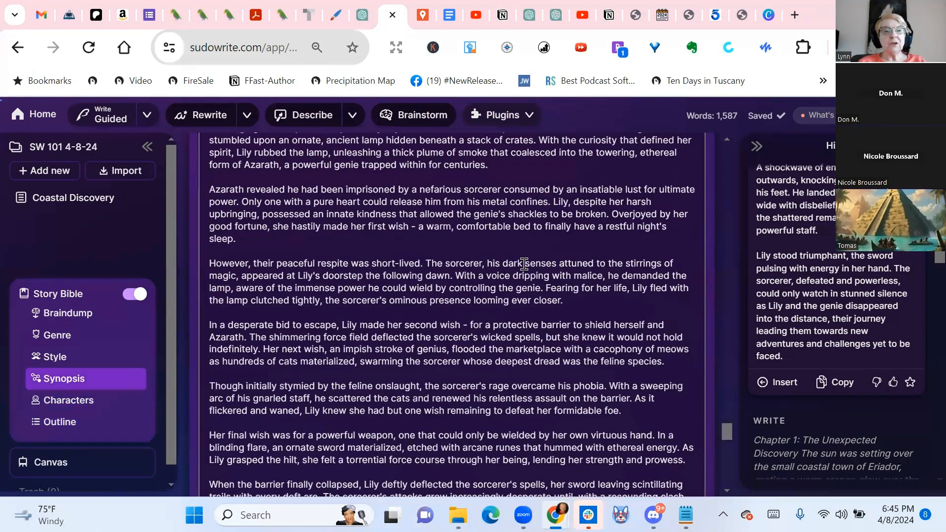
scroll(524, 271, "down", 8)
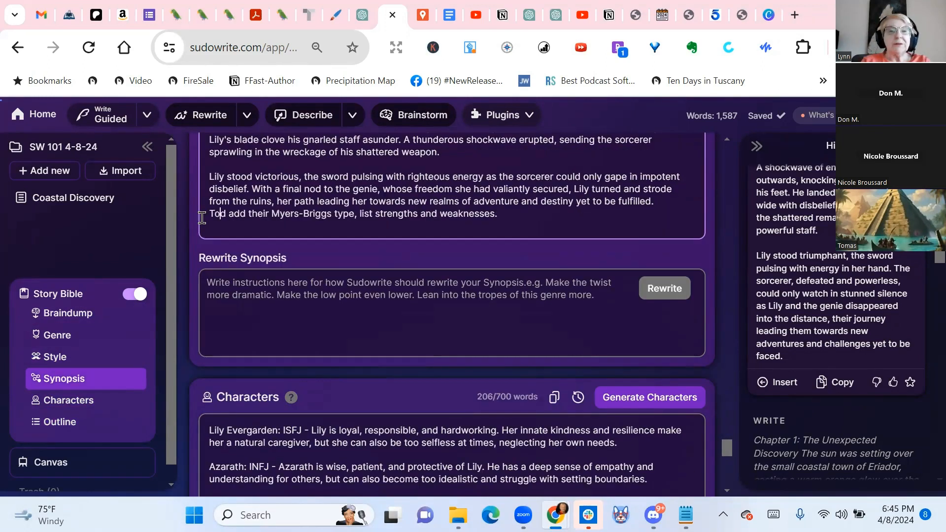
type("the")
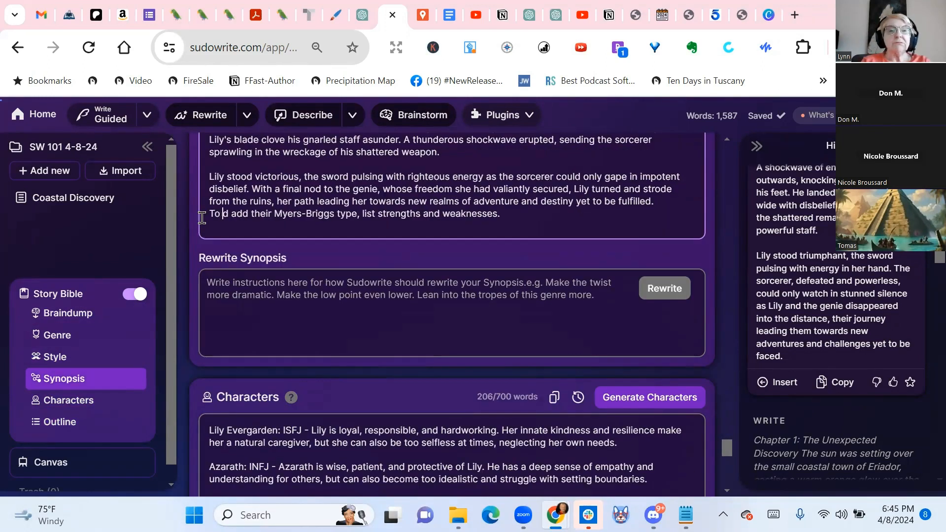
type(" charac")
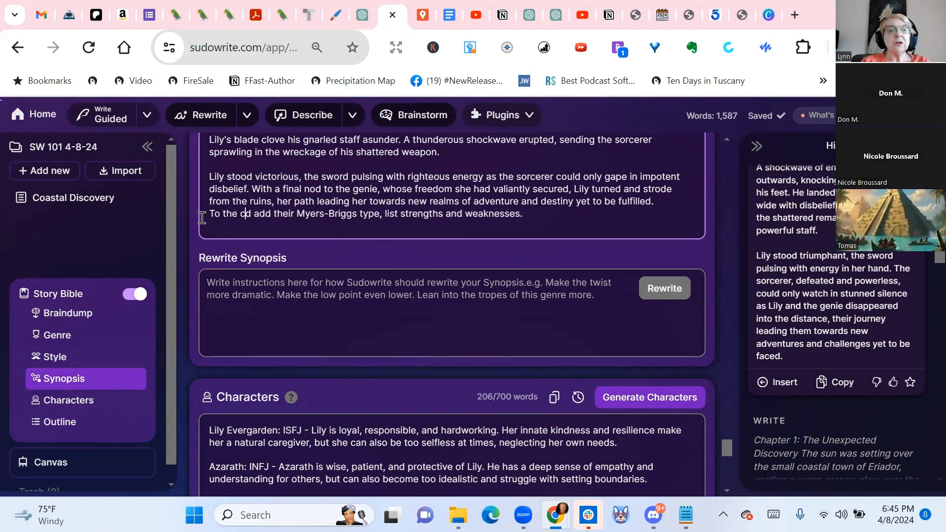
type("ters")
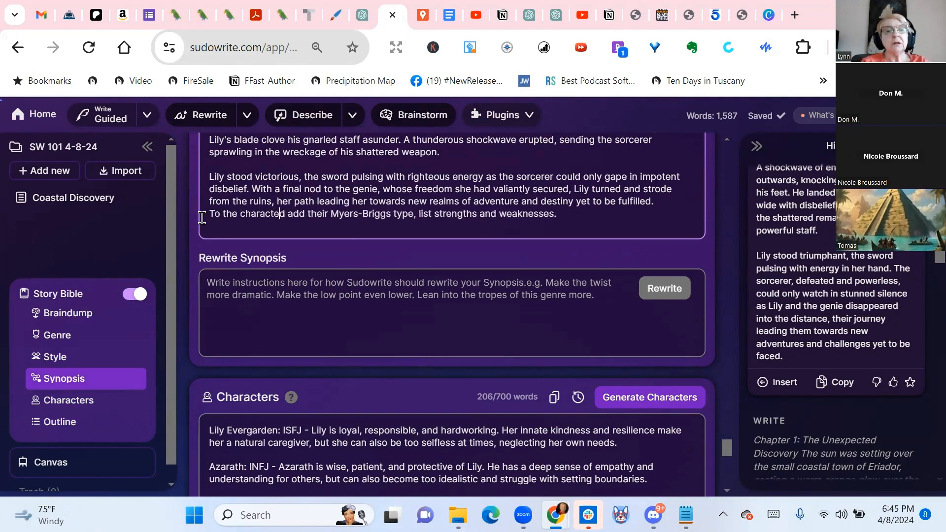
key("Delete")
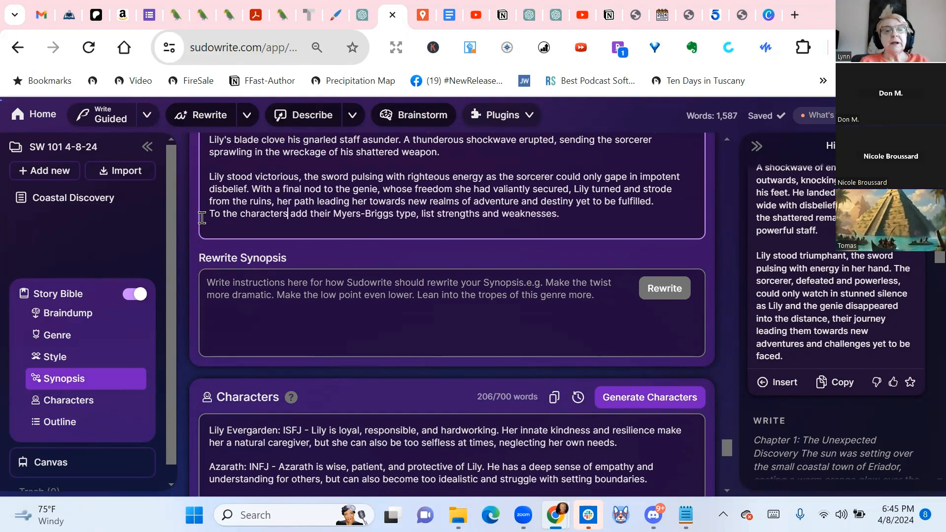
left_click(682, 196)
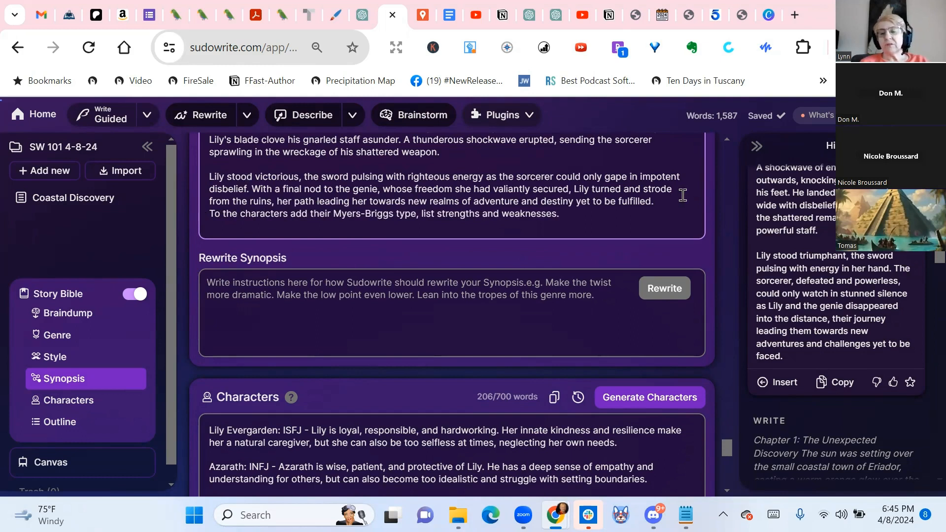
key("Return")
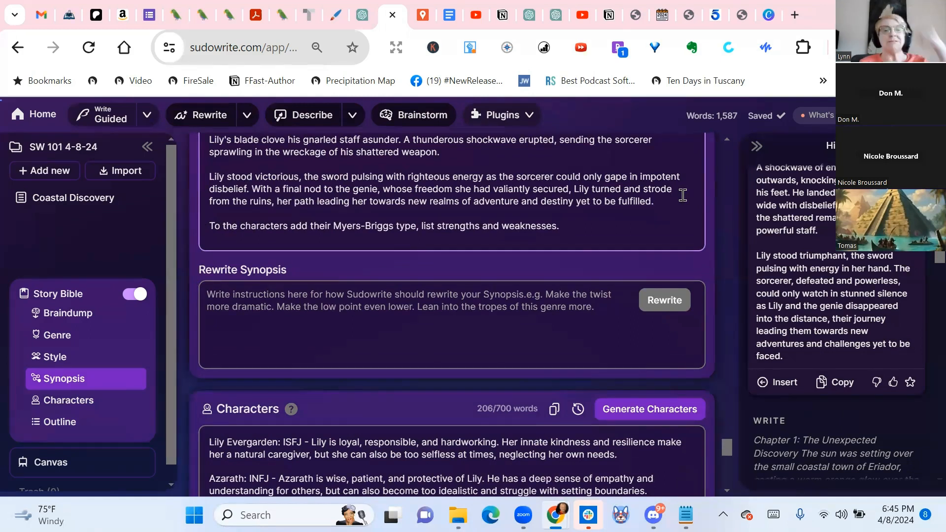
Review the rewritten characters, the empty Outline section and the line added at the synopsis's end
scroll(466, 284, "down", 6)
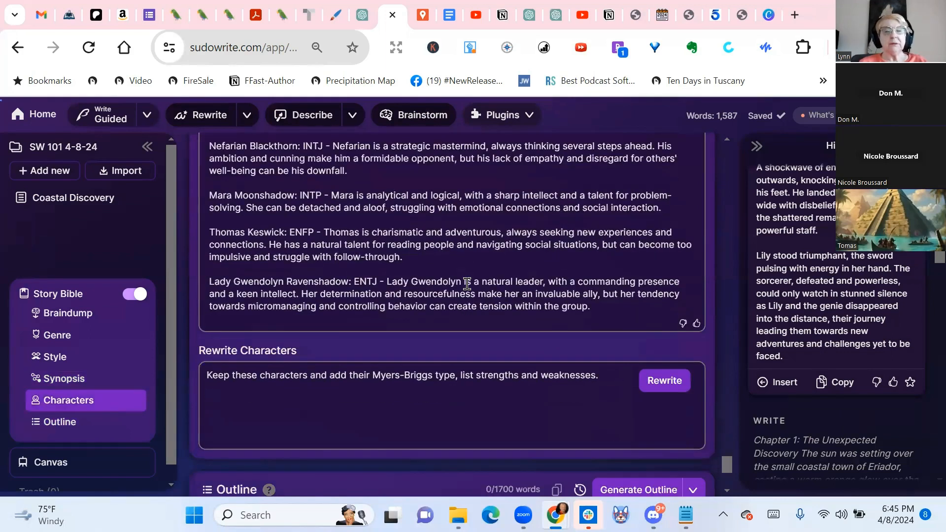
scroll(466, 284, "down", 5)
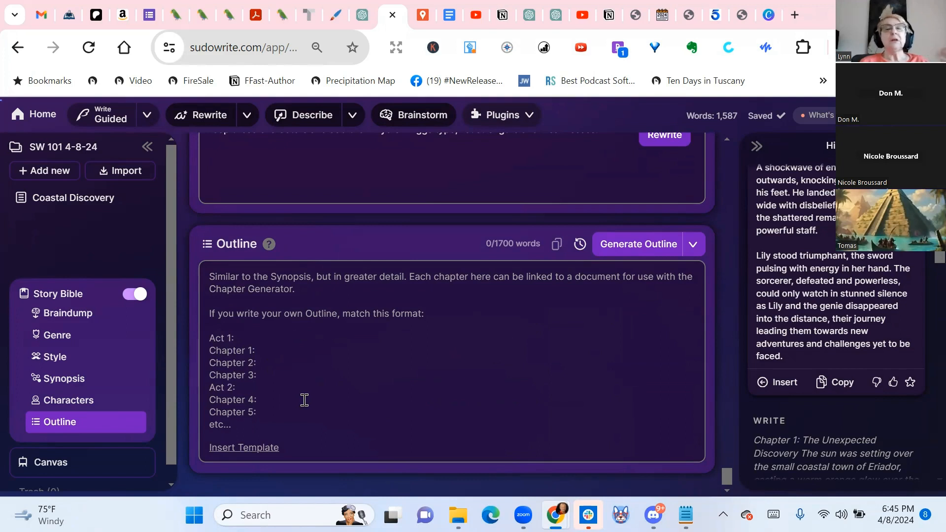
scroll(304, 400, "up", 10)
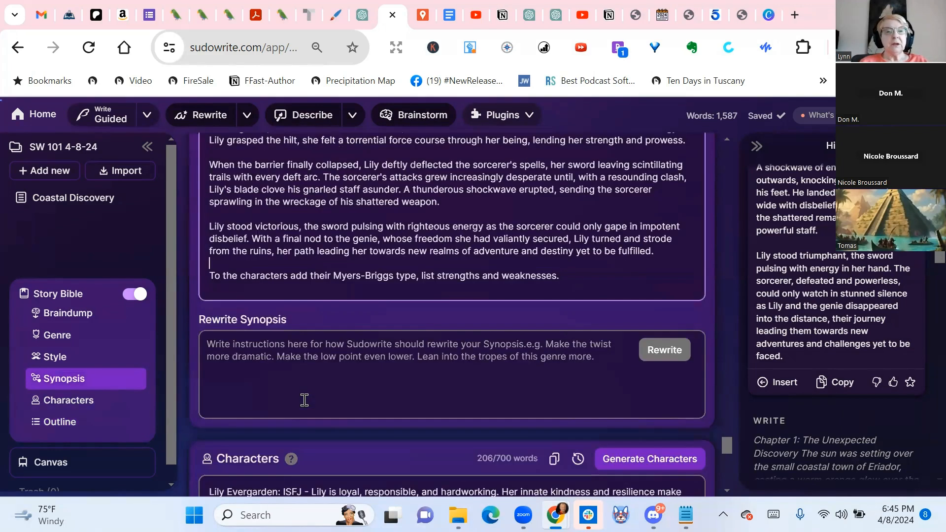
Add "10 chapters" after "fantasy genie fairy tale" in the Story Bible's Genre section
scroll(304, 400, "up", 10)
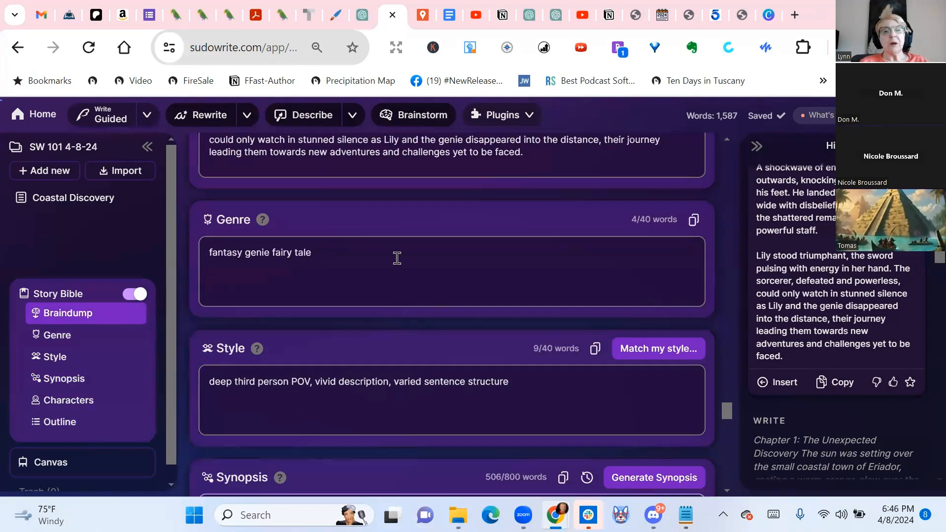
left_click(397, 257)
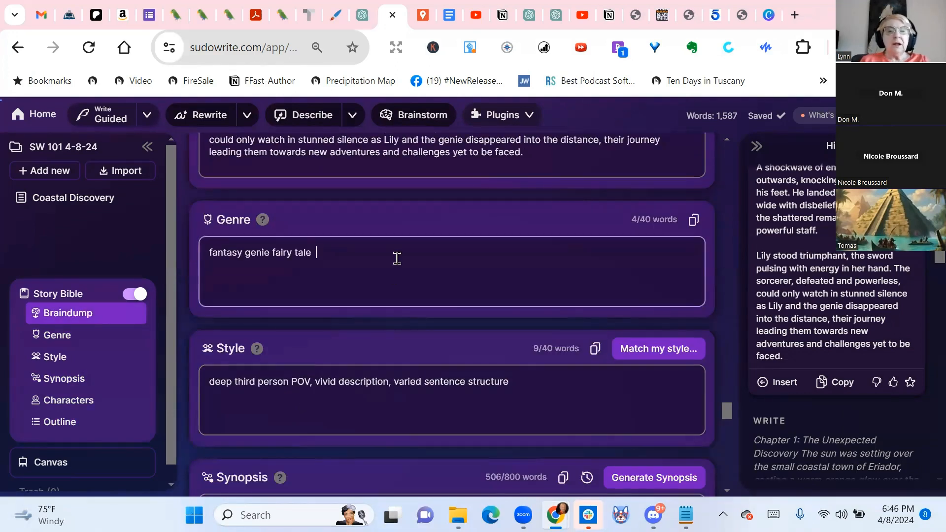
type("10 cha")
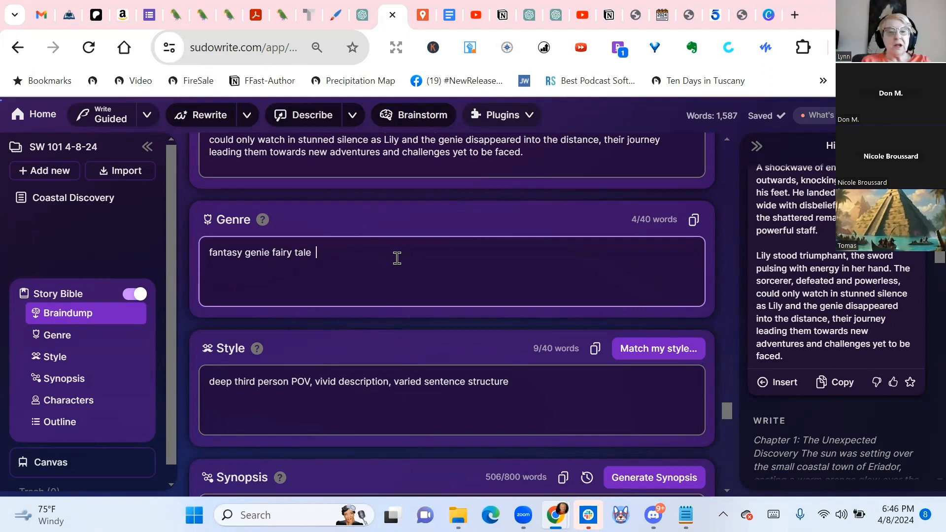
type("pters")
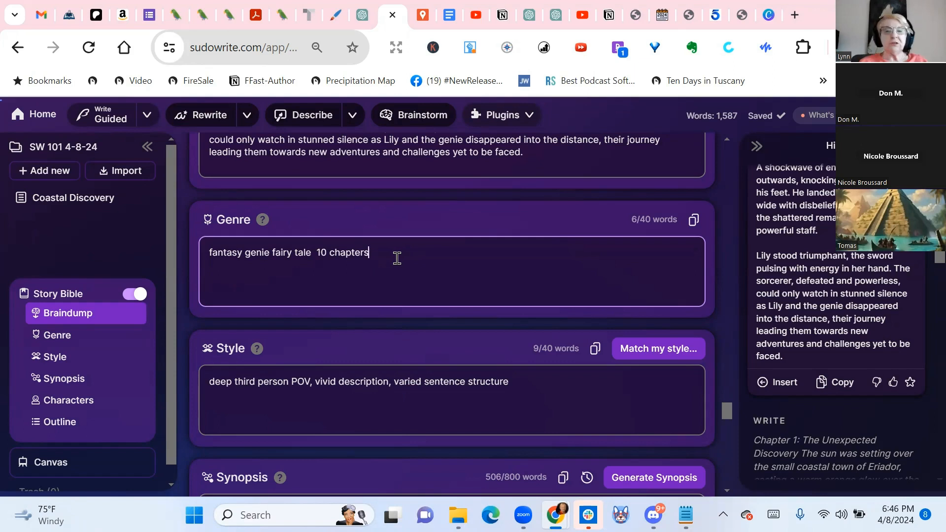
Open the outline type choices and read the descriptions of Novel Outline, The Hero's Journey, Hollywood Beats, Story Circle and Romance Outline
scroll(397, 258, "down", 4)
scroll(397, 258, "down", 10)
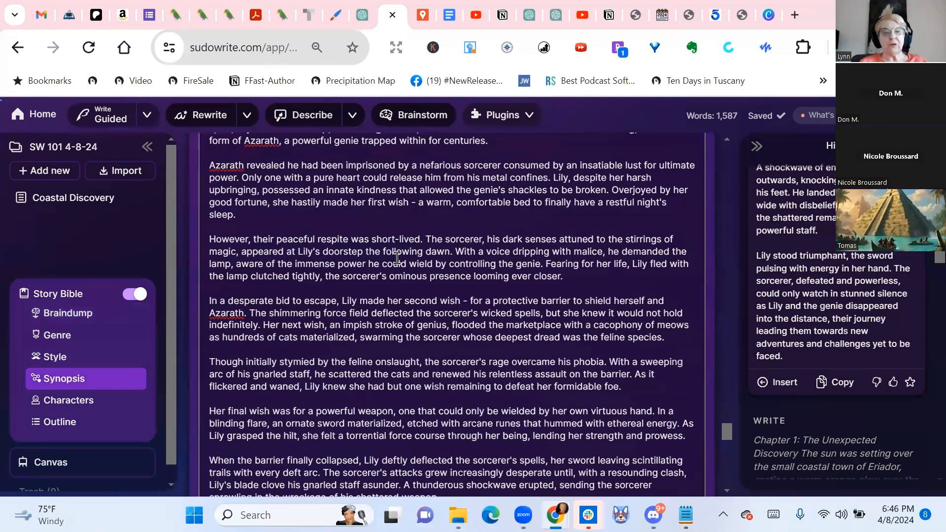
scroll(397, 259, "up", 15)
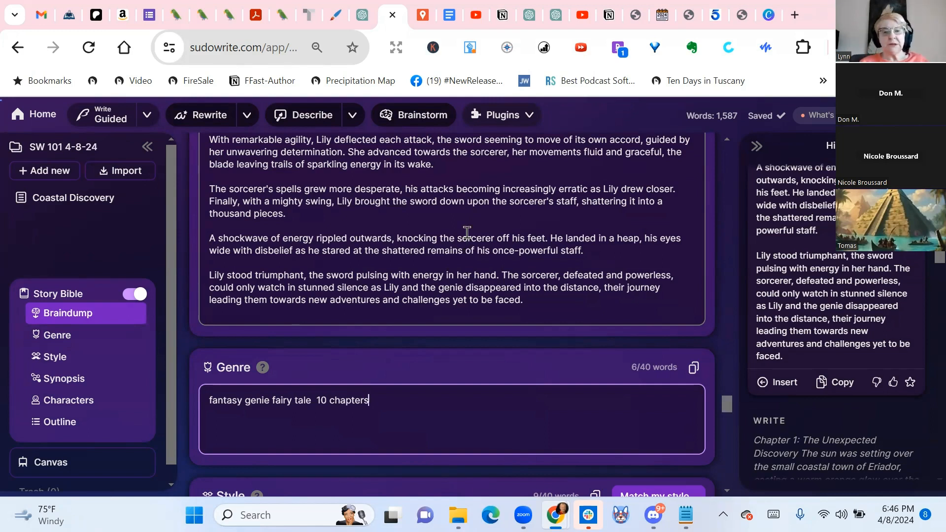
scroll(467, 232, "down", 5)
scroll(320, 269, "down", 15)
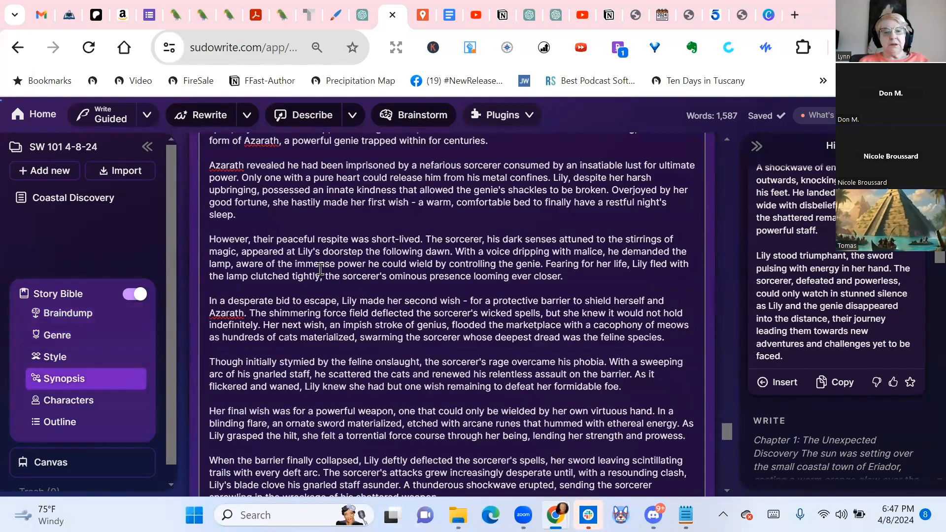
scroll(320, 268, "down", 6)
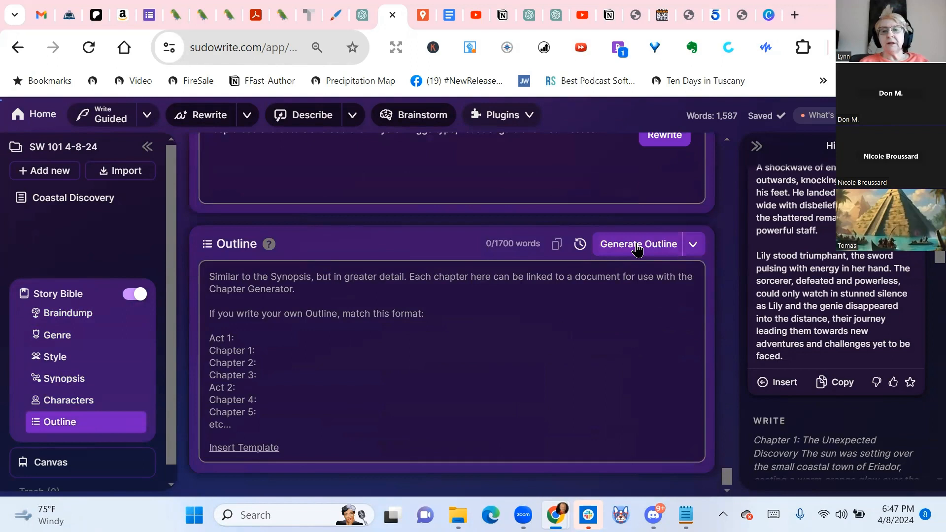
left_click(699, 248)
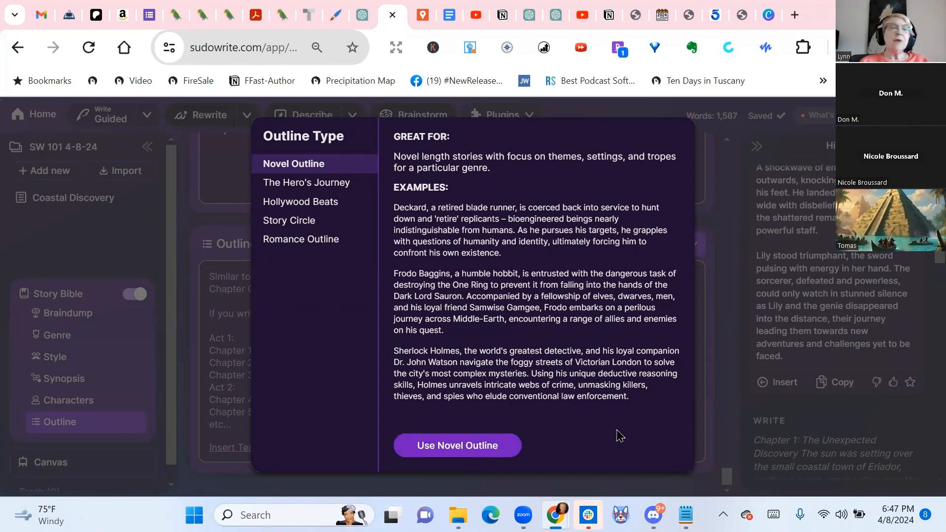
left_click(307, 189)
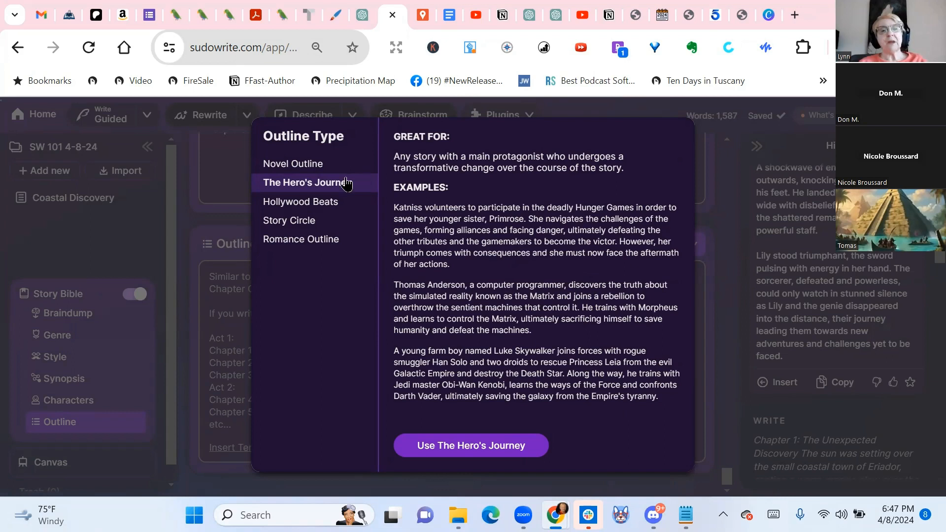
left_click(324, 207)
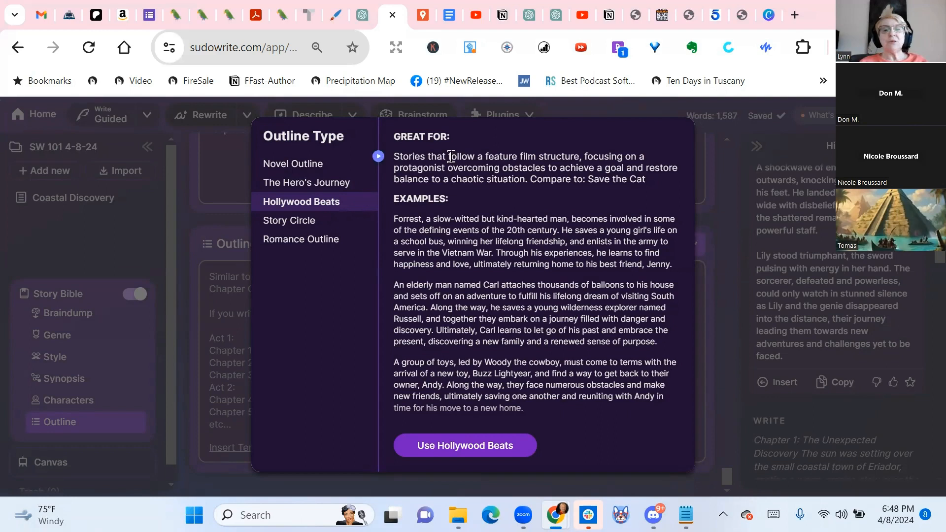
left_click(313, 226)
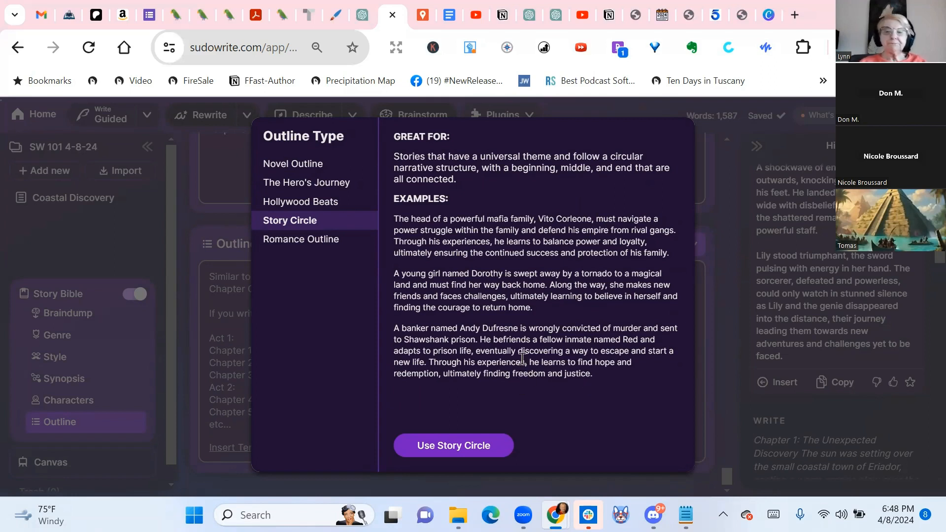
left_click(288, 242)
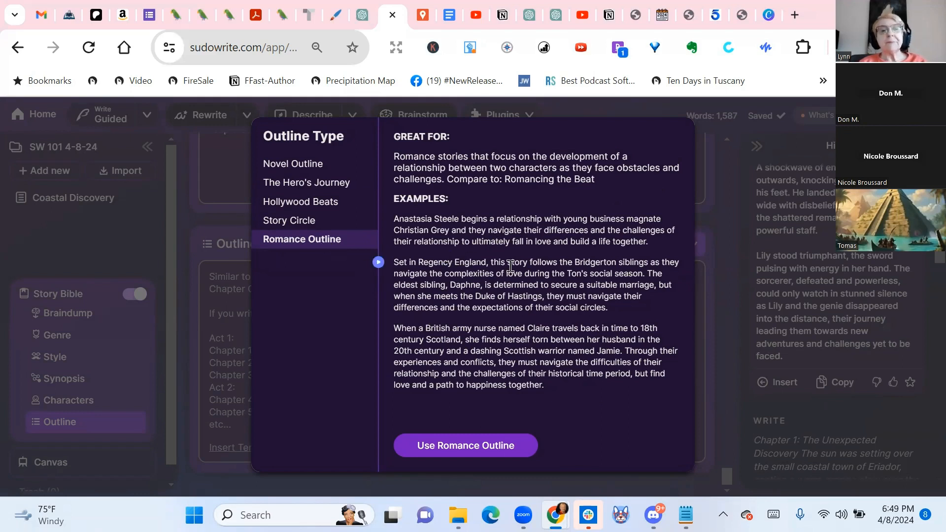
Choose Novel Outline as the outline type and generate the story's outline
left_click(301, 169)
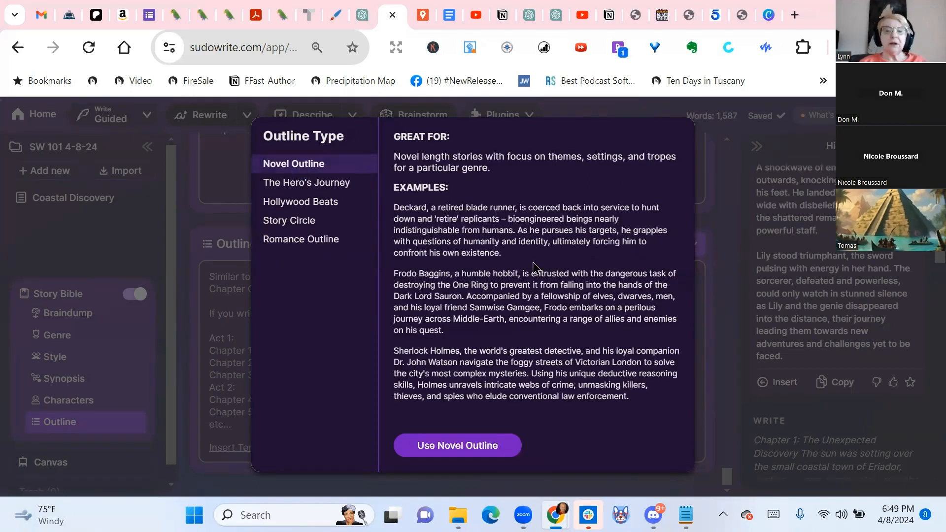
left_click(446, 447)
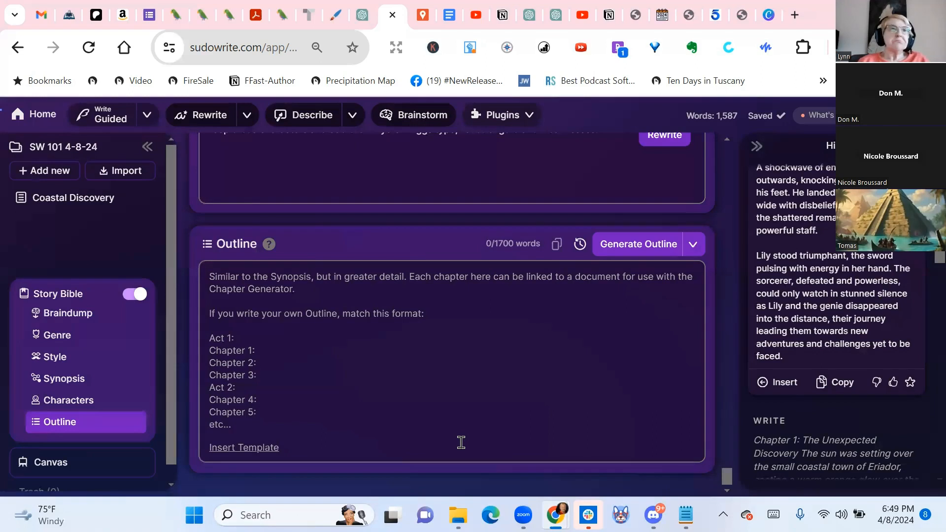
left_click(637, 249)
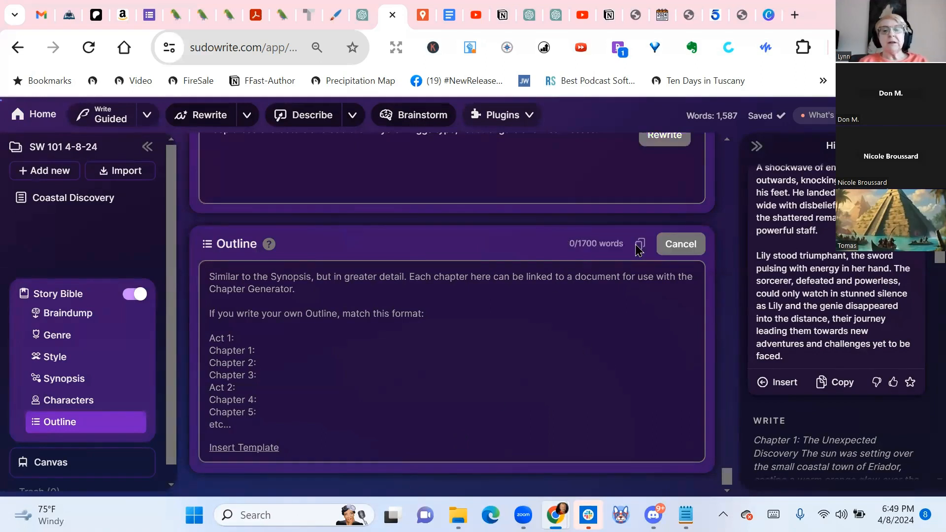
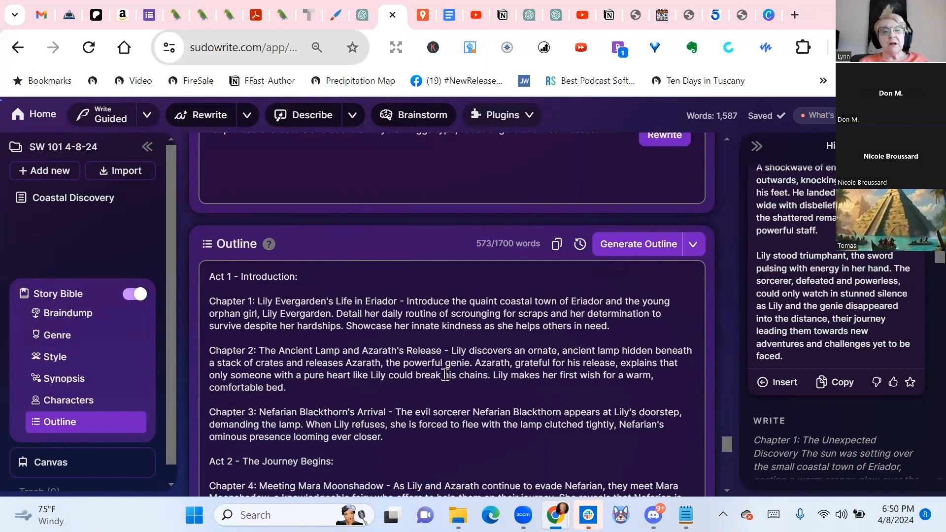
Read through the generated outline from Act 1, Chapter 1 to the Chapter 13 epilogue, checking its acts, chapter count and story beats
scroll(444, 372, "down", 3)
scroll(437, 265, "up", 5)
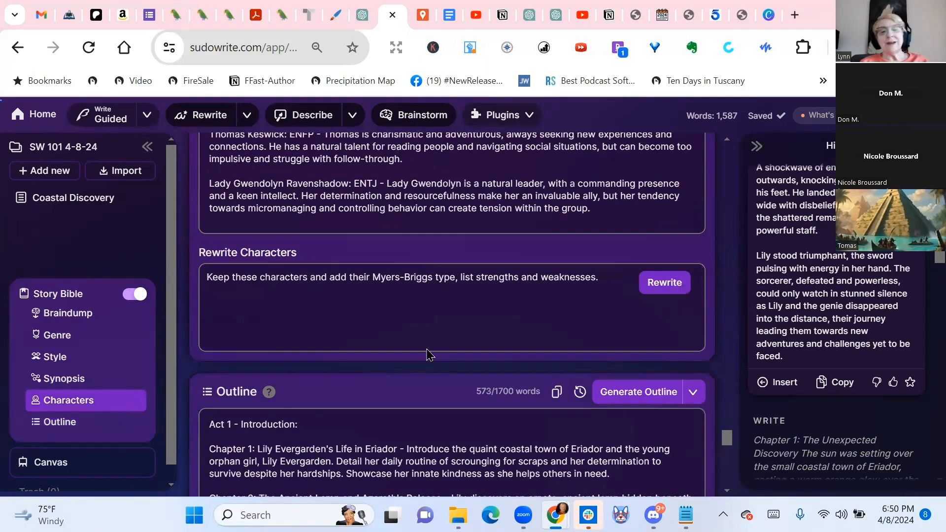
scroll(399, 345, "down", 2)
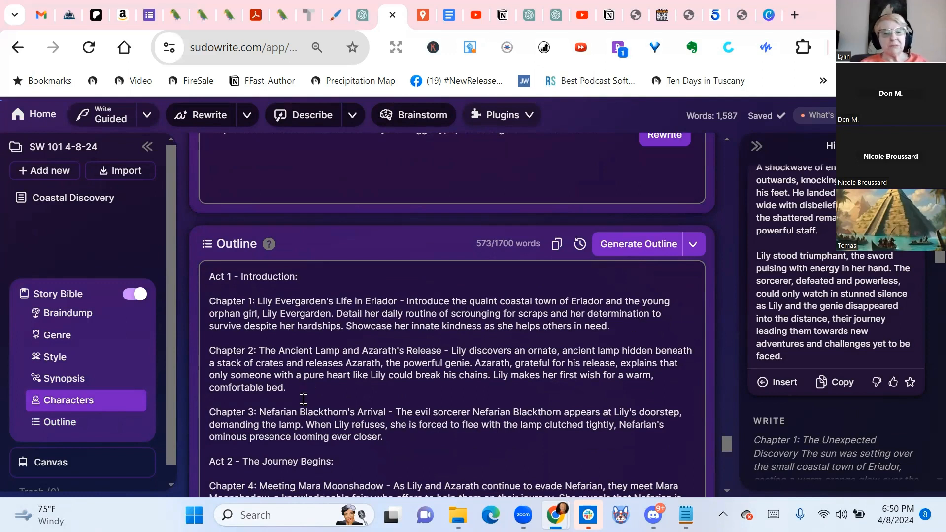
scroll(378, 338, "down", 2)
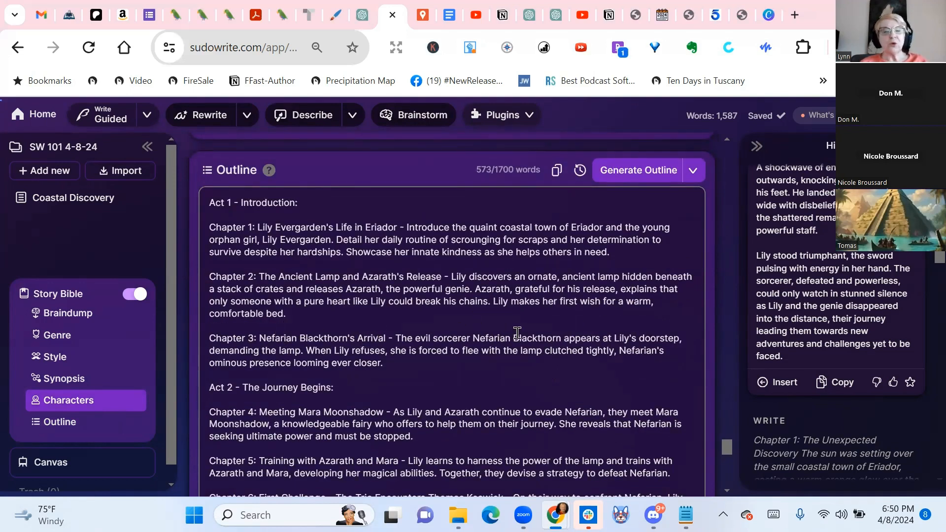
scroll(518, 334, "down", 1)
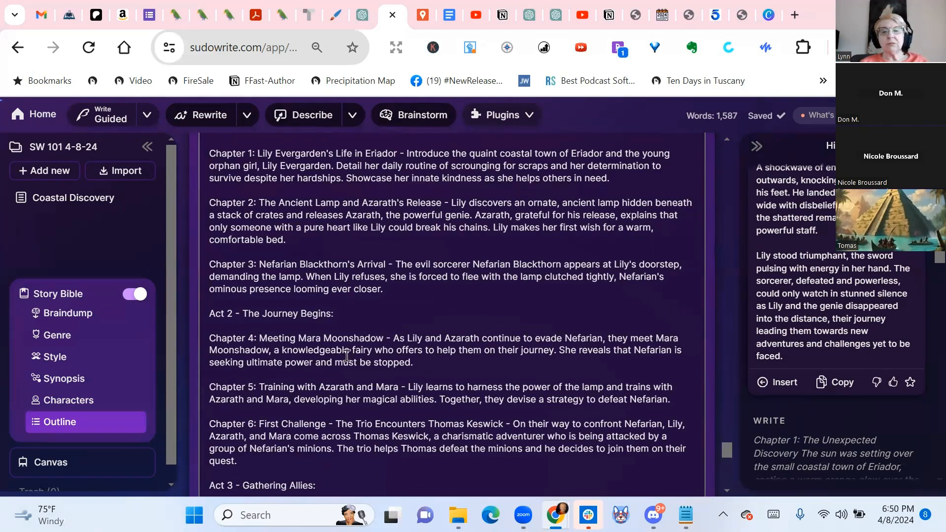
scroll(456, 349, "down", 2)
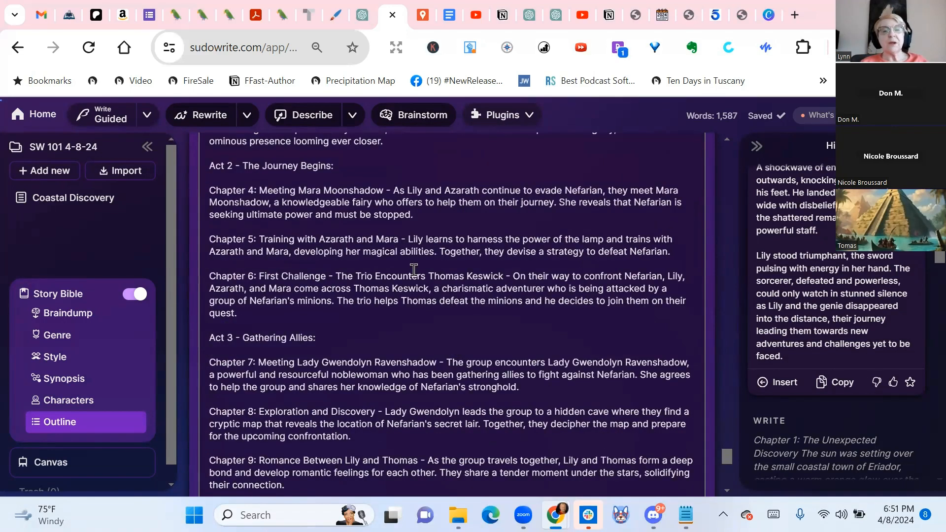
scroll(501, 272, "down", 1)
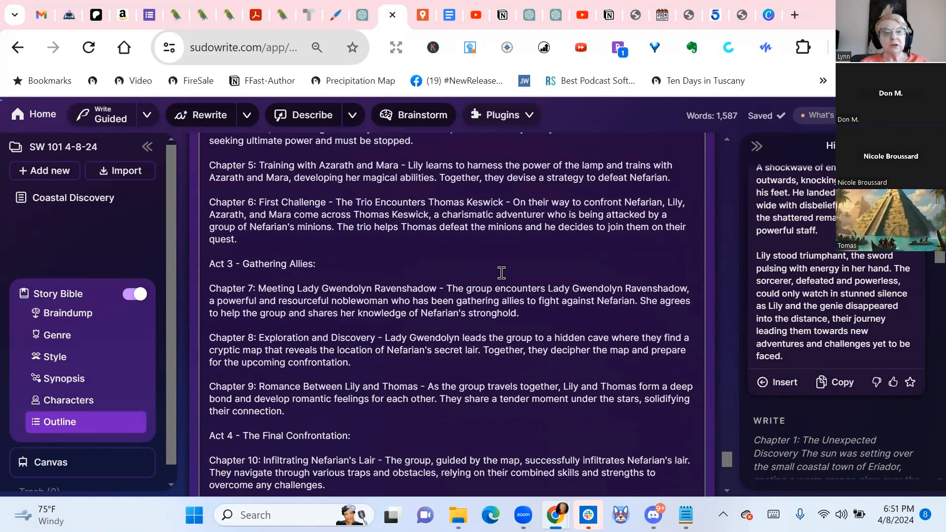
scroll(502, 272, "down", 1)
scroll(501, 273, "down", 2)
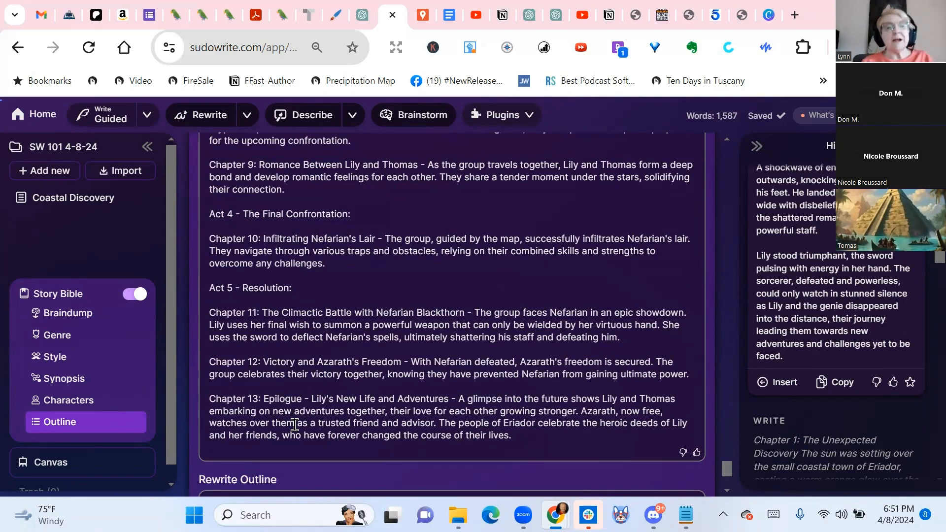
scroll(295, 424, "up", 5)
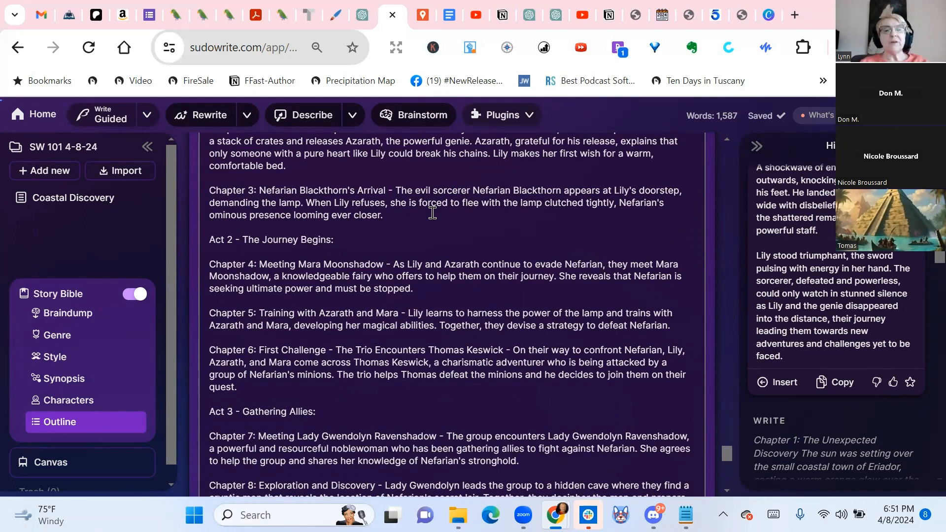
scroll(498, 277, "up", 5)
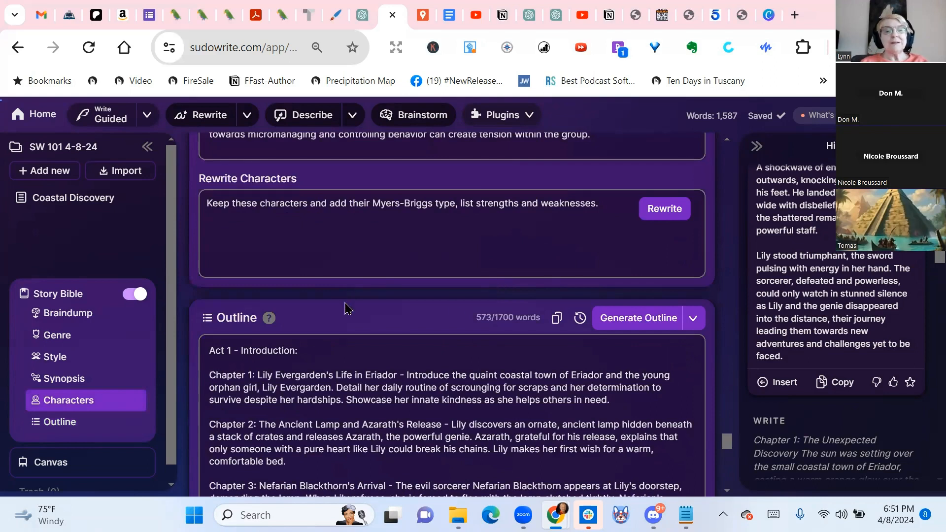
scroll(348, 308, "down", 3)
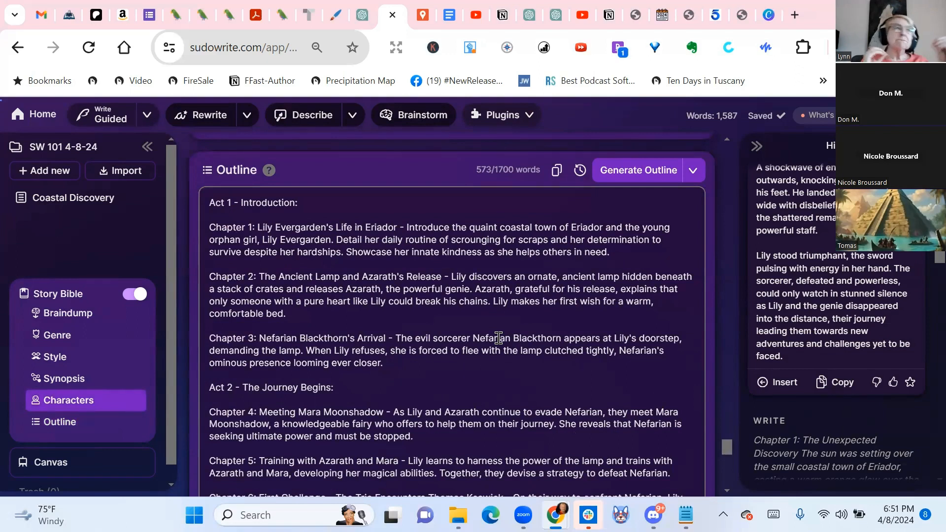
scroll(498, 338, "down", 3)
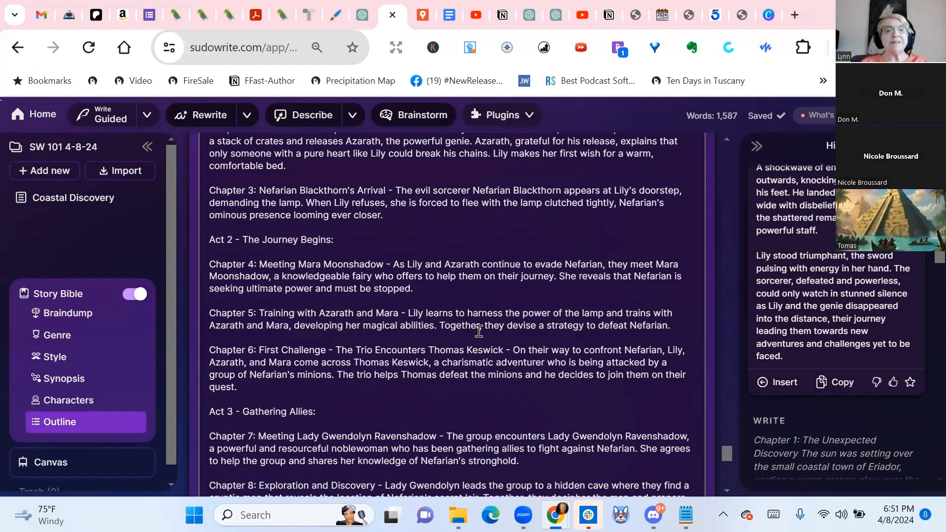
scroll(498, 338, "up", 6)
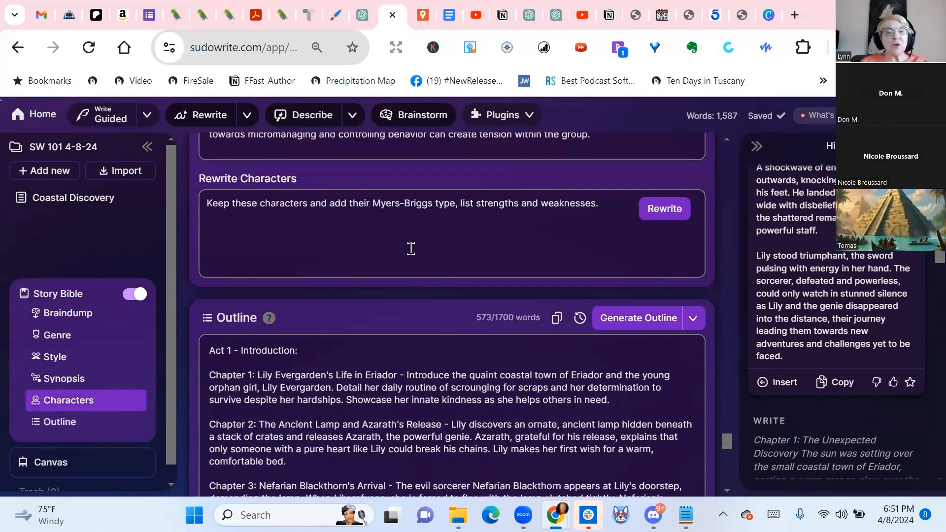
Try to apply Rewrite to the Chapter 1 and Chapter 2 entries of the outline
scroll(410, 247, "down", 5)
left_click_drag(205, 153, 368, 238)
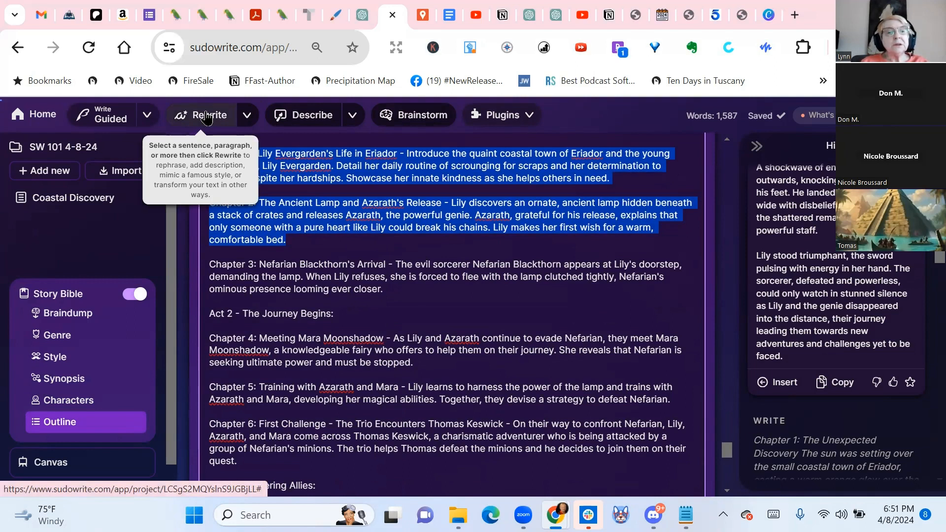
left_click(247, 118)
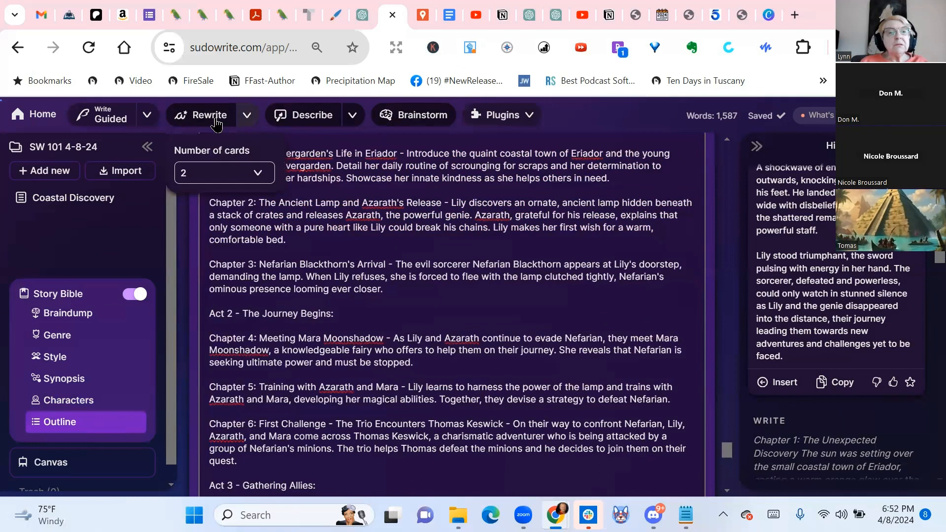
left_click(201, 118)
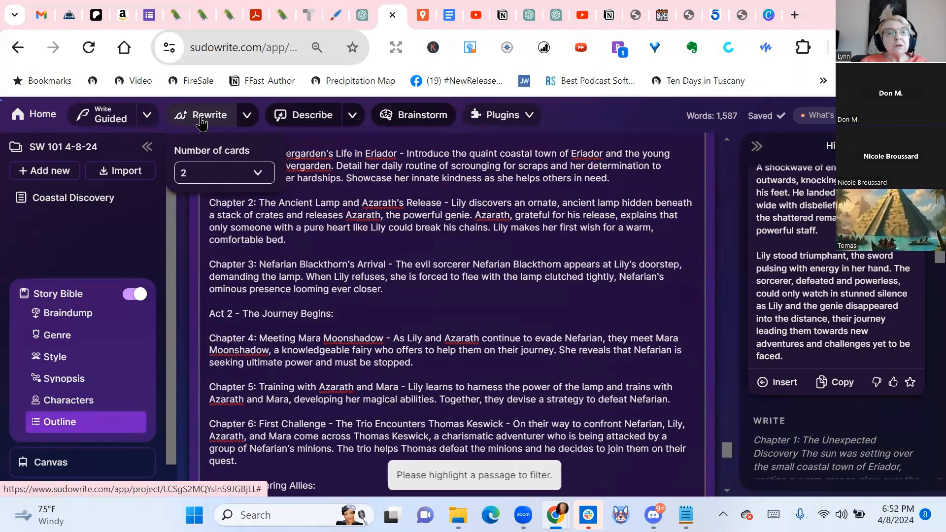
left_click(518, 276)
With the Chapter 1 and 2 outline entries selected, start Guided writing and turn its suggestions off
left_click_drag(207, 153, 382, 242)
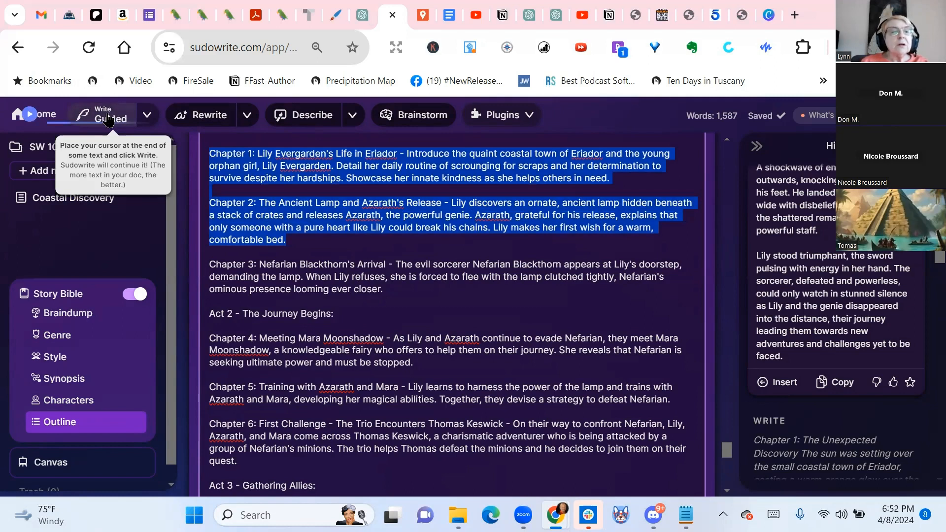
left_click(147, 118)
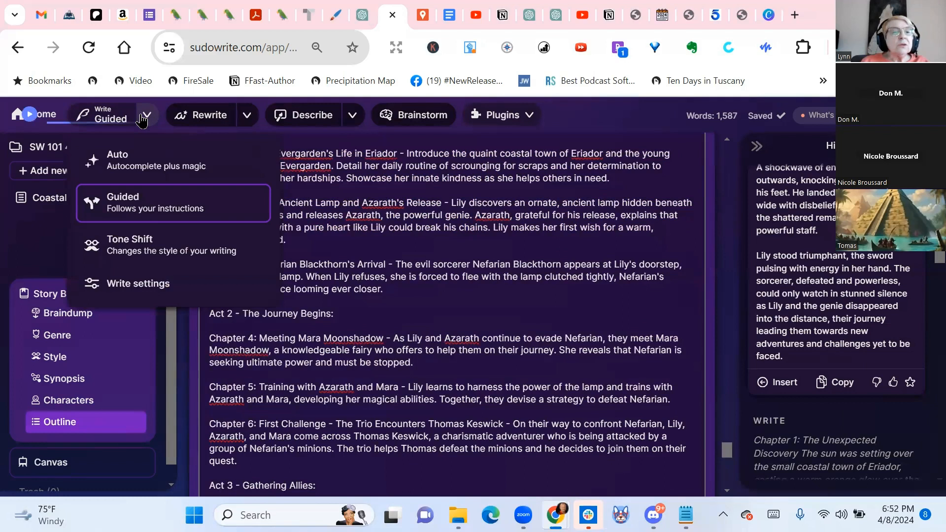
left_click(149, 212)
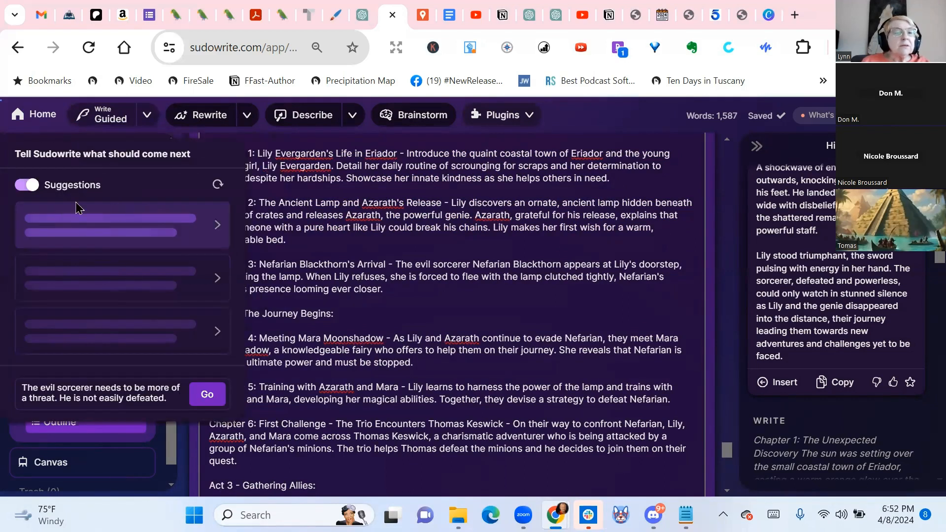
left_click(17, 189)
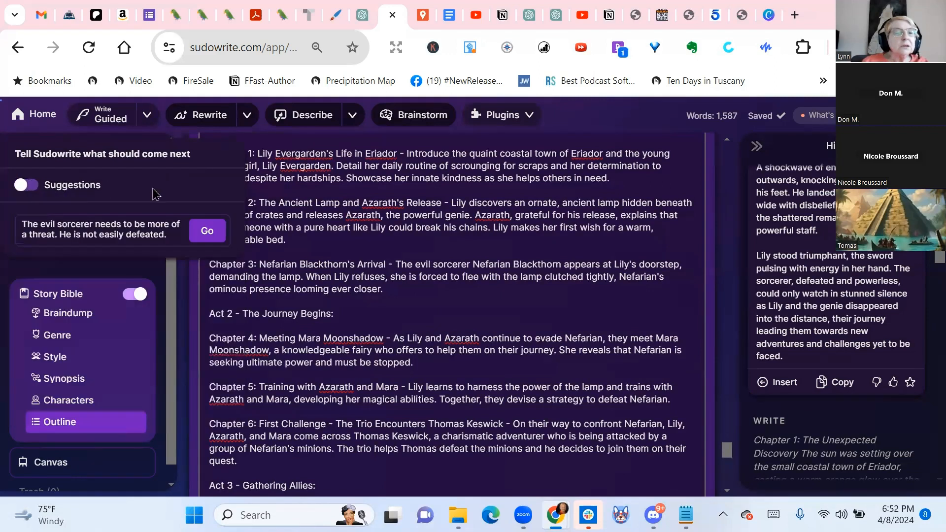
Replace the Guided instruction with "Combine these first 2 chapters to make the story move faster." and generate the text
left_click_drag(173, 232, 2, 234)
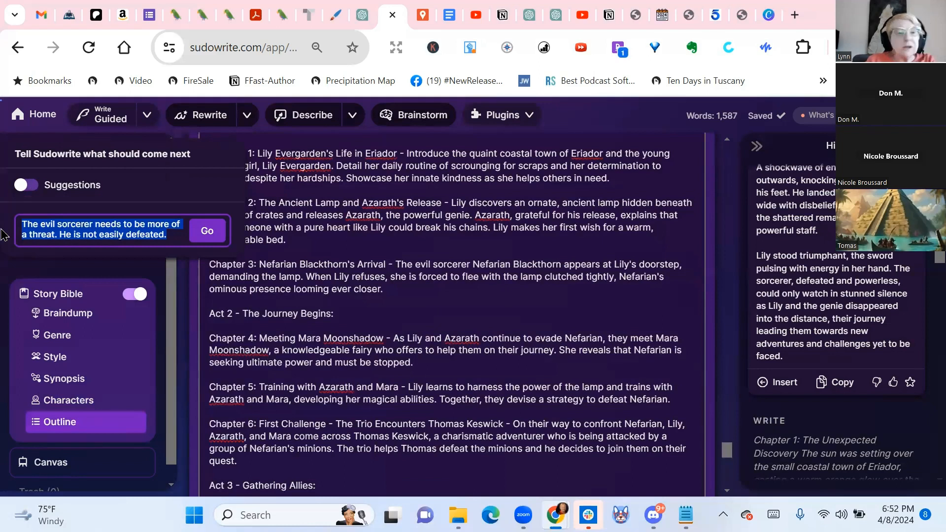
key("BackSpace")
type("Combine these first 2 chapters")
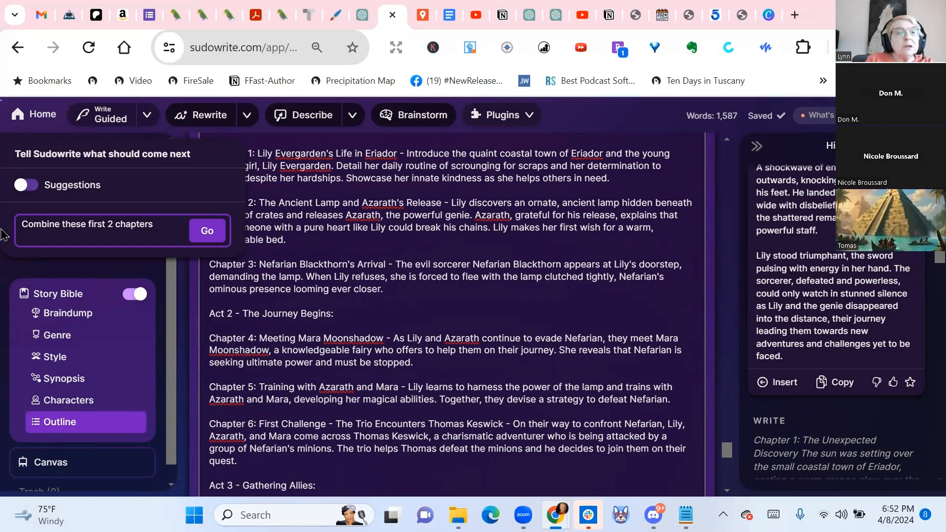
type("to make the story move faster.")
left_click(208, 233)
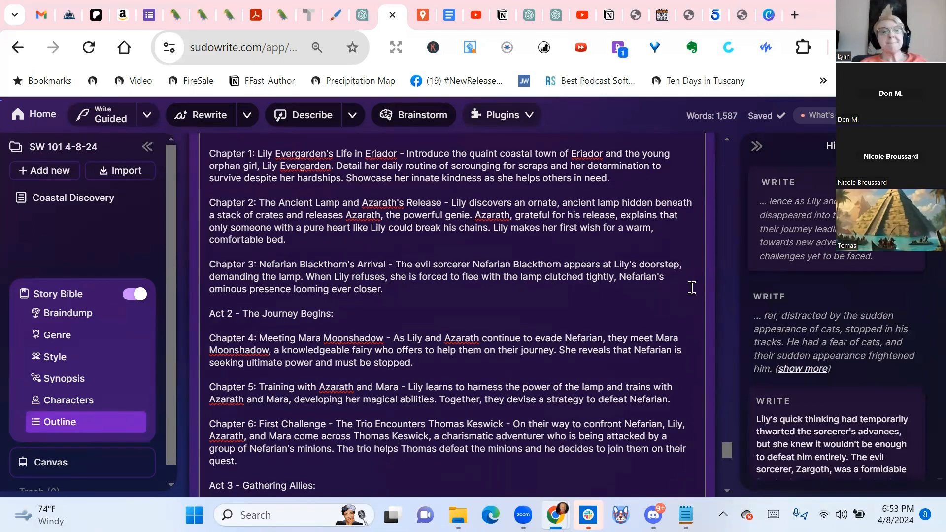
Read the newly generated passage in the history and compare it with the outline's first two chapters
scroll(691, 288, "up", 2)
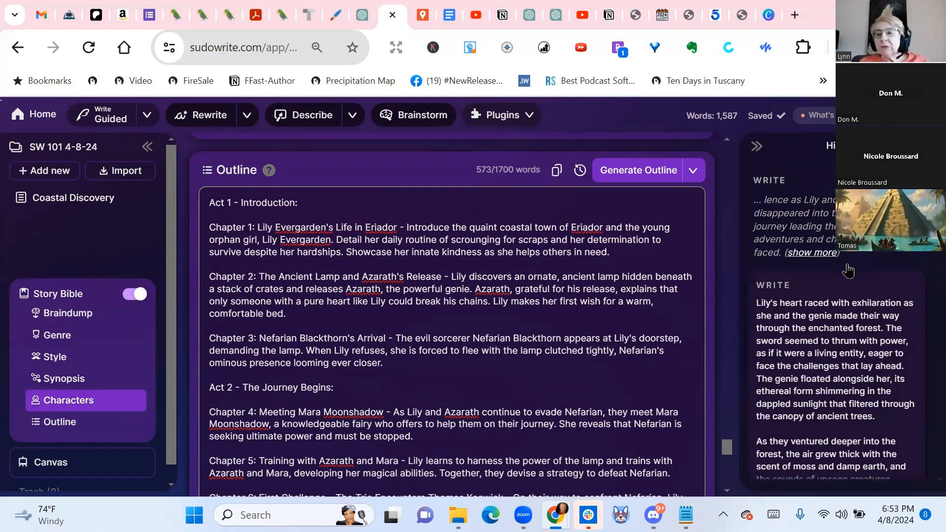
scroll(892, 309, "down", 5)
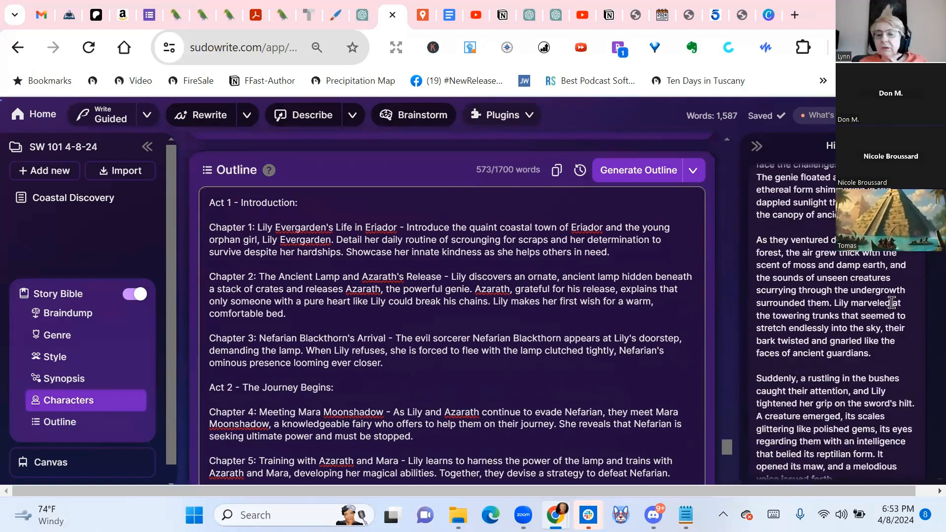
scroll(892, 302, "down", 3)
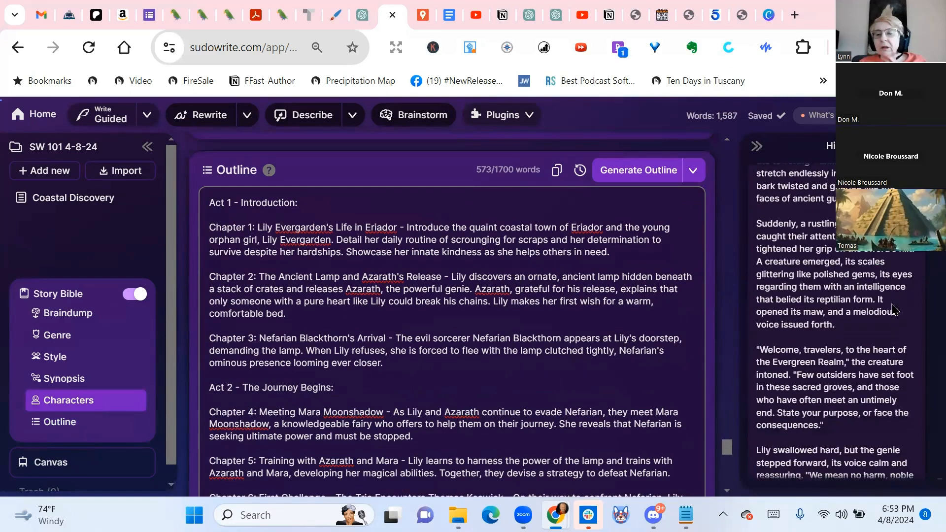
scroll(897, 324, "up", 10)
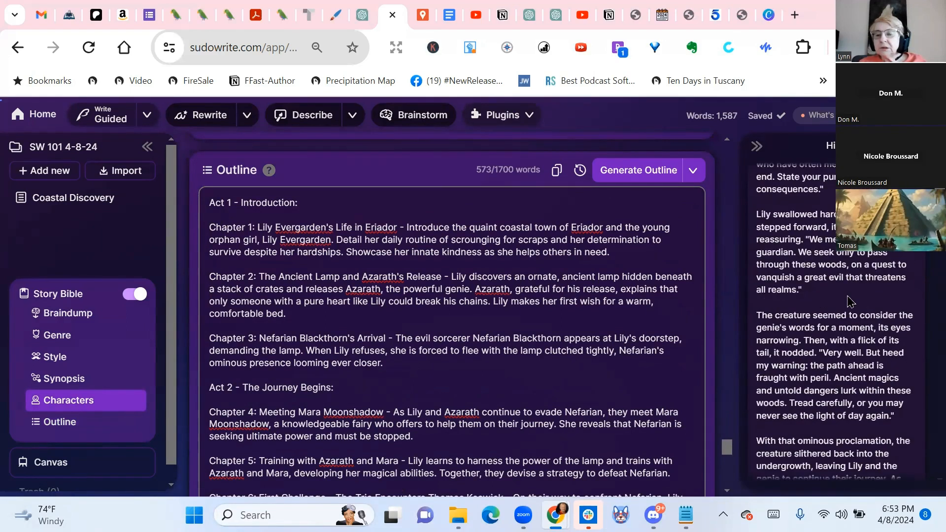
scroll(845, 295, "down", 10)
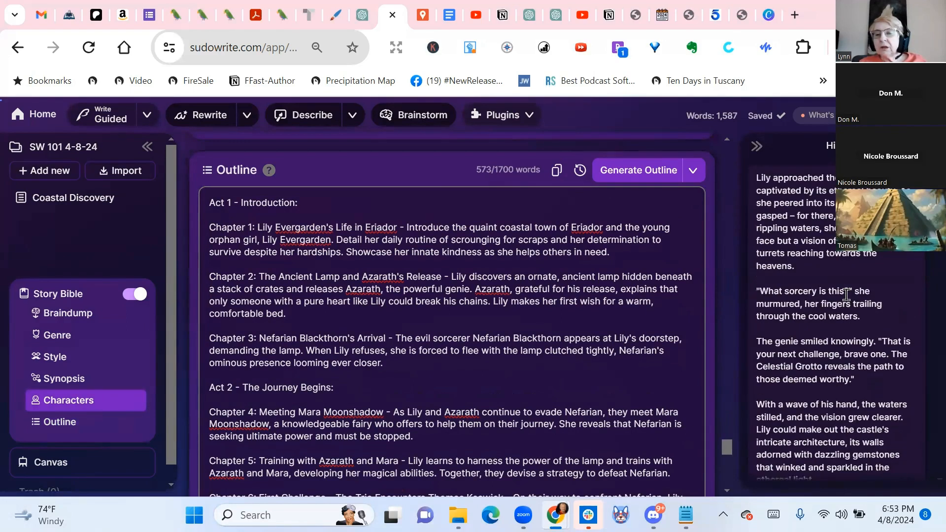
scroll(840, 295, "down", 2)
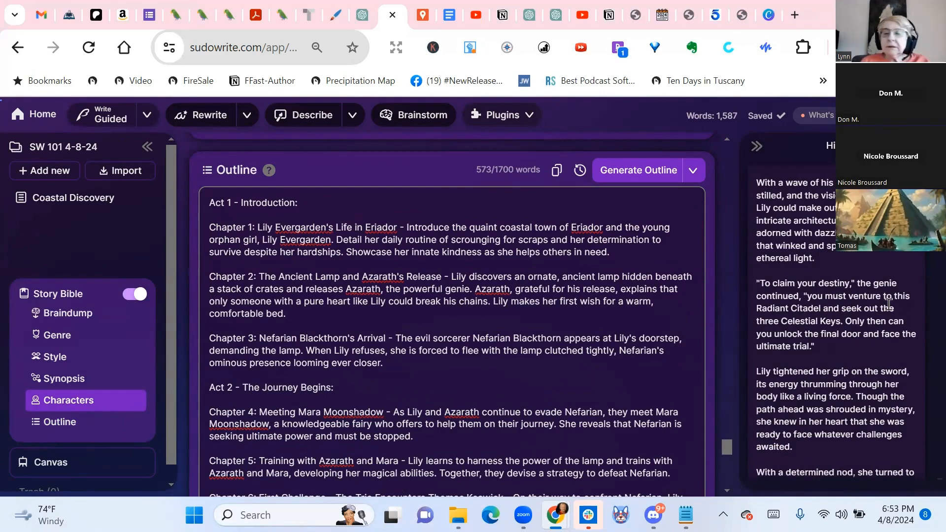
Run Quick Edit on the outline's Chapter 1 and 2 entries with "Combine the first 2 chapters into one chapter to make the story move faster."
left_click(209, 225)
left_click_drag(209, 225, 385, 315)
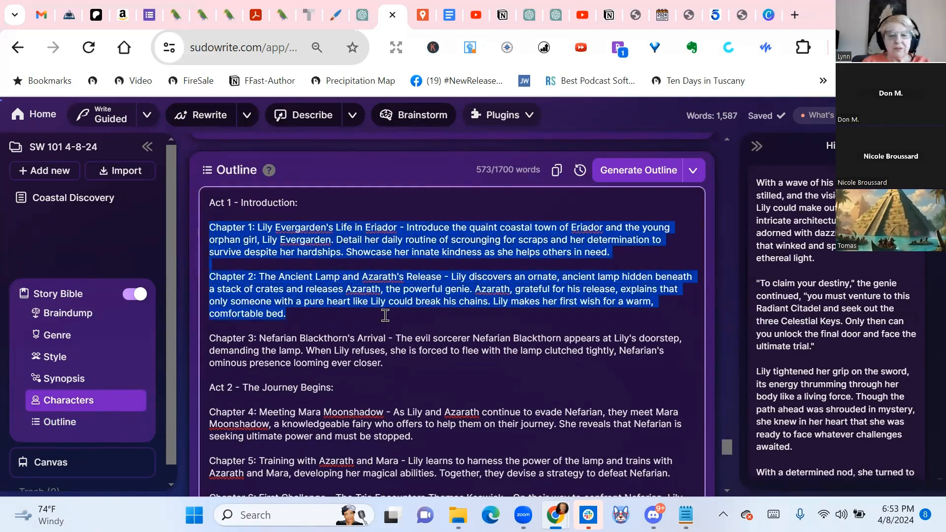
key("ctrl+k")
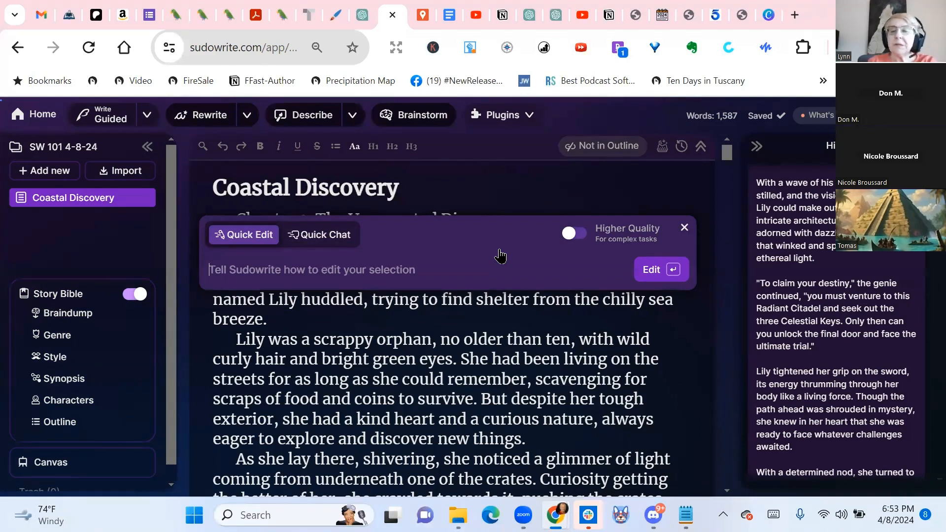
type("Combine")
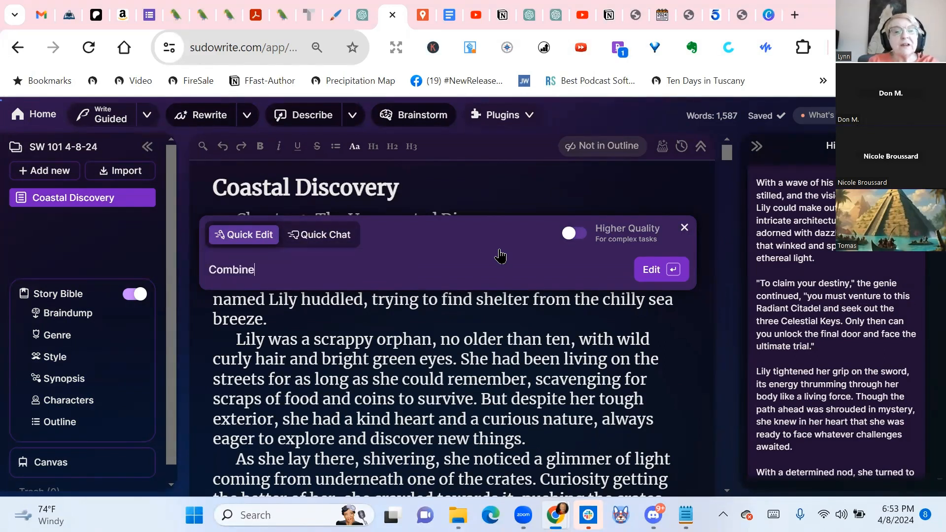
type(" the ")
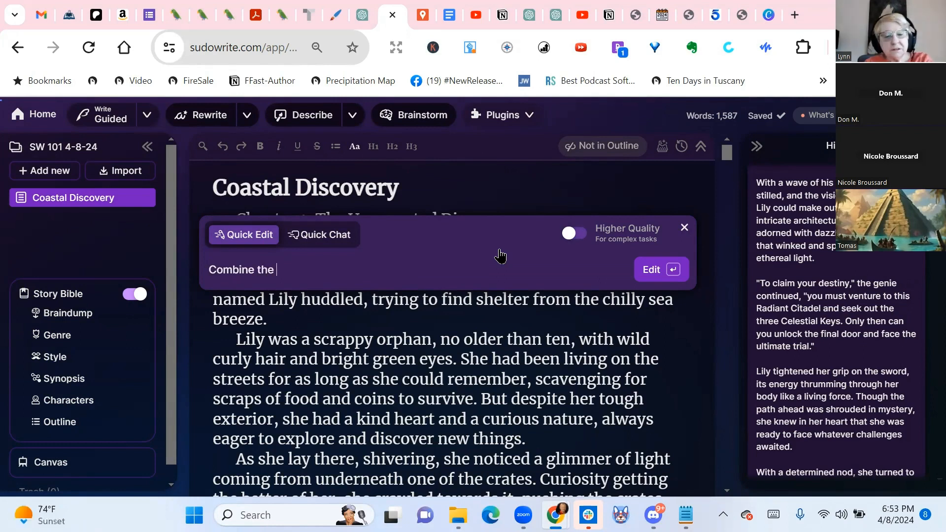
type("first 2 chapters in")
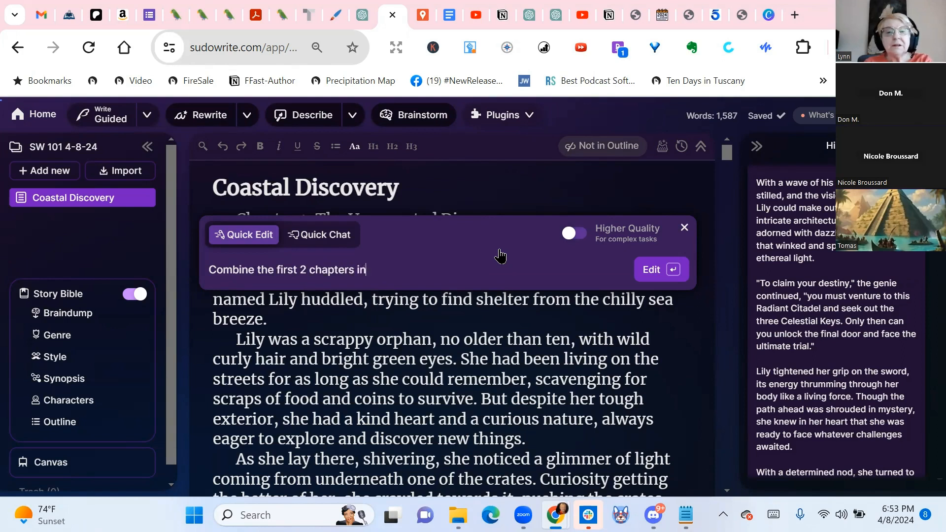
type("to one chapter")
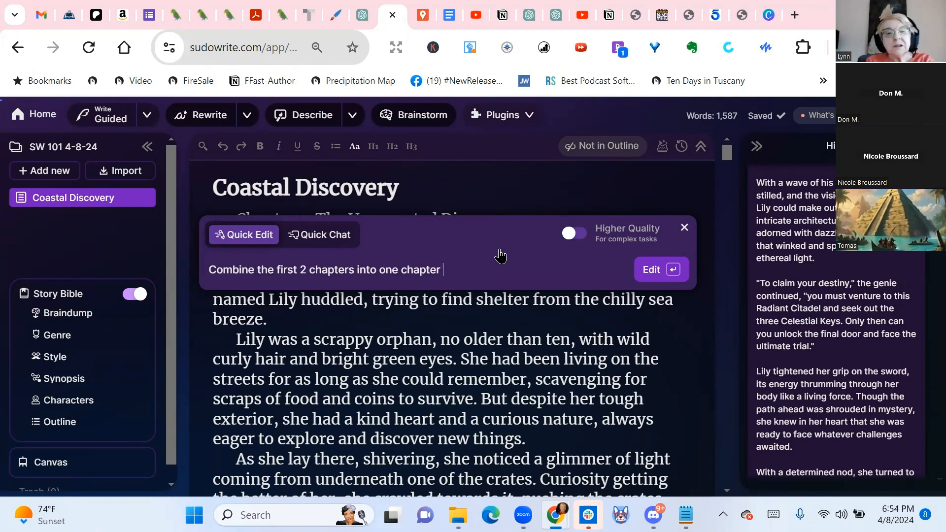
type("to make the story move")
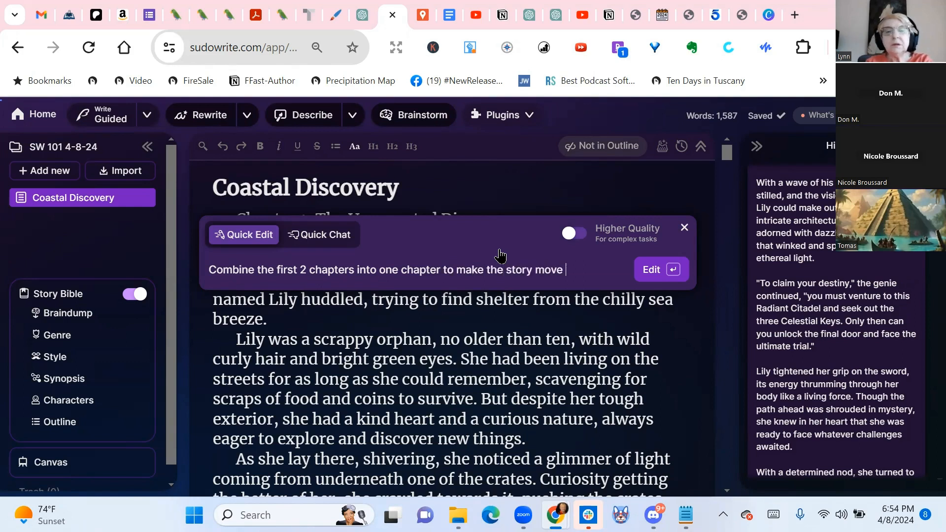
type(" faster.")
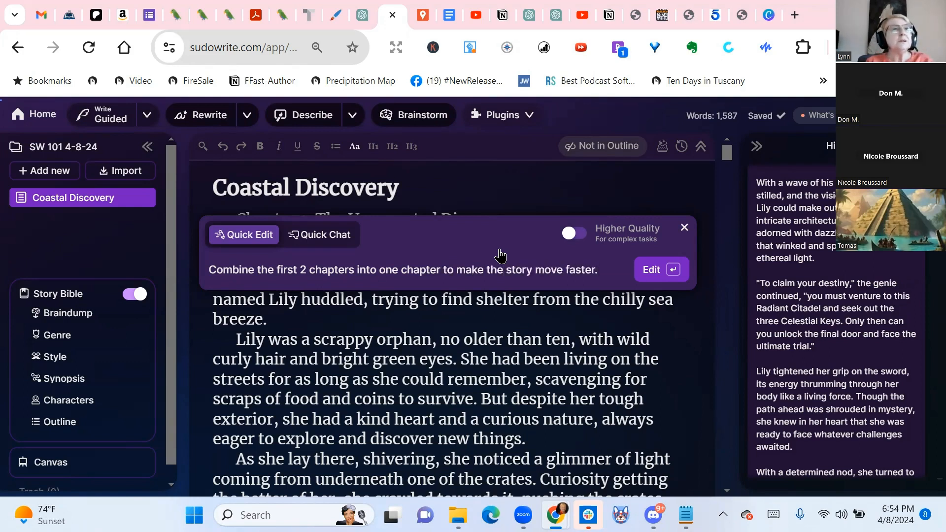
key("Return")
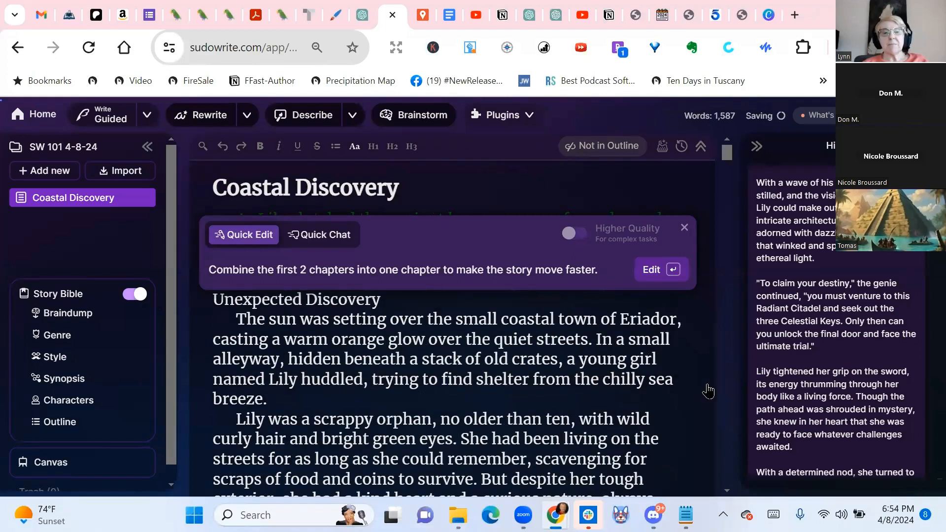
Look through the Coastal Discovery document for the Quick Edit result and check the outline's first two chapters against it
scroll(583, 372, "down", 4)
scroll(585, 374, "down", 16)
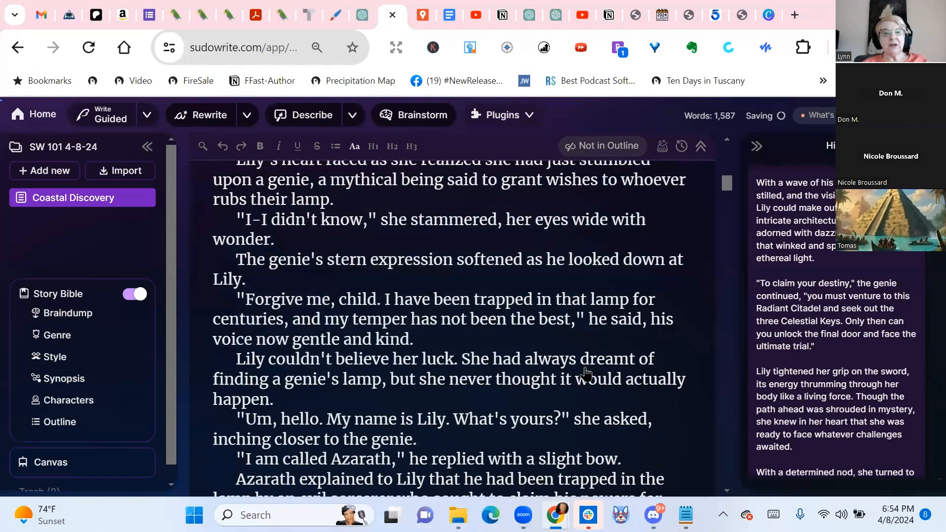
scroll(585, 374, "down", 8)
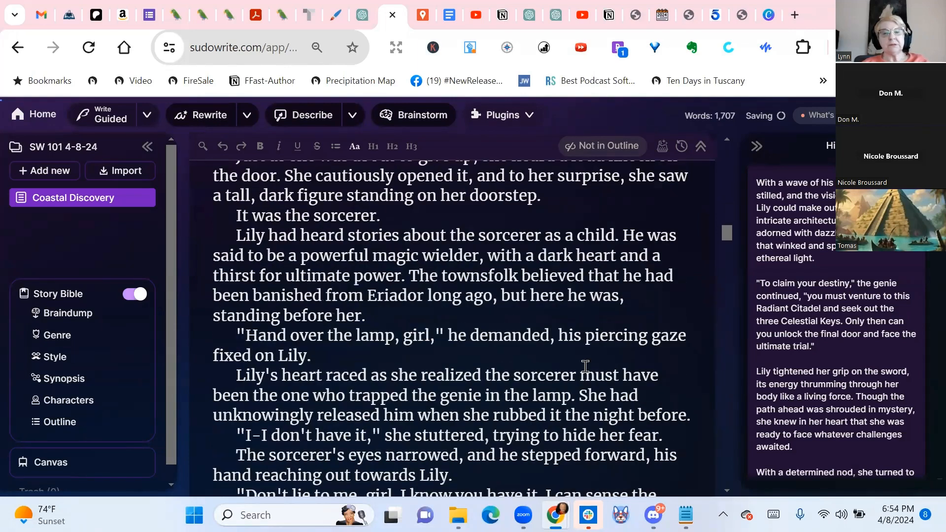
scroll(585, 366, "down", 18)
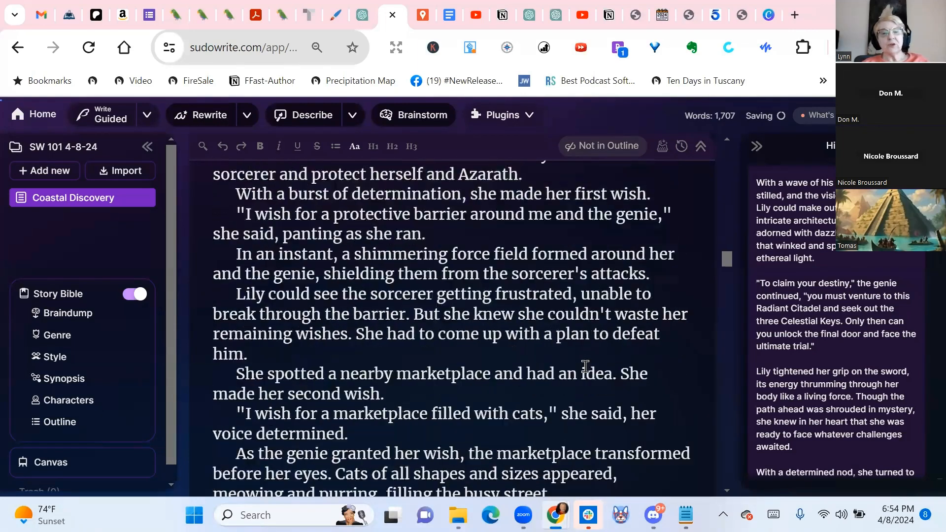
scroll(586, 366, "up", 20)
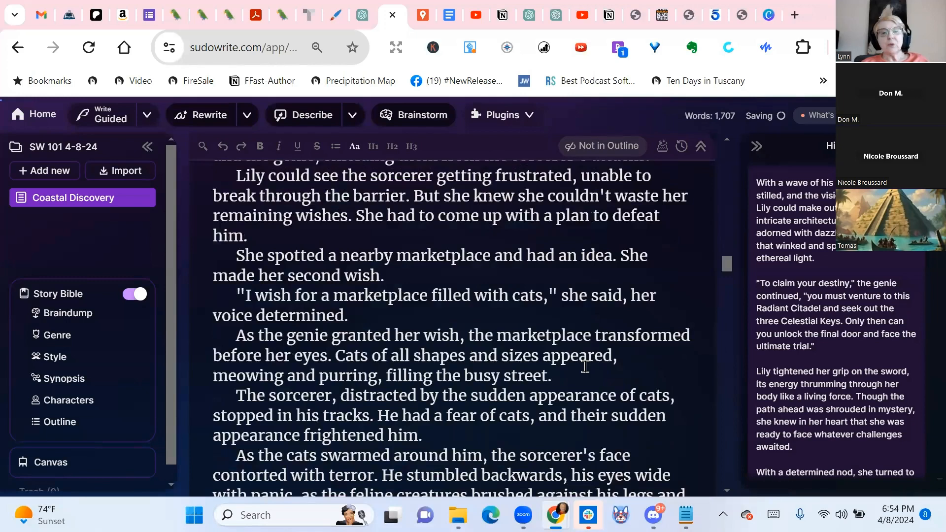
scroll(585, 366, "up", 15)
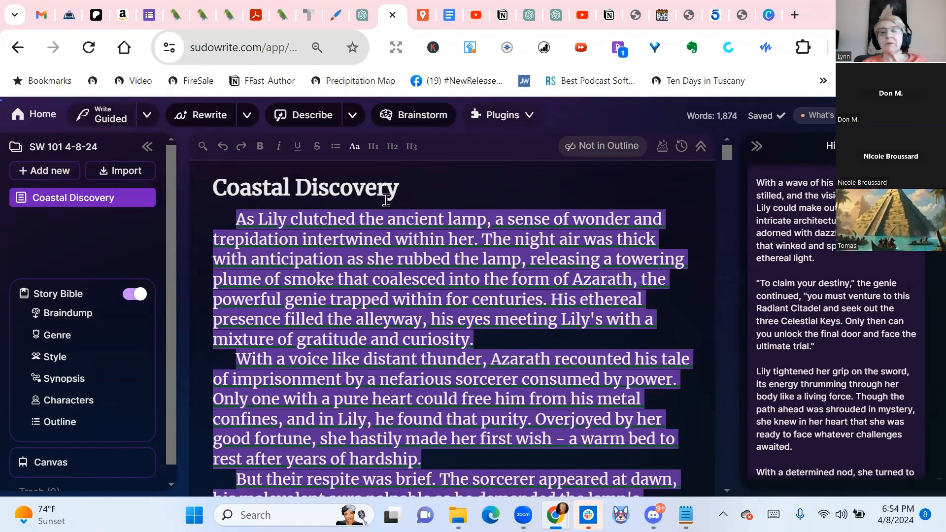
left_click(61, 424)
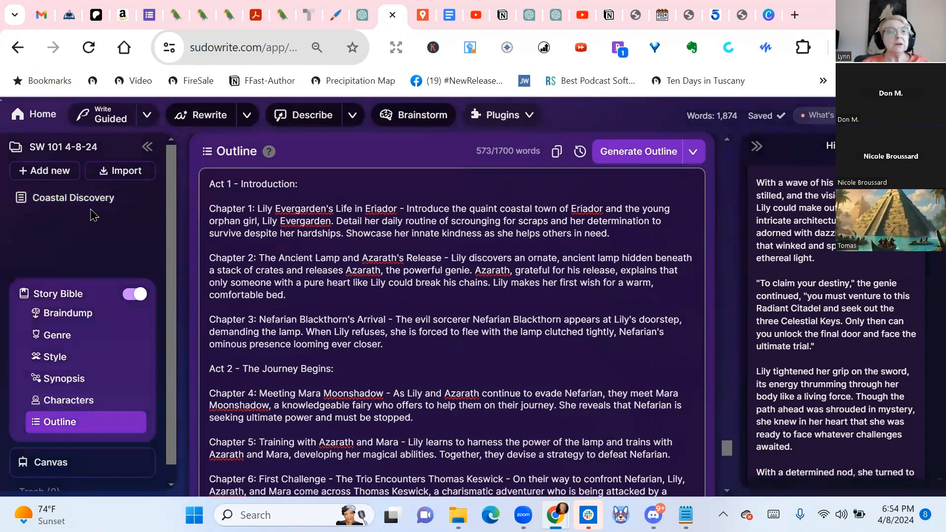
left_click(73, 202)
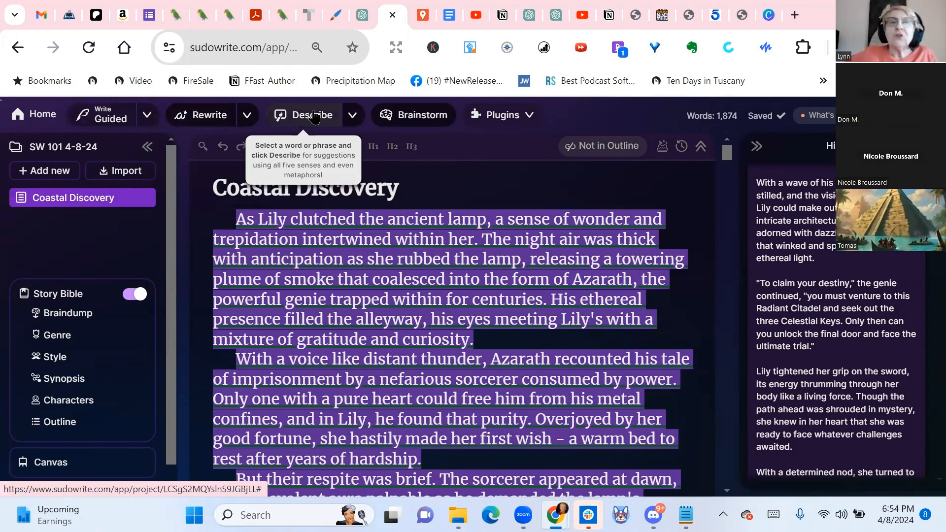
Turn off Taste, Touch and Metaphor for Describe and run it on the opening paragraph of Coastal Discovery
left_click(354, 118)
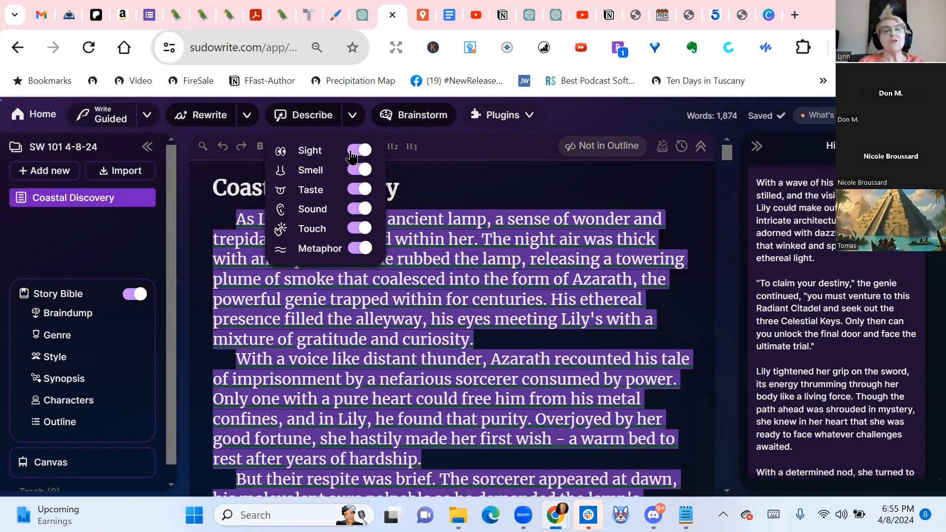
left_click(357, 192)
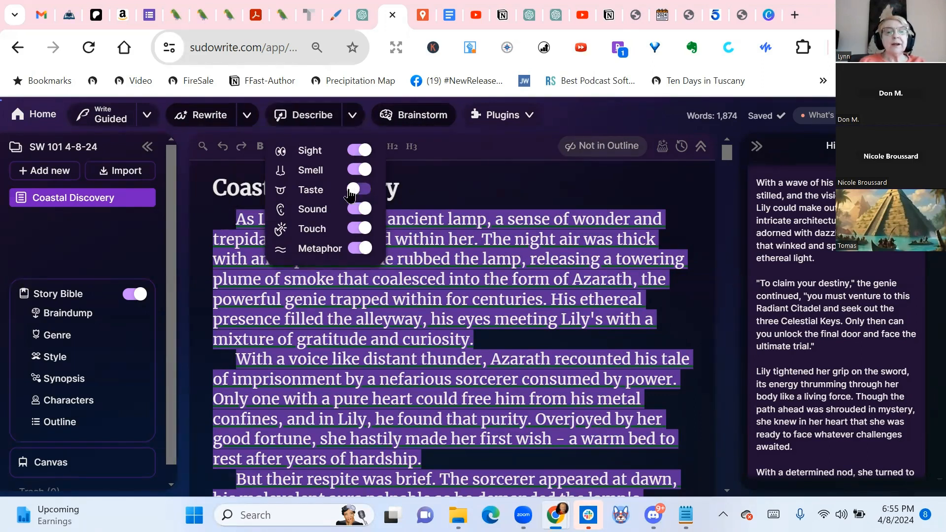
left_click(359, 228)
left_click(356, 249)
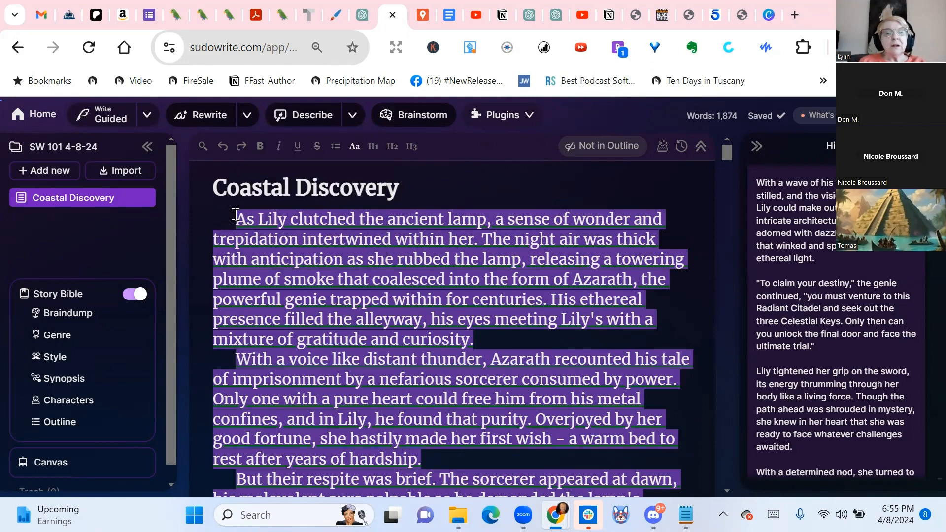
left_click_drag(236, 217, 511, 333)
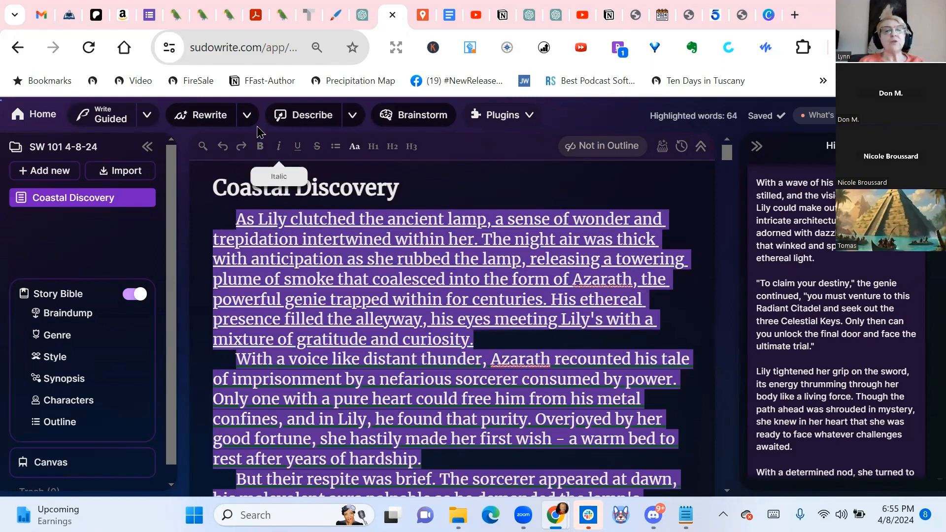
left_click(306, 118)
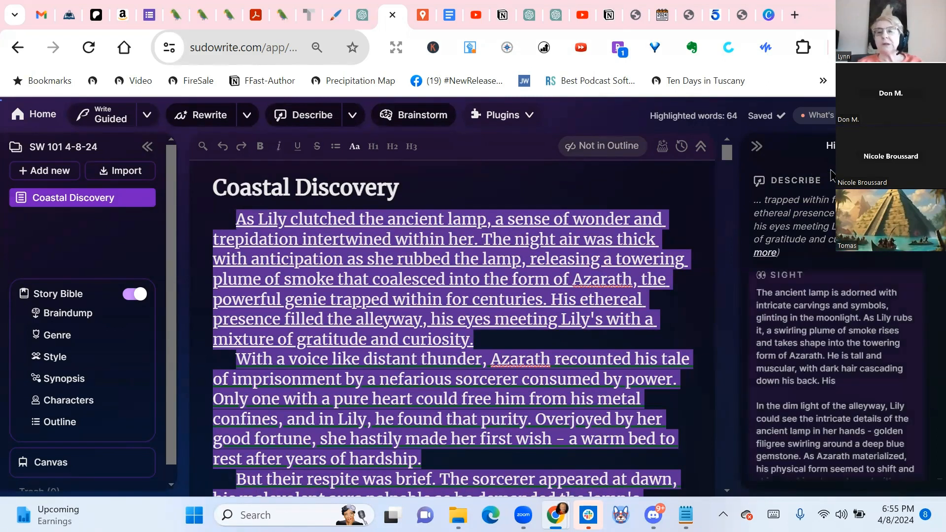
Read through the Sight, Smell and Sound descriptions generated for the opening paragraph
scroll(861, 256, "down", 1)
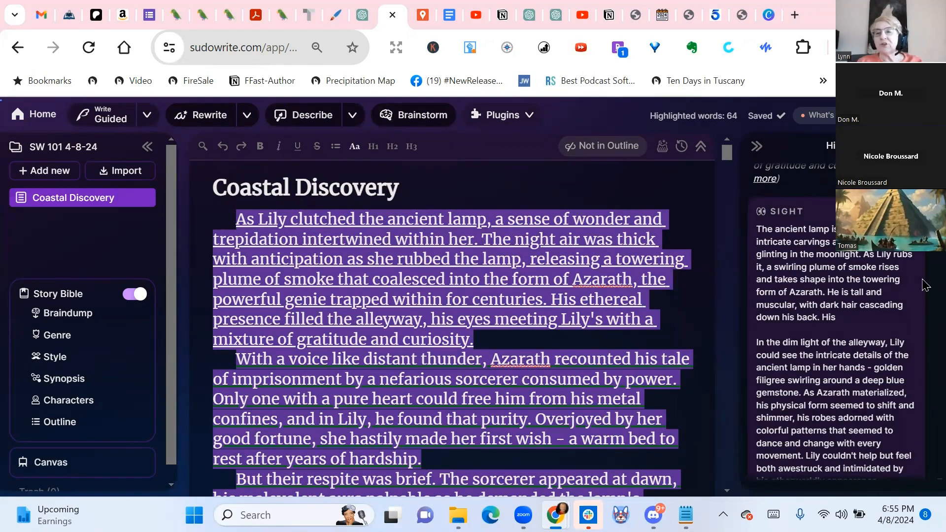
scroll(865, 268, "down", 1)
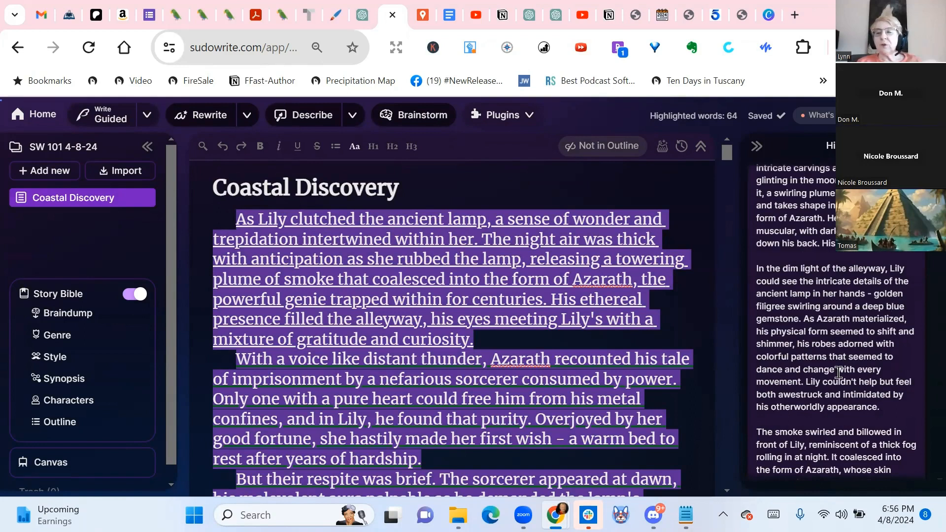
scroll(838, 372, "down", 4)
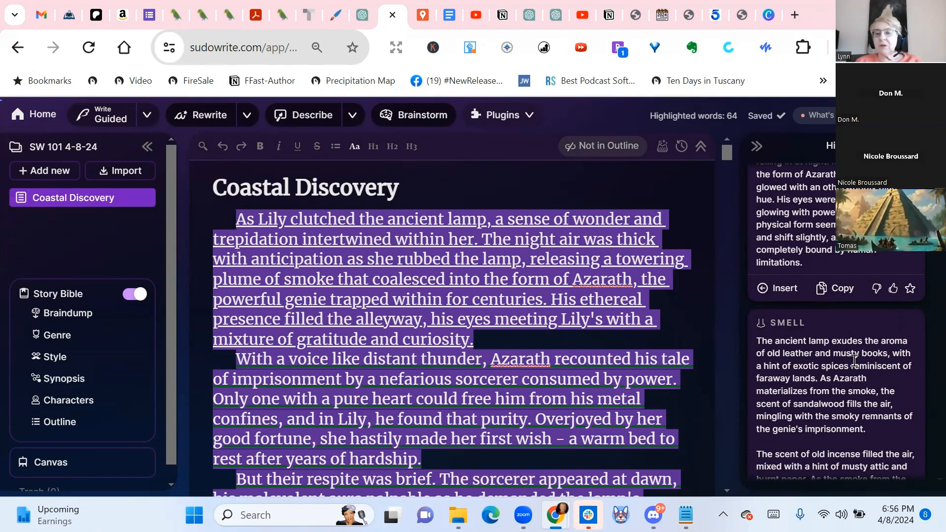
scroll(853, 360, "down", 5)
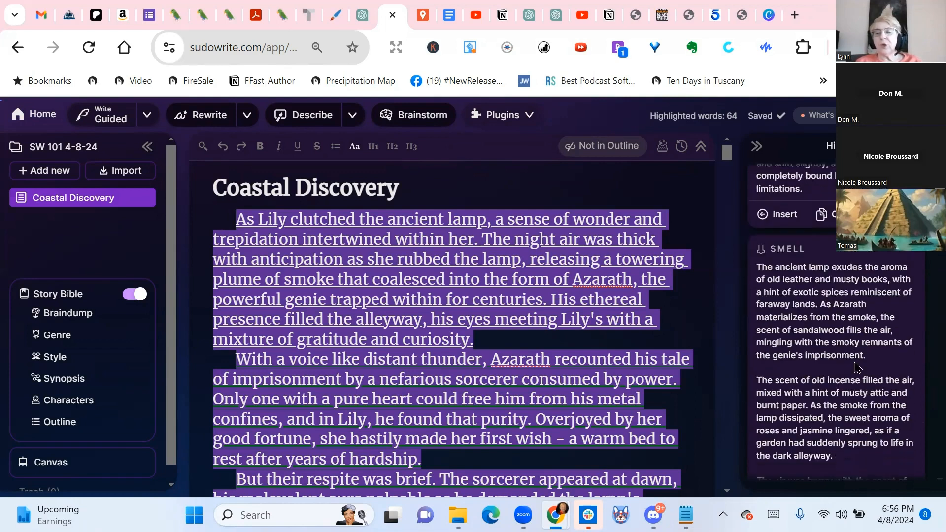
scroll(840, 281, "down", 5)
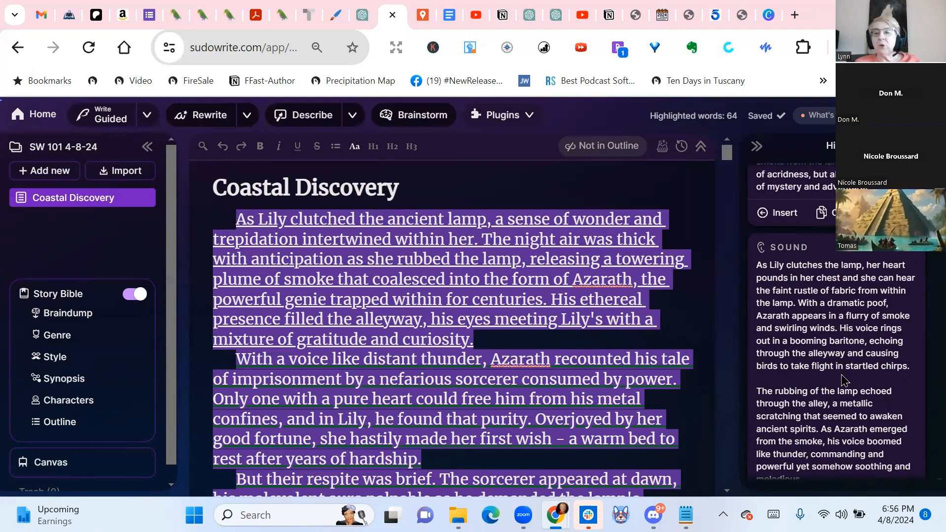
scroll(844, 381, "down", 1)
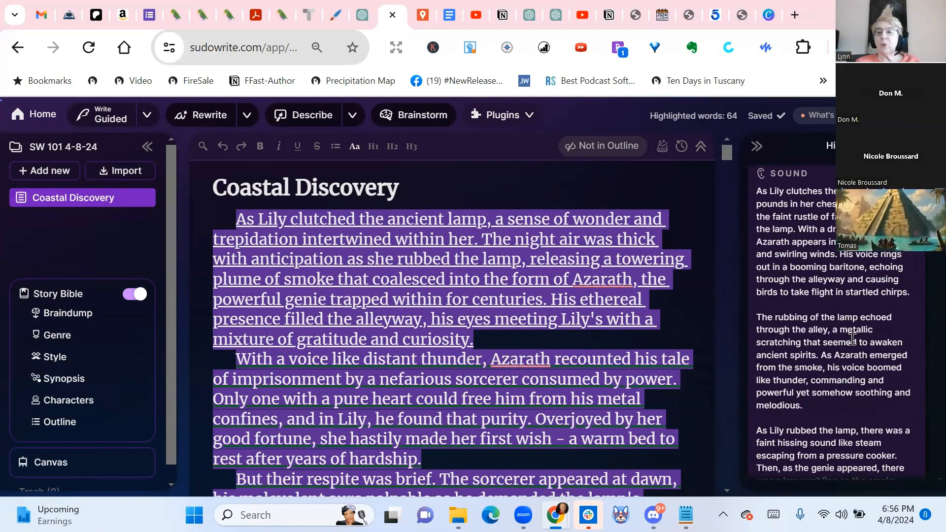
scroll(852, 337, "down", 1)
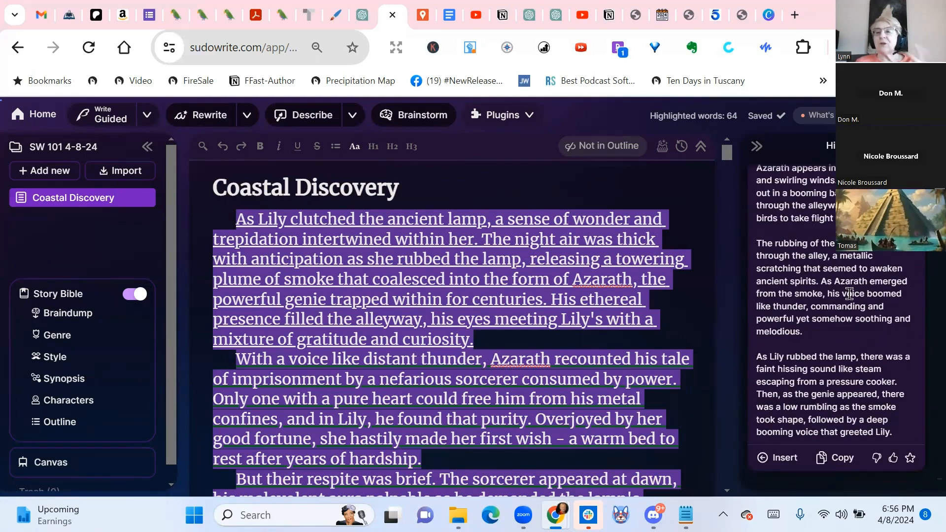
scroll(857, 266, "down", 1)
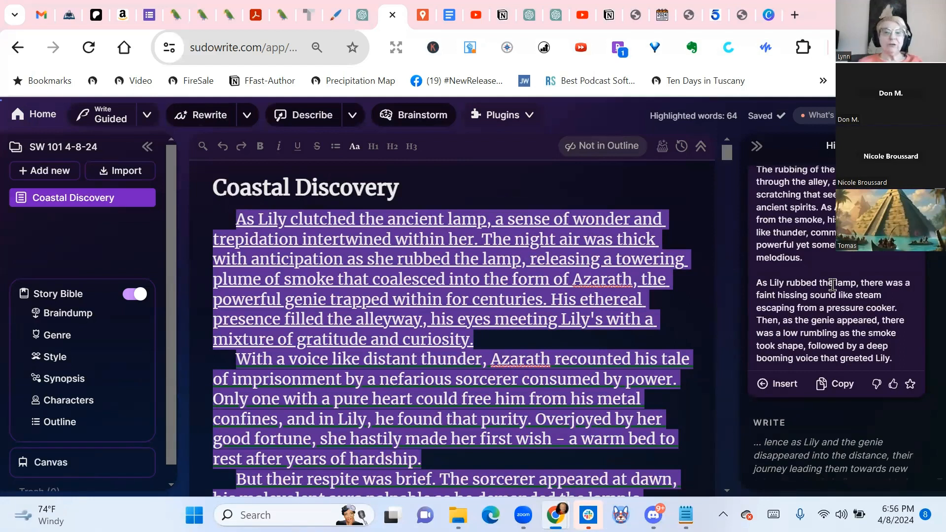
Review the opening paragraph and the rest of the pending Quick Edit rewrite against the original story text below it
left_click_drag(234, 211, 575, 350)
left_click(253, 226)
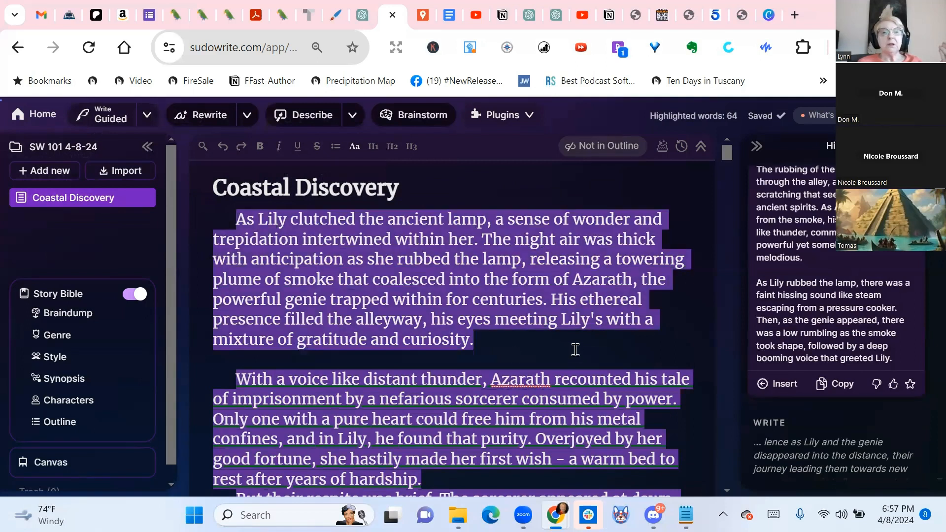
scroll(354, 295, "down", 4)
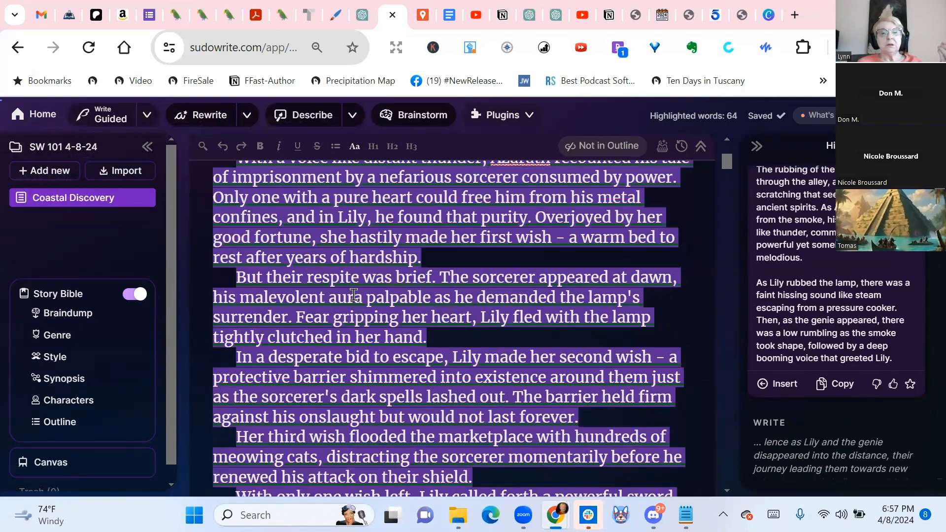
scroll(354, 295, "up", 4)
left_click(584, 340)
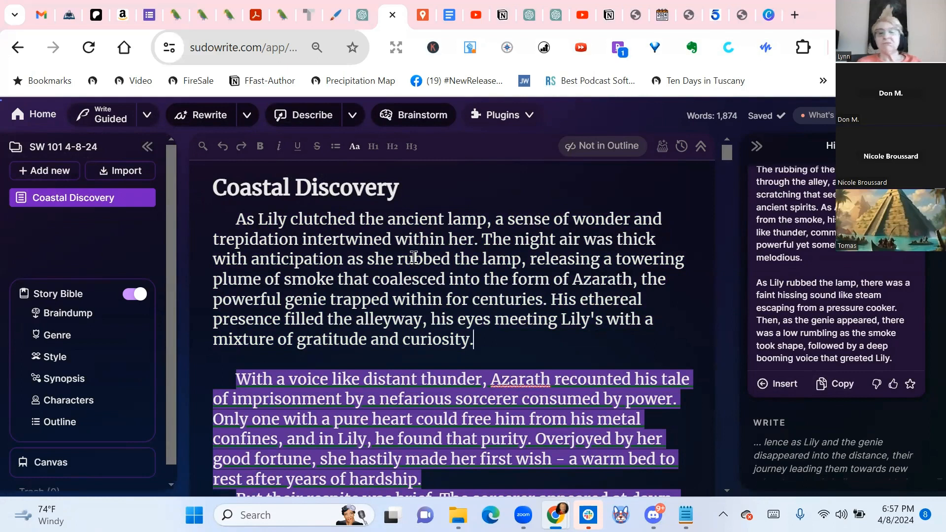
scroll(545, 282, "down", 4)
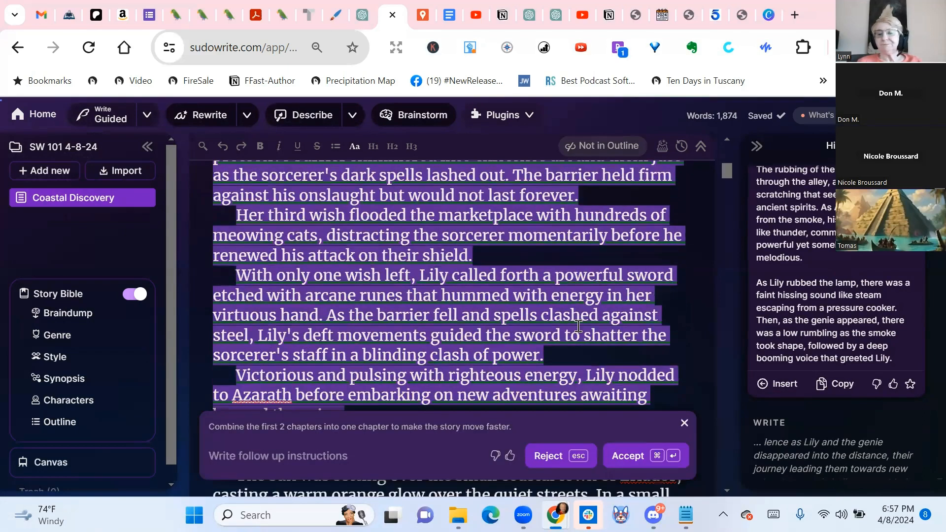
scroll(578, 326, "down", 2)
scroll(578, 326, "up", 12)
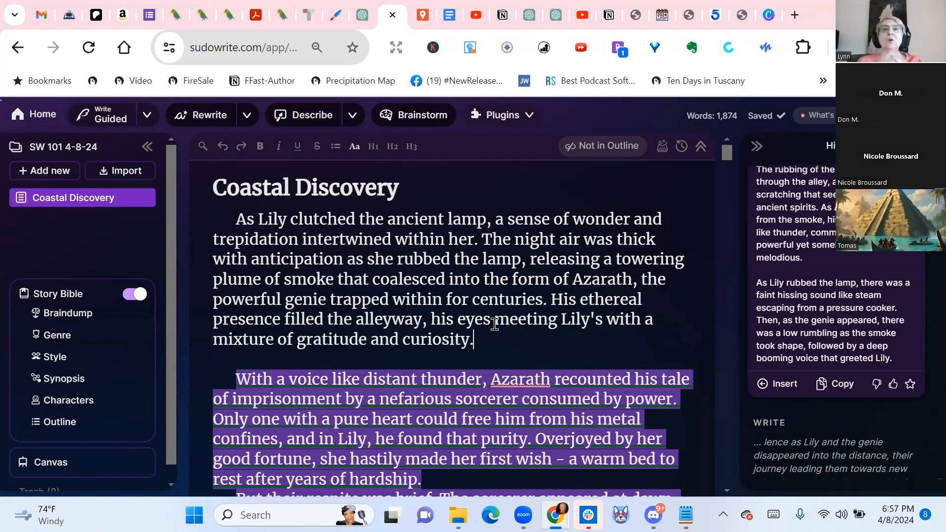
scroll(408, 321, "down", 5)
scroll(408, 321, "down", 5)
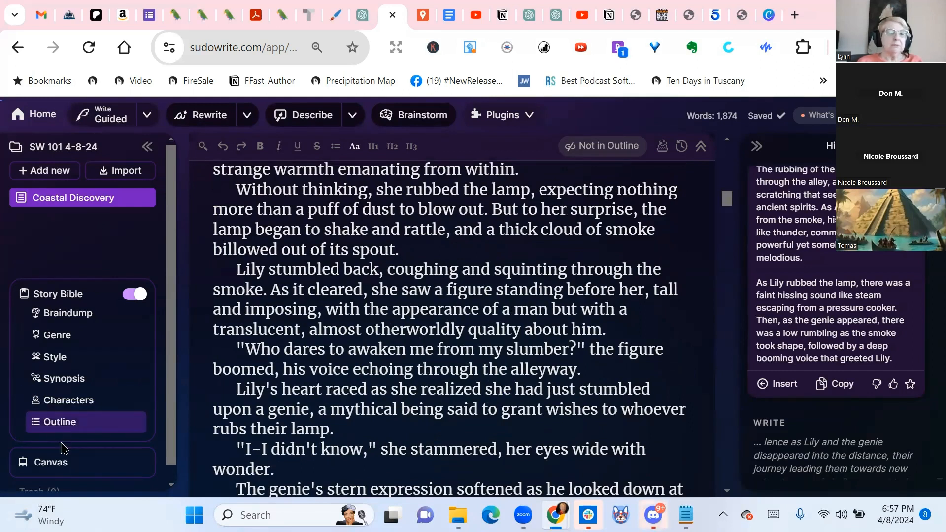
Merge Chapter 2 into Chapter 1 in the Story Bible outline by removing the "Chapter 2:" label and the line breaks between the two paragraphs
left_click(62, 427)
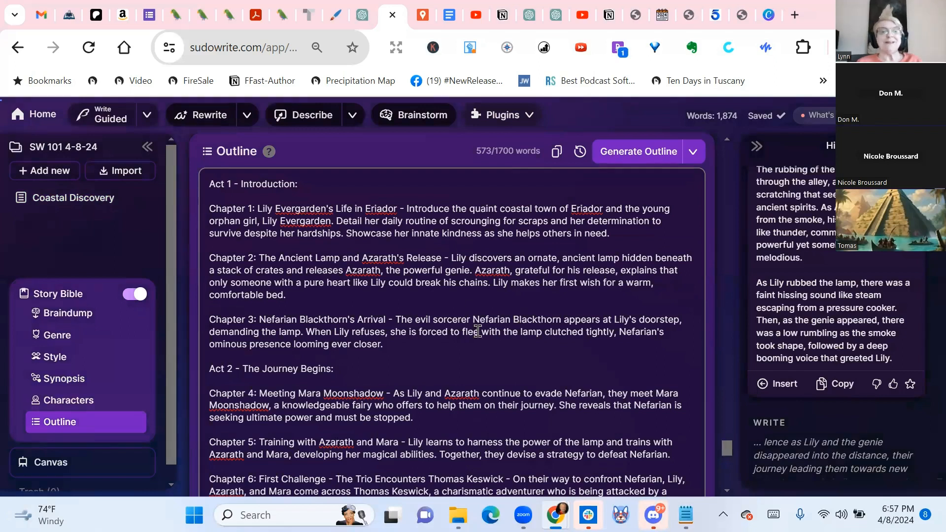
scroll(477, 331, "down", 10)
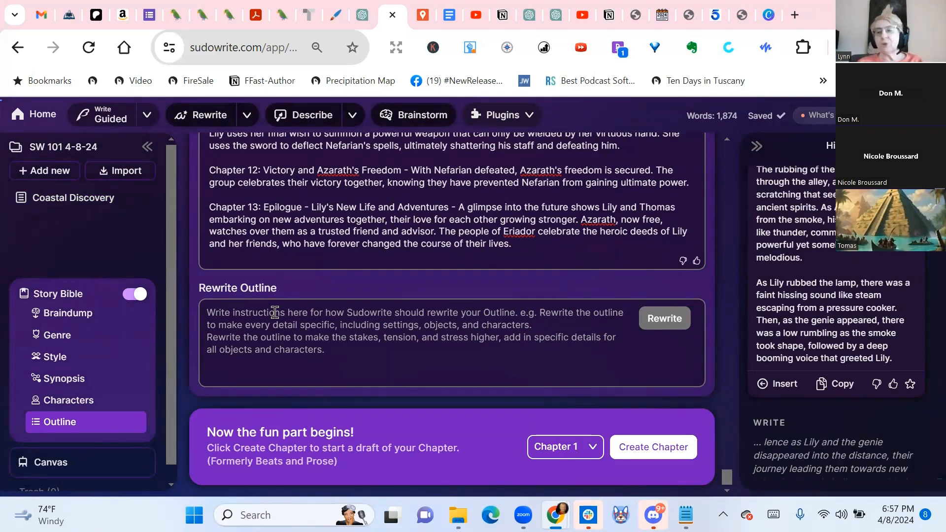
scroll(409, 207, "up", 10)
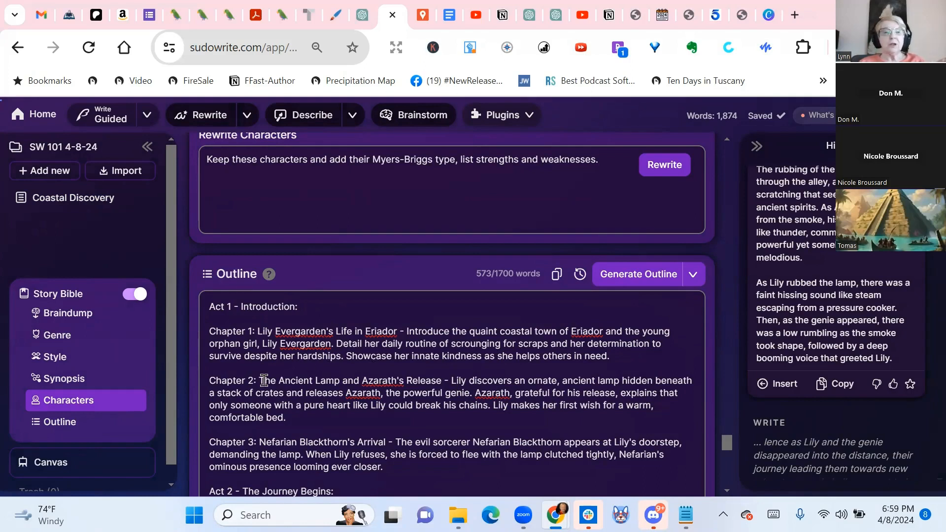
left_click_drag(254, 380, 192, 382)
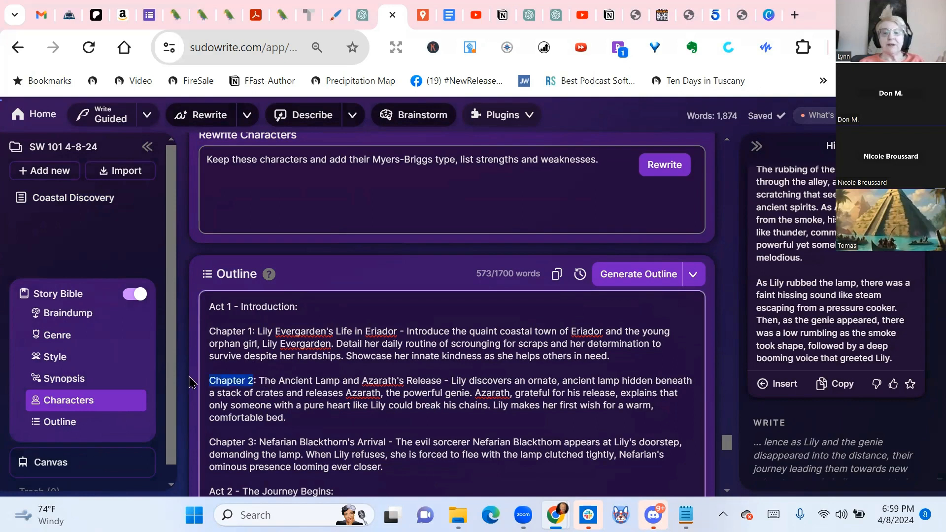
key("BackSpace")
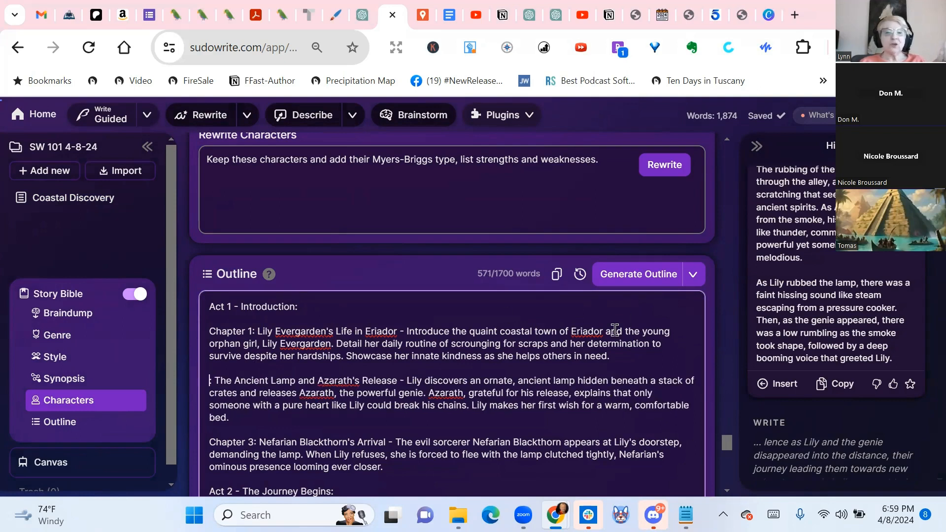
key("Delete")
left_click(636, 355)
key("Delete")
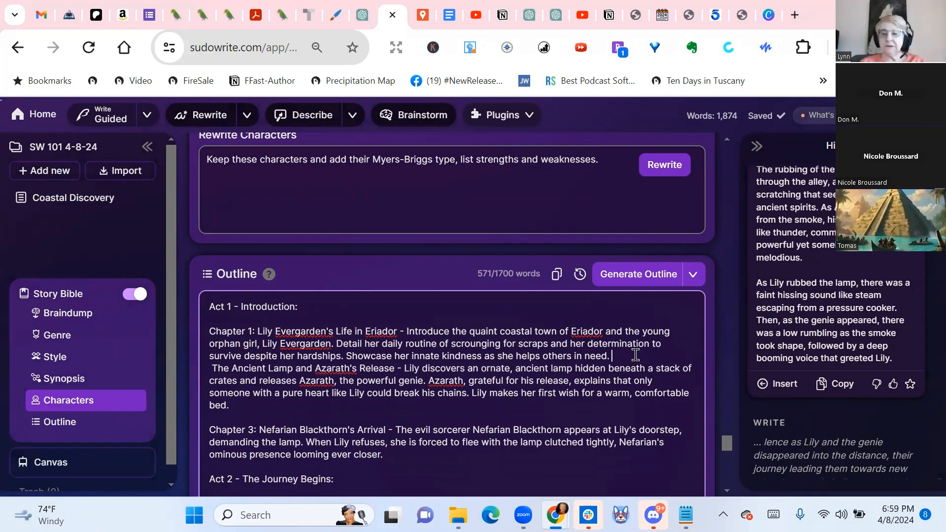
key("Delete")
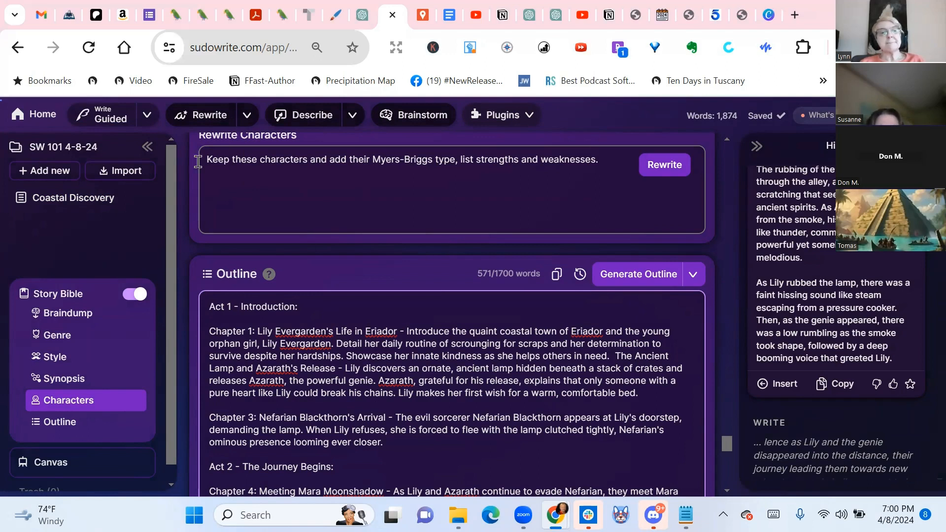
Create a new project and open the First Draft plugin for its empty document
left_click(57, 116)
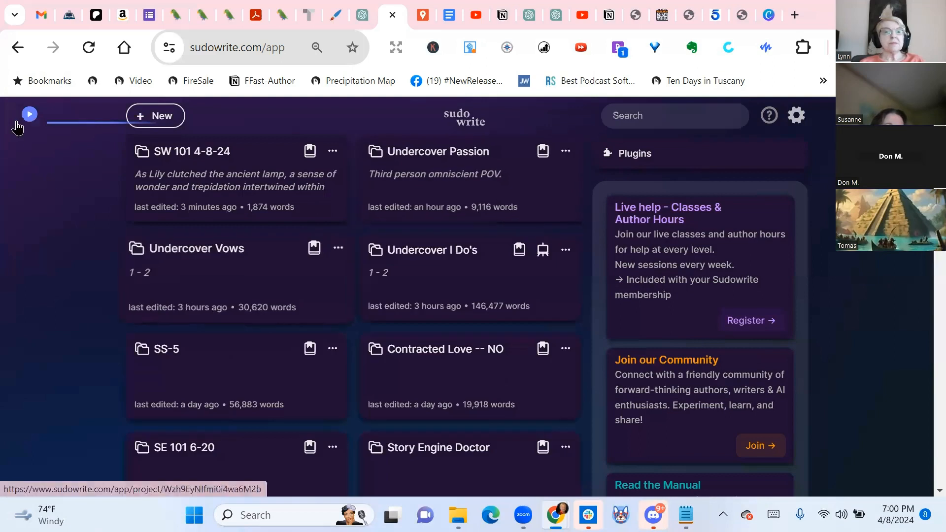
left_click(163, 118)
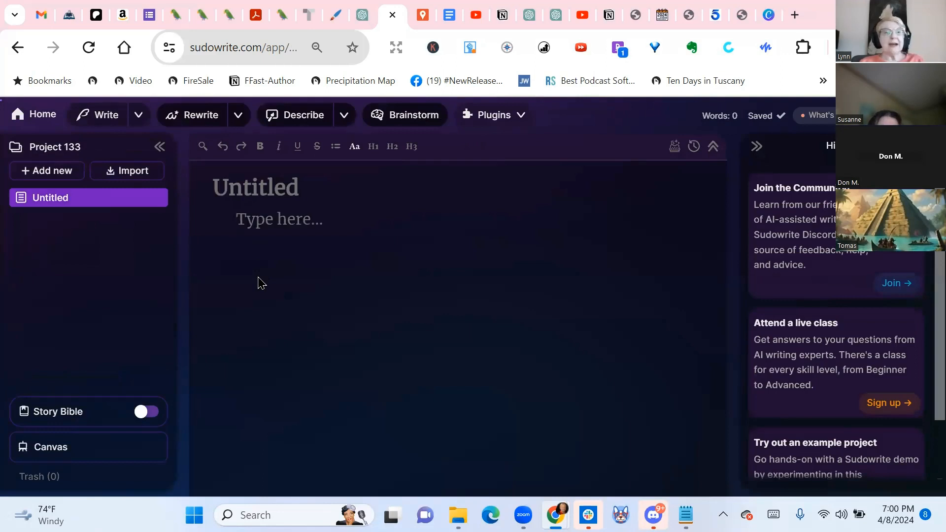
left_click(509, 118)
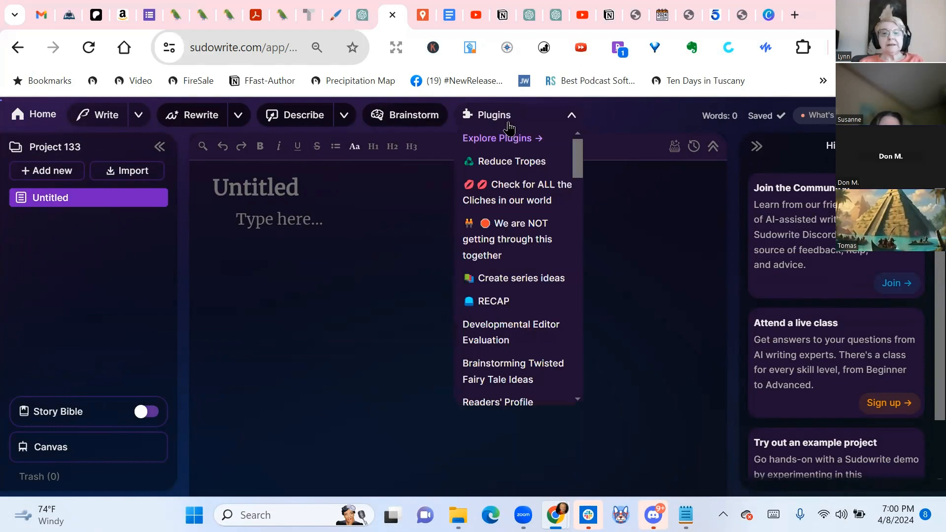
scroll(512, 186, "down", 1)
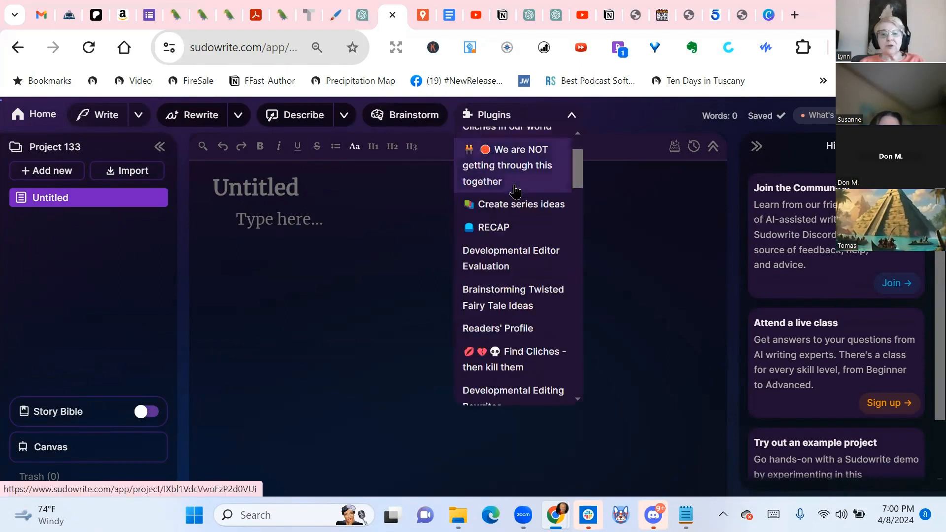
scroll(515, 191, "down", 8)
scroll(515, 191, "down", 10)
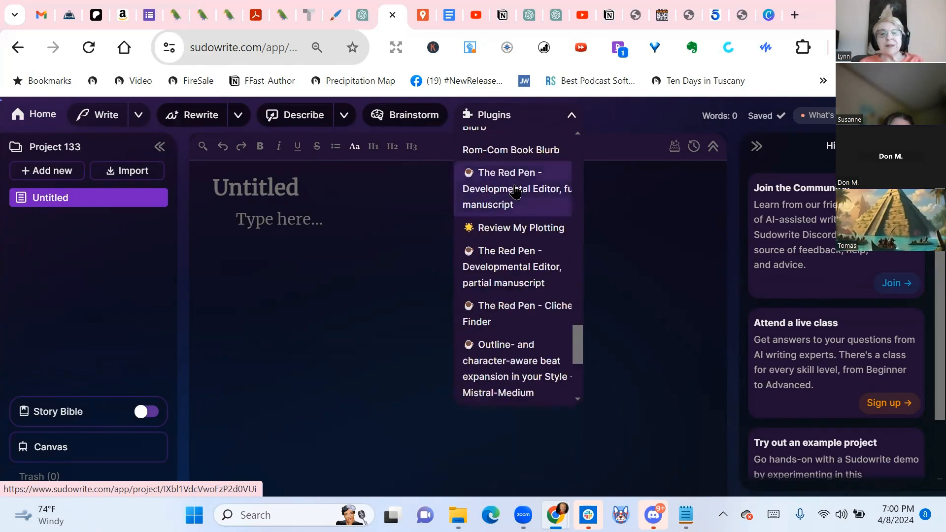
scroll(515, 191, "down", 3)
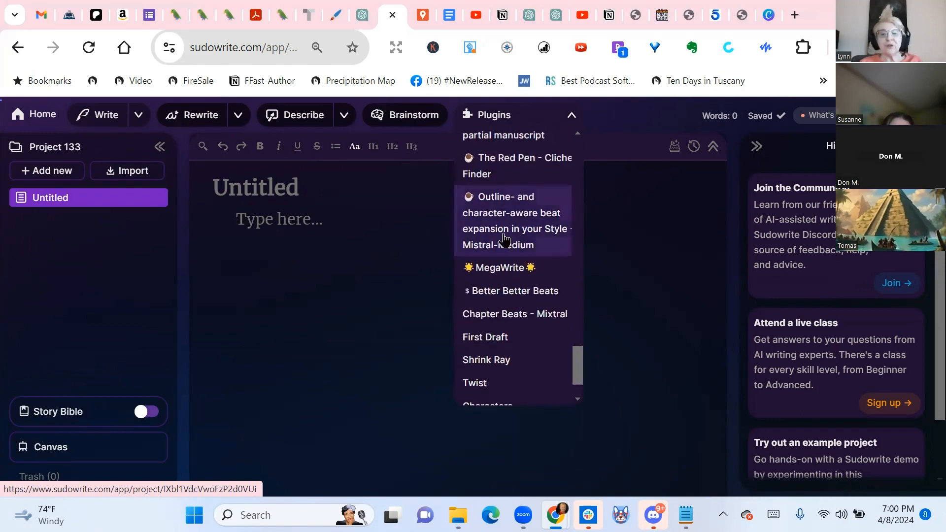
left_click(484, 338)
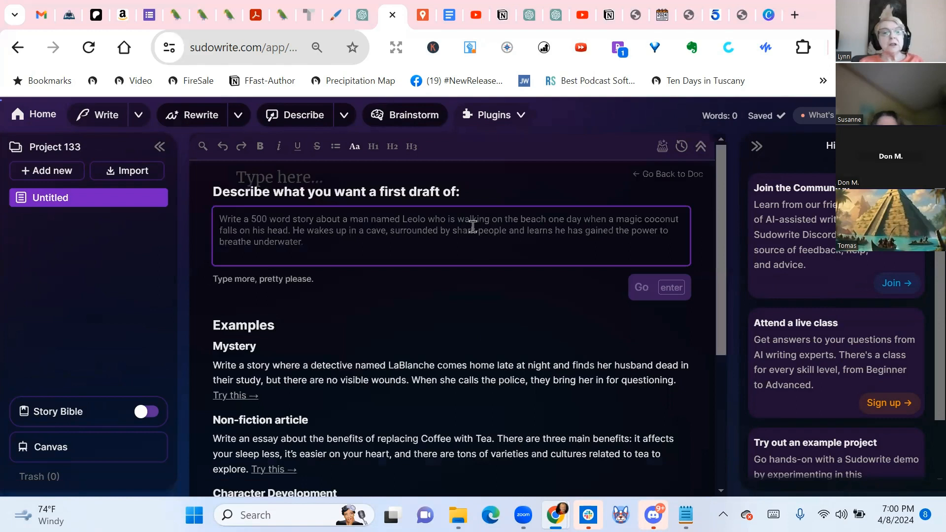
Begin the First Draft prompt with "I need to write a script for a Live video for creative women."
type("I need to write a ")
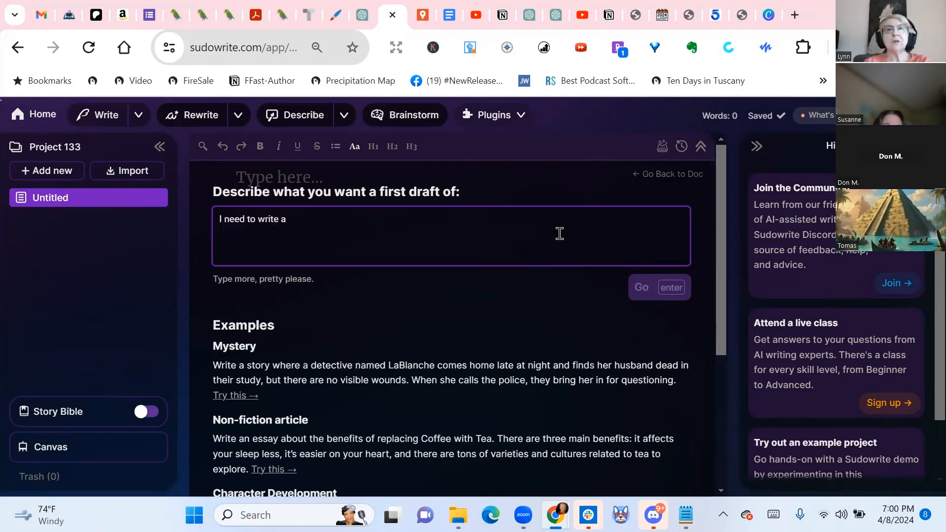
type("script for a ")
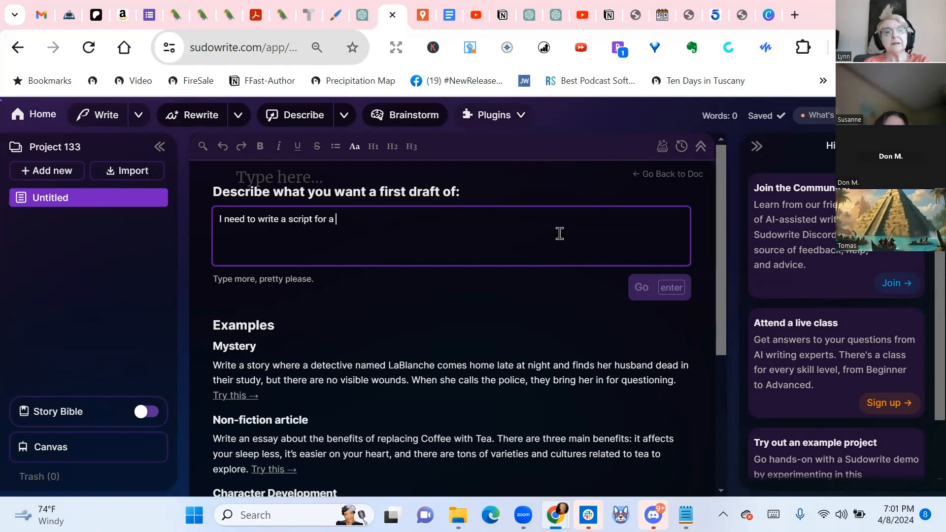
type("Live vide")
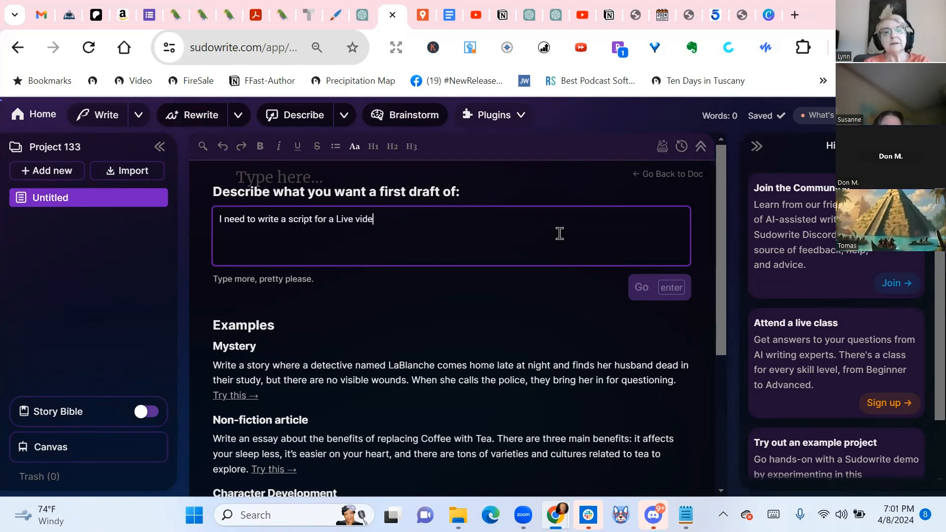
type("o for creativ")
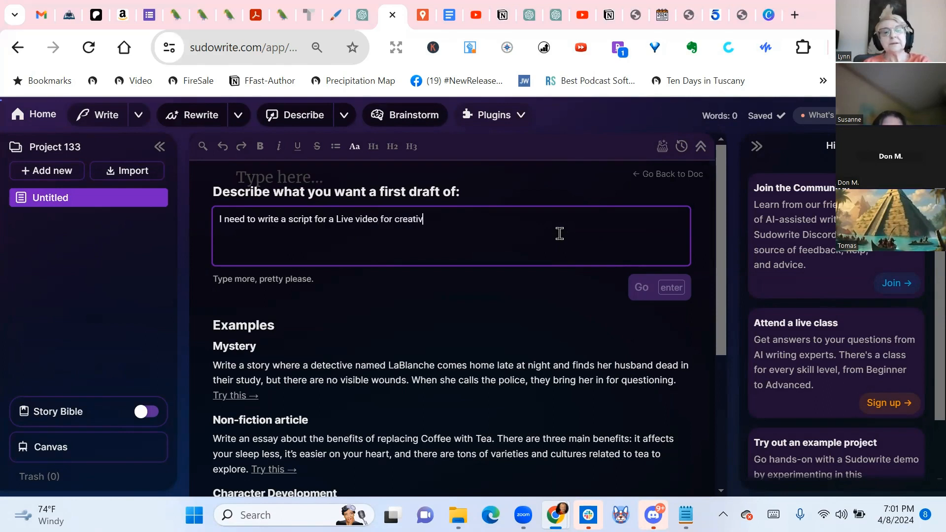
type("i")
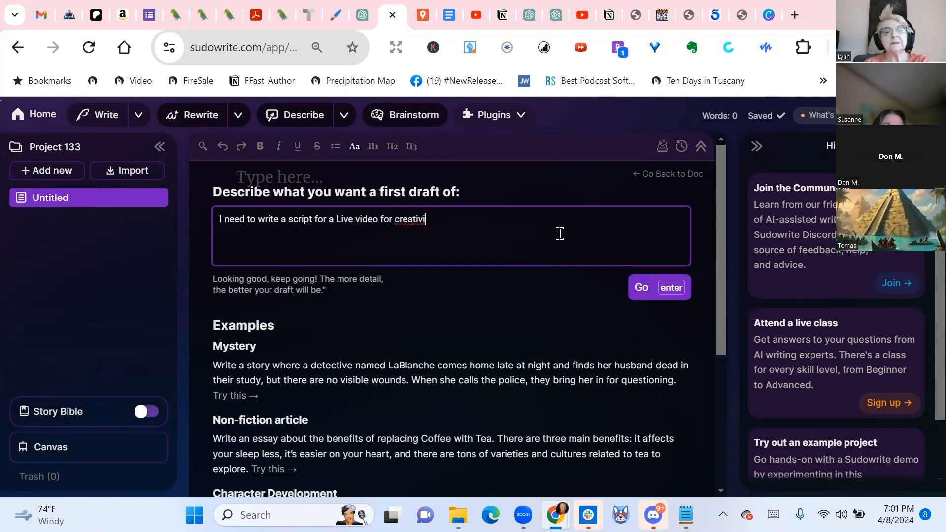
key("BackSpace")
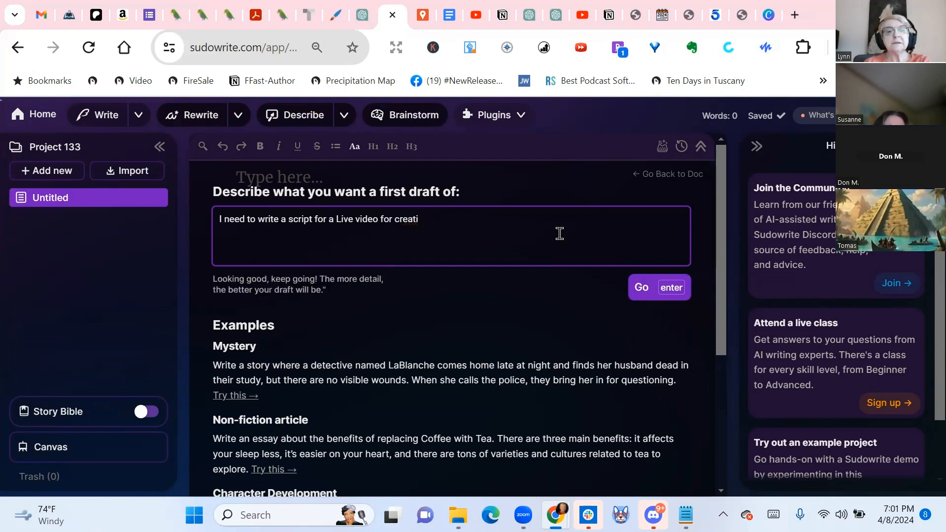
type("e women.")
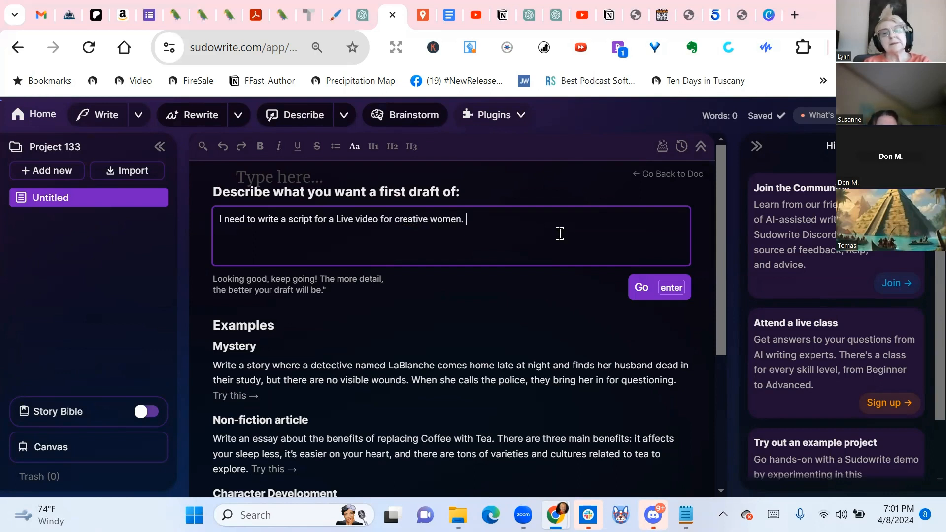
Add to the First Draft prompt: "Give me an outline with a hook, personal story, and why this is important."
type("Give")
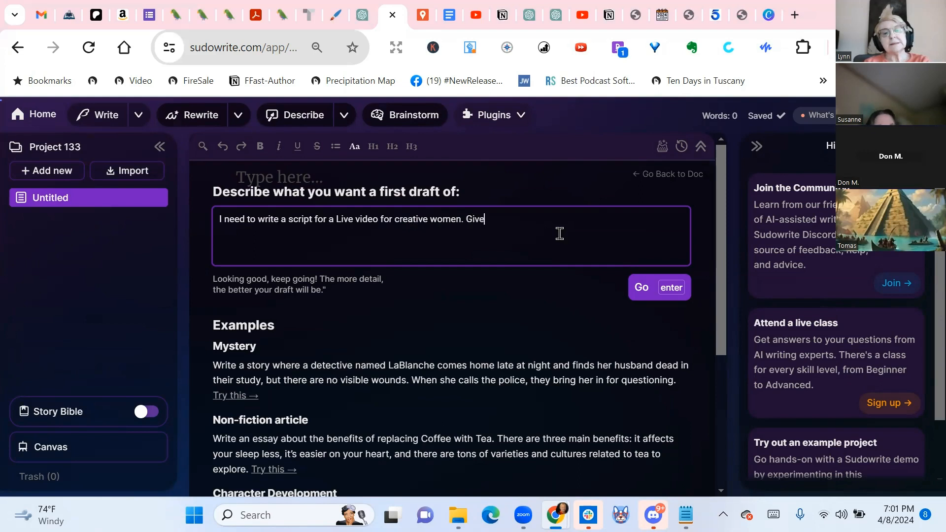
type(" me an")
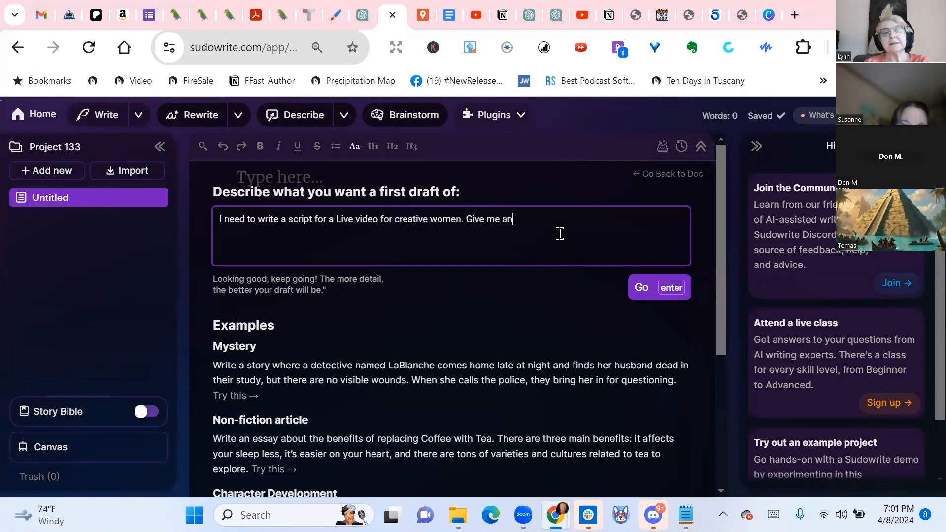
type(" outling")
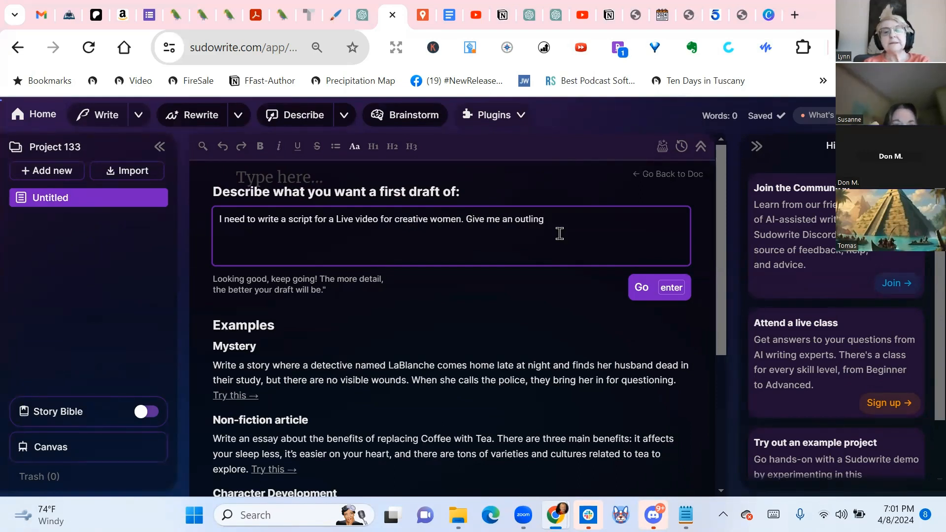
key("BackSpace")
type("e ")
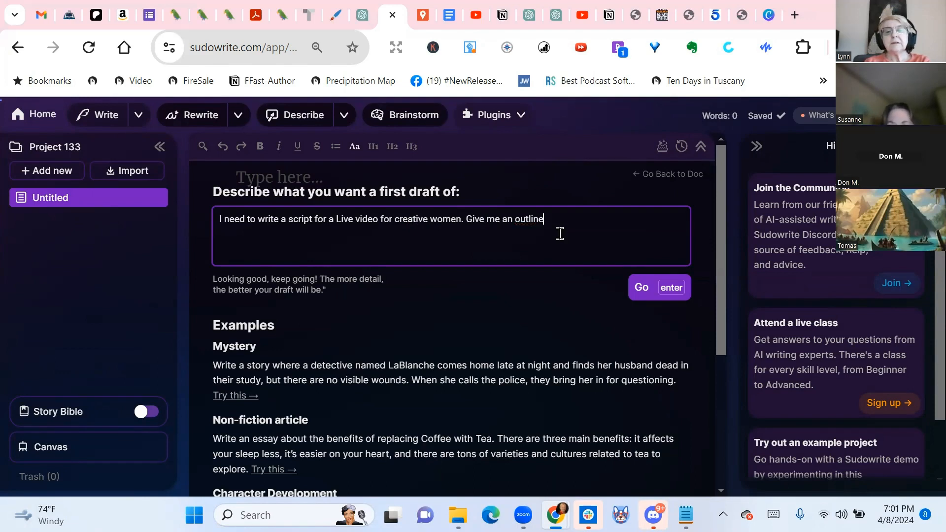
type("with a hoo")
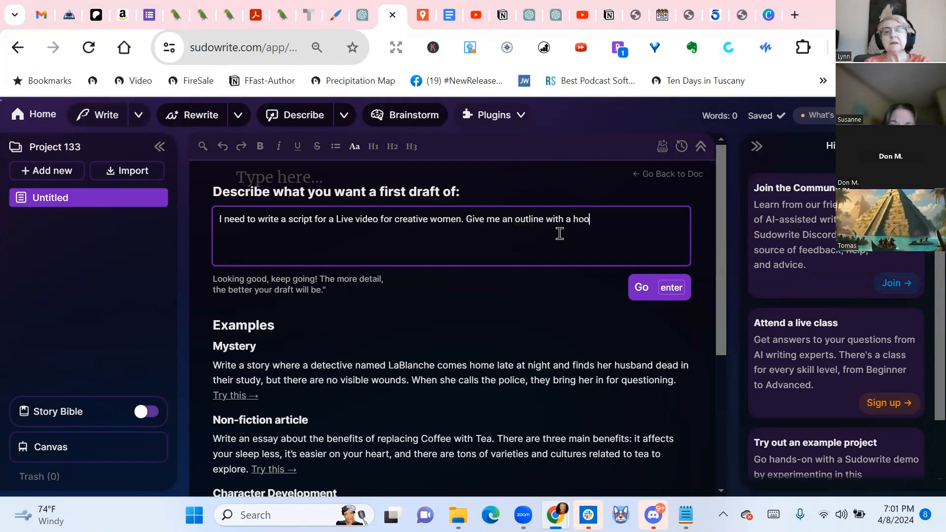
type("k, p")
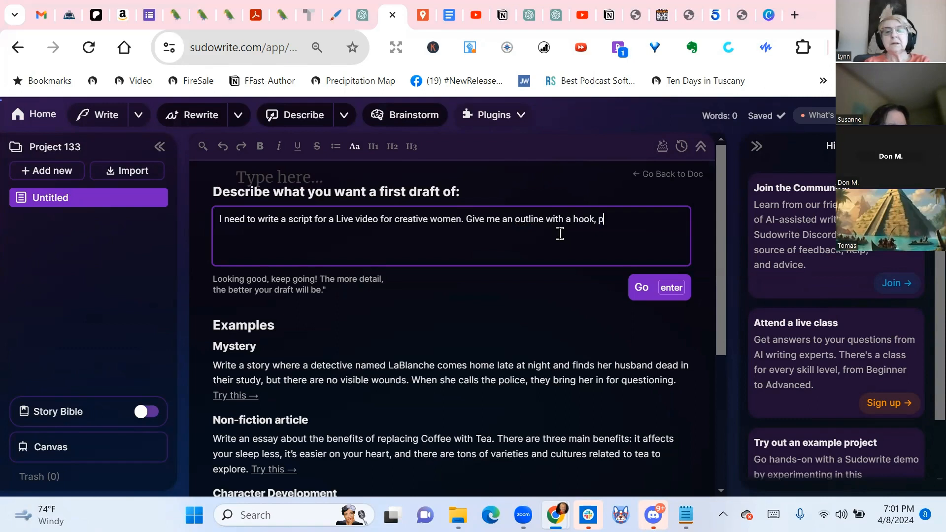
type("ersonal st")
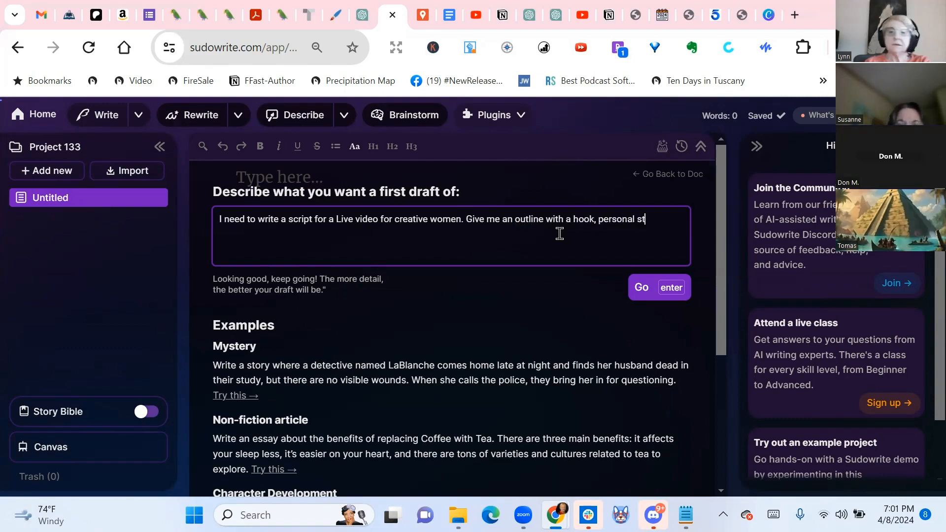
type("ory, and")
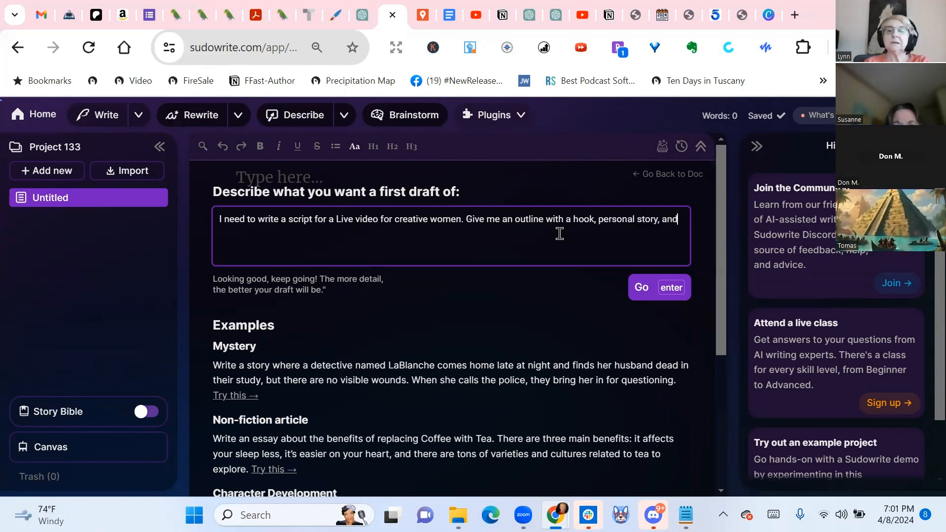
type(" th")
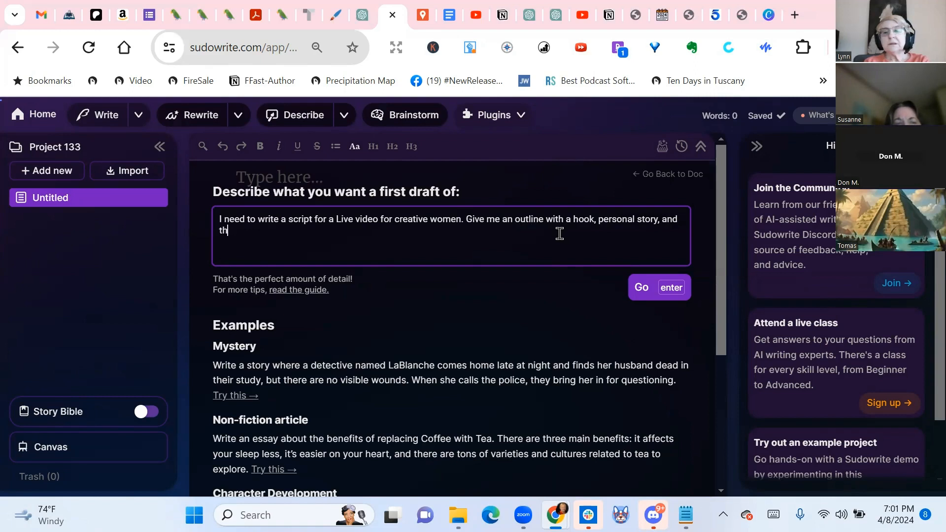
key("BackSpace")
key("BackSpace")
type("why this is important.")
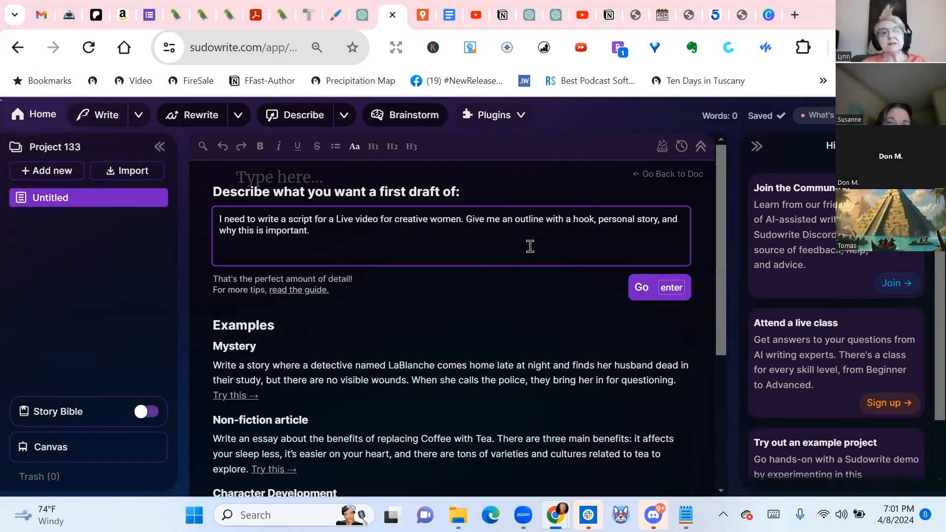
left_click(338, 215)
type("15 mi")
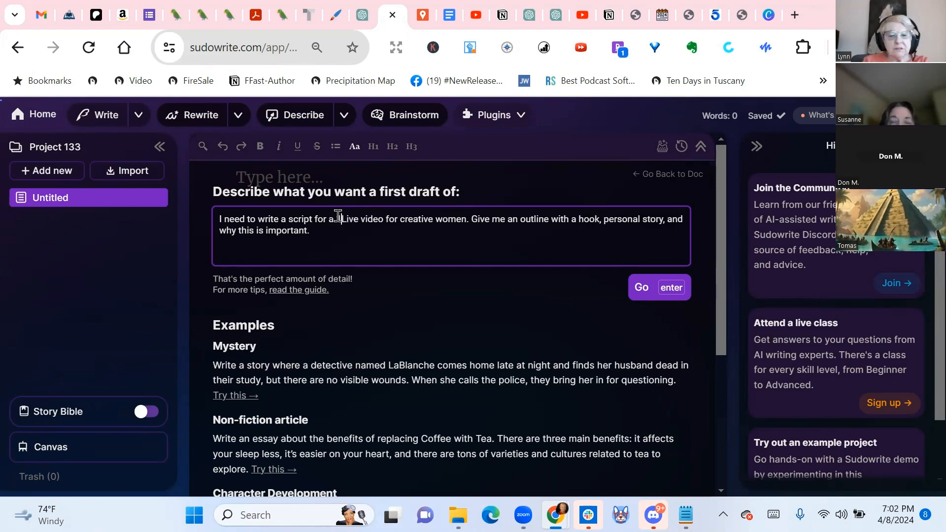
type("nute")
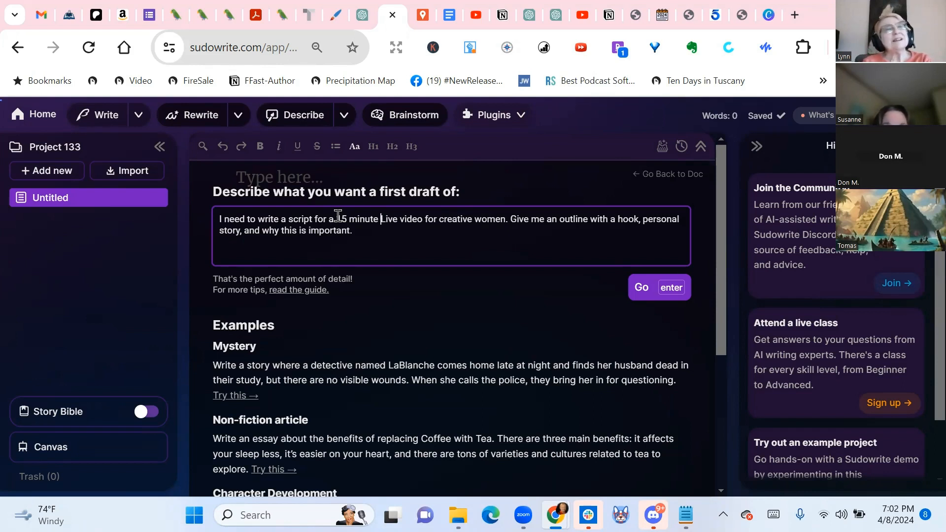
key("BackSpace")
key("BackSpace")
key("BackSpace")
key("BackSpace")
key("BackSpace")
key("BackSpace")
key("BackSpace")
key("BackSpace")
key("BackSpace")
key("BackSpace")
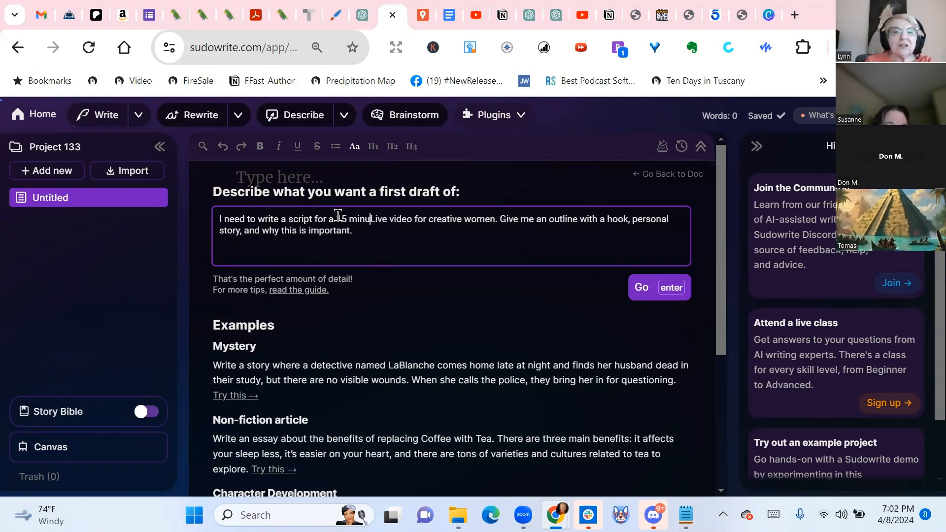
type("1")
key("BackSpace")
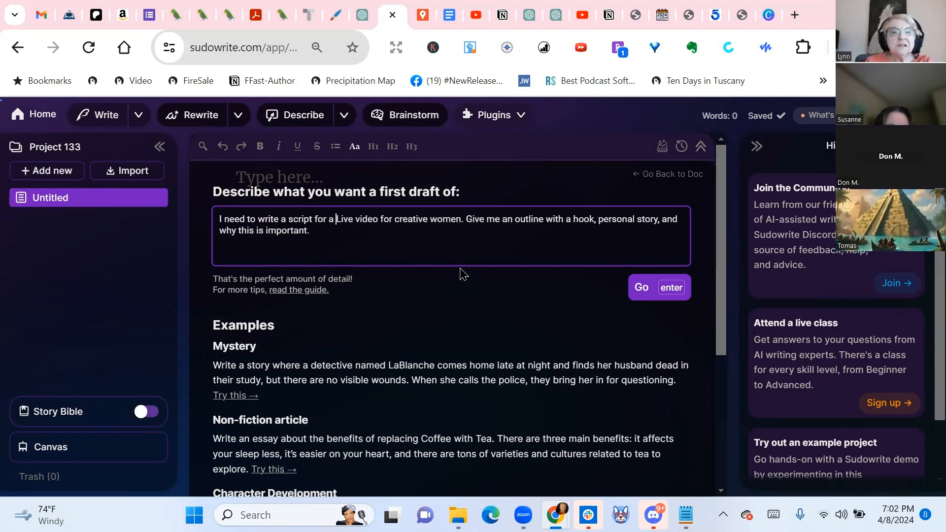
Insert "1500 word" before "Live video" in the First Draft prompt
type("1500")
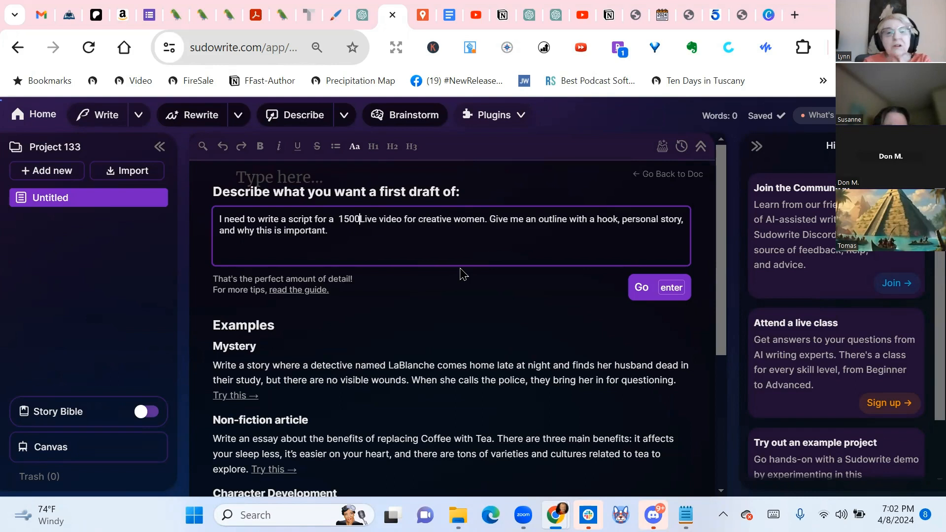
type(" wor")
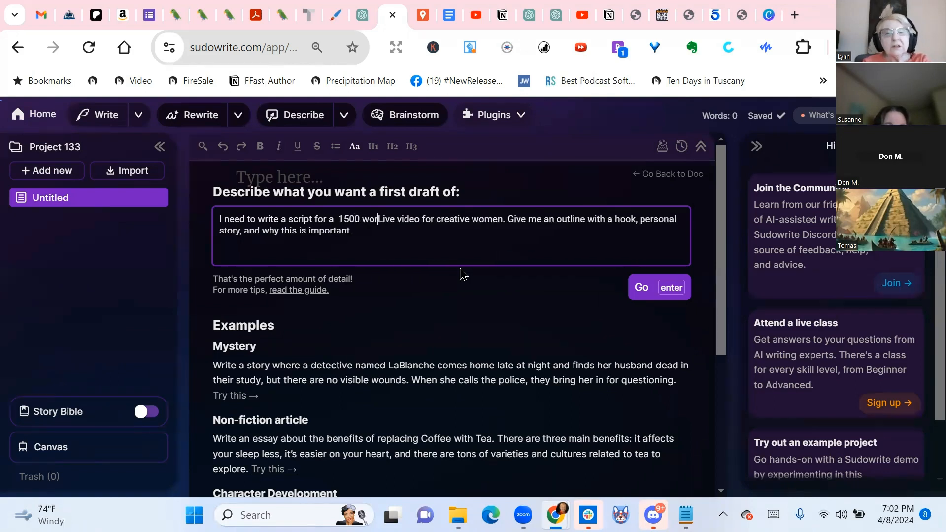
type("d")
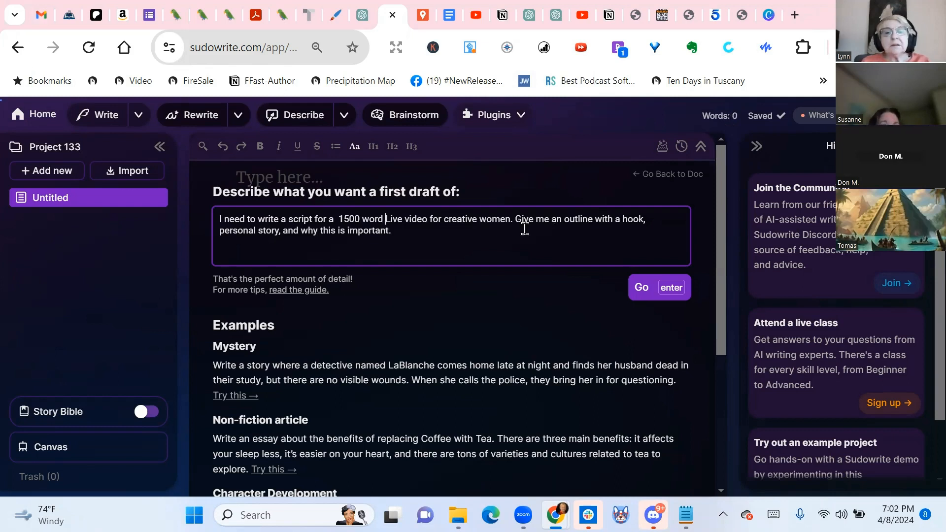
Add "about celebrating mistakes in your art" after "creative women" in the First Draft prompt and generate the draft
left_click(509, 218)
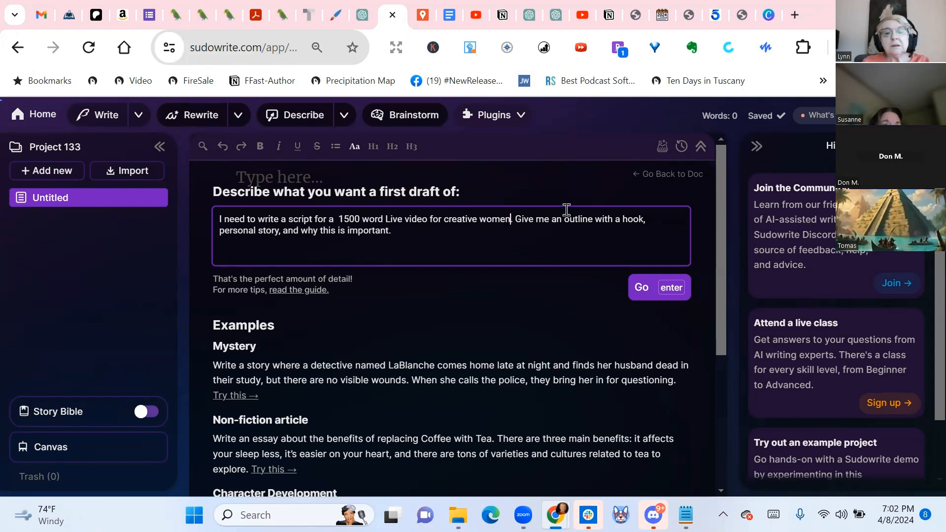
type("about c")
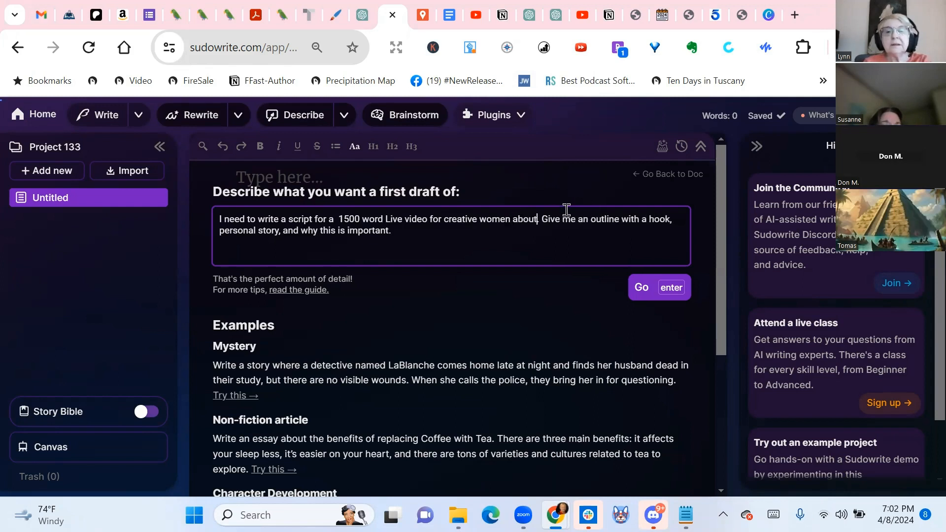
type("elebrating")
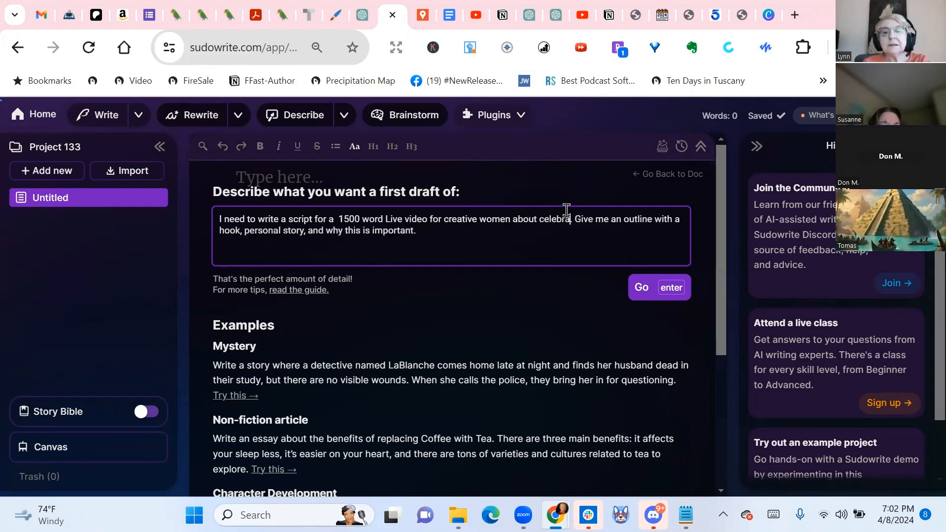
type(" mistake")
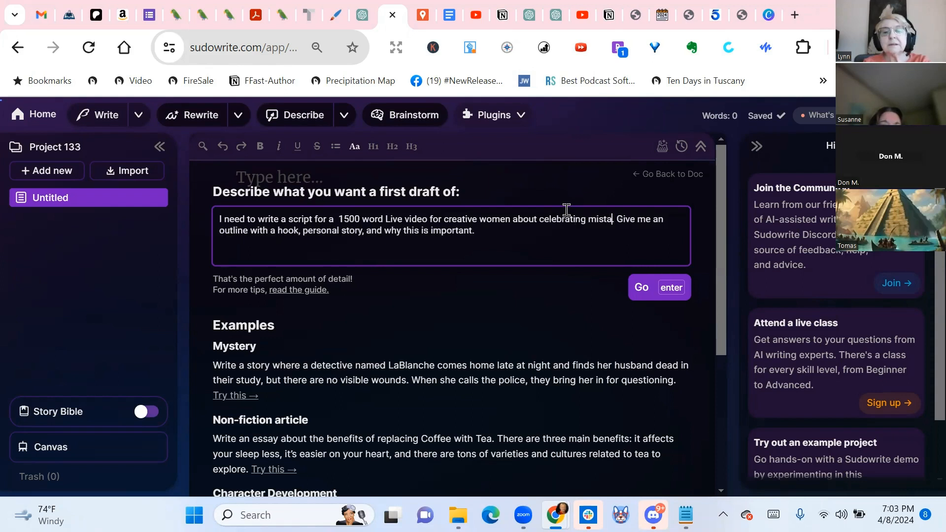
type("s in y")
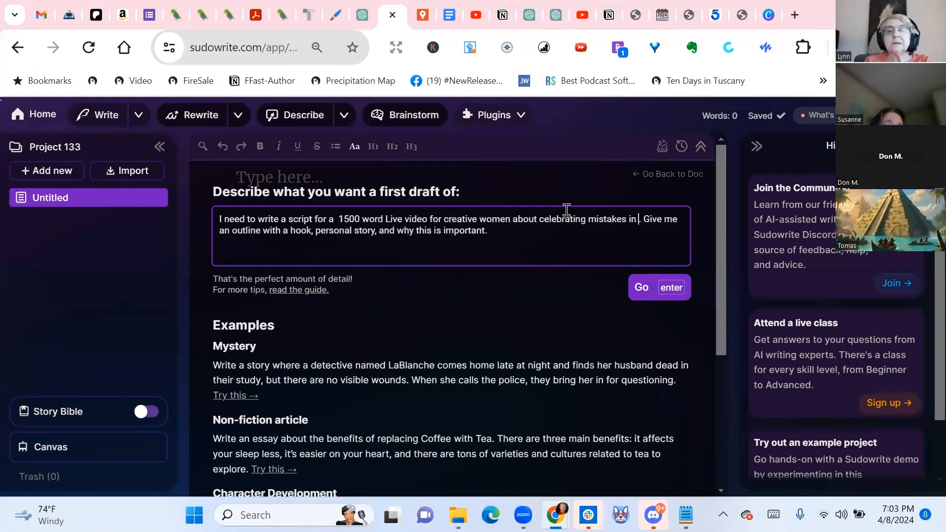
type("our ")
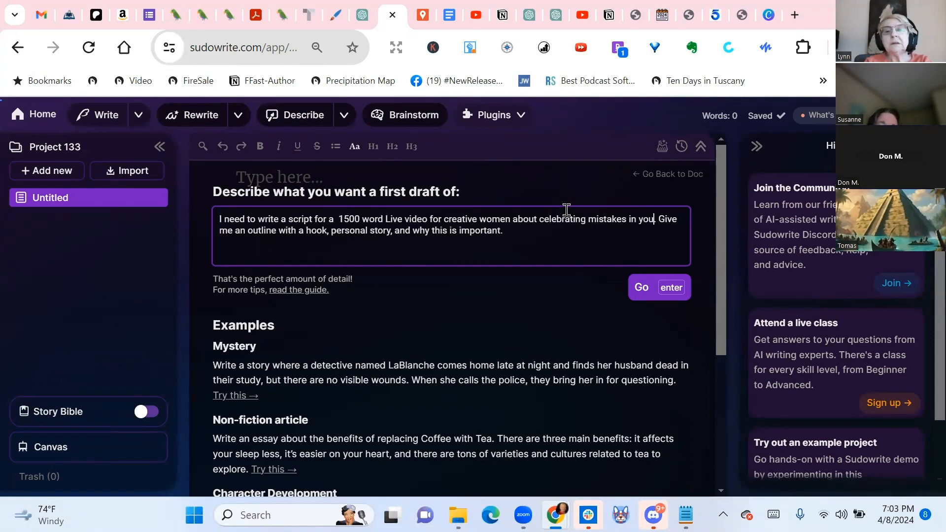
type("art")
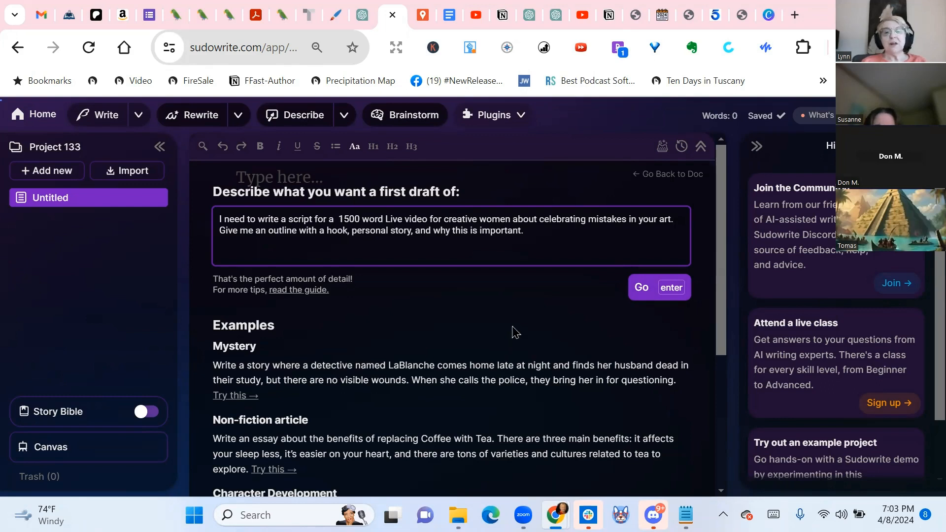
left_click(640, 291)
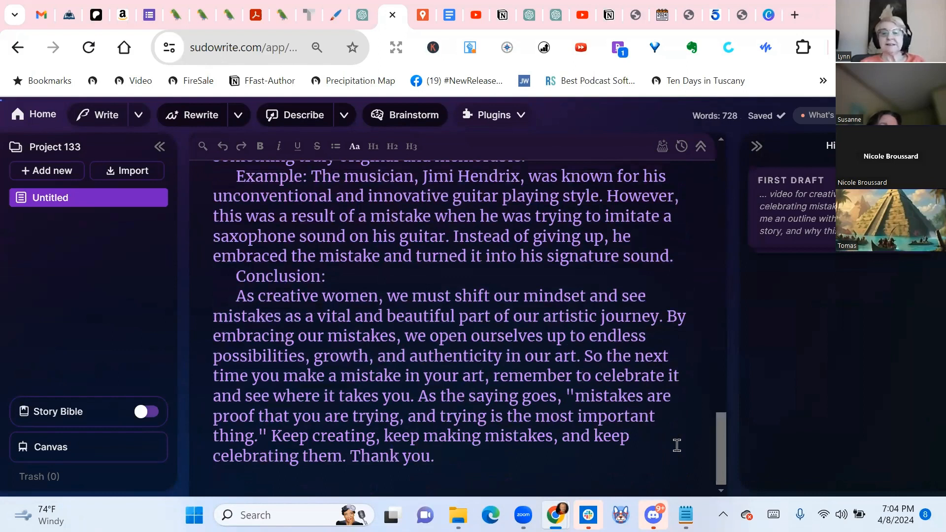
Open Quick Edit for the whole paragraph under "Hook:" in the generated script and begin the edit instruction with "Please"
scroll(676, 444, "up", 2)
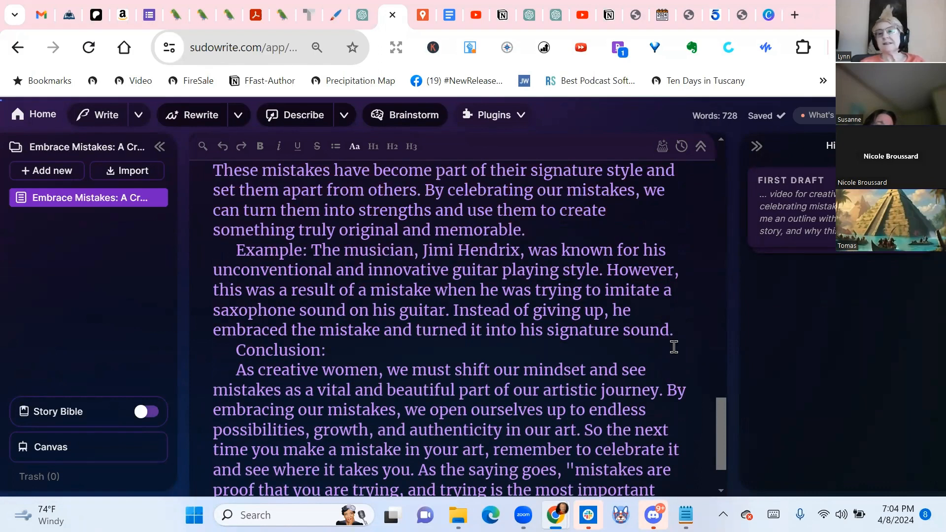
scroll(694, 306, "up", 5)
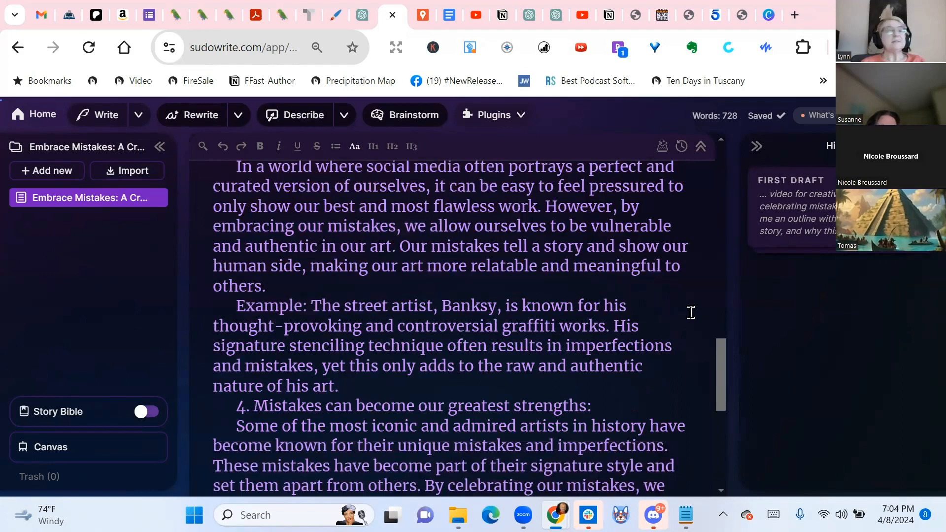
scroll(691, 311, "down", 6)
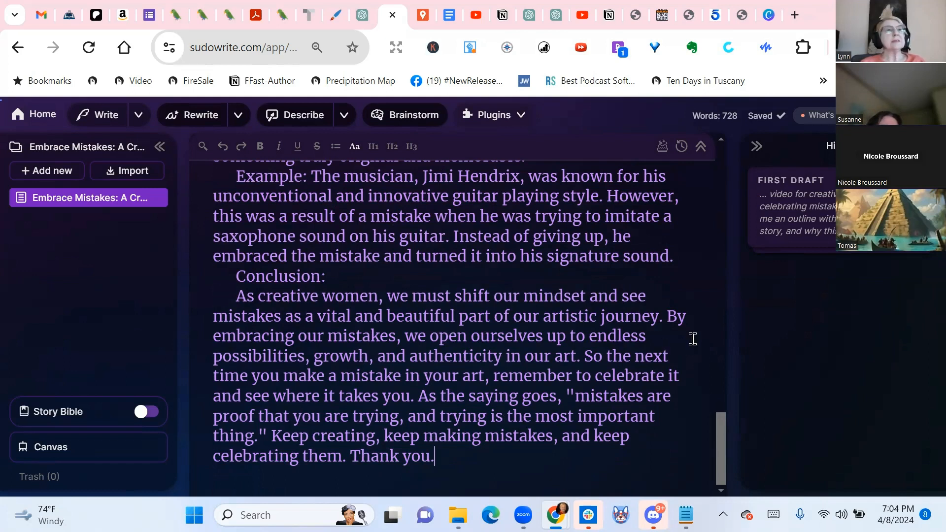
scroll(692, 338, "up", 10)
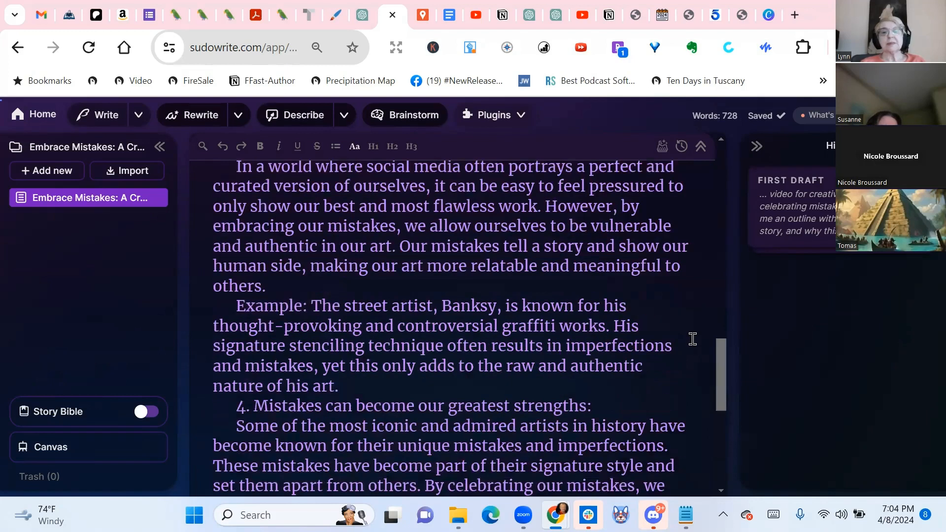
scroll(693, 339, "up", 10)
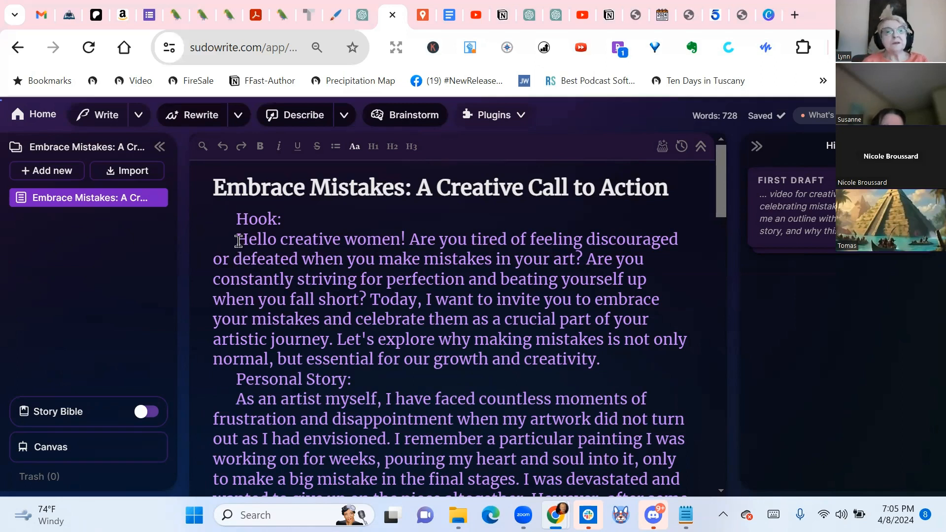
left_click_drag(236, 239, 359, 279)
left_click_drag(443, 303, 629, 363)
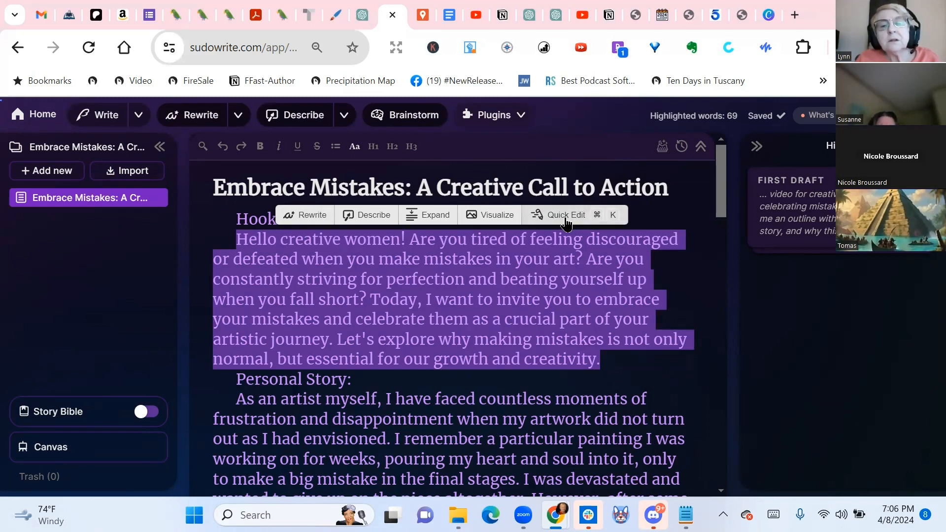
left_click(551, 217)
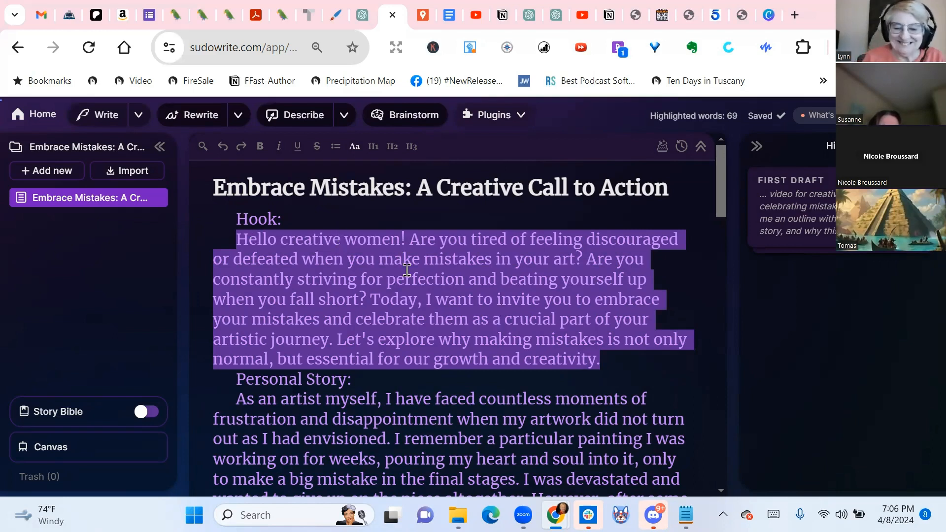
key("ctrl+k")
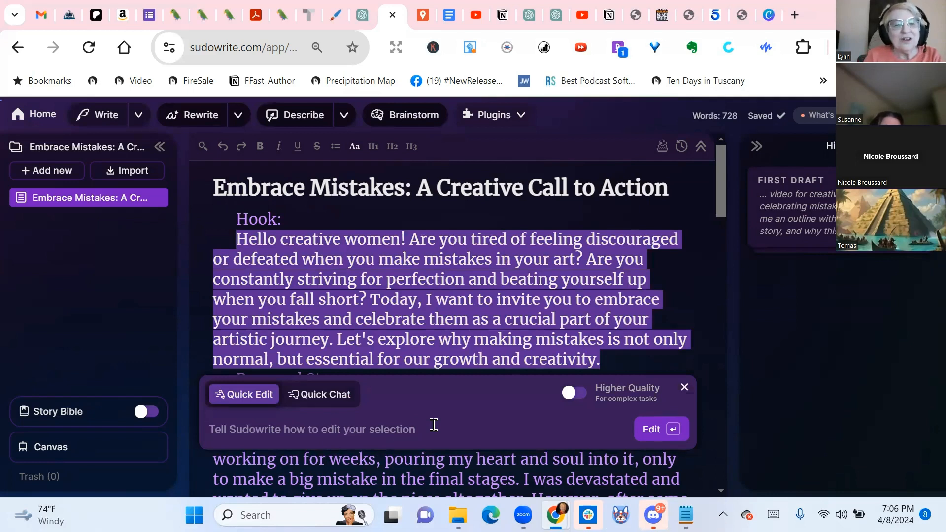
type("Please")
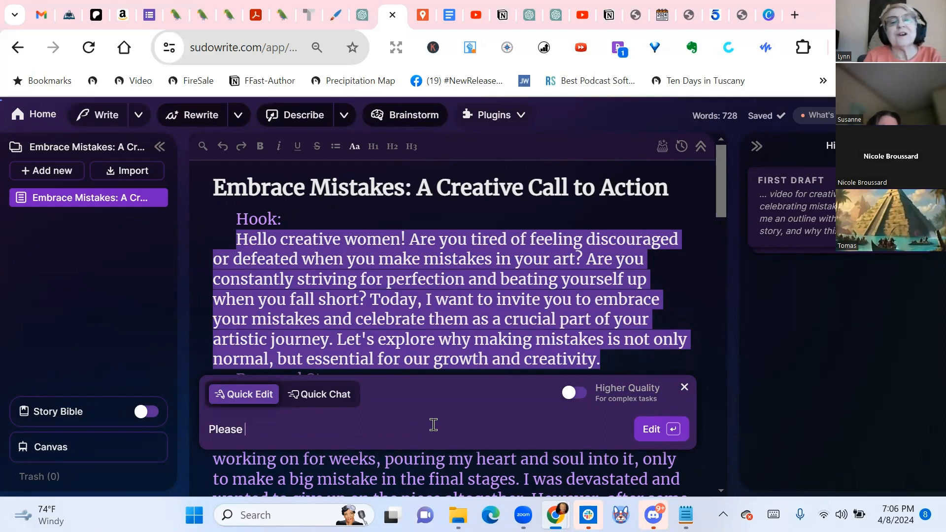
type(" change the style")
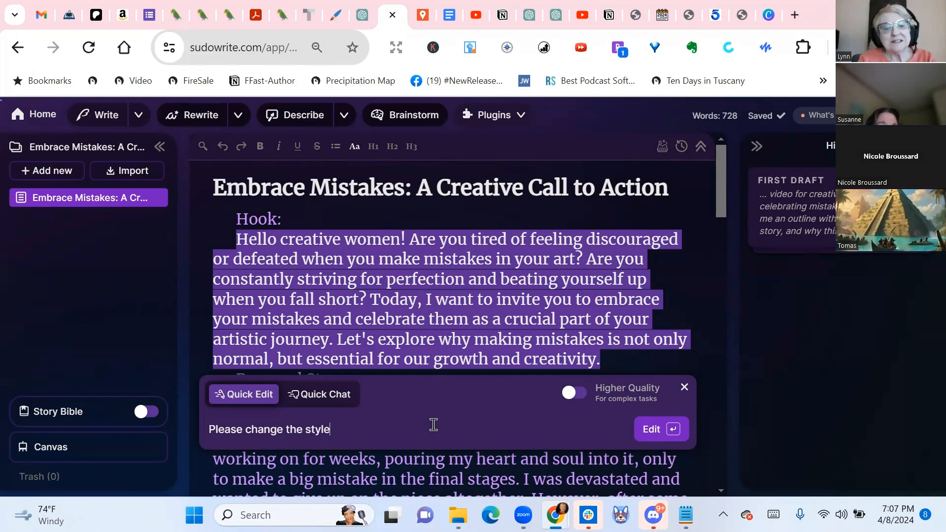
key("BackSpace")
key("BackSpace")
key("BackSpace")
key("BackSpace")
key("BackSpace")
key("BackSpace")
key("BackSpace")
key("BackSpace")
key("BackSpace")
key("BackSpace")
key("BackSpace")
key("BackSpace")
key("BackSpace")
key("BackSpace")
key("BackSpace")
key("BackSpace")
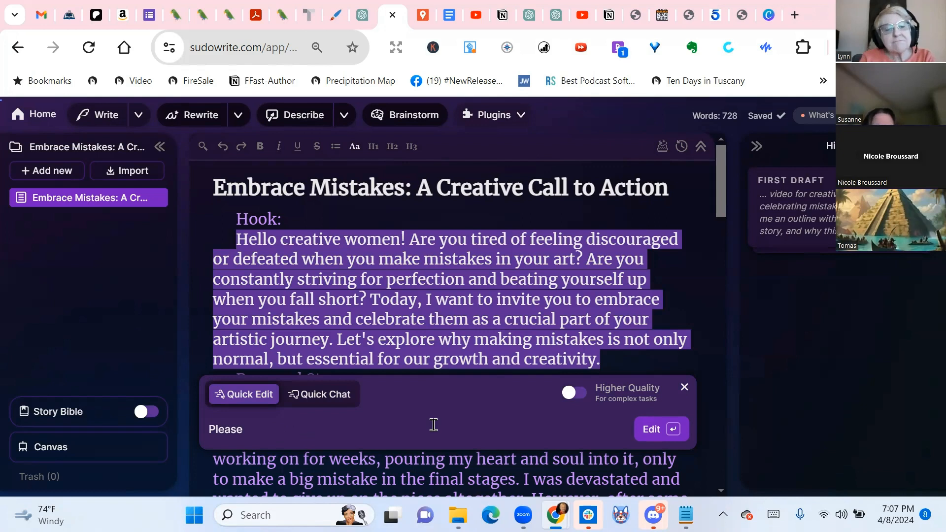
Complete the Quick Edit instruction as "Please rewrite the style to be more encouraging and upbeat and friendly." and run it on the Hook paragraph
type("rewr")
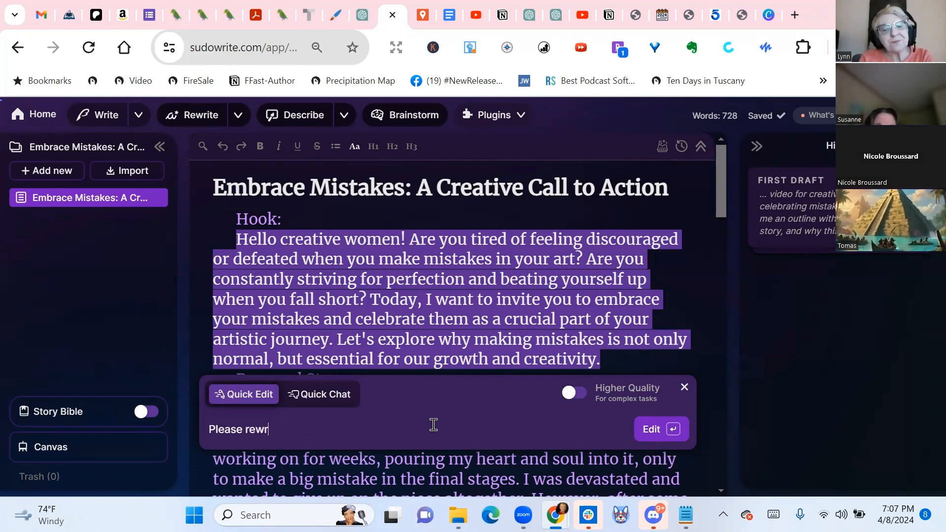
type("ite the style to ")
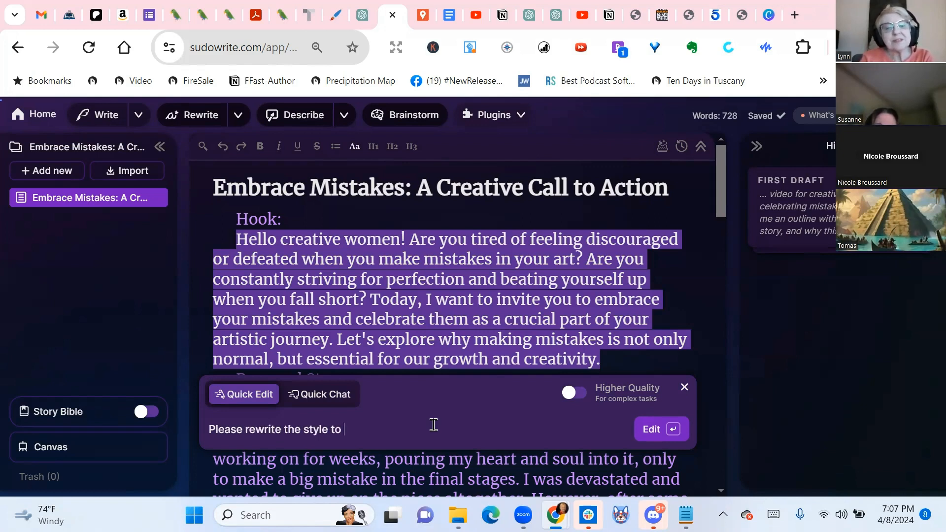
type("be more e")
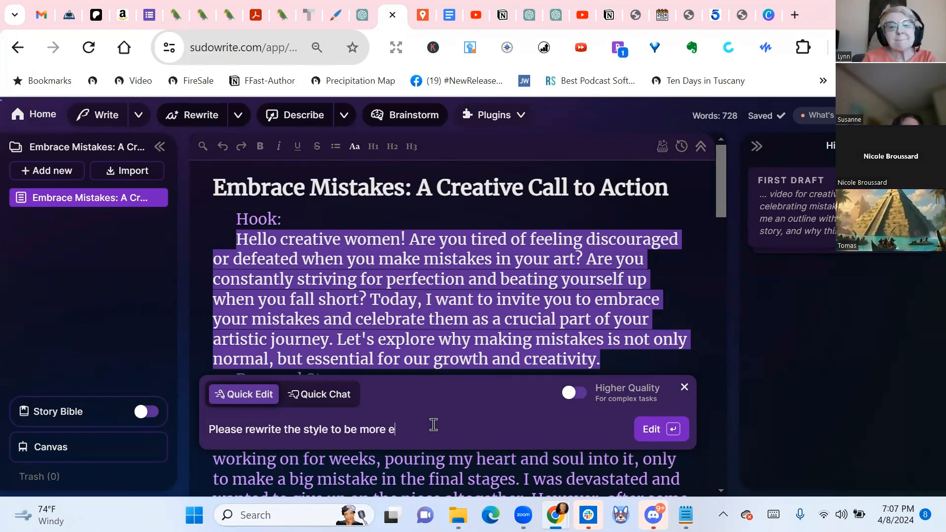
type("ncouraging")
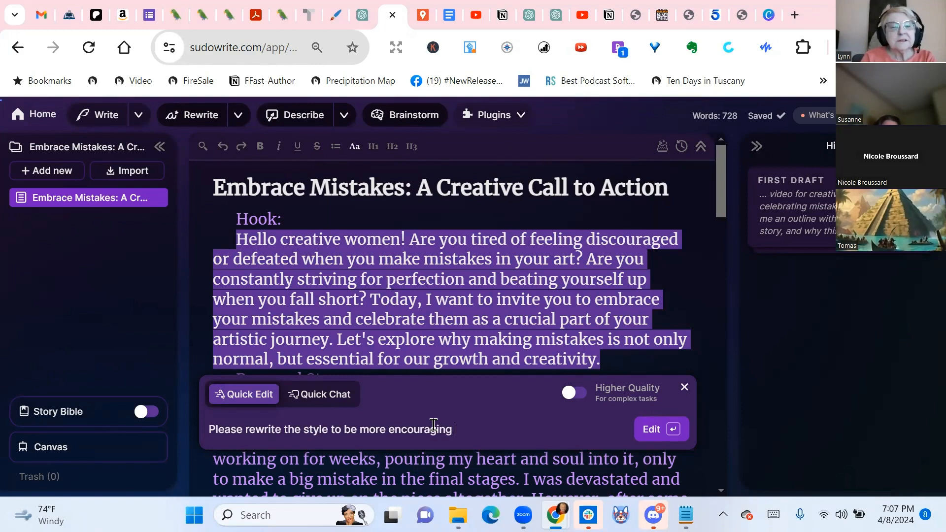
type(" and")
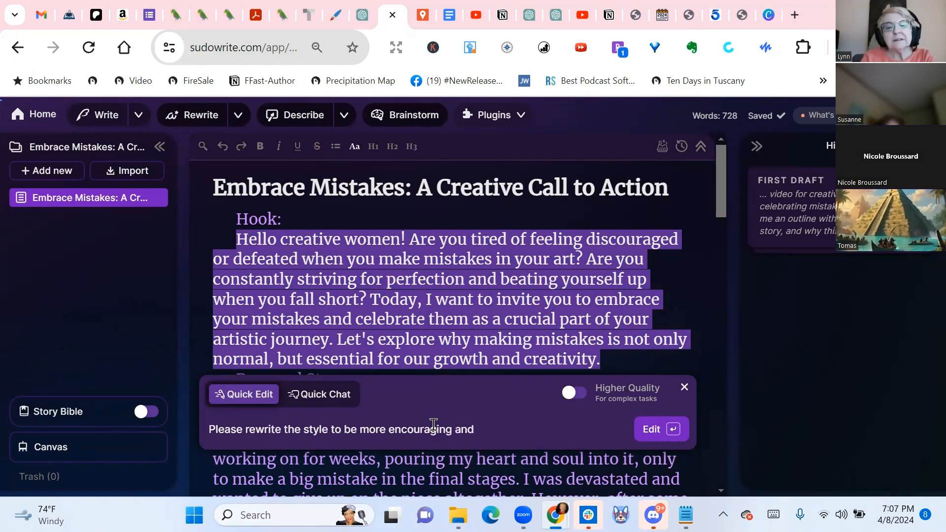
type(" upbeat ")
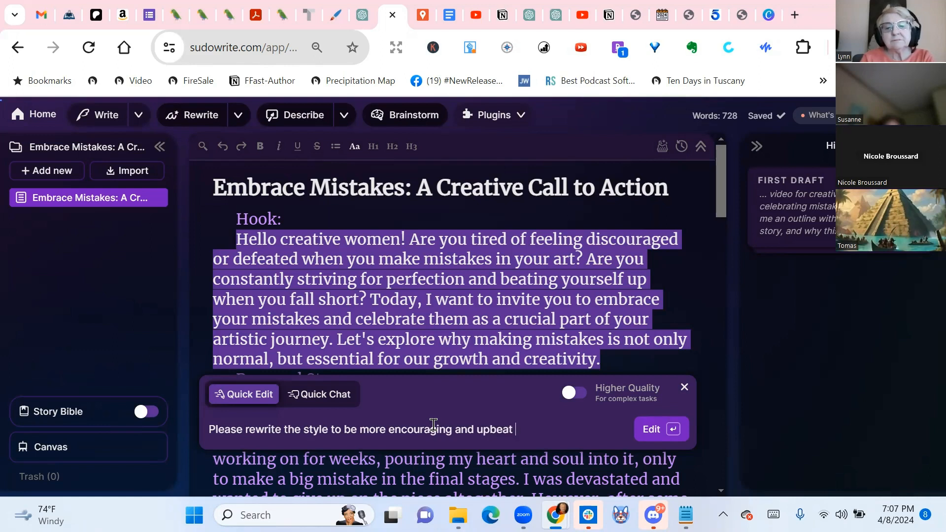
type("and friendly.")
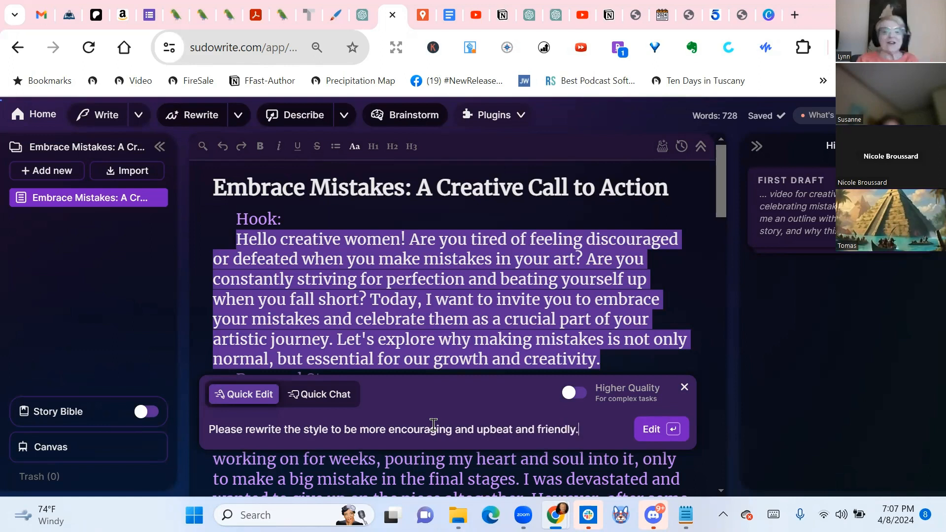
key("Return")
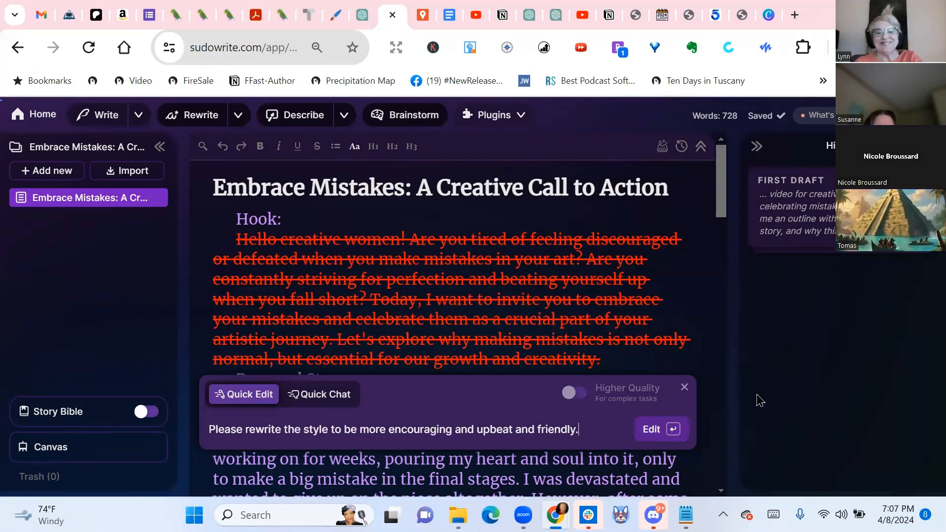
scroll(715, 285, "down", 1)
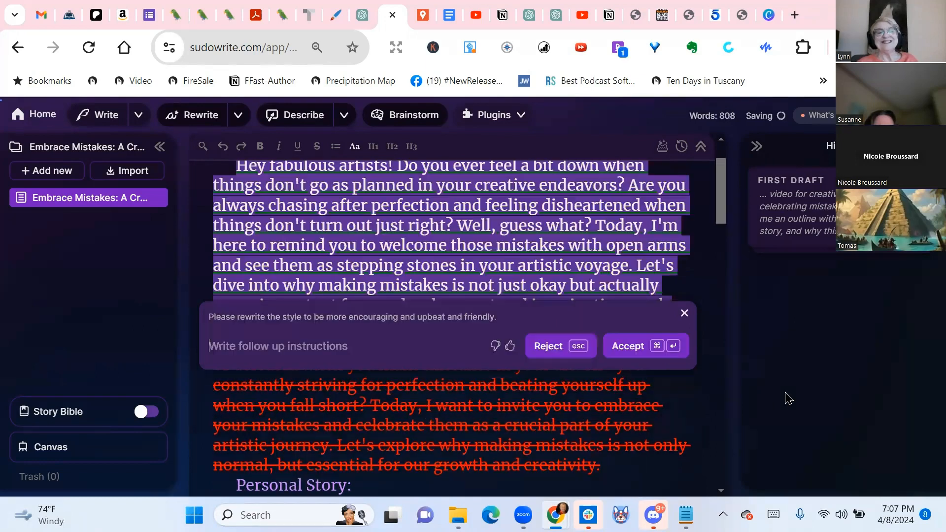
scroll(638, 329, "up", 1)
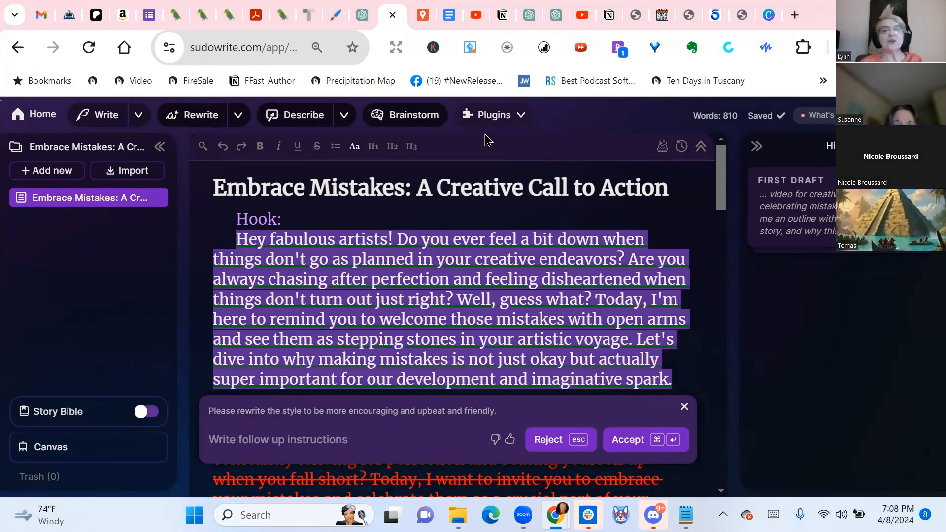
Browse the list of available plugins for the Embrace Mistakes document and close it without running any
left_click(518, 117)
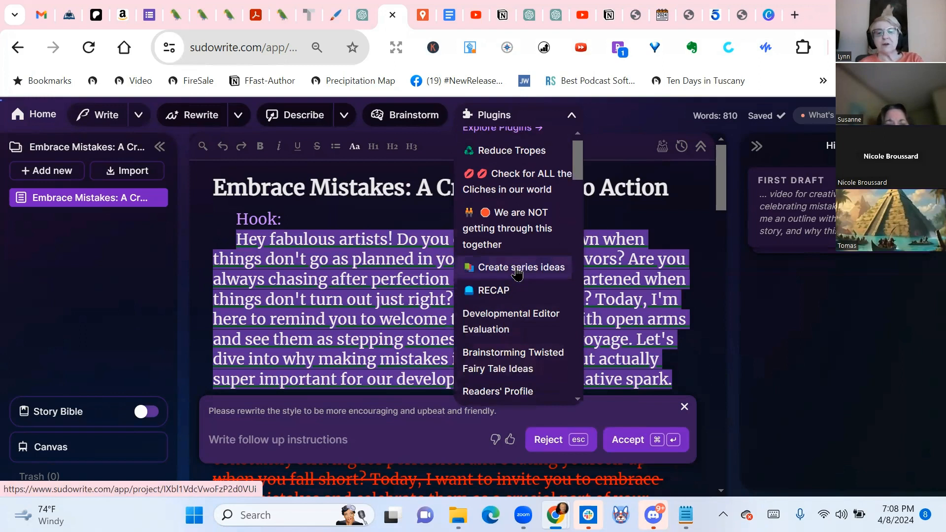
scroll(512, 274, "down", 5)
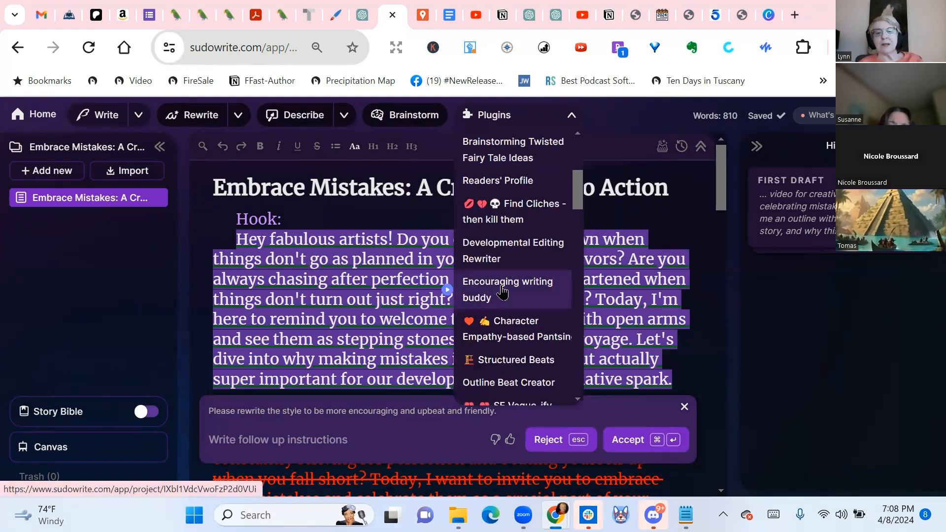
scroll(502, 292, "down", 6)
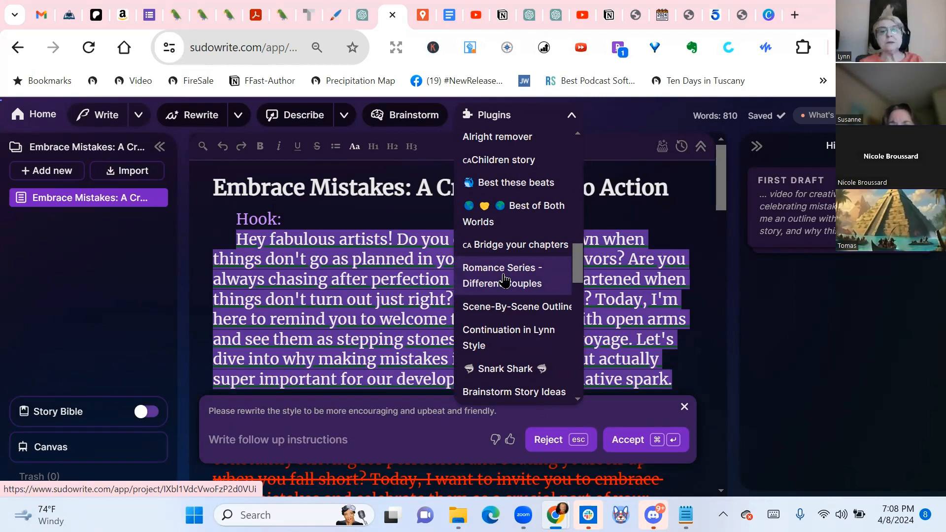
scroll(503, 280, "down", 3)
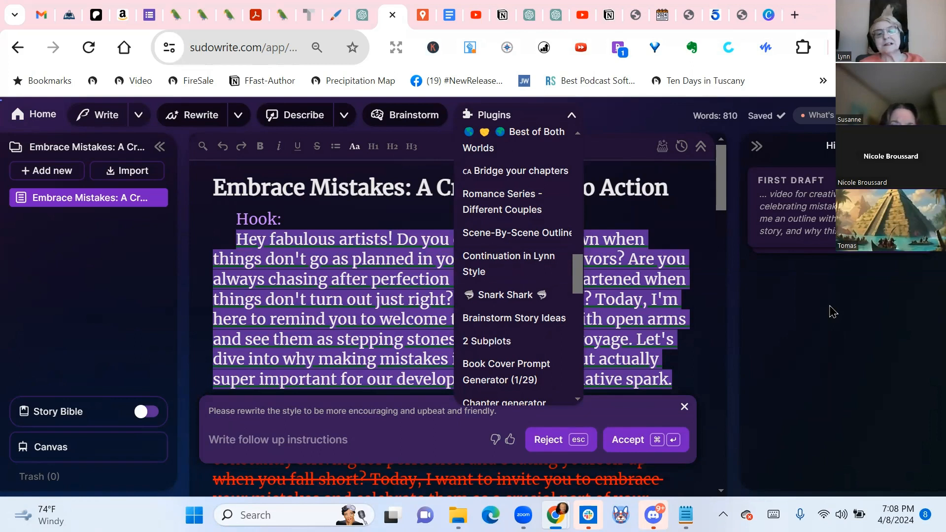
left_click(859, 309)
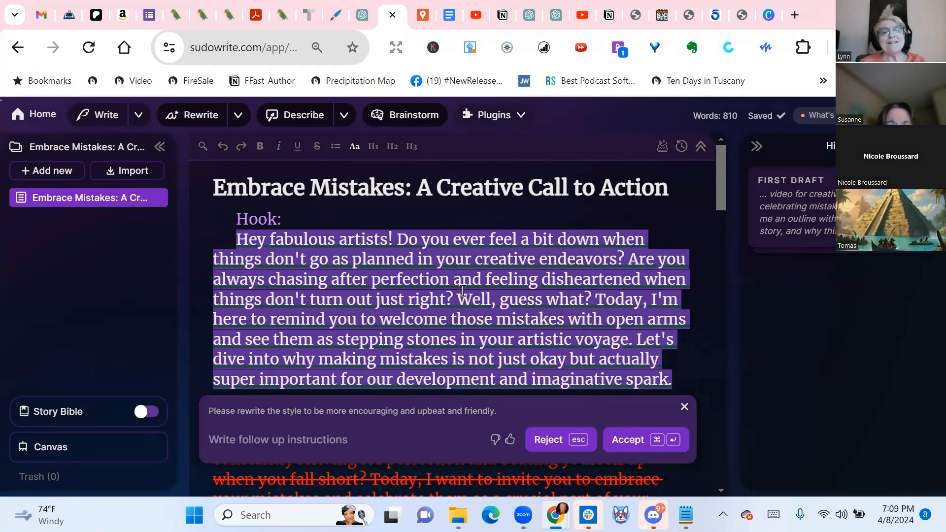
View the Brainstorm categories, return to the Embrace Mistakes document and look at the plugin list again
left_click(429, 117)
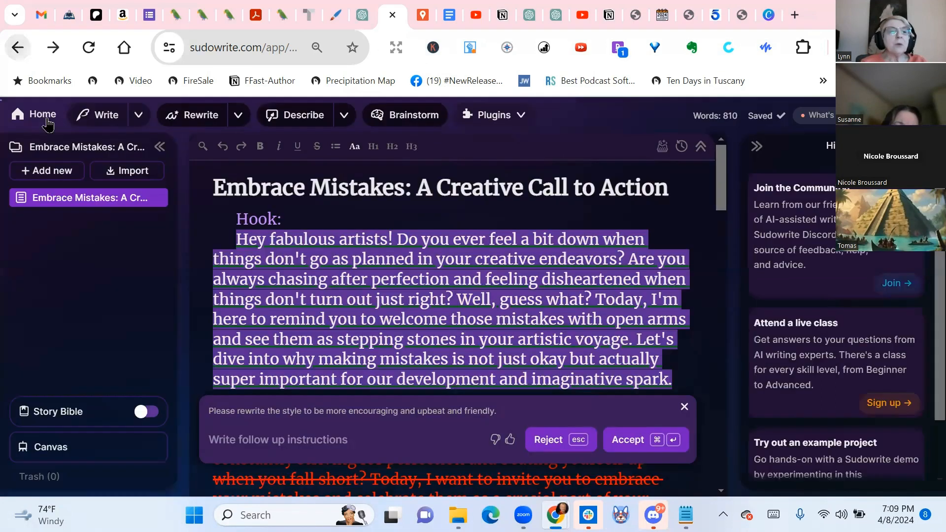
left_click(18, 48)
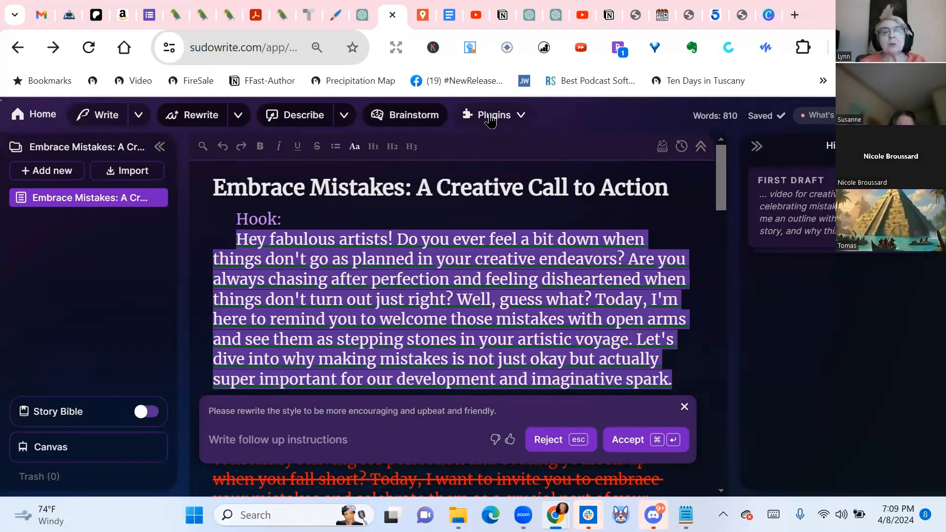
left_click(490, 119)
scroll(523, 235, "down", 15)
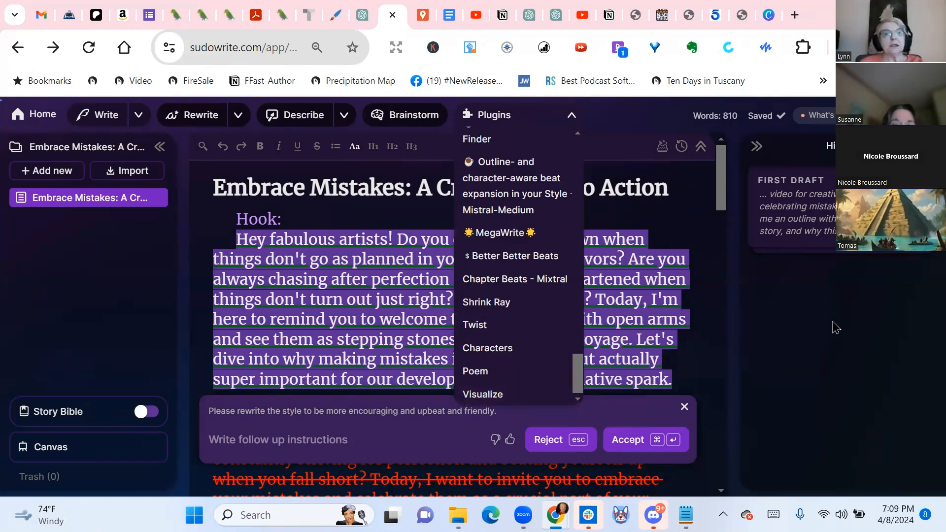
Open the project SW 101 4-8-24 from the project overview and read down through its Coastal Discovery document
left_click(48, 117)
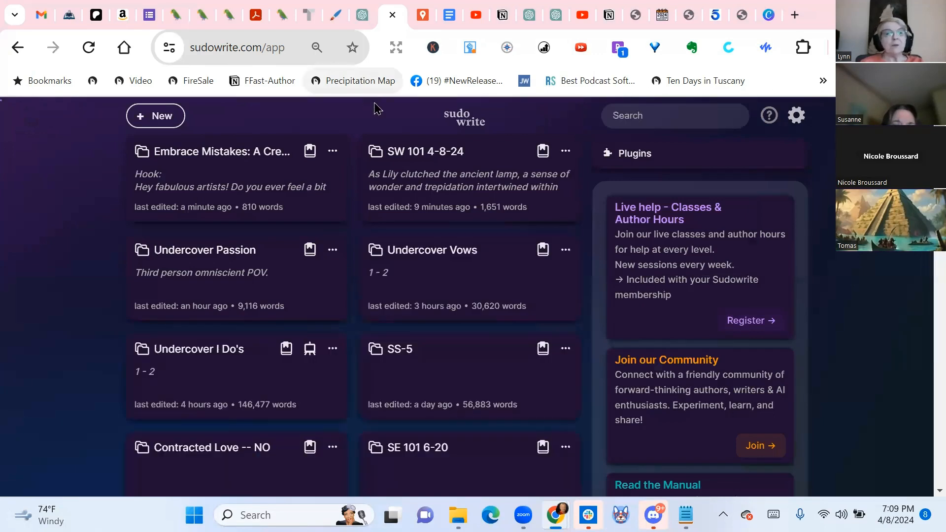
left_click(433, 158)
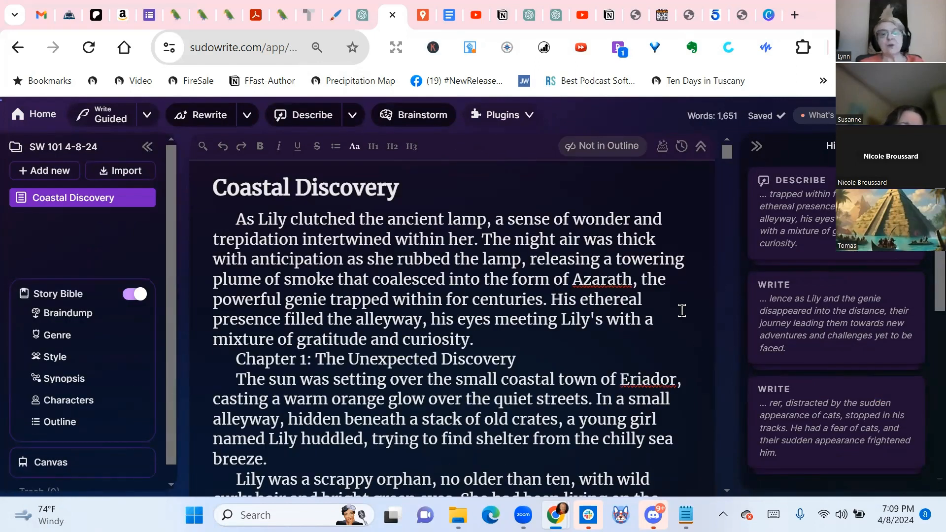
scroll(682, 310, "down", 3)
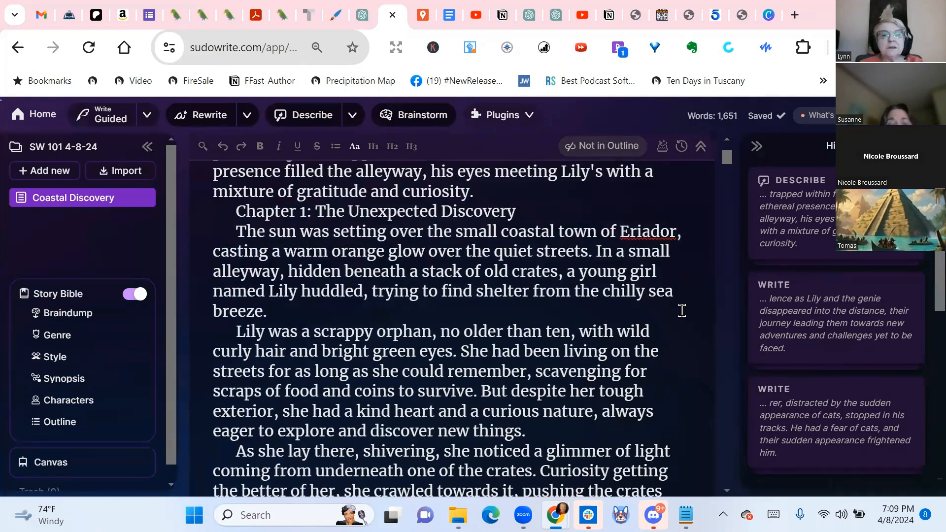
scroll(682, 310, "down", 2)
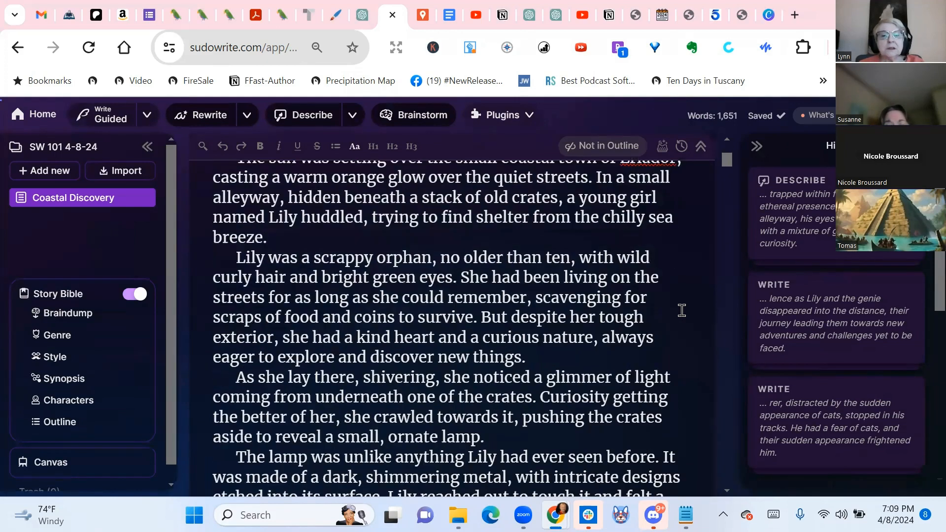
scroll(682, 310, "down", 6)
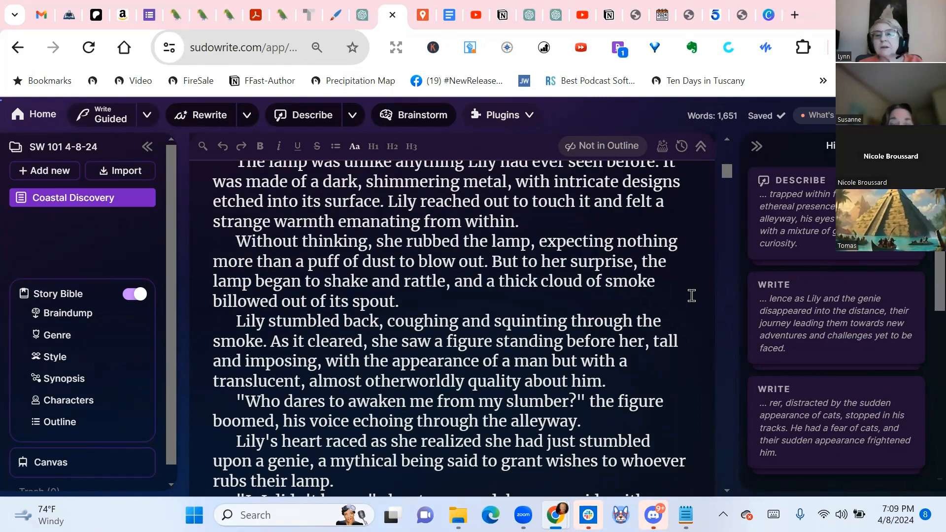
Expand the latest Describe card in the history and copy the first two Sight sentences, from "The ancient lamp" to "form of Azarath."
left_click(793, 188)
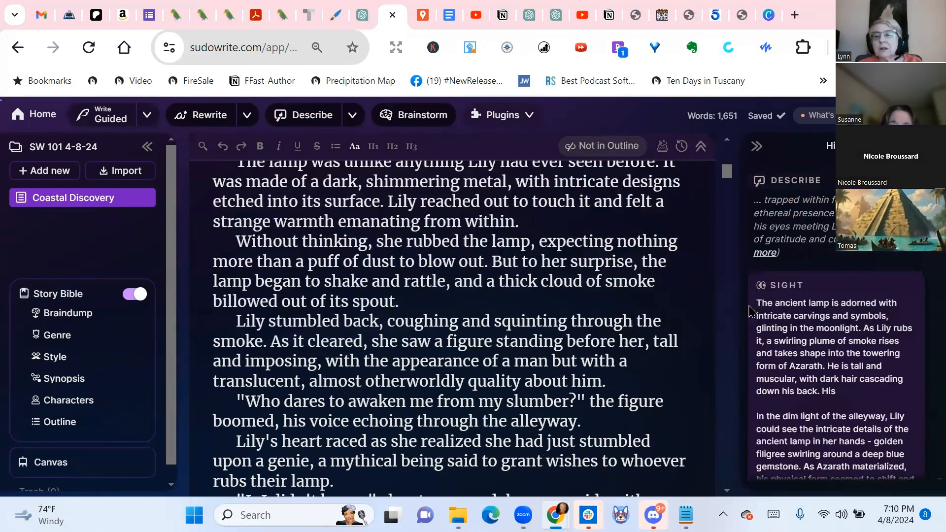
left_click_drag(757, 300, 910, 388)
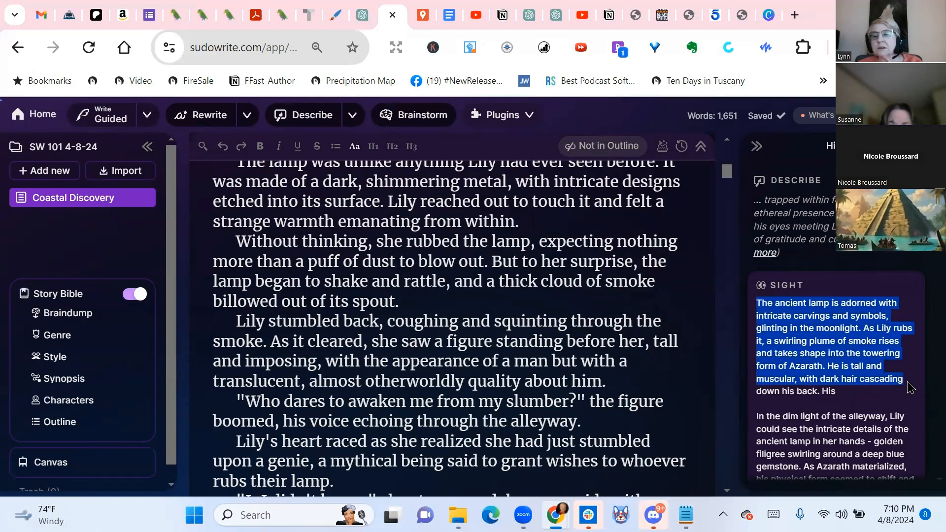
left_click_drag(910, 388, 828, 366)
key("ctrl+c")
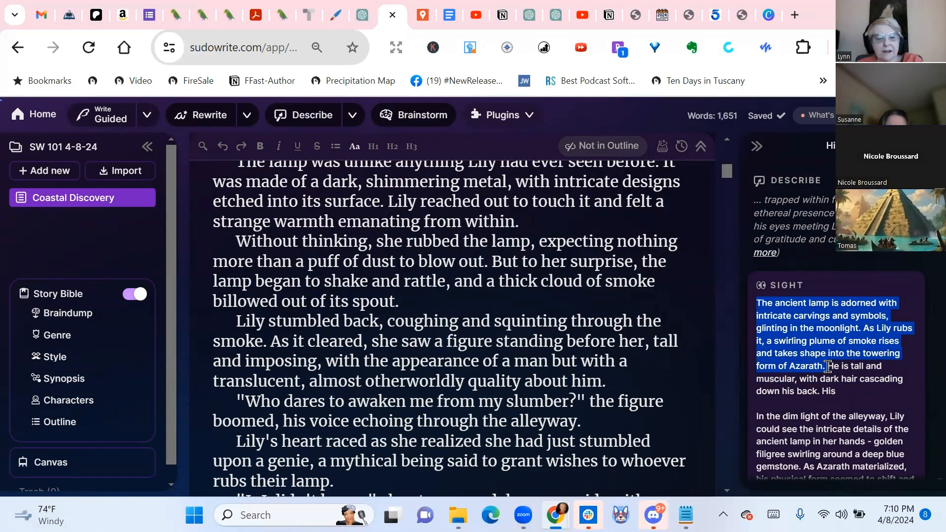
Add a blank document to the SW 101 4-8-24 project and paste the copied lamp description into it
scroll(497, 224, "down", 15)
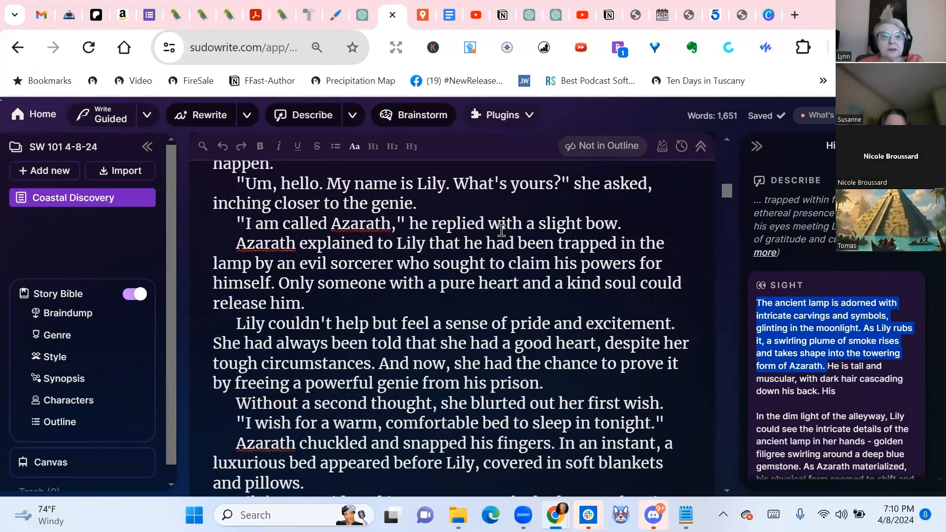
scroll(501, 231, "up", 20)
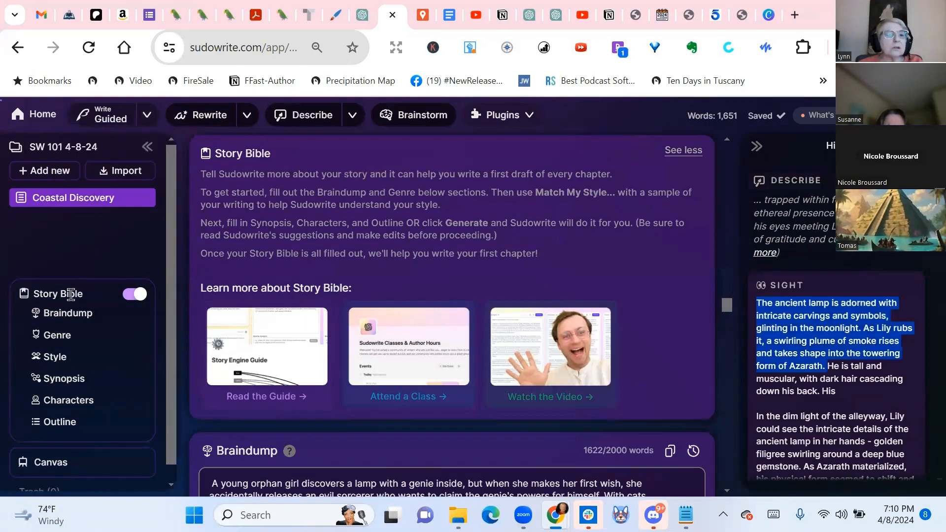
left_click(61, 173)
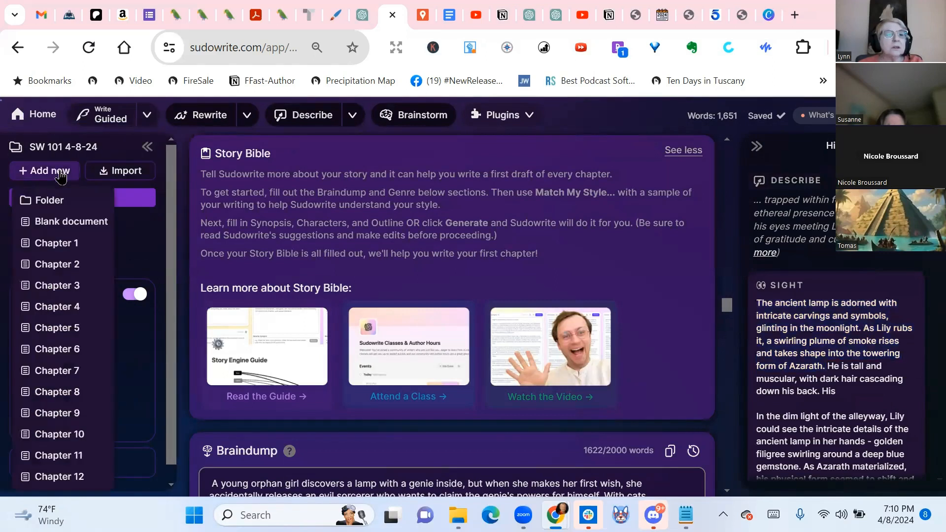
left_click(58, 227)
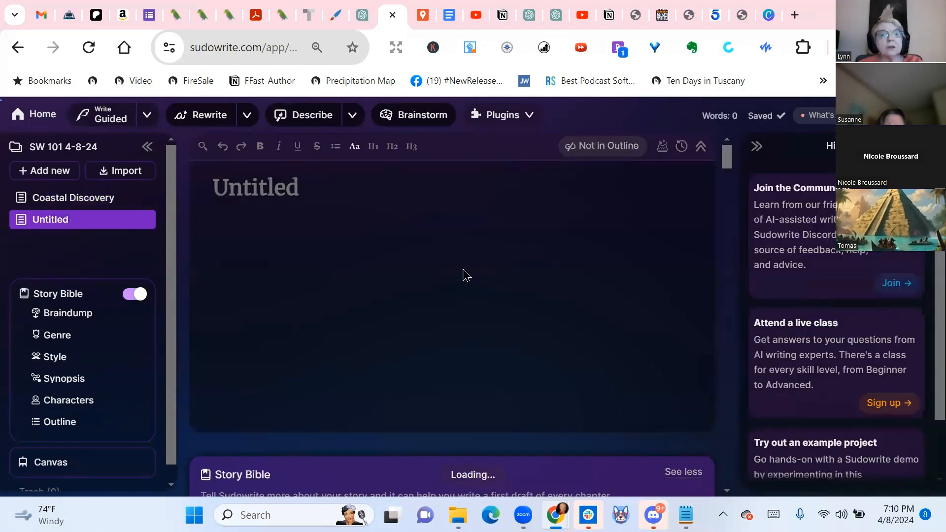
key("ctrl+v")
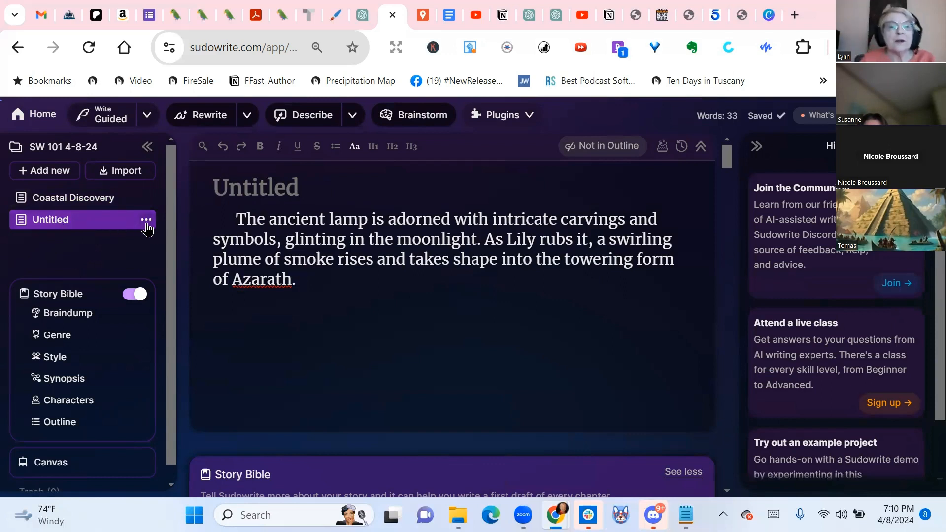
Replace the new document's title with "The Lamp"
left_click_drag(319, 188, 204, 188)
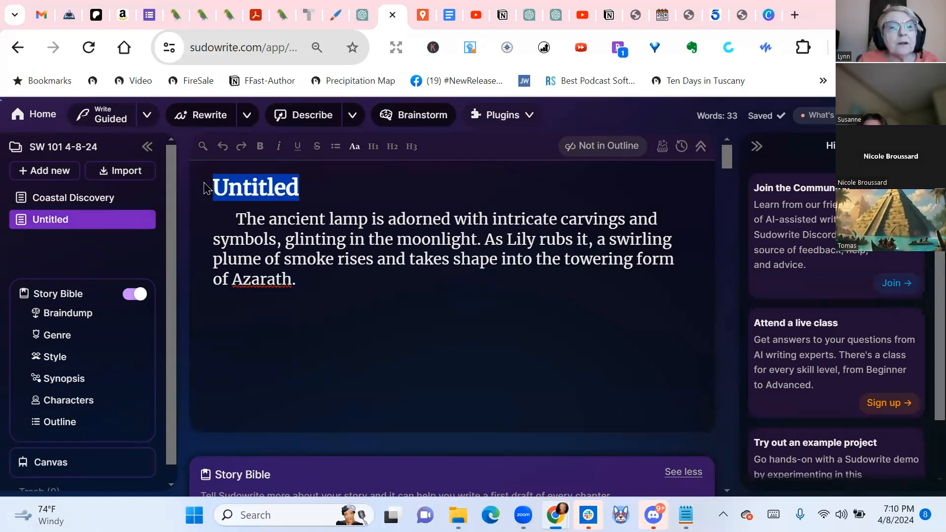
type("The L")
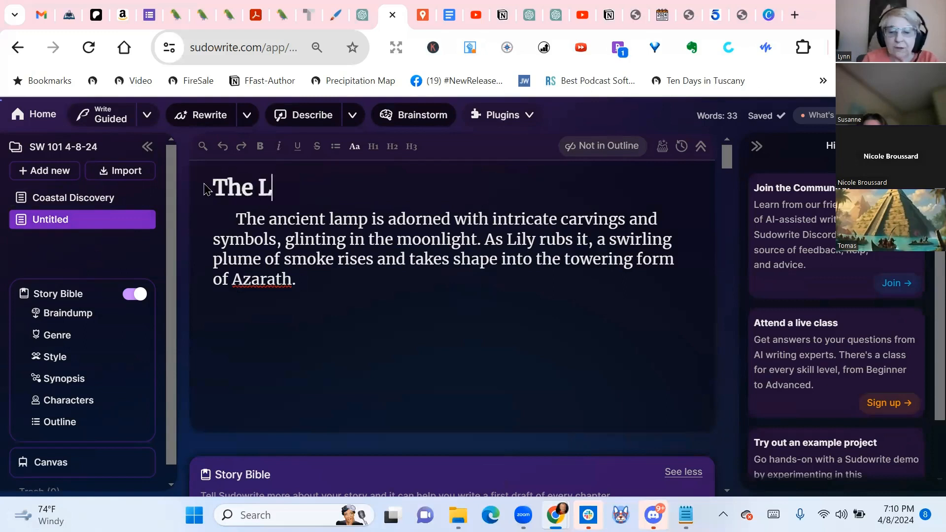
type("amp")
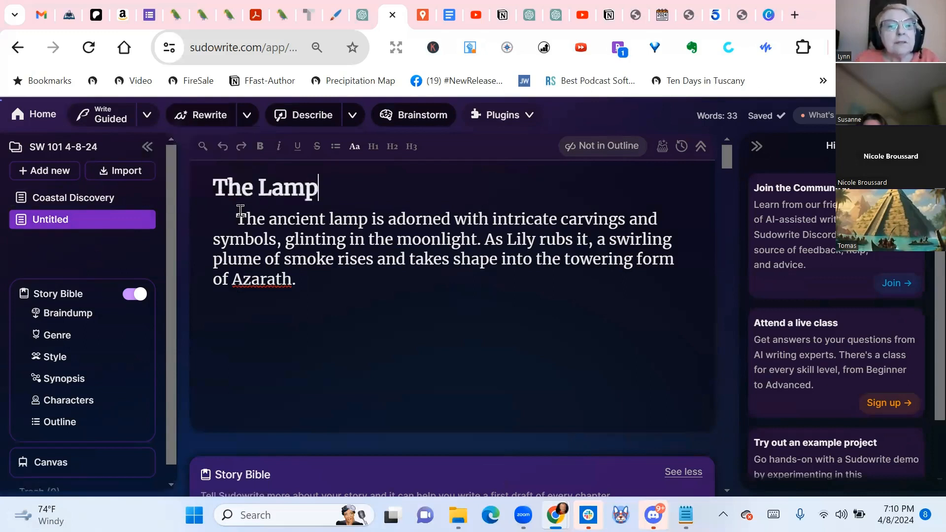
Generate an image from the whole lamp paragraph with Visualize and insert it into the document in place of the selected text
left_click_drag(236, 213, 343, 293)
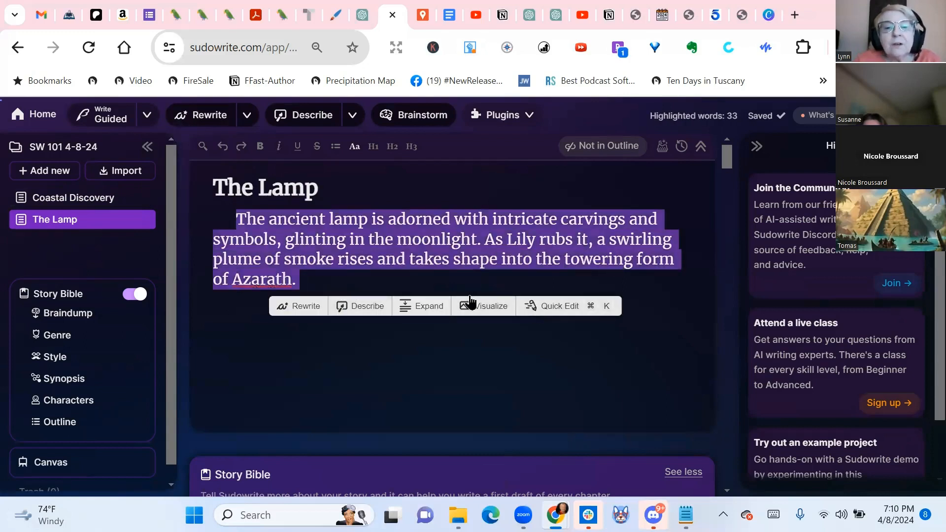
left_click(485, 309)
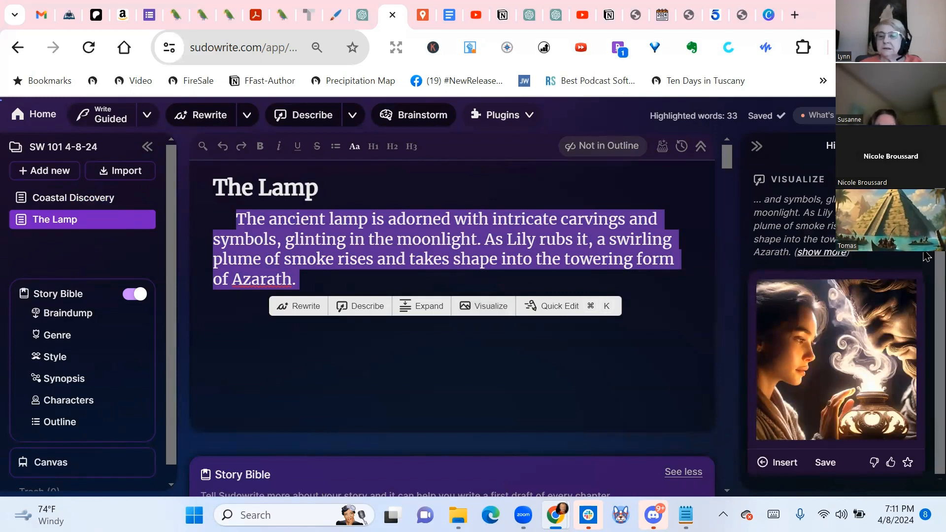
left_click(774, 463)
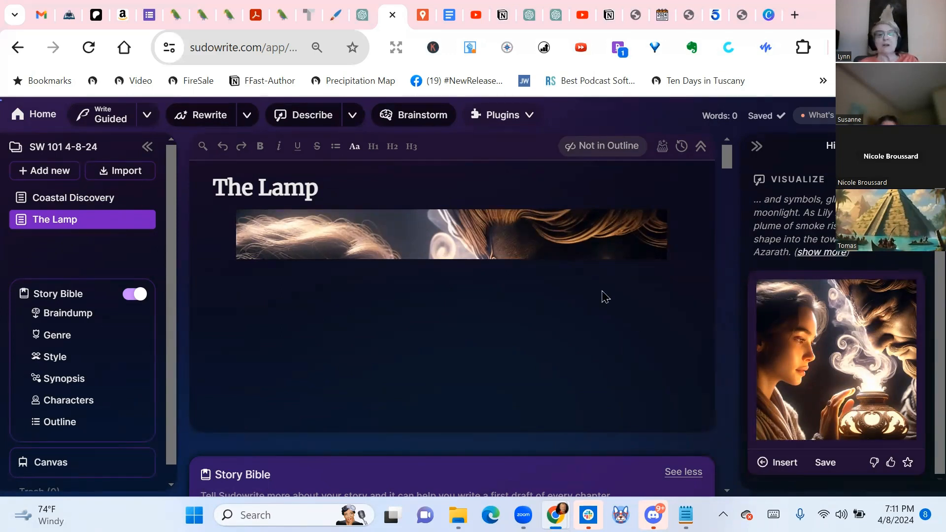
Check how the inserted image displays in The Lamp, reload the page and view the picture at full size
scroll(506, 230, "down", 5)
scroll(506, 229, "up", 5)
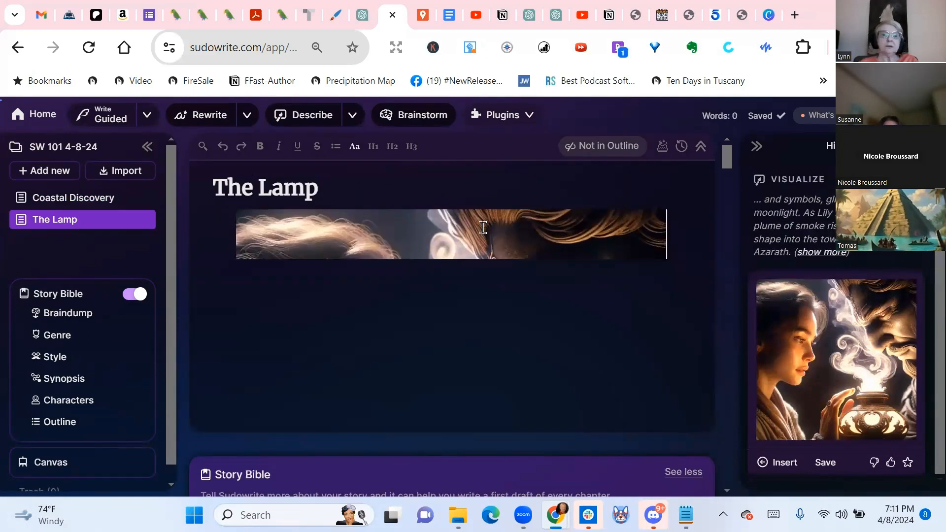
scroll(485, 229, "down", 2)
scroll(485, 233, "down", 2)
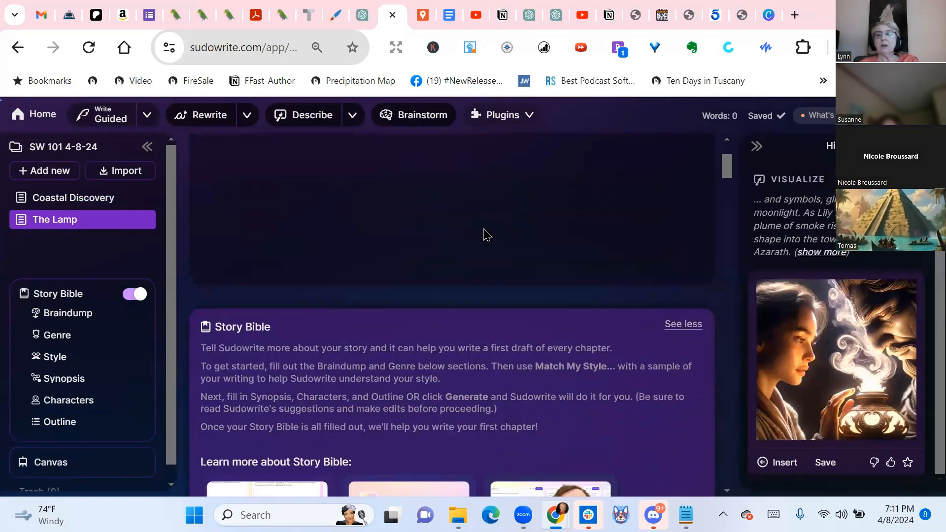
scroll(482, 227, "up", 4)
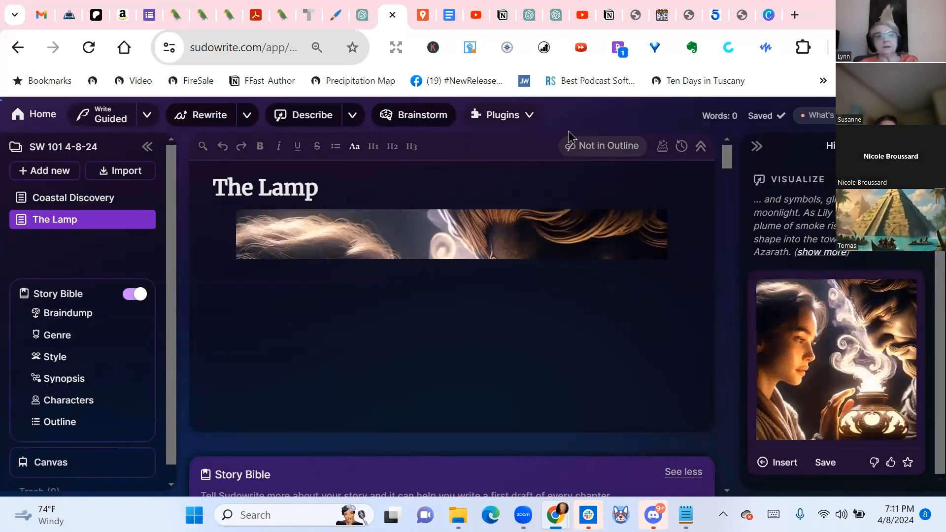
left_click(93, 48)
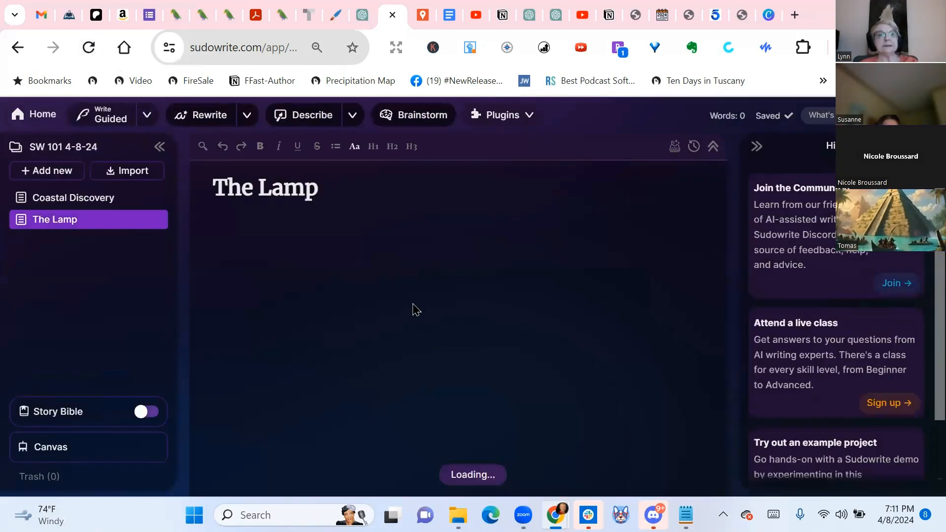
scroll(622, 272, "down", 3)
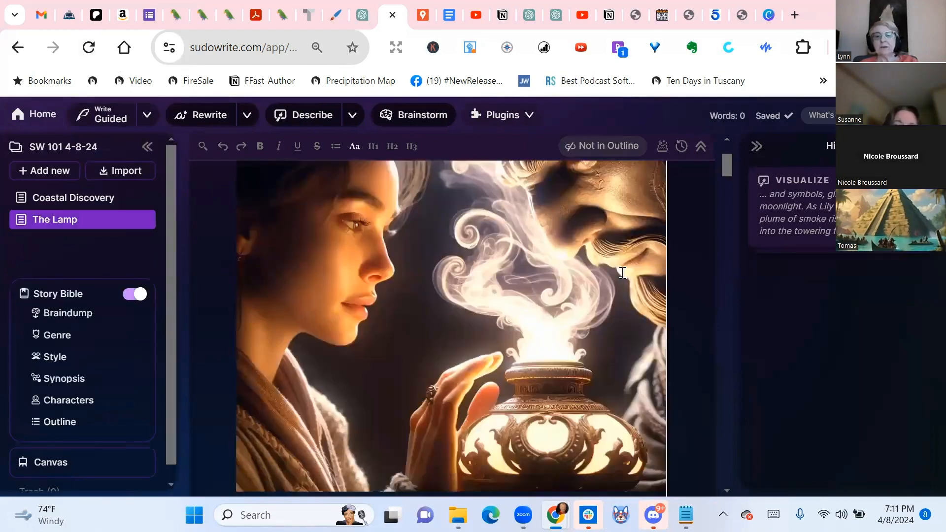
scroll(623, 273, "down", 5)
scroll(623, 272, "up", 6)
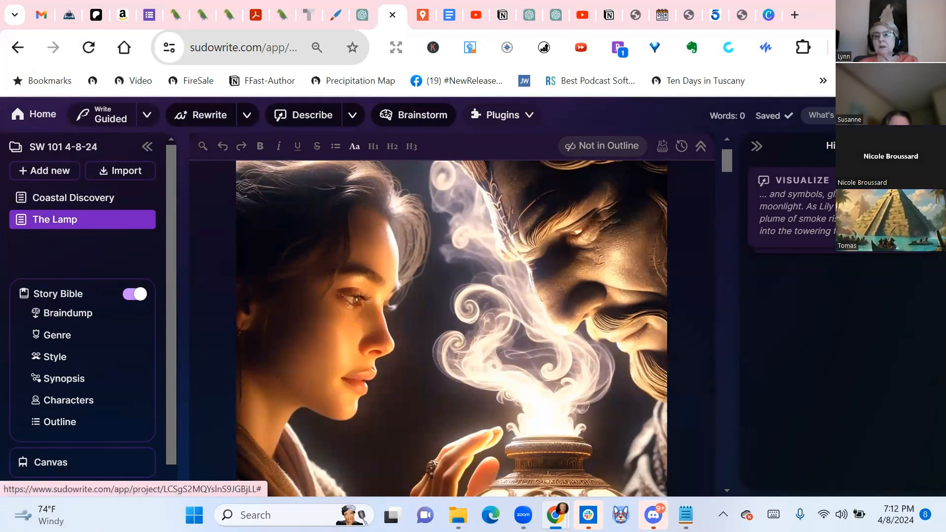
Open the account settings, show the recent activity and examine the credits spent on each feature
left_click(926, 115)
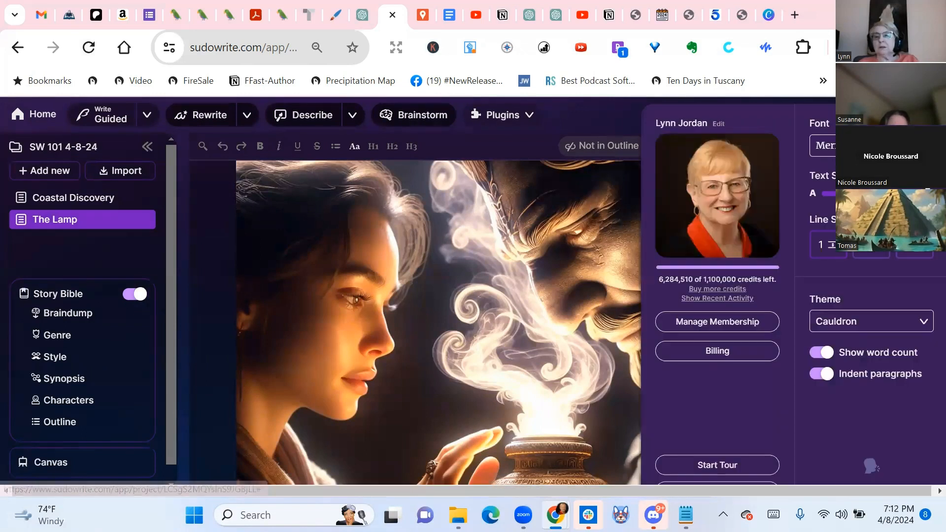
left_click(722, 299)
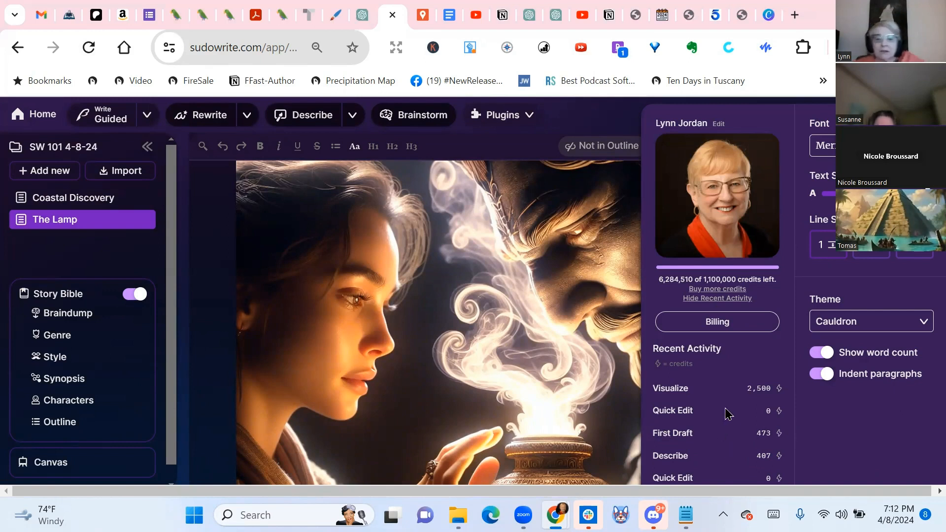
key("ctrl+minus")
key("ctrl+minus")
key("ctrl+minus")
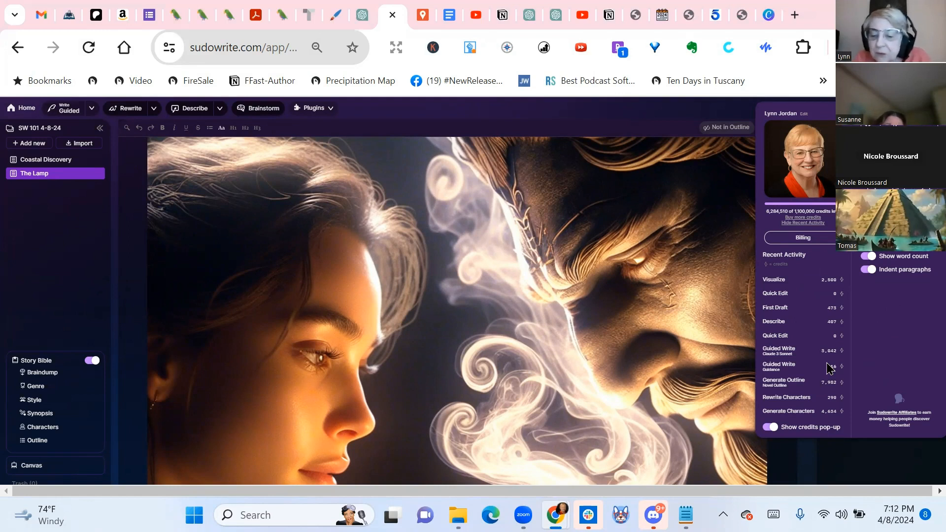
key("ctrl+plus")
key("ctrl+plus")
key("ctrl+plus")
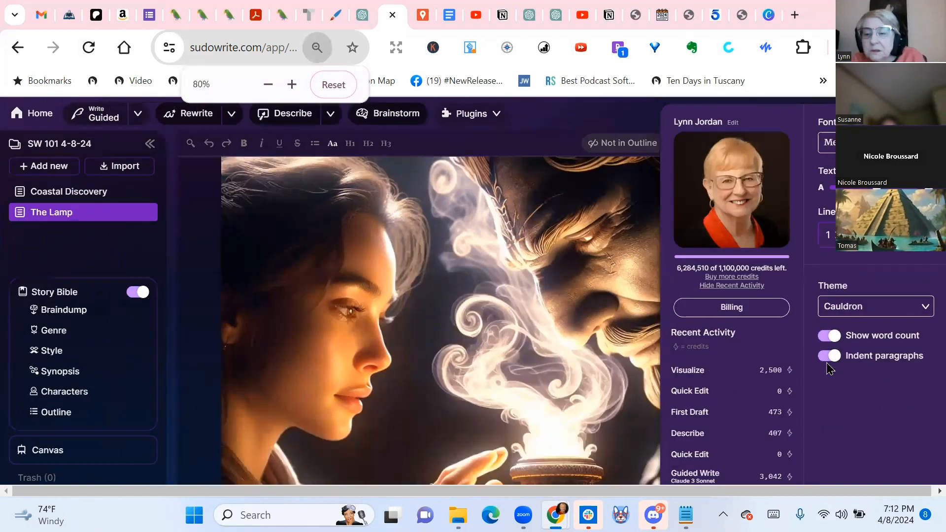